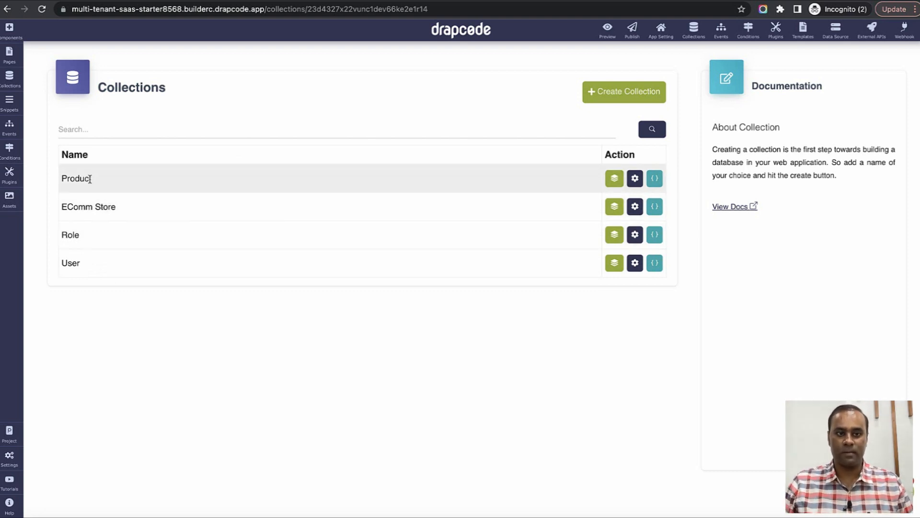
Create a 'Store Owner' record in the Role data, next to Admin and User.
{"action": "left_click", "coordinate": [614, 234]}
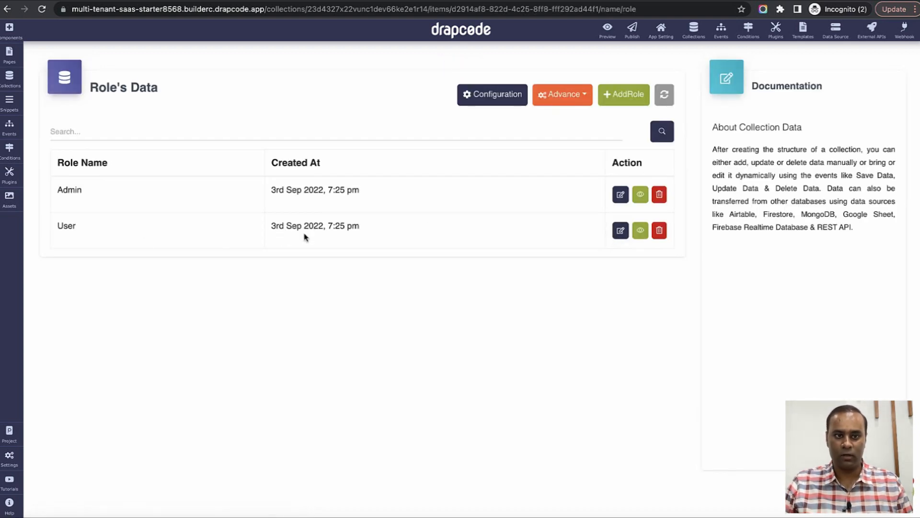
{"action": "left_click", "coordinate": [620, 100]}
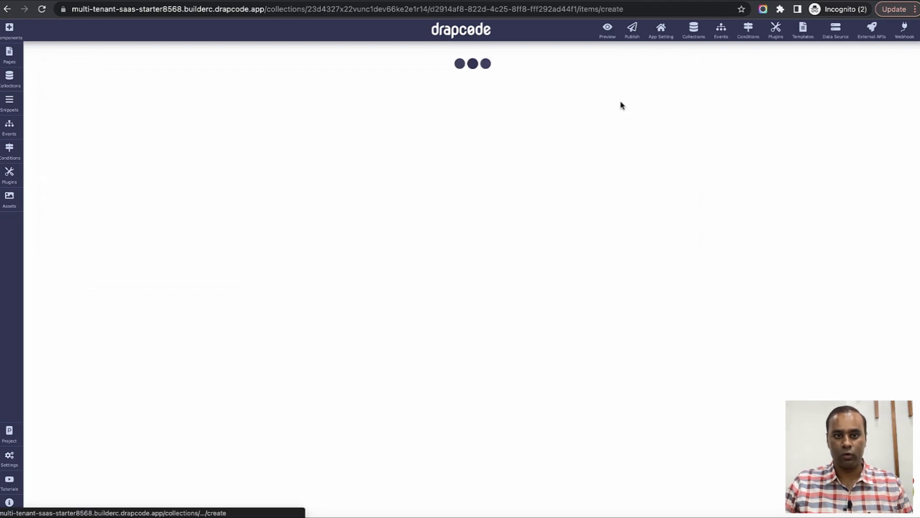
{"action": "left_click", "coordinate": [318, 132]}
{"action": "type", "text": "S"}
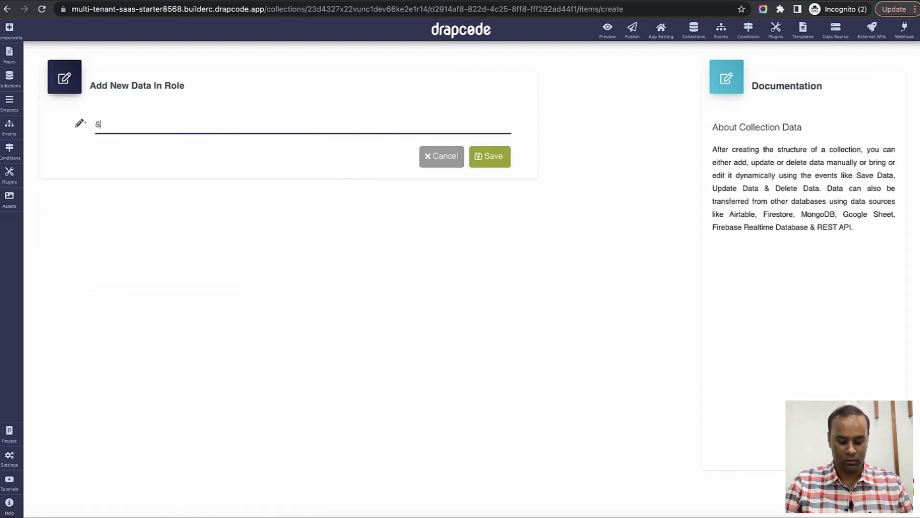
{"action": "type", "text": "tore Owner"}
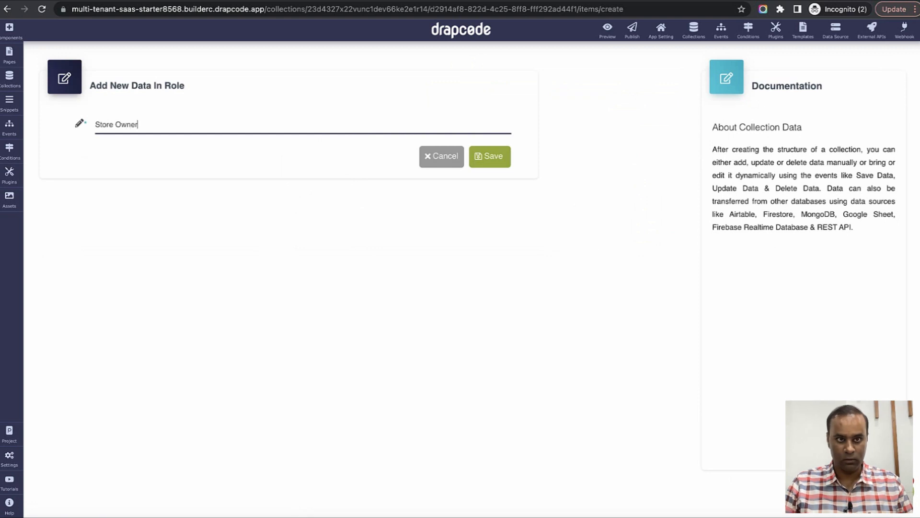
{"action": "left_click", "coordinate": [509, 166]}
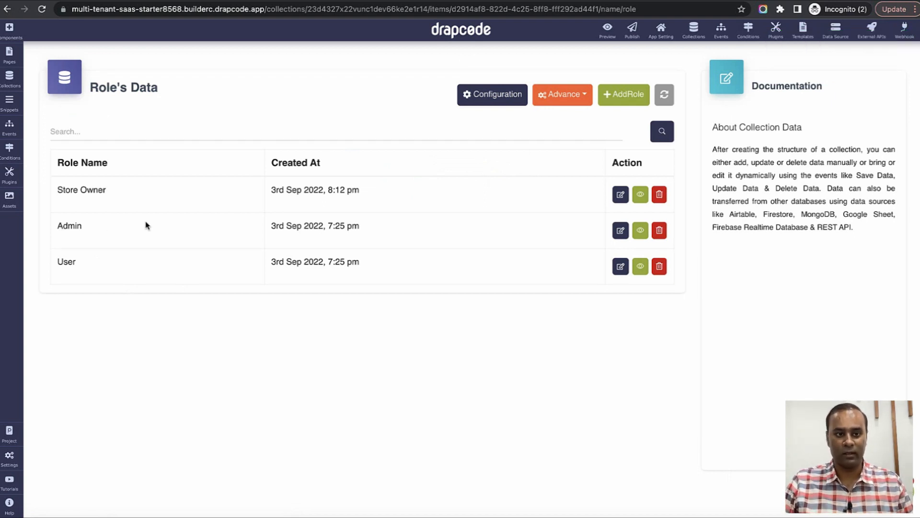
{"action": "double_click", "coordinate": [72, 261]}
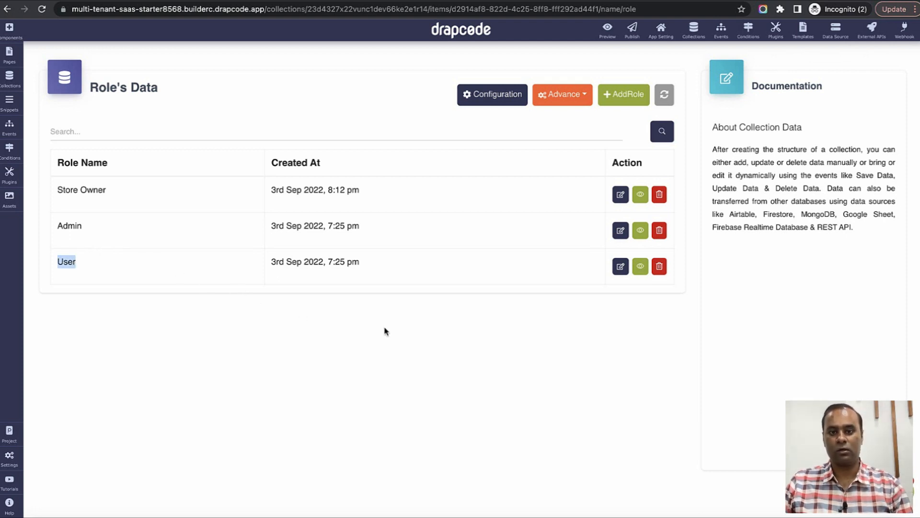
Change the User role's name to 'Store Employees' and update the record.
{"action": "left_click", "coordinate": [621, 266]}
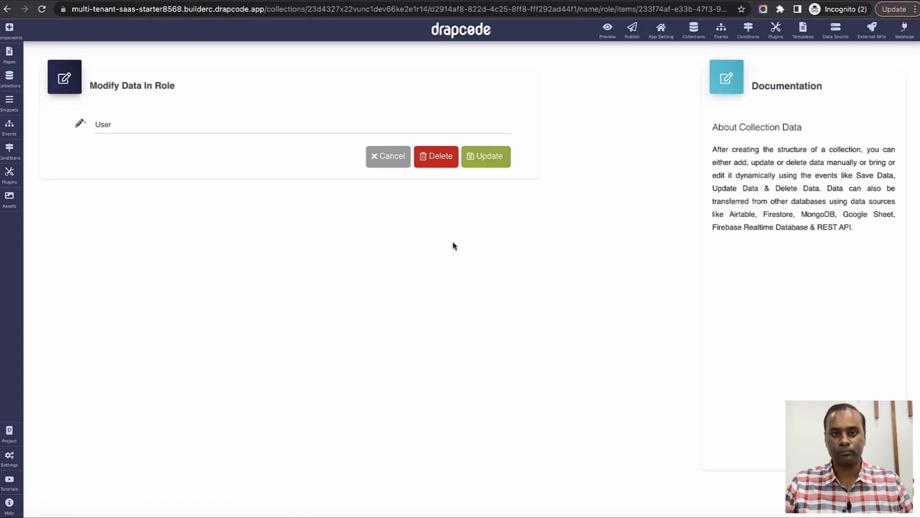
{"action": "triple_click", "coordinate": [342, 129]}
{"action": "type", "text": "Stre"}
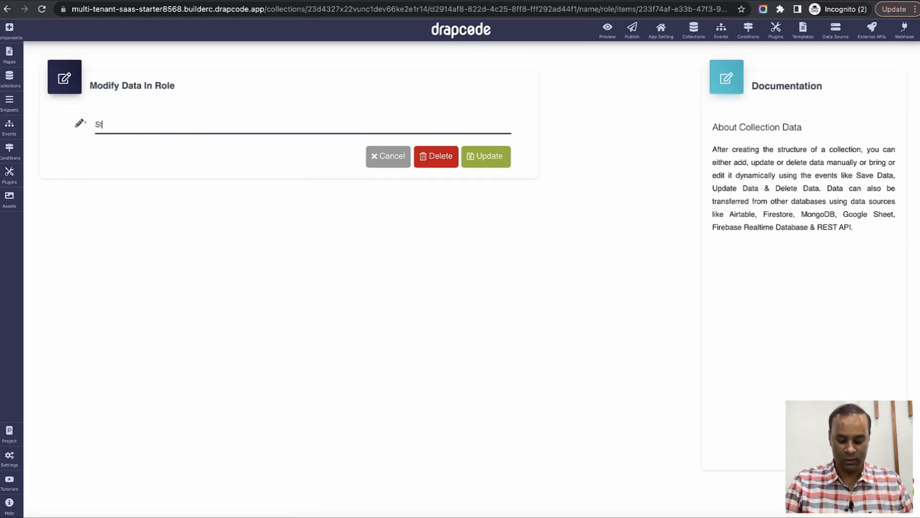
{"action": "key", "text": "BackSpace"}
{"action": "key", "text": "BackSpace"}
{"action": "key", "text": "BackSpace"}
{"action": "type", "text": "tore Emplyeed"}
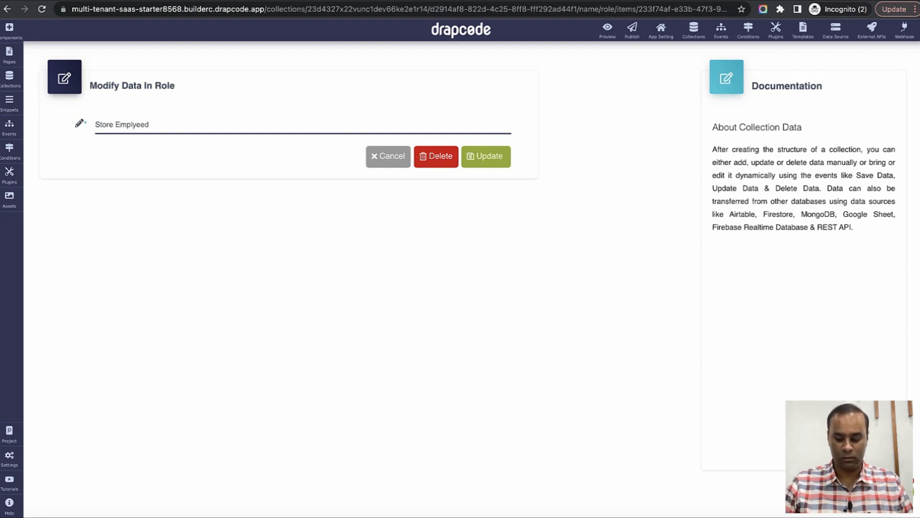
{"action": "key", "text": "BackSpace"}
{"action": "type", "text": "s"}
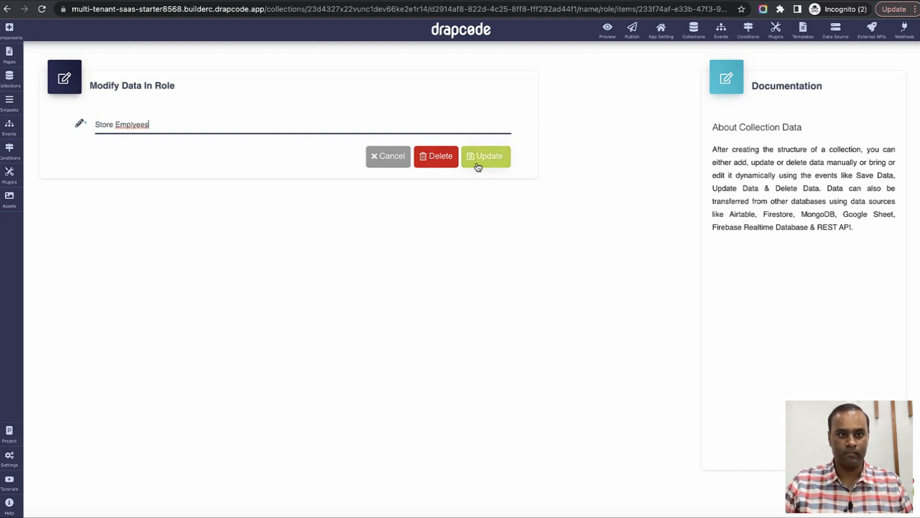
{"action": "type", "text": "o"}
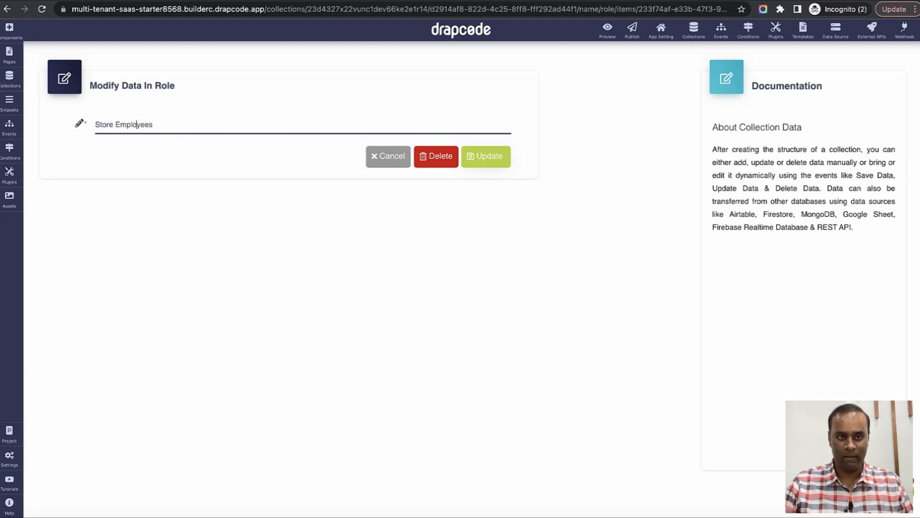
{"action": "left_click", "coordinate": [491, 166]}
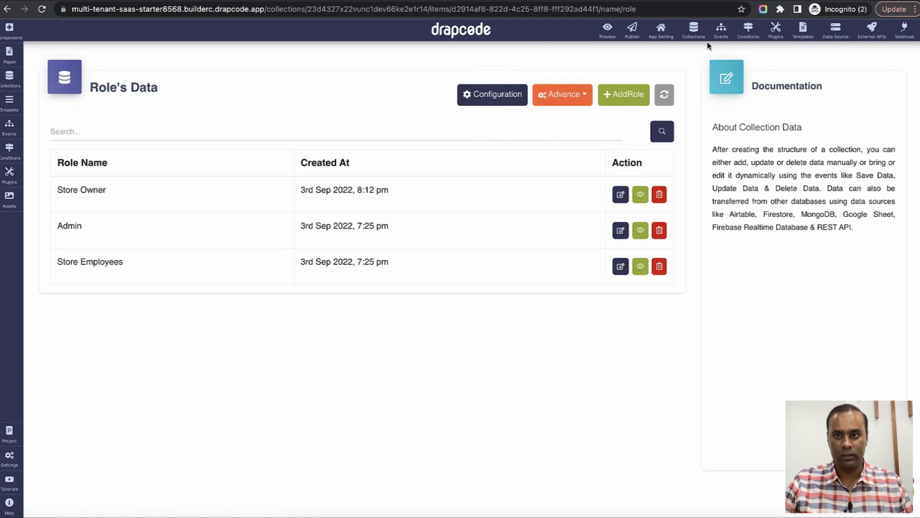
{"action": "left_click", "coordinate": [693, 29]}
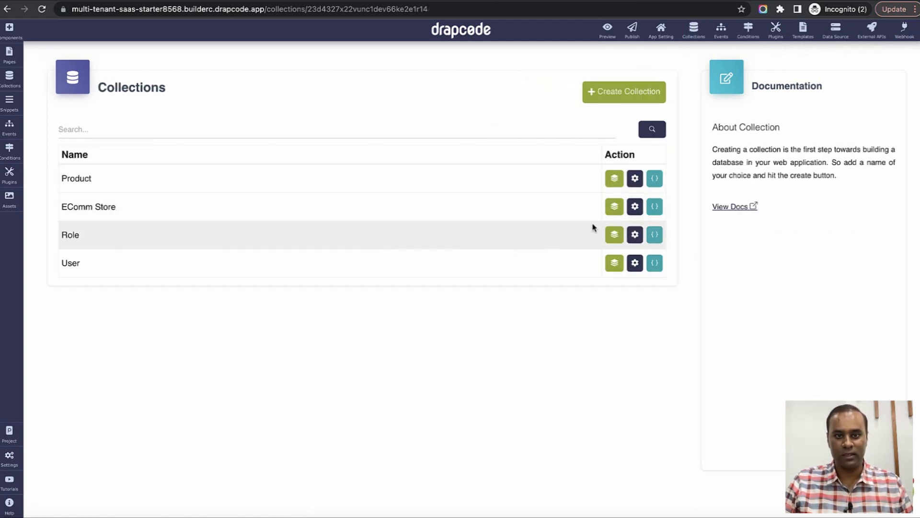
Add a Reference-type field named 'Products' to the EComm Store collection.
{"action": "left_click", "coordinate": [634, 207]}
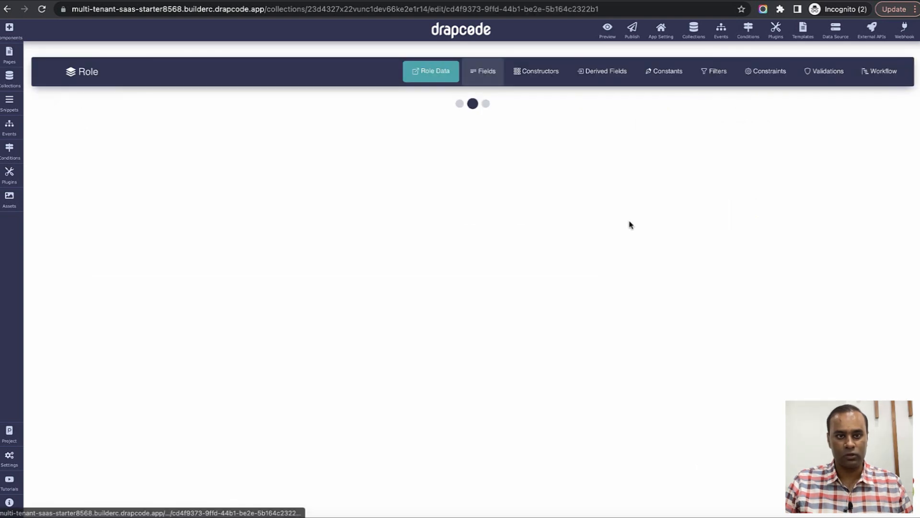
{"action": "left_click", "coordinate": [636, 134]}
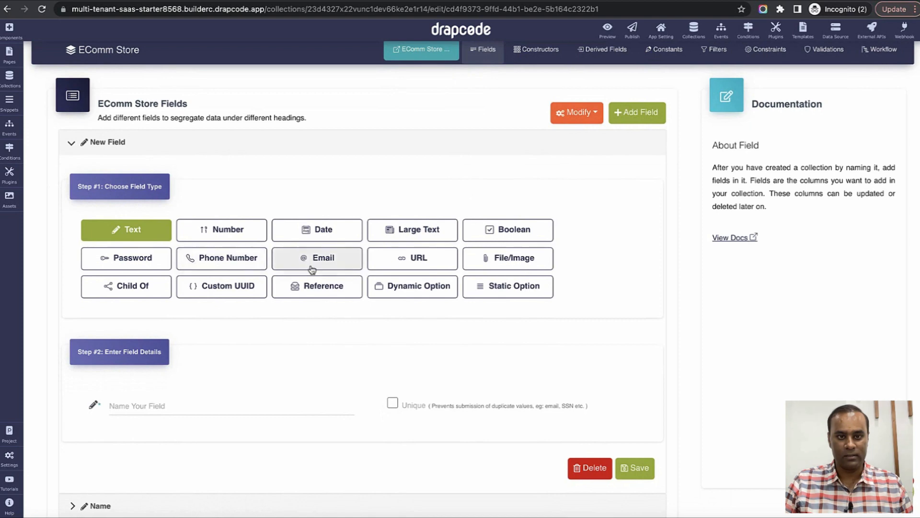
{"action": "scroll", "coordinate": [475, 285], "scroll_direction": "down", "scroll_amount": 1}
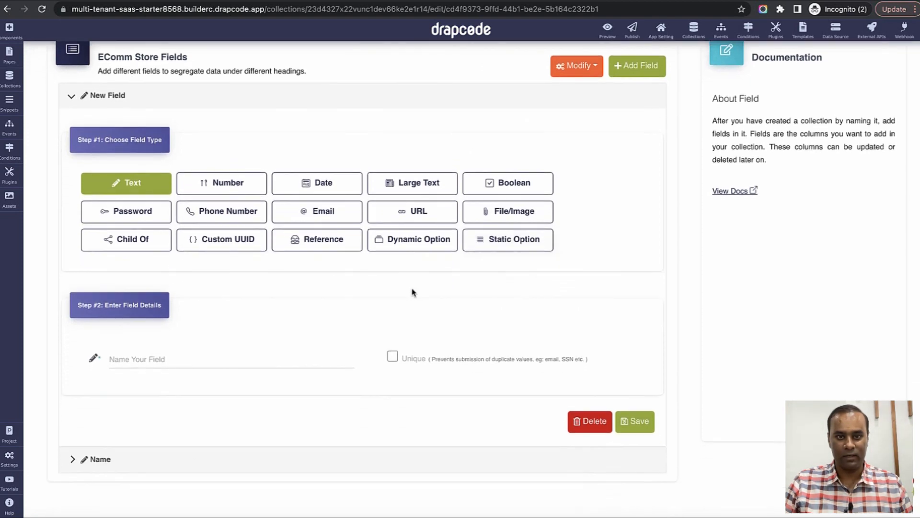
{"action": "left_click", "coordinate": [336, 244]}
{"action": "left_click", "coordinate": [309, 354]}
{"action": "type", "text": "P"}
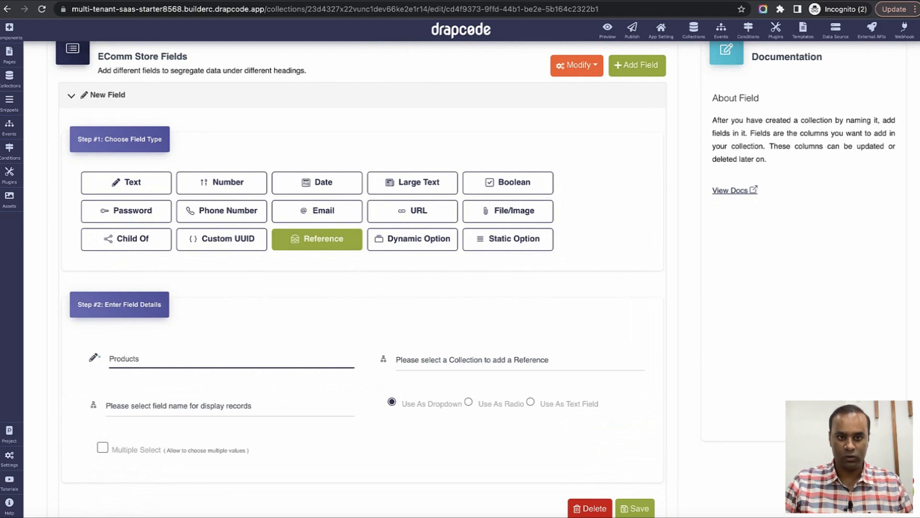
{"action": "type", "text": "roducts"}
Point the Products field at Product, display by Name, allow multiple selection, and save.
{"action": "scroll", "coordinate": [319, 354], "scroll_direction": "down", "scroll_amount": 2}
{"action": "left_click", "coordinate": [456, 274]}
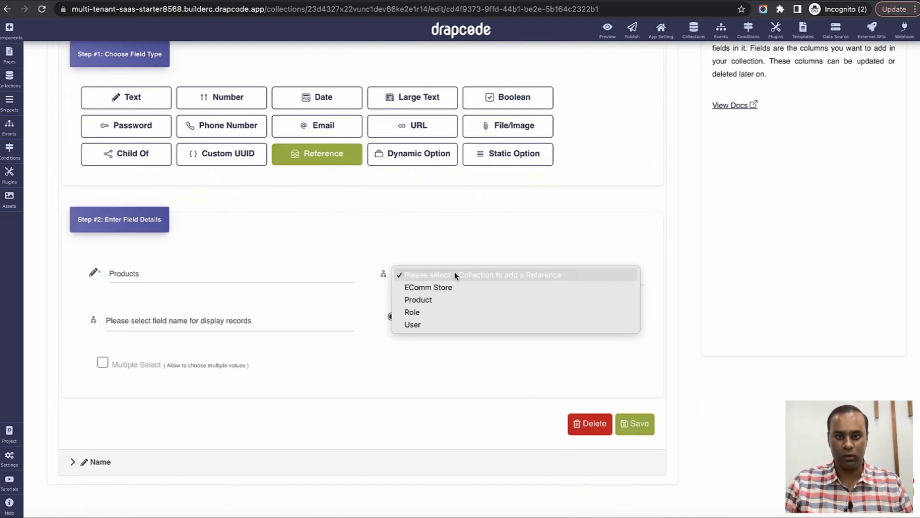
{"action": "left_click", "coordinate": [455, 299]}
{"action": "left_click", "coordinate": [253, 326]}
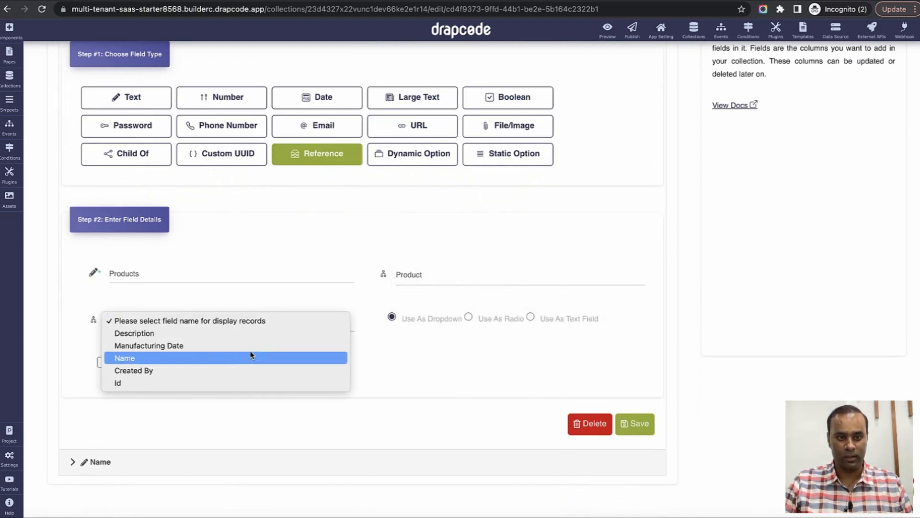
{"action": "left_click", "coordinate": [265, 359]}
{"action": "scroll", "coordinate": [366, 363], "scroll_direction": "down", "scroll_amount": 1}
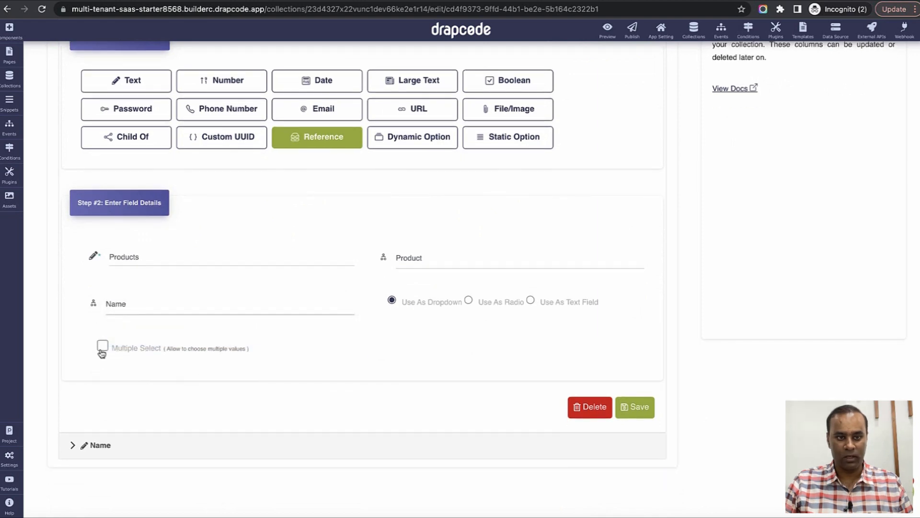
{"action": "left_click", "coordinate": [102, 349]}
{"action": "left_click", "coordinate": [633, 408]}
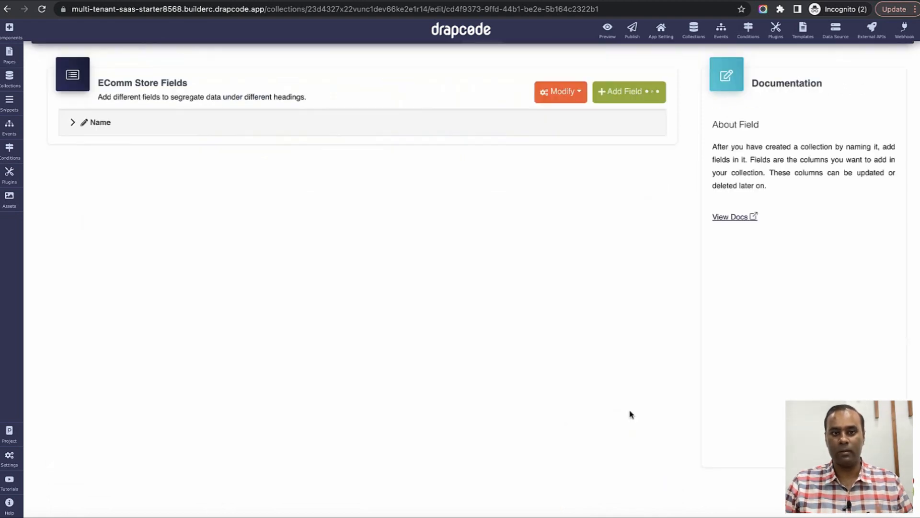
{"action": "scroll", "coordinate": [517, 326], "scroll_direction": "up", "scroll_amount": 2}
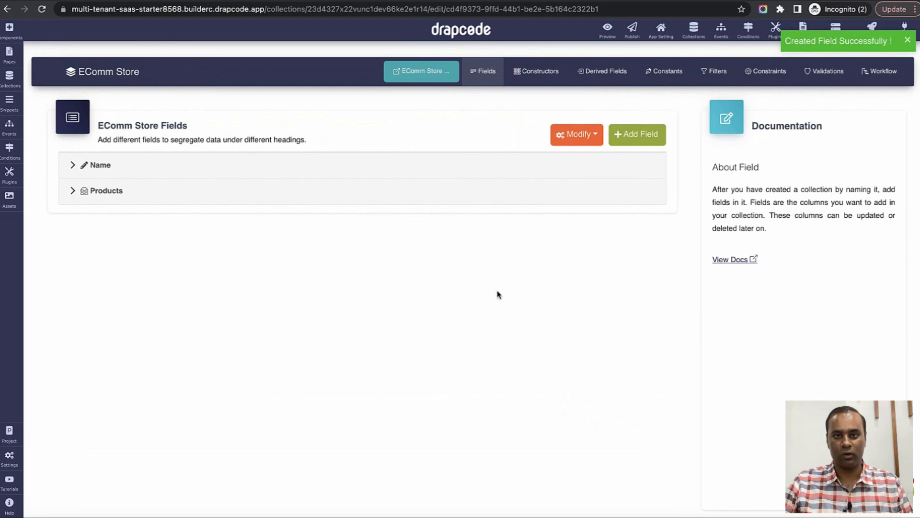
{"action": "left_click", "coordinate": [426, 78]}
{"action": "left_click", "coordinate": [693, 29]}
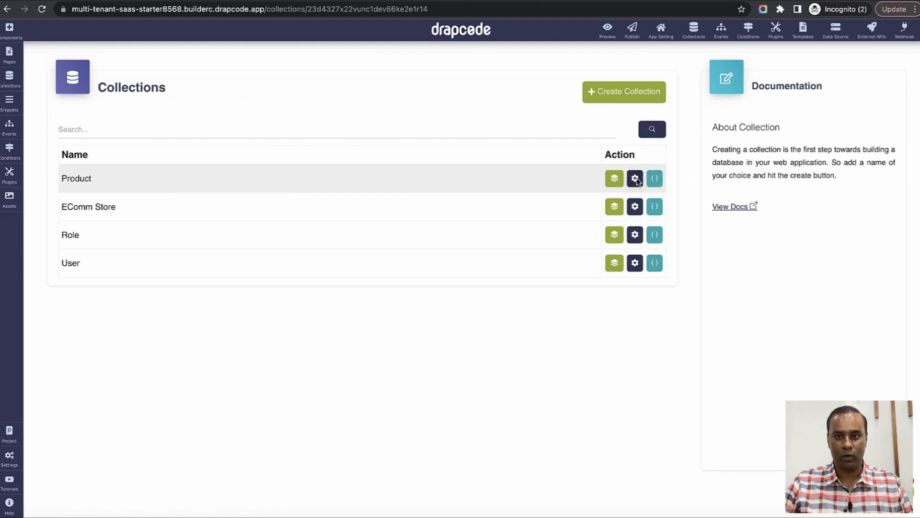
Add a Child Of field named 'Store' to Product, with EComm Store as parent.
{"action": "left_click", "coordinate": [635, 178]}
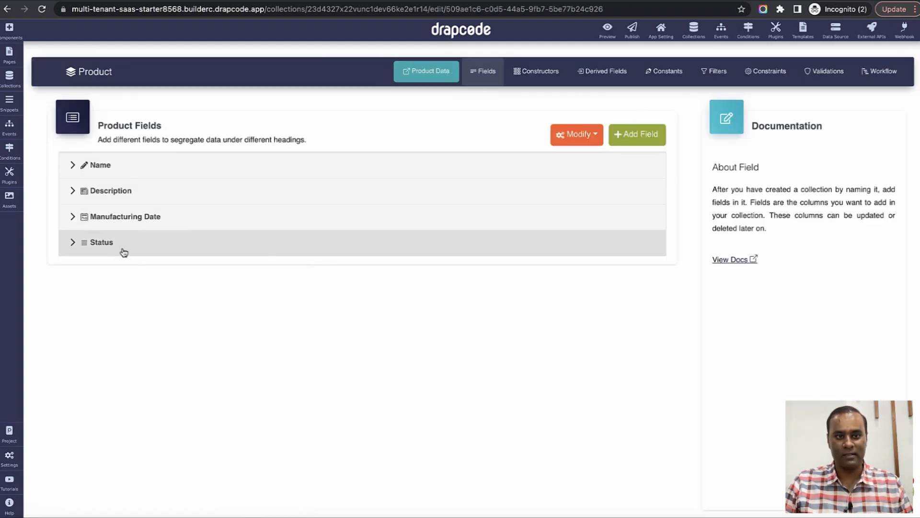
{"action": "left_click", "coordinate": [634, 144]}
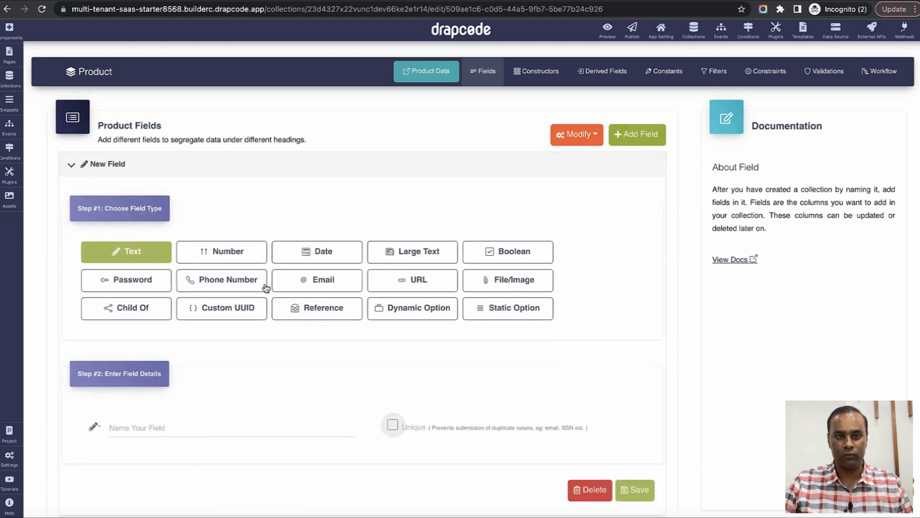
{"action": "scroll", "coordinate": [263, 288], "scroll_direction": "down", "scroll_amount": 2}
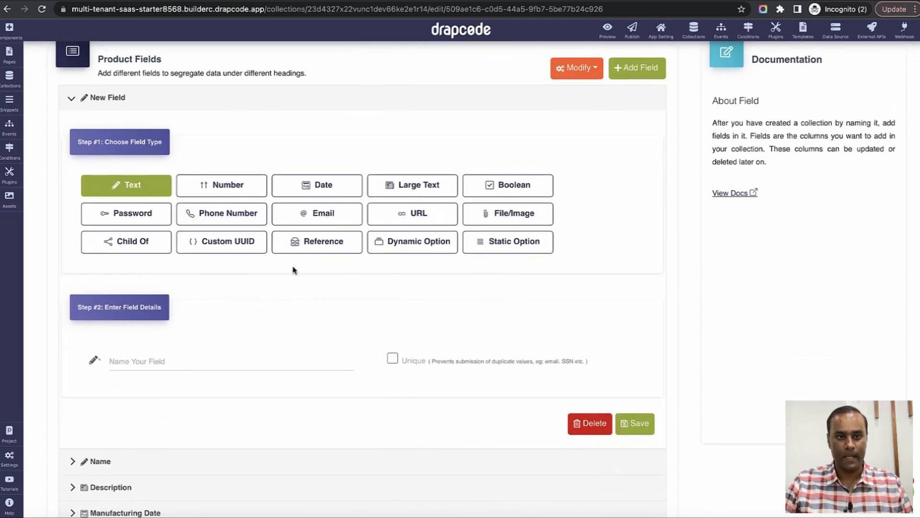
{"action": "left_click", "coordinate": [127, 247]}
{"action": "scroll", "coordinate": [235, 318], "scroll_direction": "down", "scroll_amount": 2}
{"action": "left_click", "coordinate": [229, 298]}
{"action": "type", "text": "Store"}
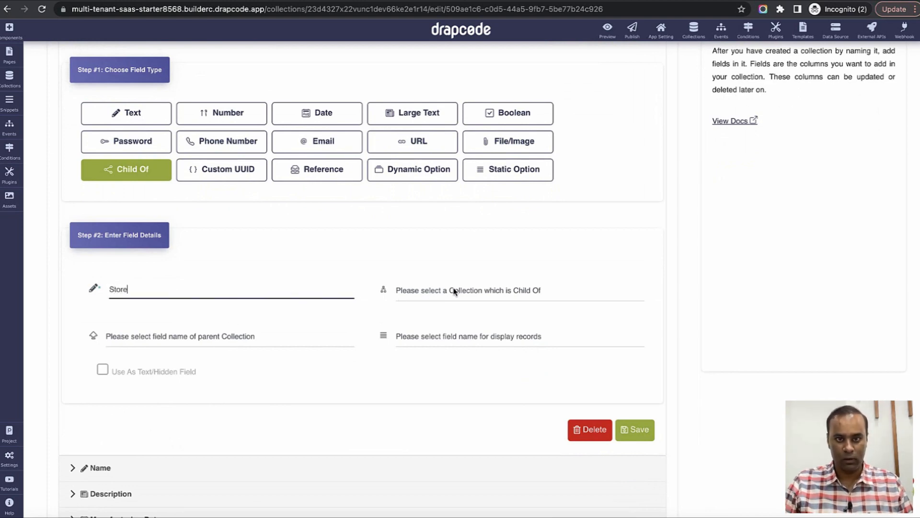
{"action": "left_click", "coordinate": [423, 299]}
{"action": "left_click", "coordinate": [427, 303]}
Link Store through EComm Store's Products field, display by Name, mark it hidden, and save.
{"action": "left_click", "coordinate": [261, 338]}
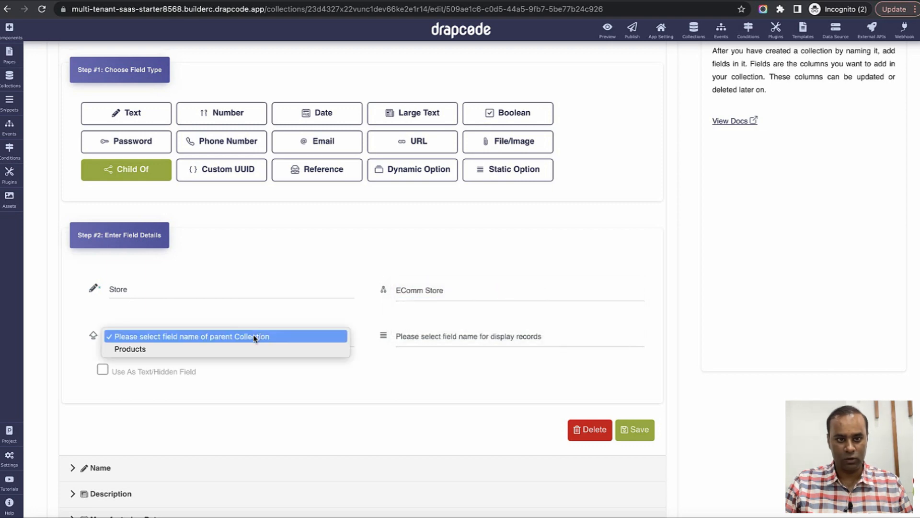
{"action": "left_click", "coordinate": [209, 348]}
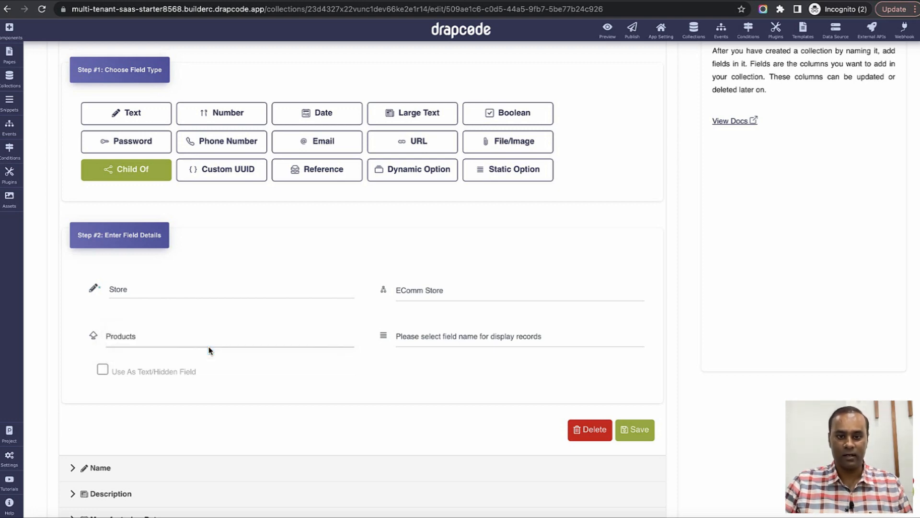
{"action": "left_click", "coordinate": [425, 338]}
{"action": "left_click", "coordinate": [418, 349]}
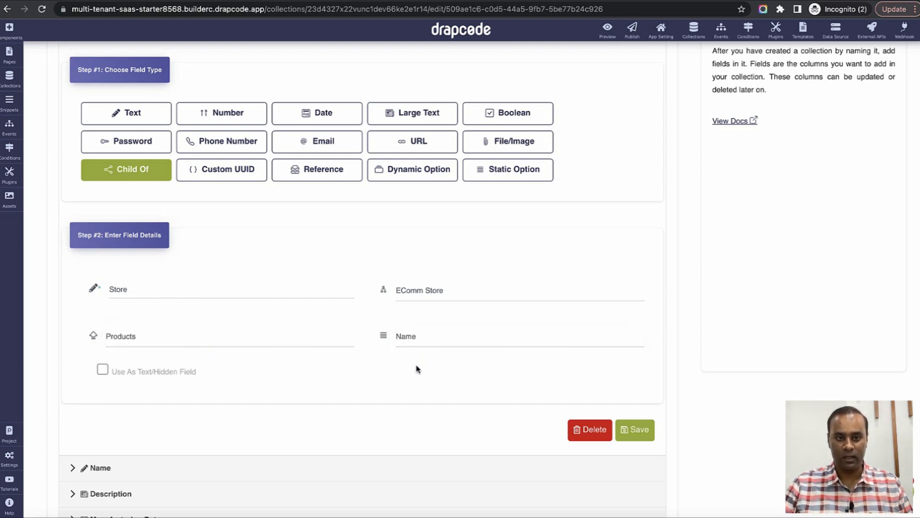
{"action": "left_click", "coordinate": [102, 370]}
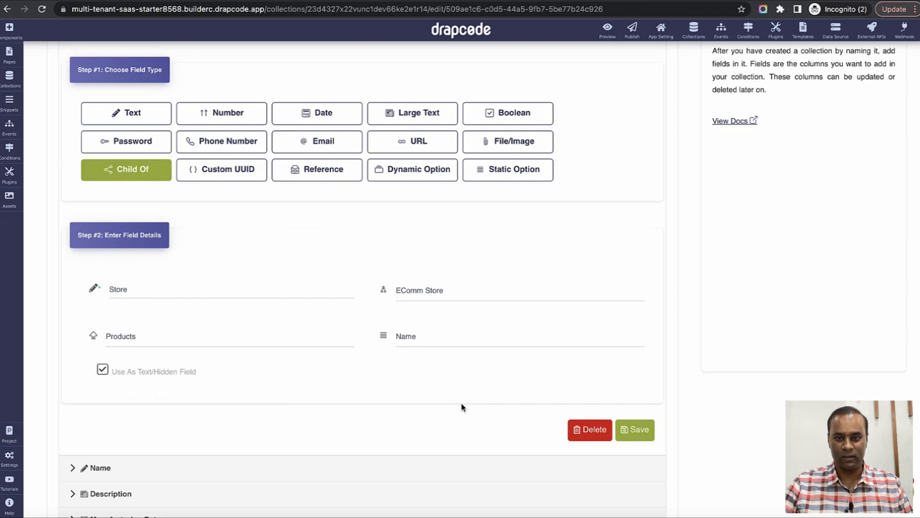
{"action": "scroll", "coordinate": [461, 407], "scroll_direction": "down", "scroll_amount": 1}
{"action": "left_click", "coordinate": [640, 420]}
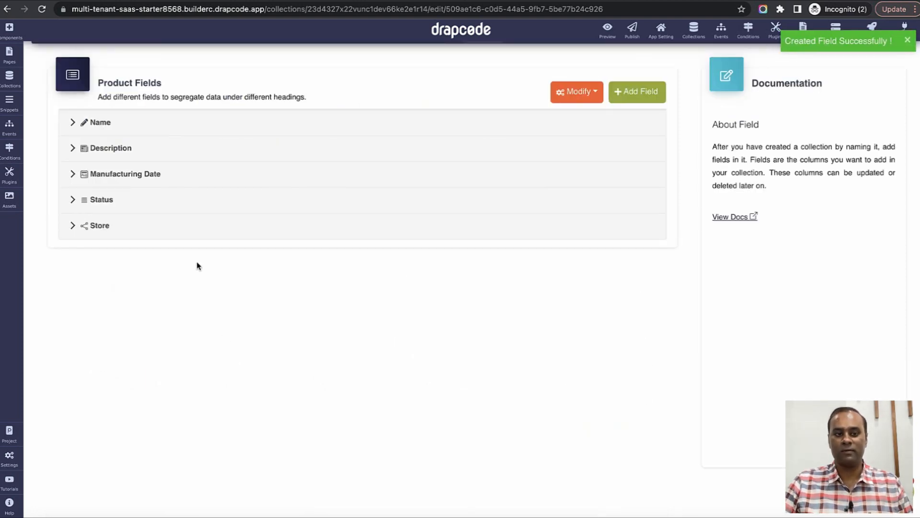
{"action": "scroll", "coordinate": [254, 255], "scroll_direction": "up", "scroll_amount": 1}
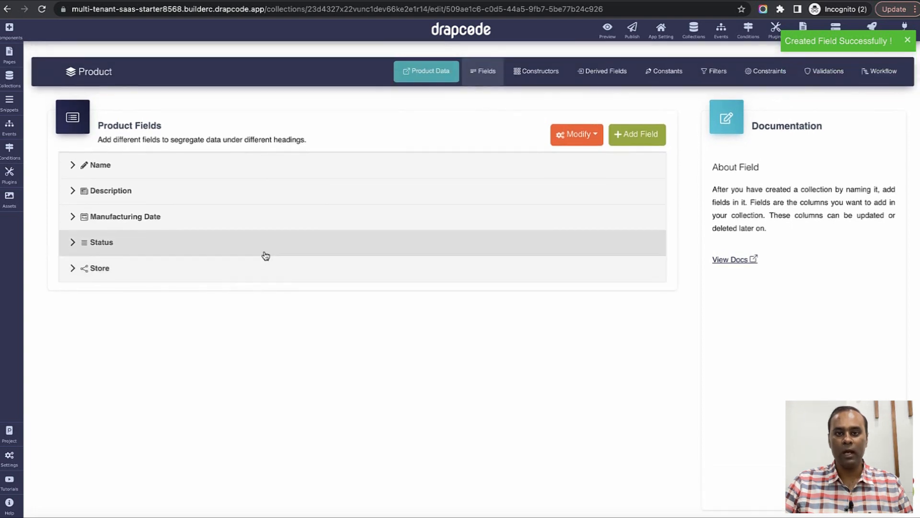
{"action": "left_click", "coordinate": [702, 35]}
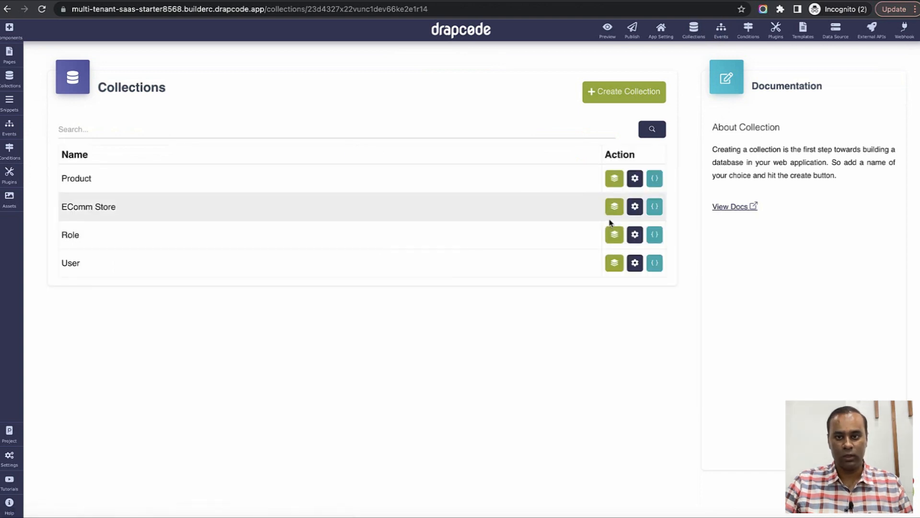
Create an EComm Store record named 'Store 1'.
{"action": "left_click", "coordinate": [615, 206]}
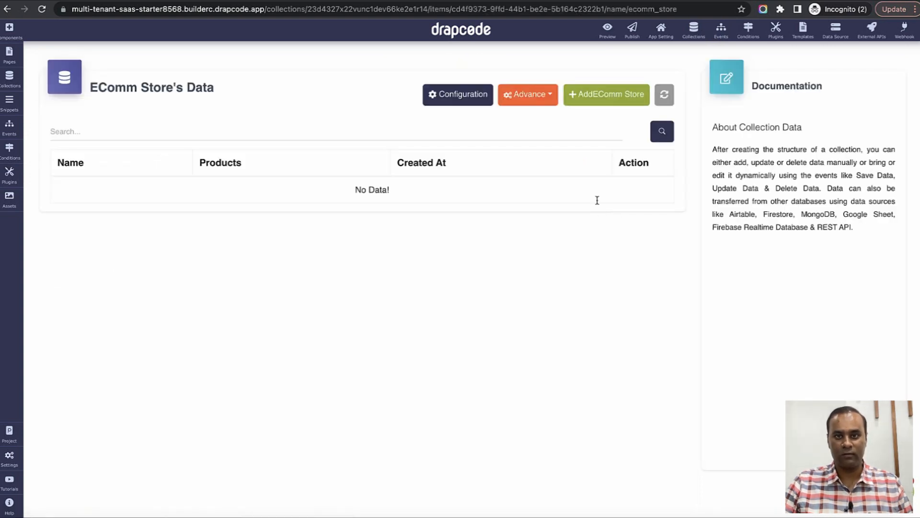
{"action": "left_click", "coordinate": [627, 103]}
{"action": "left_click", "coordinate": [272, 127]}
{"action": "type", "text": "Store"}
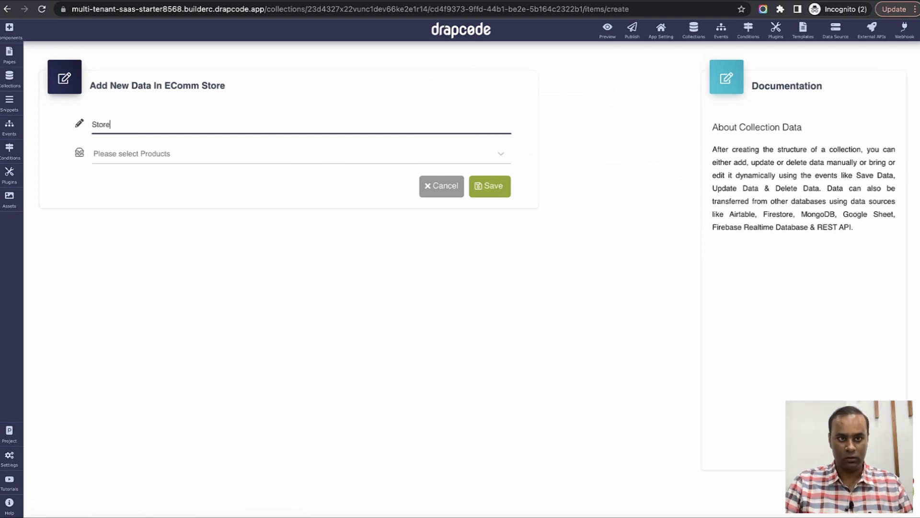
{"action": "key", "text": "ctrl+a"}
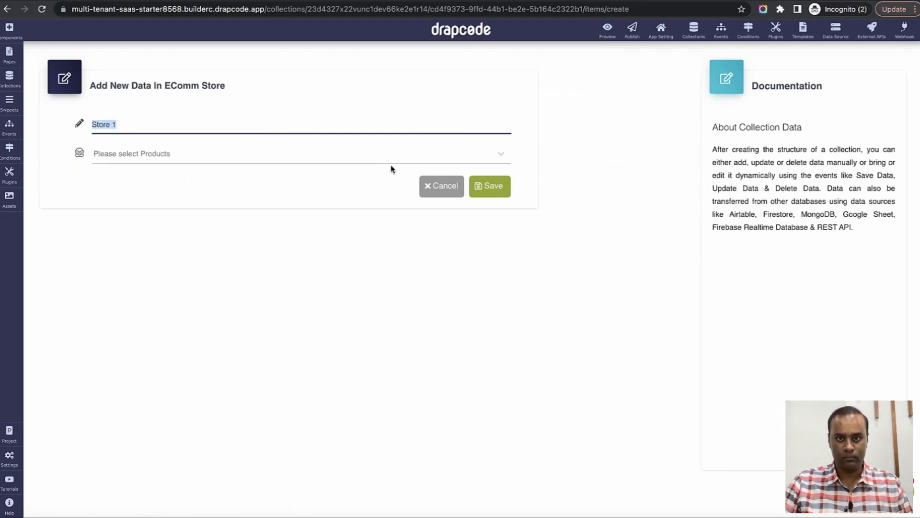
{"action": "left_click", "coordinate": [486, 186]}
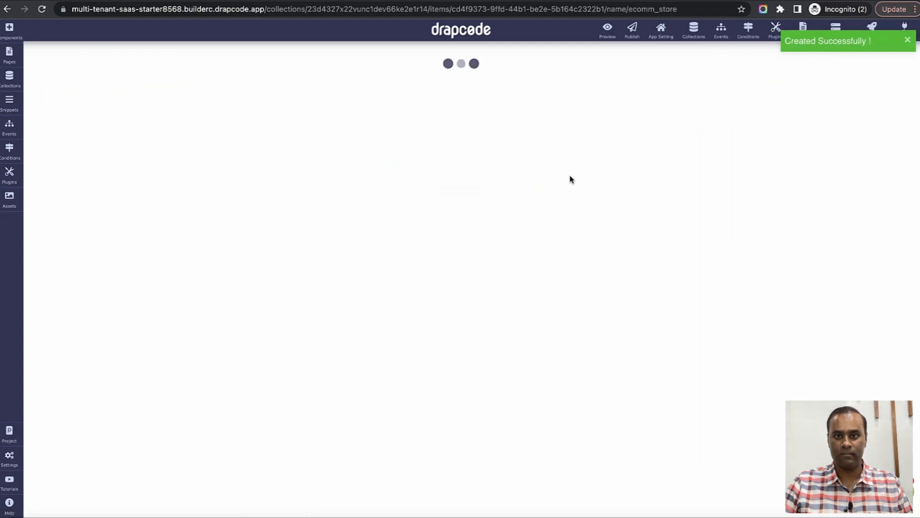
Add a second EComm Store record named 'Store 2'.
{"action": "left_click", "coordinate": [622, 101]}
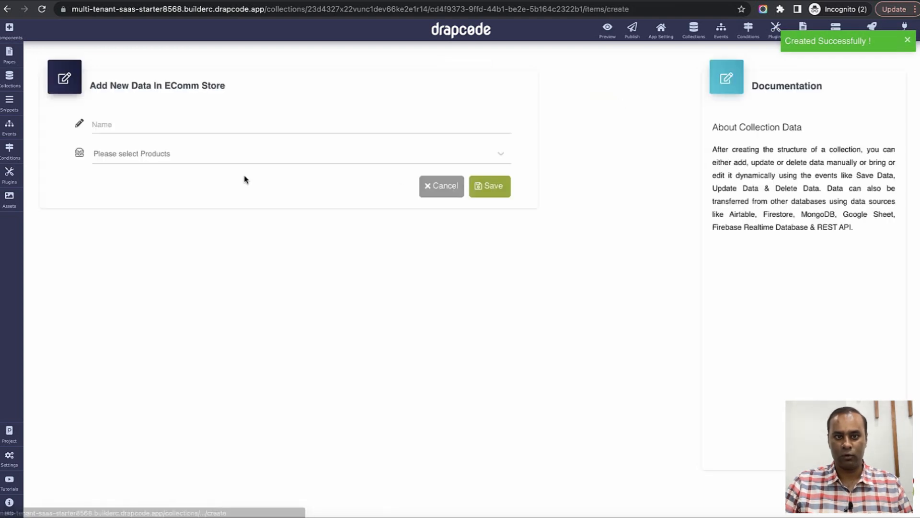
{"action": "left_click", "coordinate": [248, 123]}
{"action": "type", "text": "Store 1"}
{"action": "left_click", "coordinate": [480, 191]}
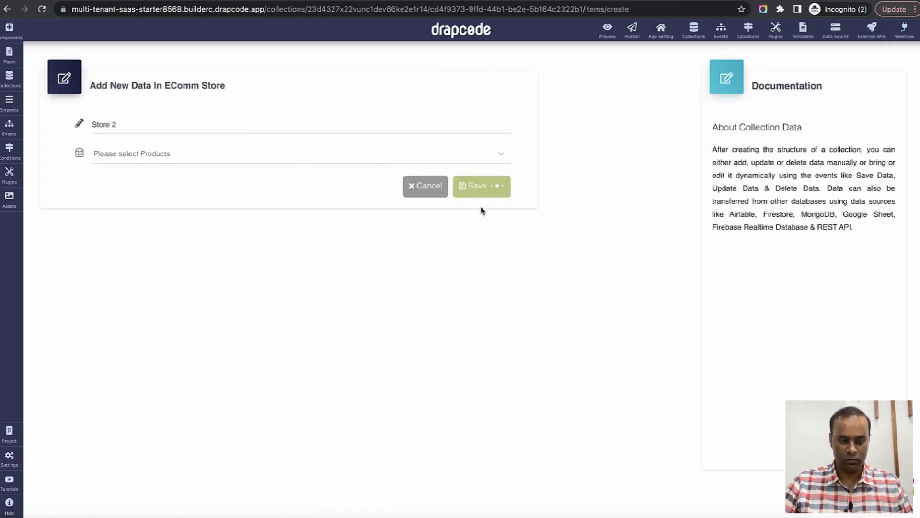
{"action": "left_click", "coordinate": [694, 33]}
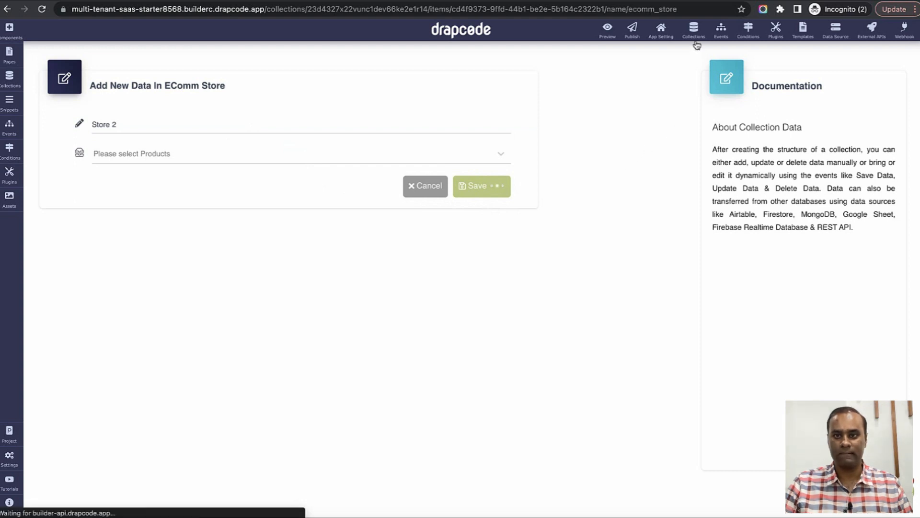
Add 'Product 1 Store 1', dated September 9, 2022, Available, in Store 1.
{"action": "left_click", "coordinate": [614, 178]}
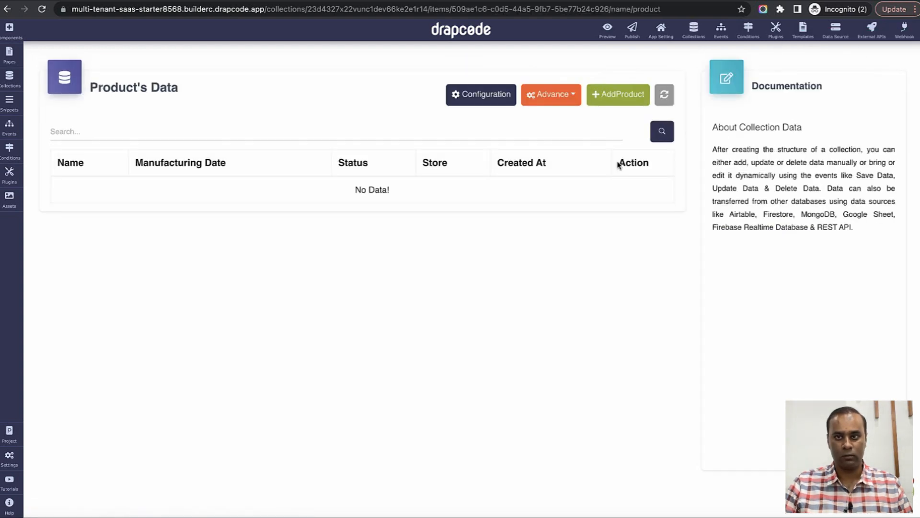
{"action": "left_click", "coordinate": [614, 94]}
{"action": "left_click", "coordinate": [318, 125]}
{"action": "type", "text": "Prod"}
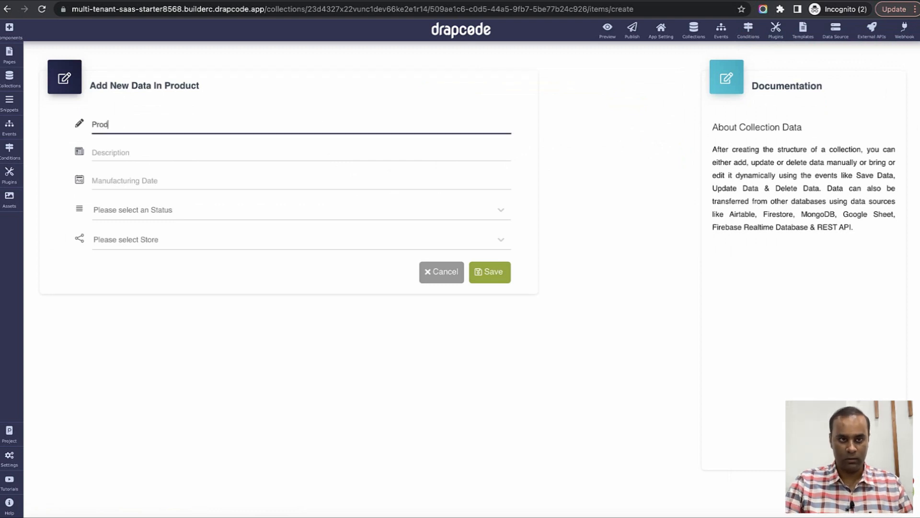
{"action": "type", "text": "uct"}
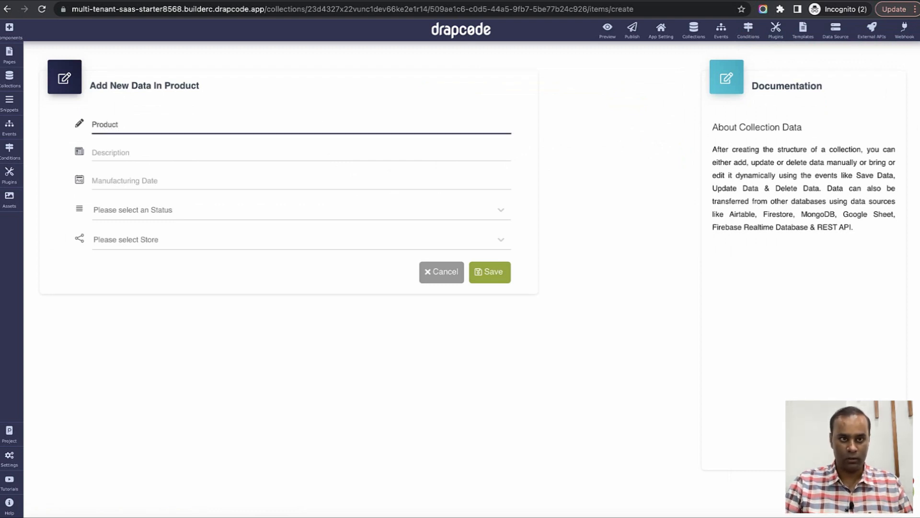
{"action": "type", "text": " 1 Store 1"}
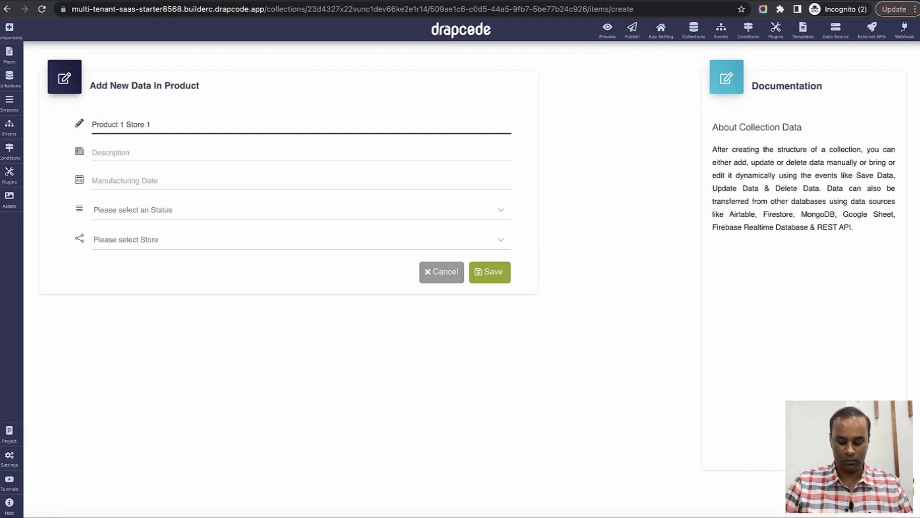
{"action": "key", "text": "ctrl+a"}
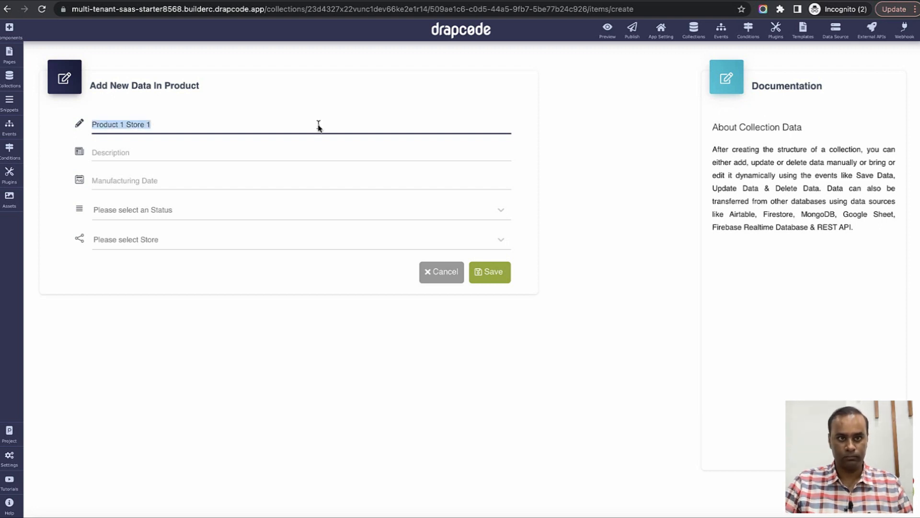
{"action": "key", "text": "ctrl+c"}
{"action": "left_click", "coordinate": [326, 159]}
{"action": "key", "text": "ctrl+v"}
{"action": "left_click", "coordinate": [304, 180]}
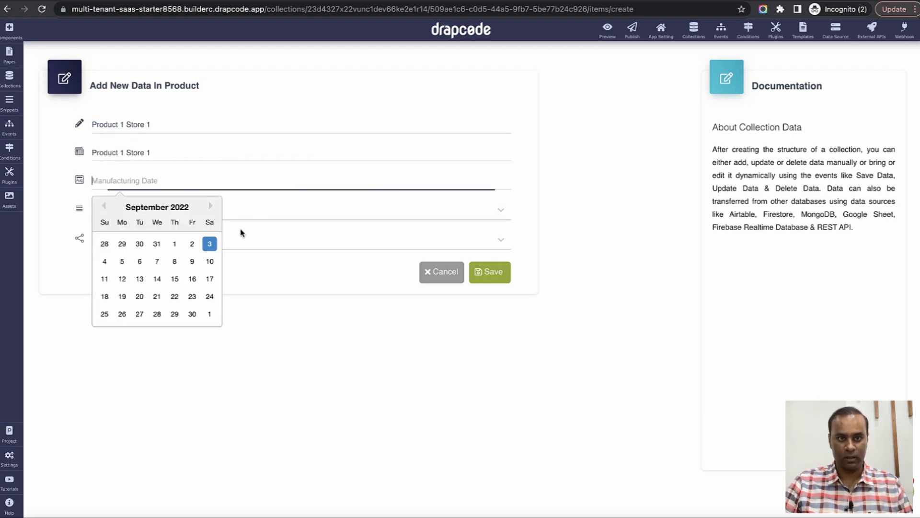
{"action": "left_click", "coordinate": [191, 261]}
{"action": "left_click", "coordinate": [176, 216]}
{"action": "left_click", "coordinate": [176, 241]}
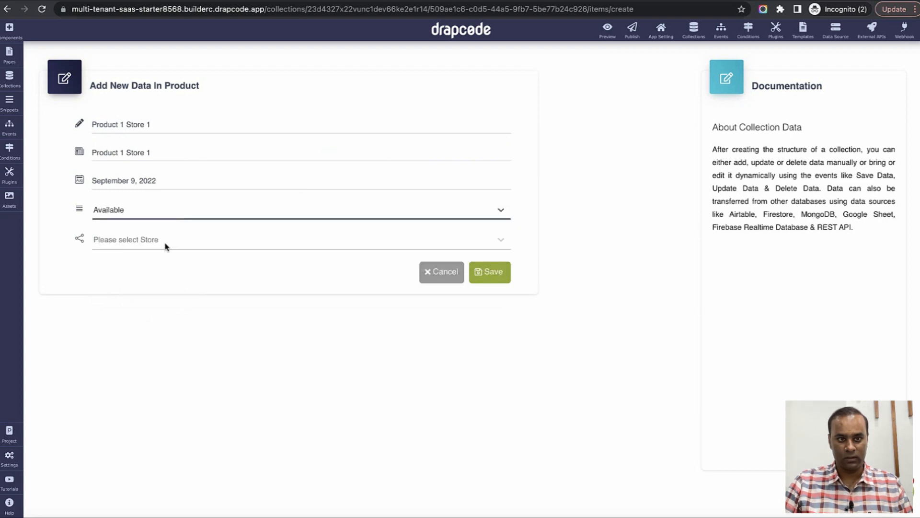
{"action": "left_click", "coordinate": [164, 245]}
{"action": "left_click", "coordinate": [159, 270]}
{"action": "left_click", "coordinate": [489, 278]}
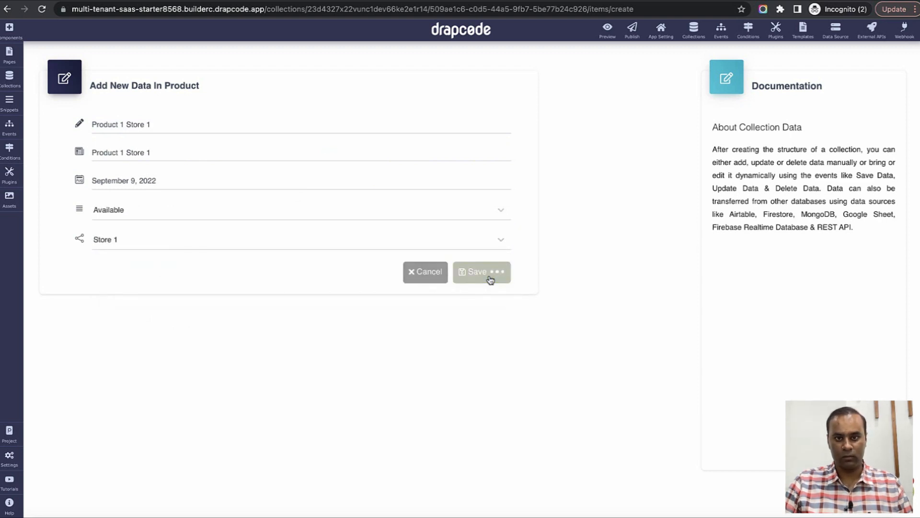
Add a second Store 1 product, dated August 31, 2022, Available, name reused as description.
{"action": "left_click", "coordinate": [606, 95]}
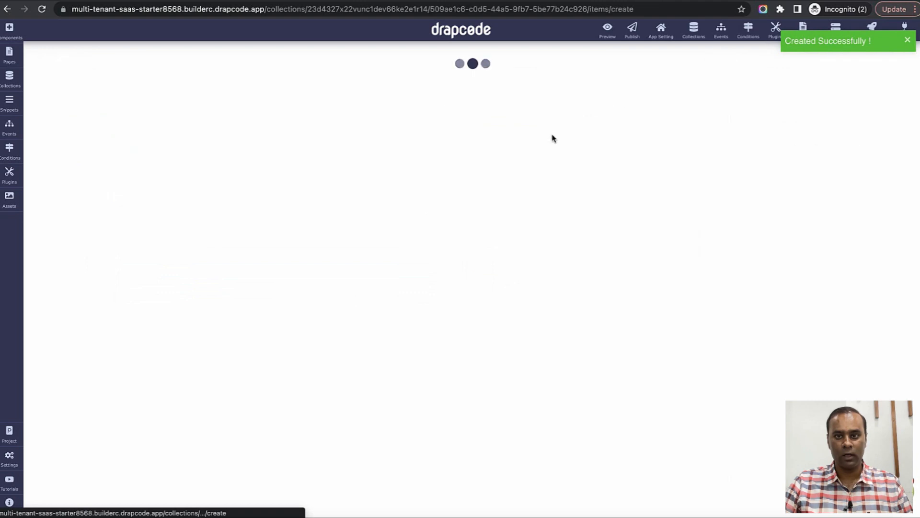
{"action": "left_click", "coordinate": [319, 137]}
{"action": "type", "text": "Product 1 Store 1"}
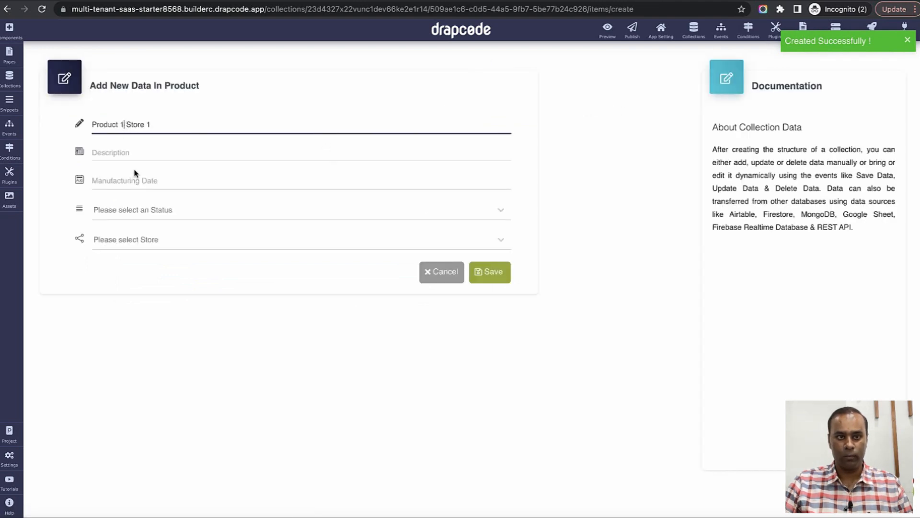
{"action": "key", "text": "BackSpace"}
{"action": "type", "text": "2"}
{"action": "triple_click", "coordinate": [147, 123]}
{"action": "key", "text": "super+c"}
{"action": "left_click", "coordinate": [152, 151]}
{"action": "key", "text": "super+v"}
{"action": "left_click", "coordinate": [158, 183]}
{"action": "left_click", "coordinate": [157, 243]}
{"action": "left_click", "coordinate": [150, 209]}
{"action": "left_click", "coordinate": [148, 243]}
{"action": "left_click", "coordinate": [148, 239]}
{"action": "left_click", "coordinate": [144, 273]}
{"action": "left_click", "coordinate": [485, 277]}
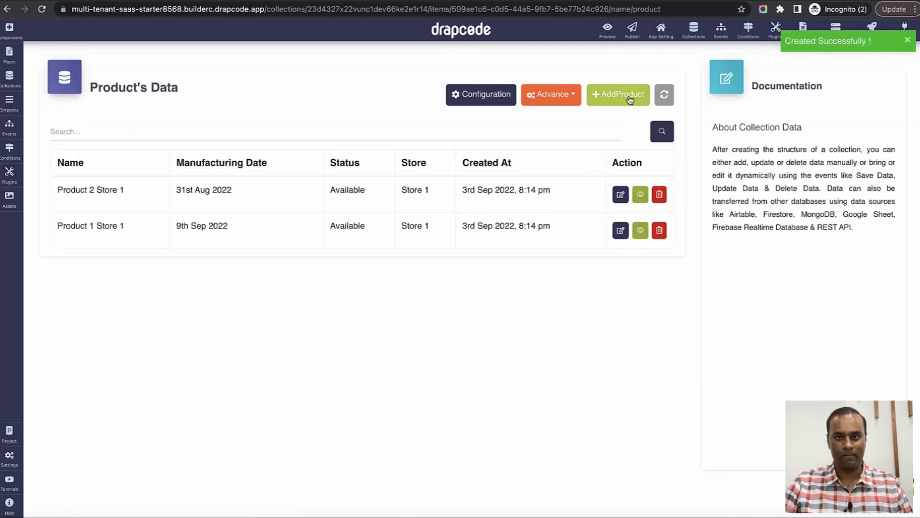
Add a first Store 2 product, dated August 31, 2022, Available, name reused as description.
{"action": "left_click", "coordinate": [630, 98]}
{"action": "left_click", "coordinate": [294, 127]}
{"action": "key", "text": "super+v"}
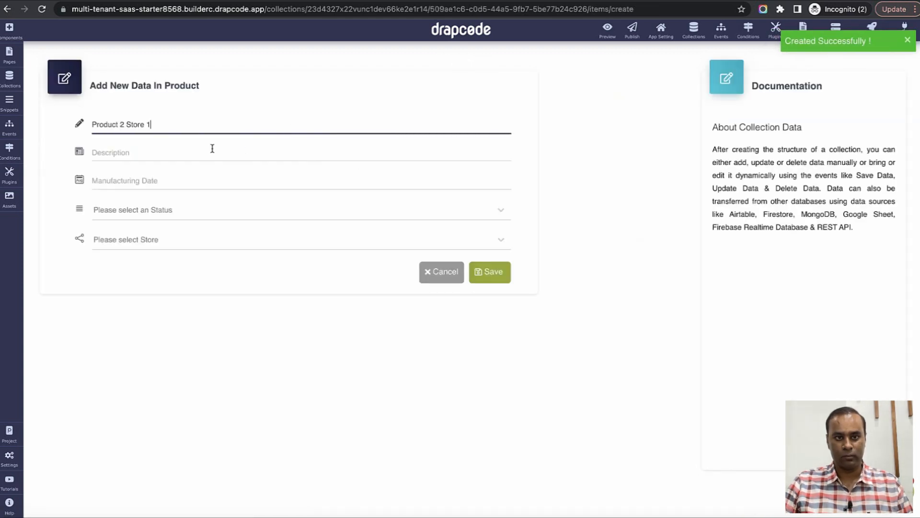
{"action": "left_click", "coordinate": [124, 126]}
{"action": "key", "text": "BackSpace"}
{"action": "type", "text": "1"}
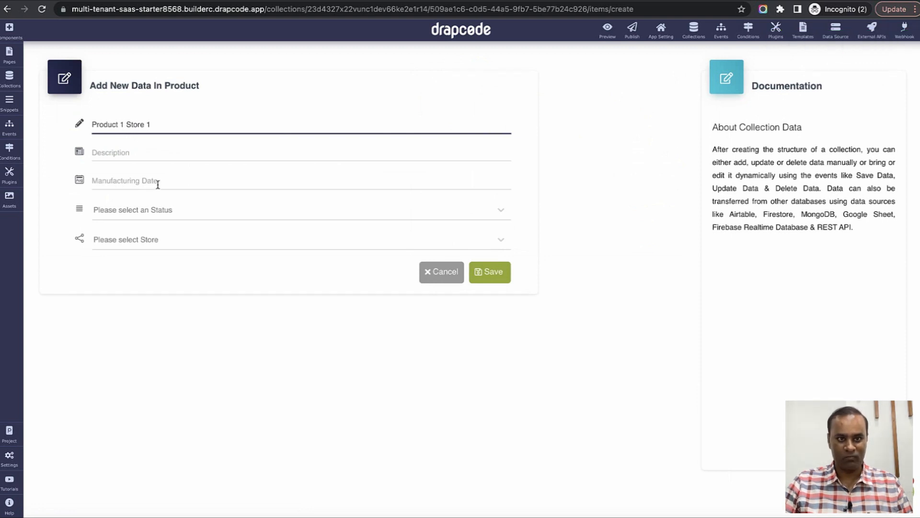
{"action": "triple_click", "coordinate": [174, 126]}
{"action": "key", "text": "super+c"}
{"action": "left_click", "coordinate": [175, 153]}
{"action": "key", "text": "super+v"}
{"action": "left_click", "coordinate": [176, 183]}
{"action": "left_click", "coordinate": [164, 301]}
{"action": "left_click", "coordinate": [145, 211]}
{"action": "left_click", "coordinate": [145, 244]}
{"action": "left_click", "coordinate": [144, 238]}
{"action": "left_click", "coordinate": [142, 288]}
{"action": "left_click", "coordinate": [489, 272]}
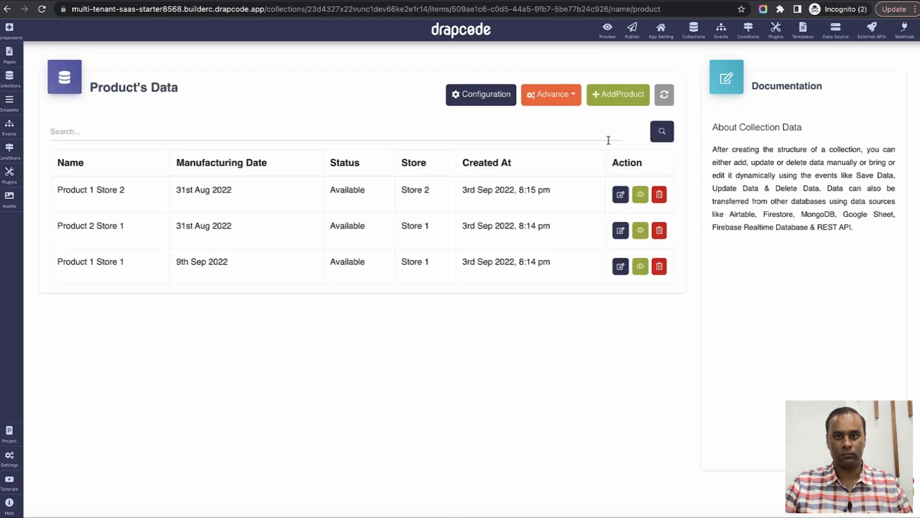
Add 'Product 2 Store 2', dated September 1, 2022, Available, in Store 2.
{"action": "left_click", "coordinate": [620, 94]}
{"action": "left_click", "coordinate": [222, 126]}
{"action": "key", "text": "super+v"}
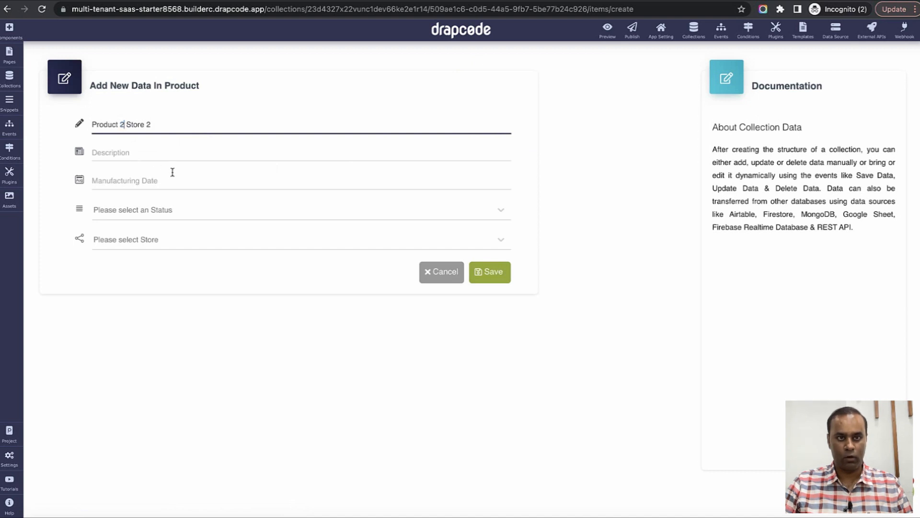
{"action": "triple_click", "coordinate": [170, 127]}
{"action": "key", "text": "super+c"}
{"action": "left_click", "coordinate": [171, 153]}
{"action": "key", "text": "super+v"}
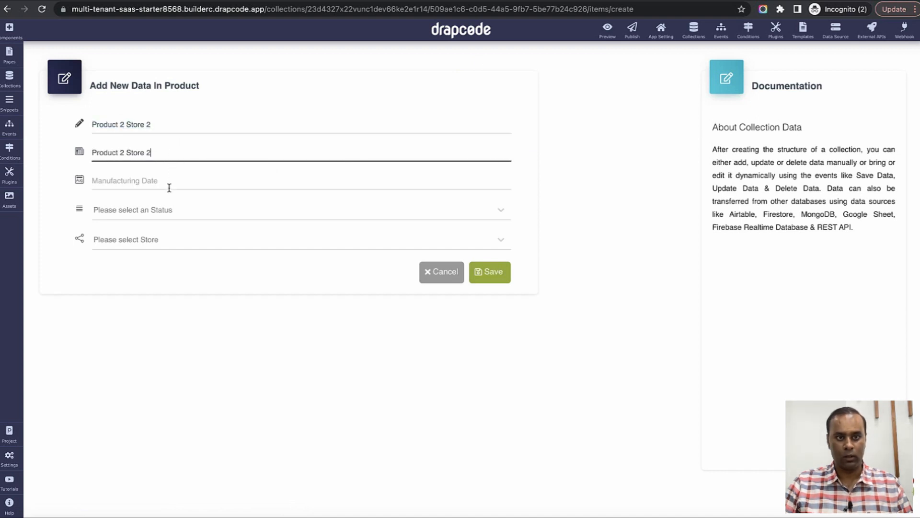
{"action": "left_click", "coordinate": [170, 181]}
{"action": "left_click", "coordinate": [174, 243]}
{"action": "left_click", "coordinate": [154, 212]}
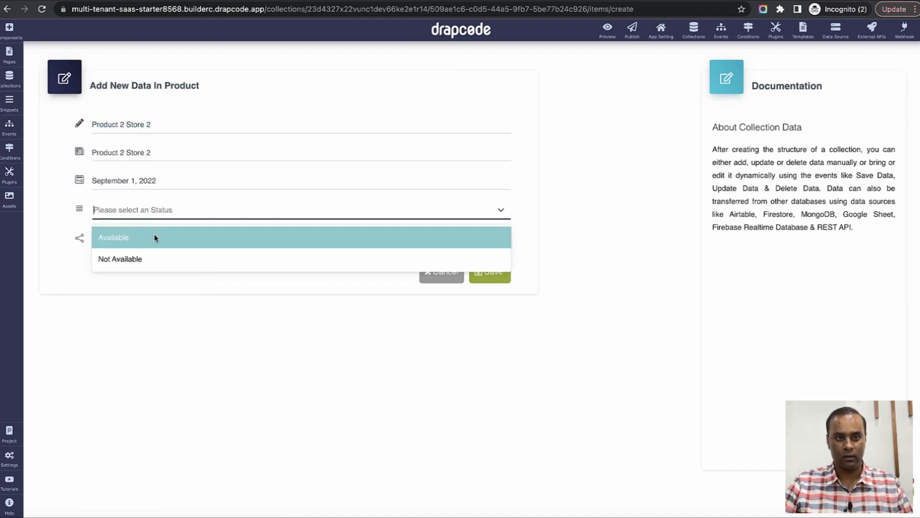
{"action": "left_click", "coordinate": [154, 237]}
{"action": "left_click", "coordinate": [152, 245]}
{"action": "left_click", "coordinate": [153, 288]}
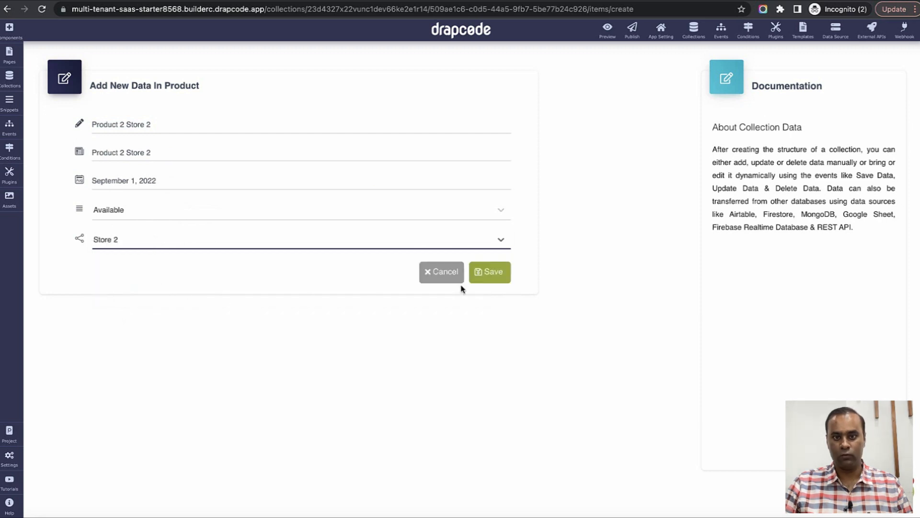
{"action": "left_click", "coordinate": [484, 280]}
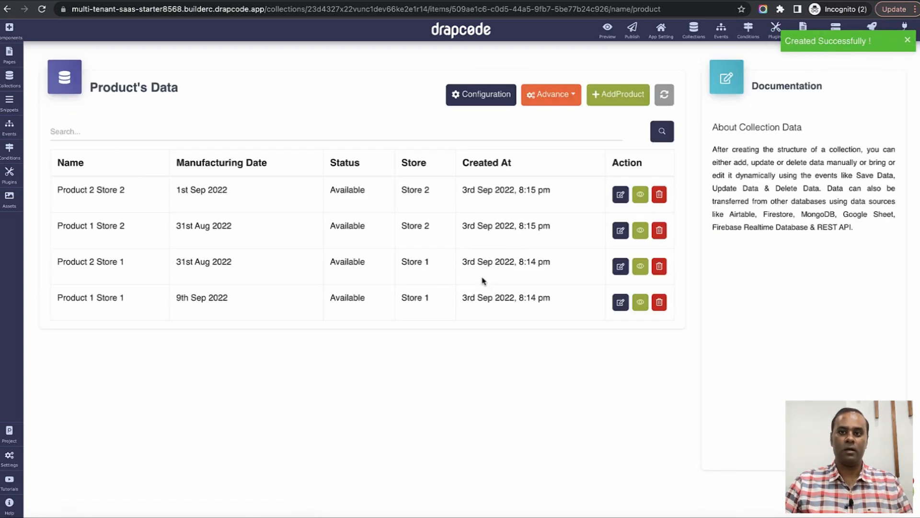
Go back to the collections and open the User collection's fields, checking the Username field.
{"action": "left_click", "coordinate": [694, 29]}
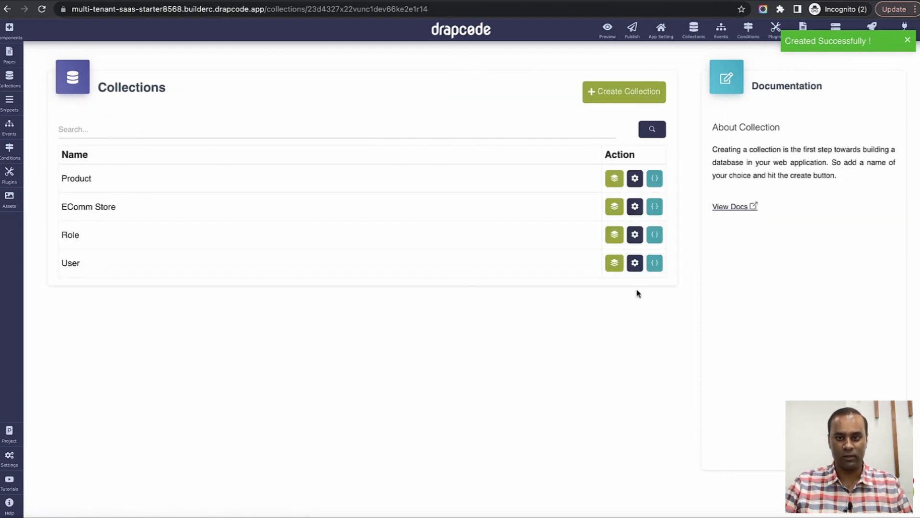
{"action": "left_click", "coordinate": [632, 266]}
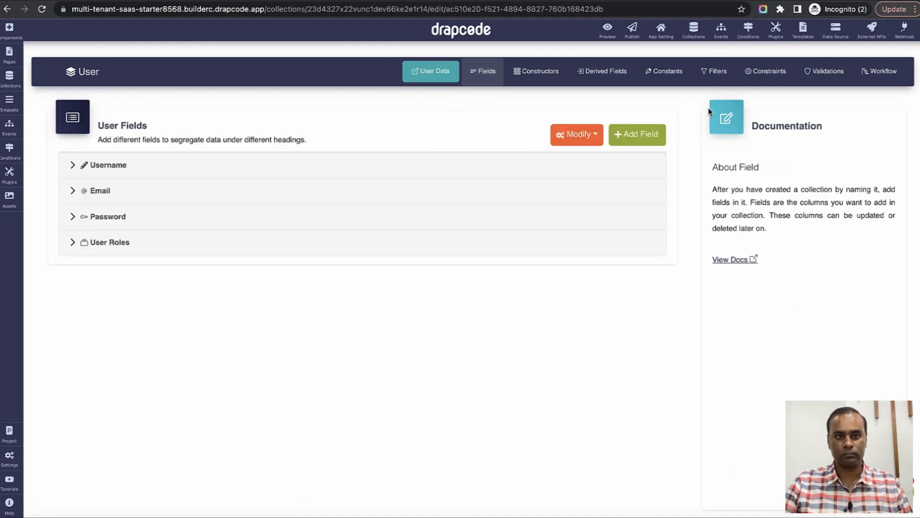
{"action": "left_click", "coordinate": [265, 165]}
{"action": "left_click", "coordinate": [263, 165]}
Add a Store reference field pointing to EComm Store, displayed by Name, and save it.
{"action": "left_click", "coordinate": [642, 137]}
{"action": "scroll", "coordinate": [268, 285], "scroll_direction": "down", "scroll_amount": 2}
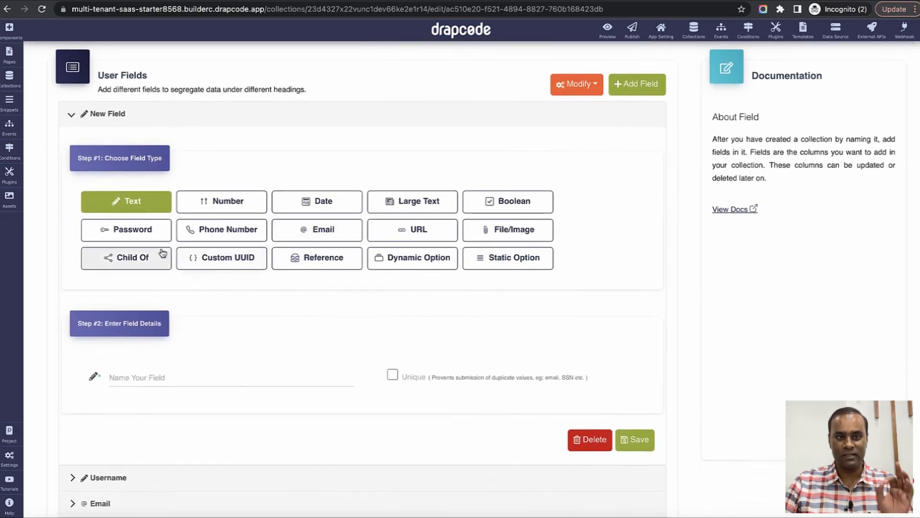
{"action": "left_click", "coordinate": [307, 268]}
{"action": "scroll", "coordinate": [310, 332], "scroll_direction": "down", "scroll_amount": 3}
{"action": "left_click", "coordinate": [245, 303]}
{"action": "type", "text": "Store"}
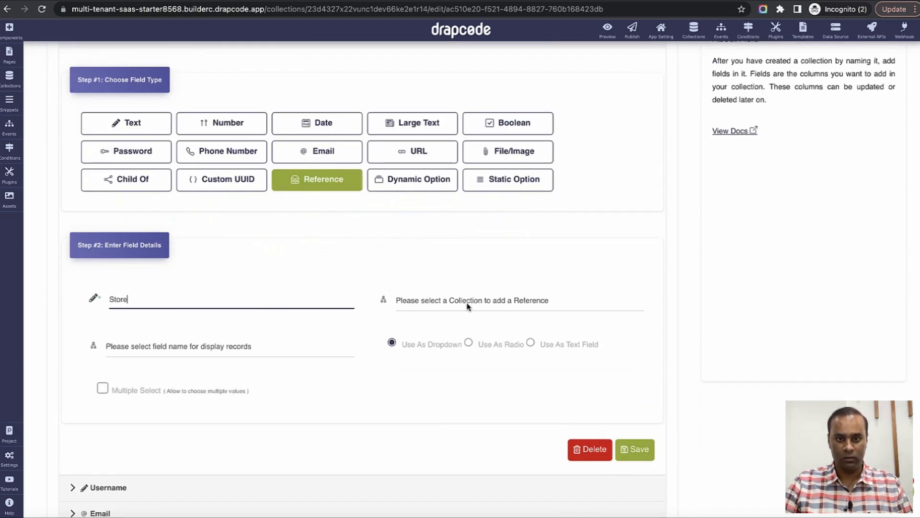
{"action": "left_click", "coordinate": [468, 305]}
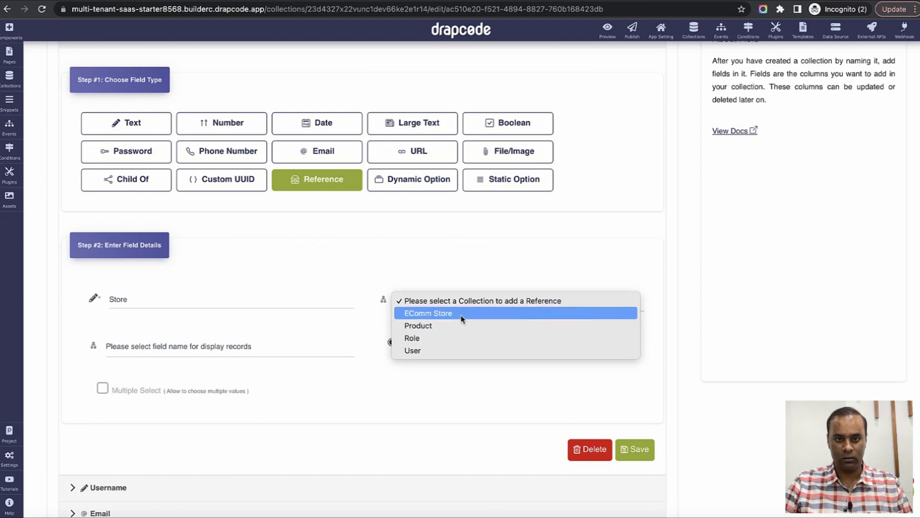
{"action": "left_click", "coordinate": [463, 314]}
{"action": "scroll", "coordinate": [263, 258], "scroll_direction": "down", "scroll_amount": 3}
{"action": "left_click", "coordinate": [254, 227]}
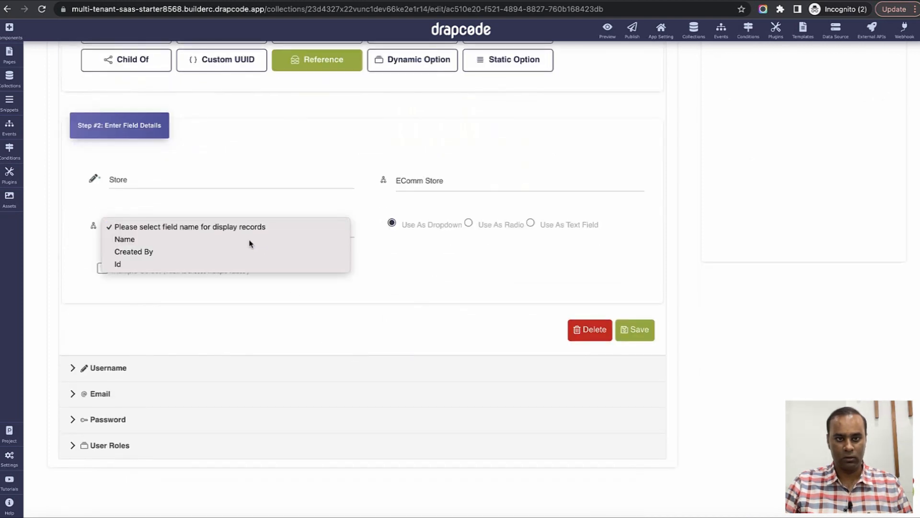
{"action": "left_click", "coordinate": [249, 240]}
{"action": "left_click", "coordinate": [639, 337]}
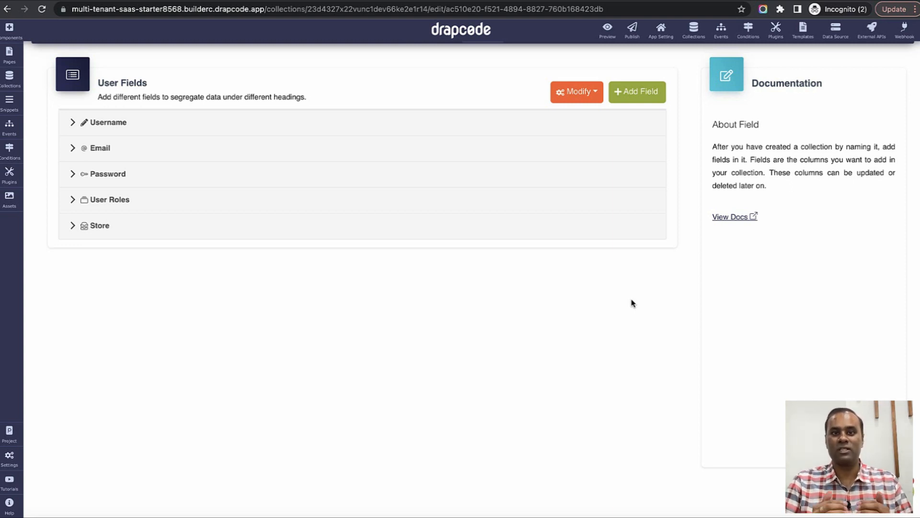
{"action": "scroll", "coordinate": [599, 288], "scroll_direction": "up", "scroll_amount": 1}
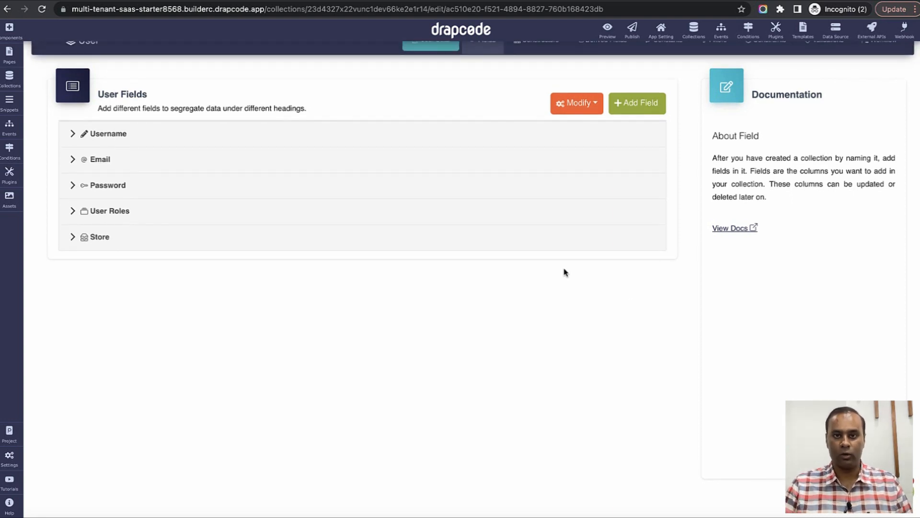
{"action": "scroll", "coordinate": [564, 270], "scroll_direction": "up", "scroll_amount": 2}
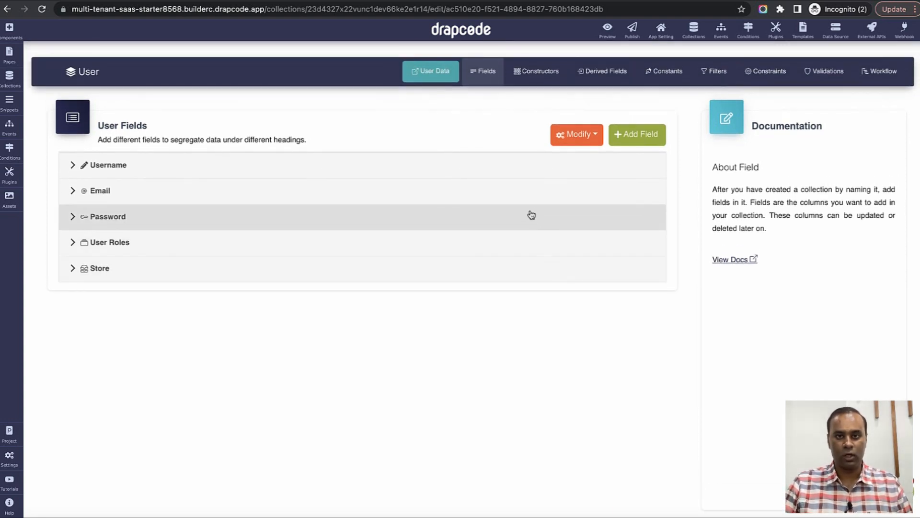
In User data, create a first Store Employees user record assigned to Store 1.
{"action": "left_click", "coordinate": [429, 77]}
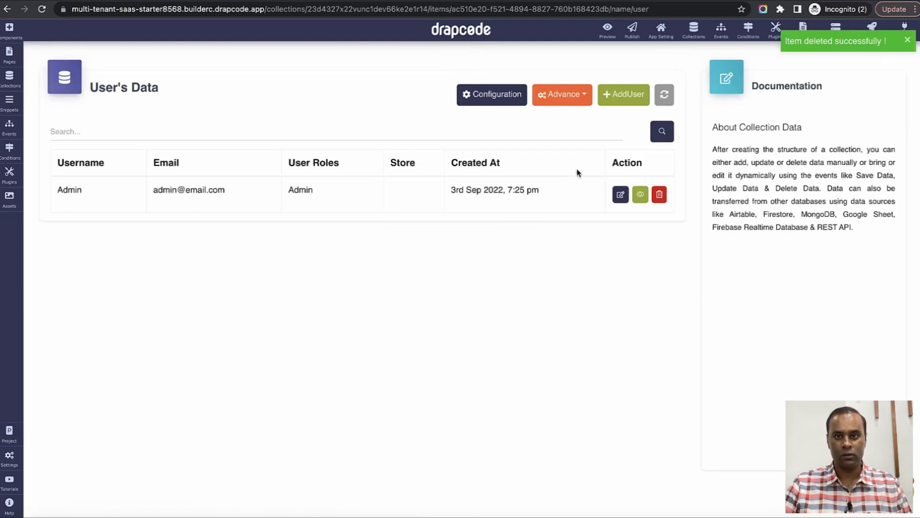
{"action": "left_click", "coordinate": [633, 95]}
{"action": "left_click", "coordinate": [246, 136]}
{"action": "type", "text": "Store1"}
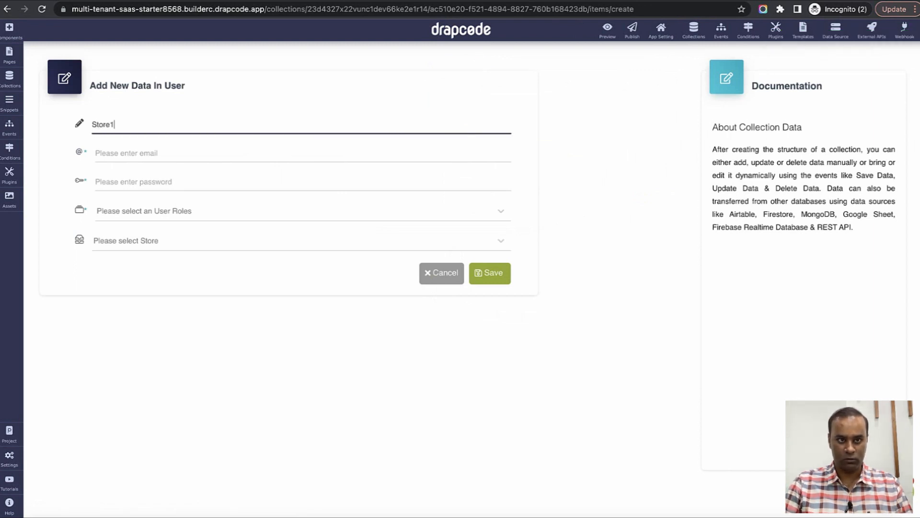
{"action": "key", "text": "Tab"}
{"action": "type", "text": "s"}
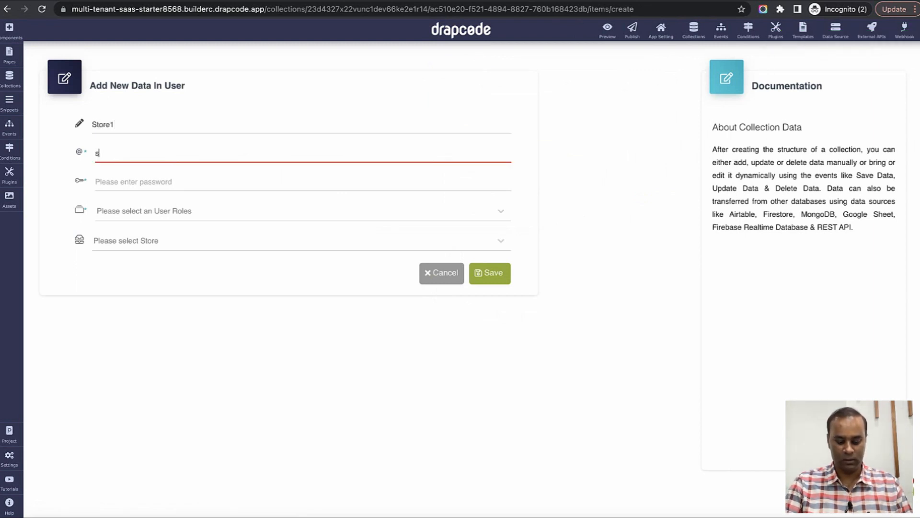
{"action": "type", "text": "tore1@email.com"}
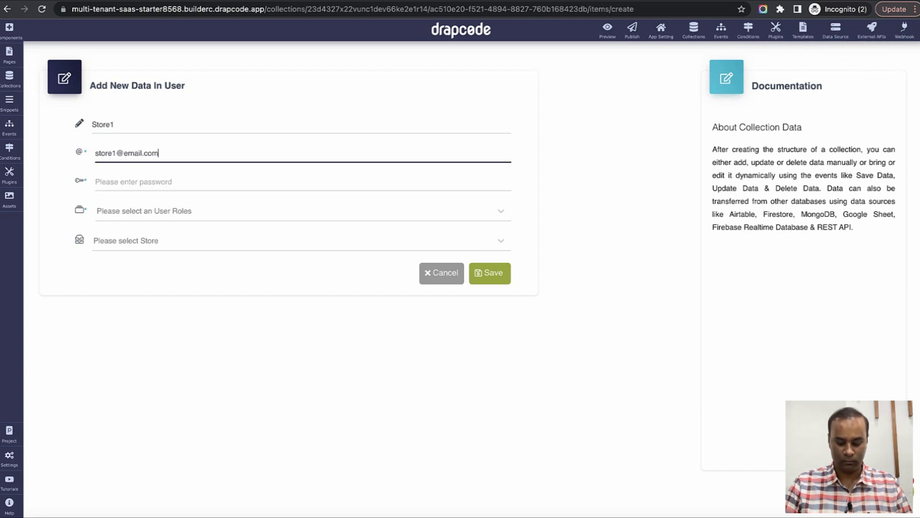
{"action": "type", "text": "user"}
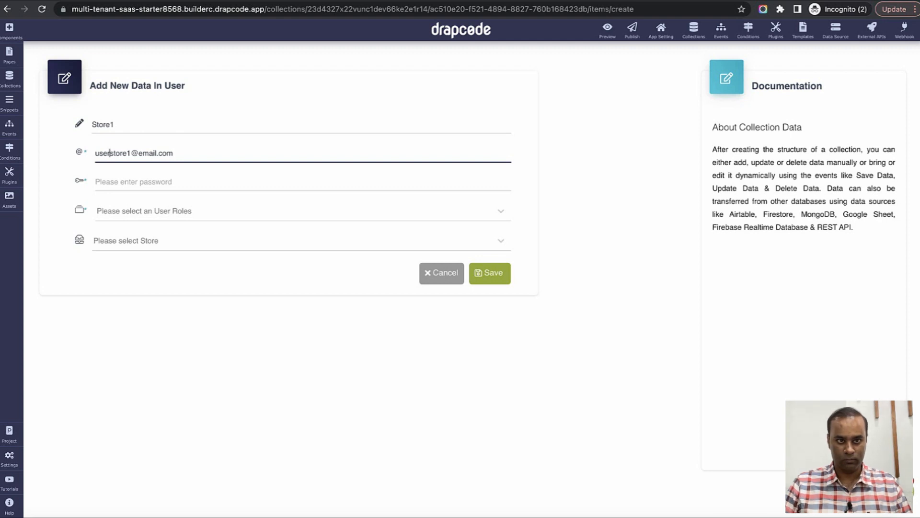
{"action": "key", "text": "ctrl+a"}
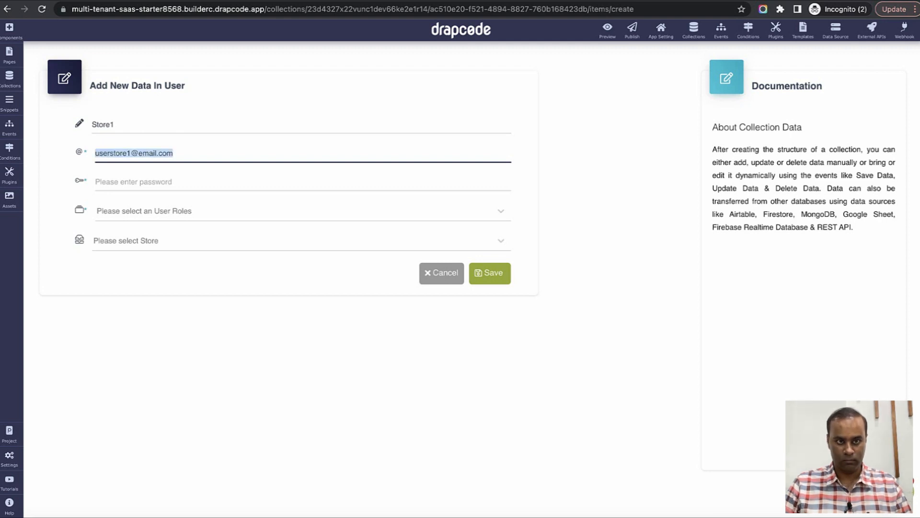
{"action": "key", "text": "Tab"}
{"action": "type", "text": "12"}
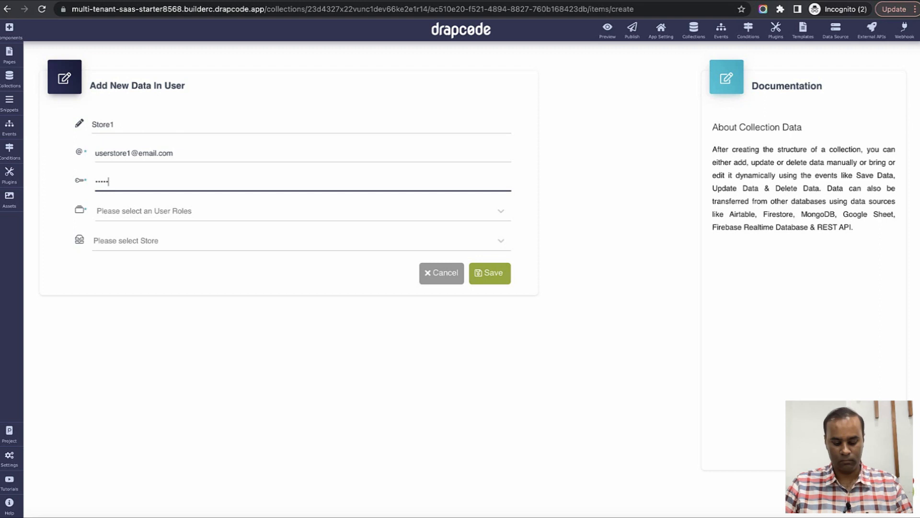
{"action": "left_click", "coordinate": [247, 209]}
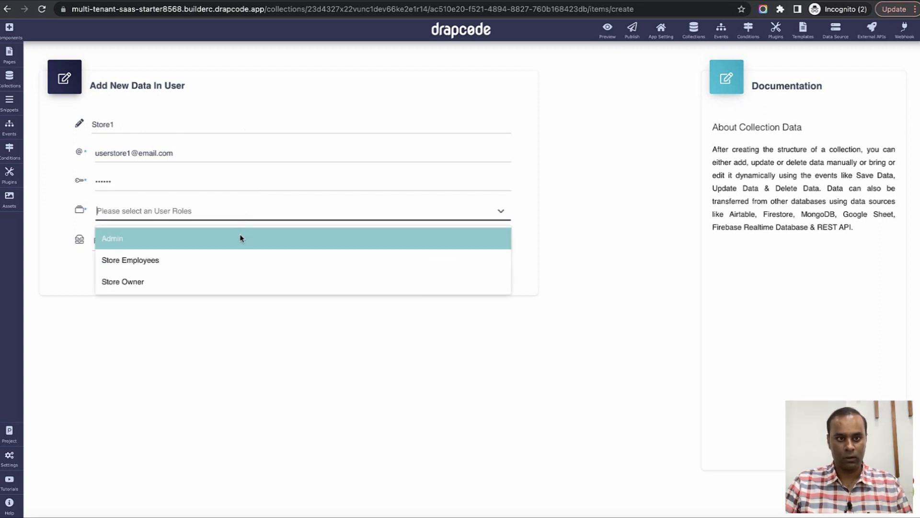
{"action": "left_click", "coordinate": [225, 263]}
{"action": "left_click", "coordinate": [158, 242]}
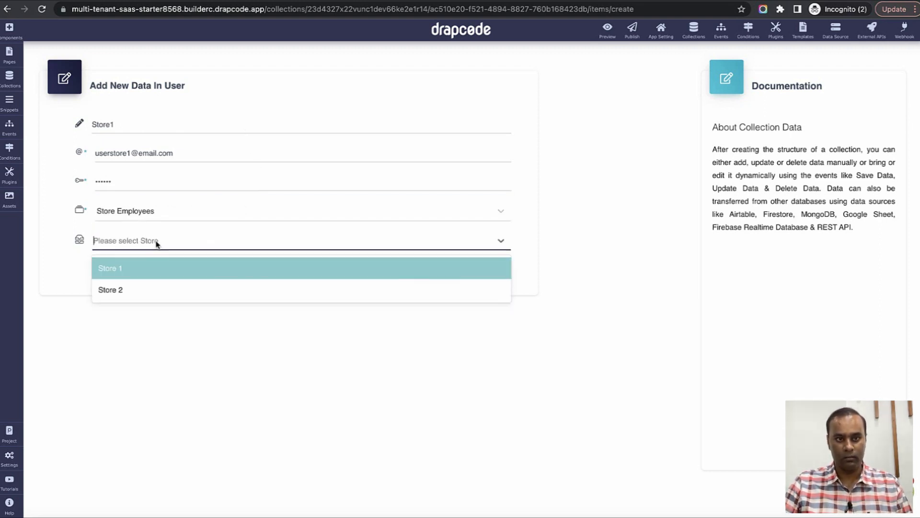
{"action": "left_click", "coordinate": [154, 271]}
{"action": "left_click", "coordinate": [462, 277]}
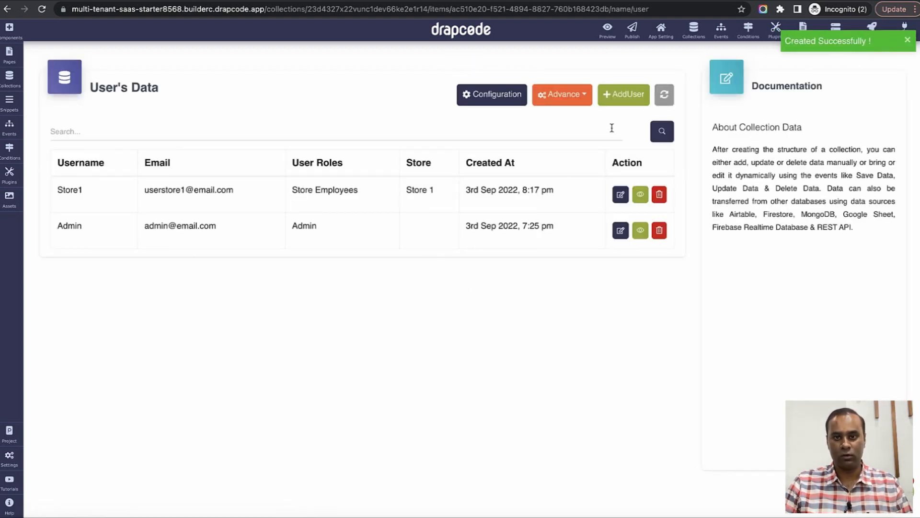
Add user Store1 with an email and password, role Store Employees, store Store 1.
{"action": "left_click", "coordinate": [633, 103]}
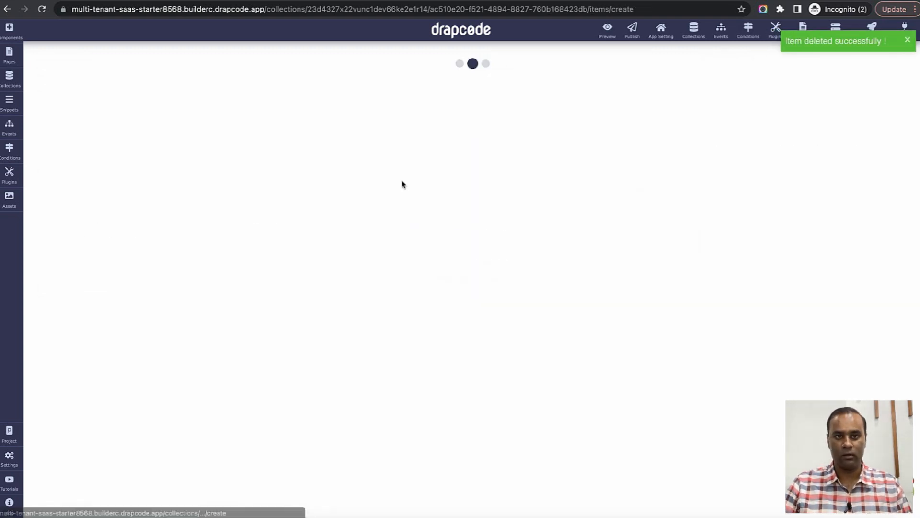
{"action": "left_click", "coordinate": [246, 133]}
{"action": "type", "text": "Store1"}
{"action": "key", "text": "Tab"}
{"action": "type", "text": "store"}
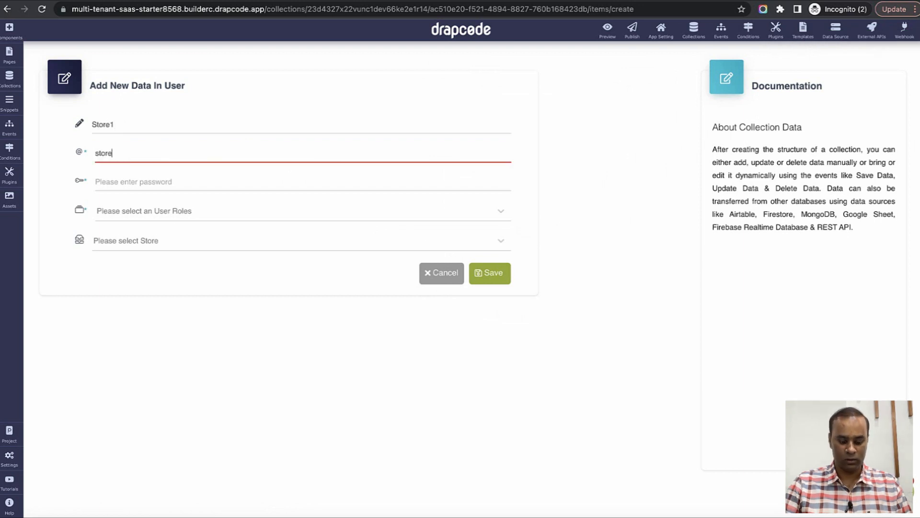
{"action": "type", "text": "1@email.com"}
{"action": "key", "text": "super+Left"}
{"action": "type", "text": "user"}
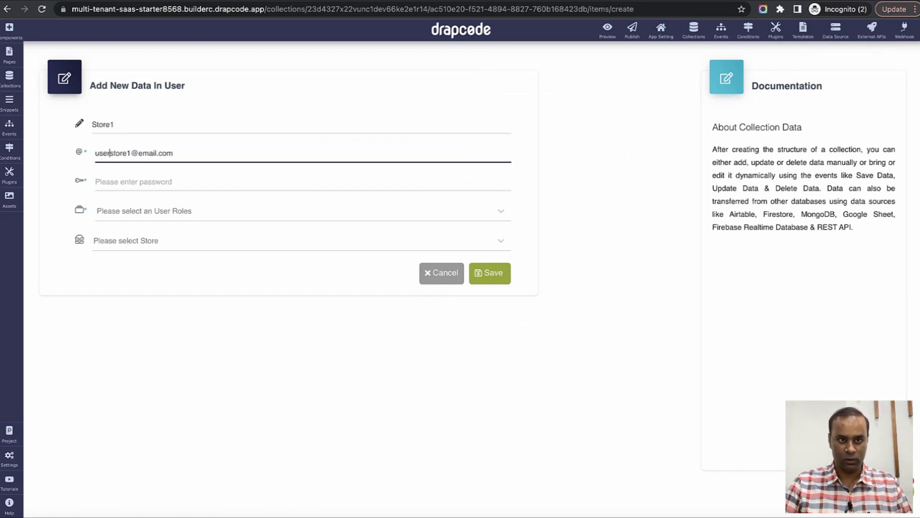
{"action": "key", "text": "super+a"}
{"action": "key", "text": "super+c"}
{"action": "key", "text": "Tab"}
{"action": "type", "text": "123456"}
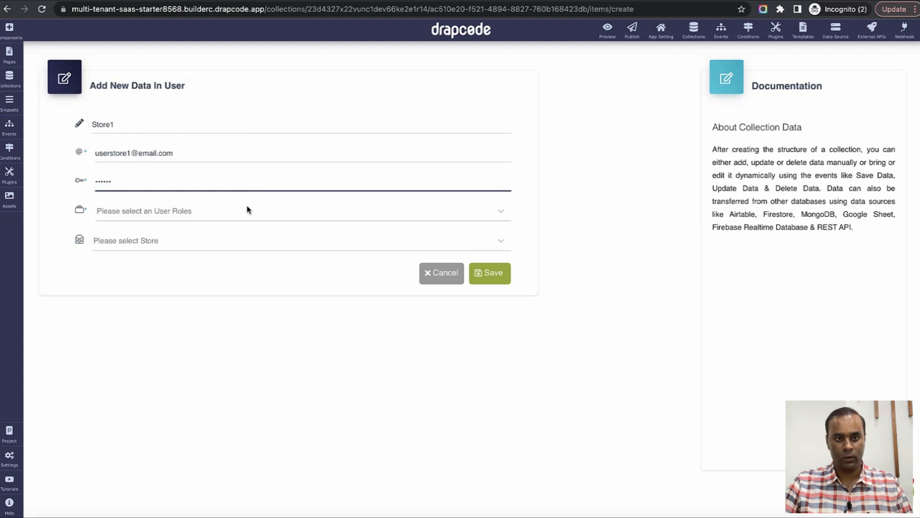
{"action": "left_click", "coordinate": [247, 210]}
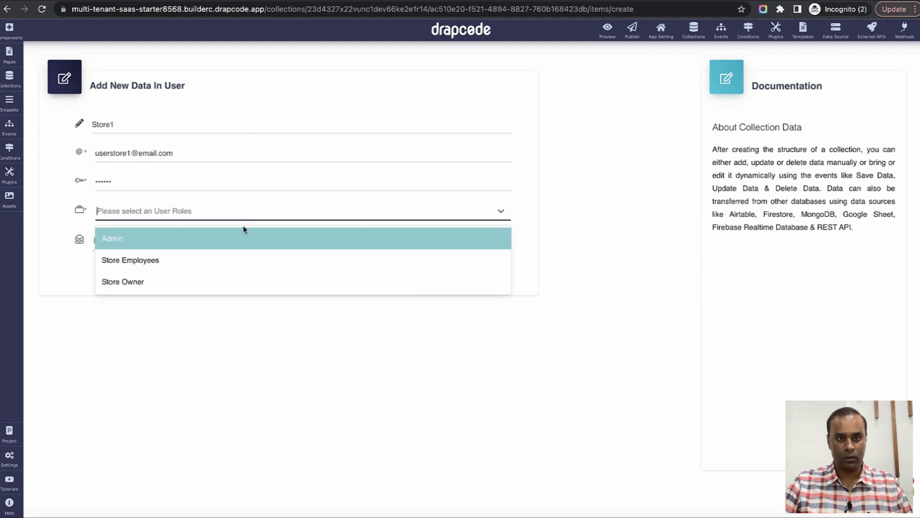
{"action": "left_click", "coordinate": [226, 264]}
{"action": "left_click", "coordinate": [158, 243]}
{"action": "left_click", "coordinate": [153, 271]}
{"action": "left_click", "coordinate": [477, 277]}
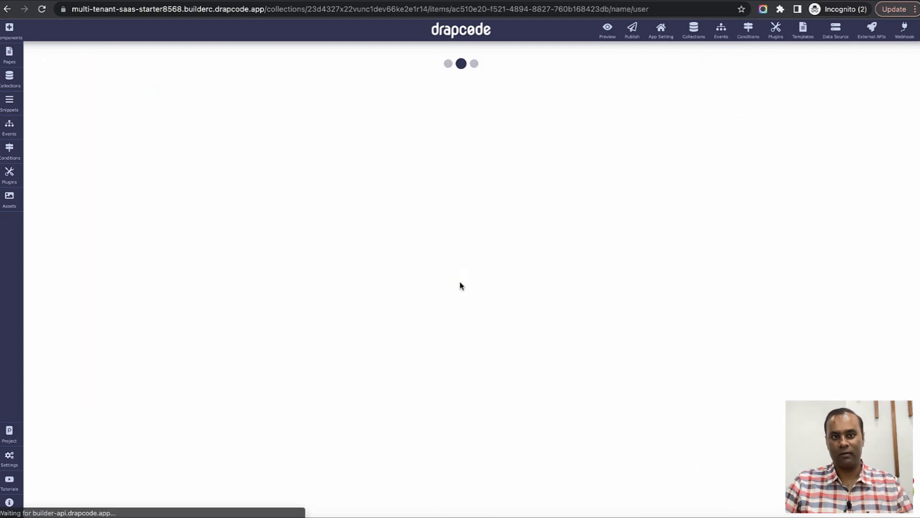
Add user Store2 as a Store Employees user linked to Store 2, then open Pages.
{"action": "left_click", "coordinate": [634, 100]}
{"action": "left_click", "coordinate": [235, 128]}
{"action": "type", "text": "Store2"}
{"action": "key", "text": "Tab"}
{"action": "key", "text": "super+v"}
{"action": "key", "text": "Tab"}
{"action": "type", "text": "123456"}
{"action": "left_click", "coordinate": [163, 211]}
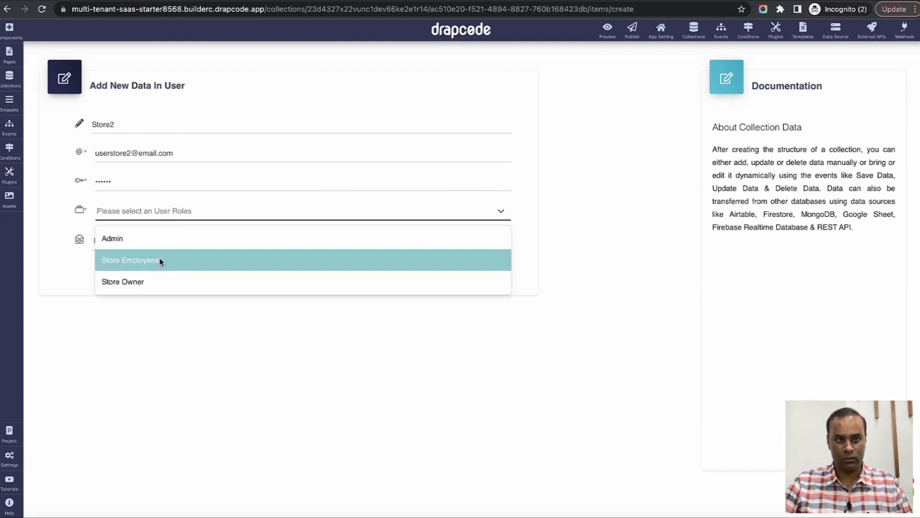
{"action": "left_click", "coordinate": [160, 261]}
{"action": "left_click", "coordinate": [155, 246]}
{"action": "left_click", "coordinate": [157, 284]}
{"action": "left_click", "coordinate": [492, 273]}
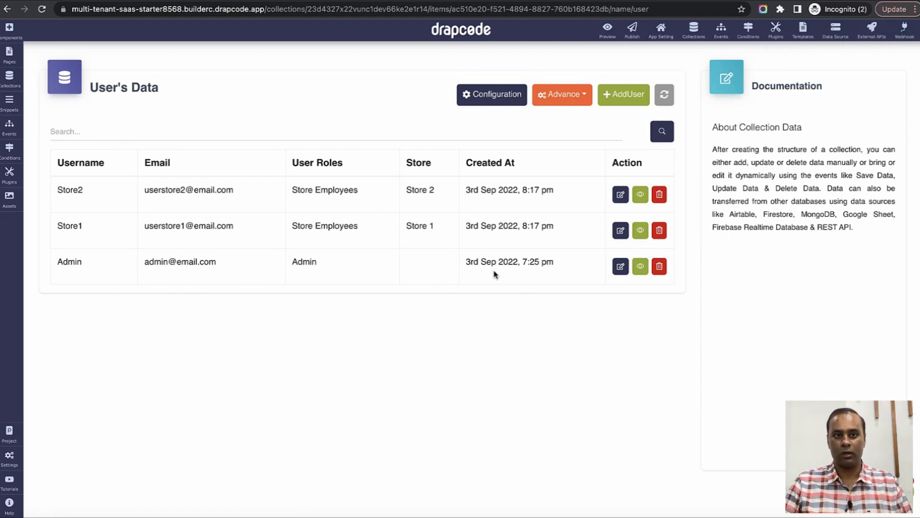
{"action": "left_click", "coordinate": [17, 64]}
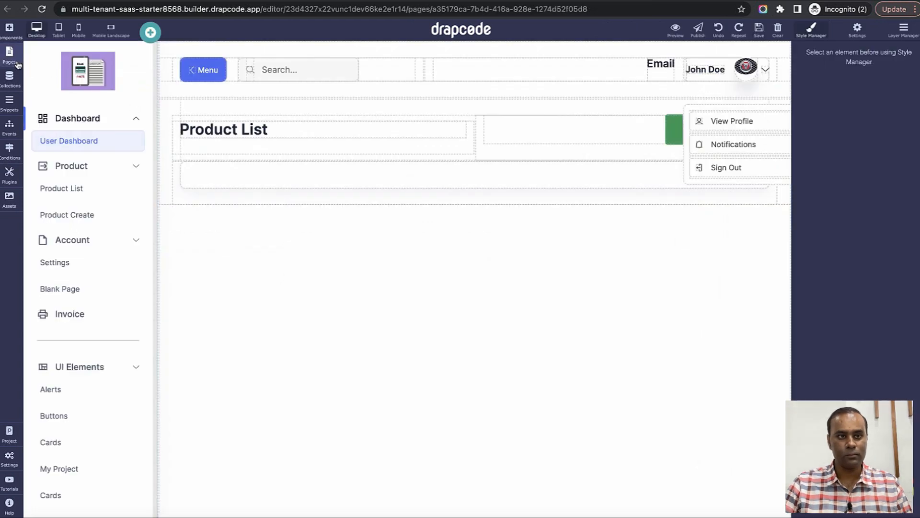
Refresh the pages list and look over the Admin Product List page settings.
{"action": "left_click", "coordinate": [11, 56]}
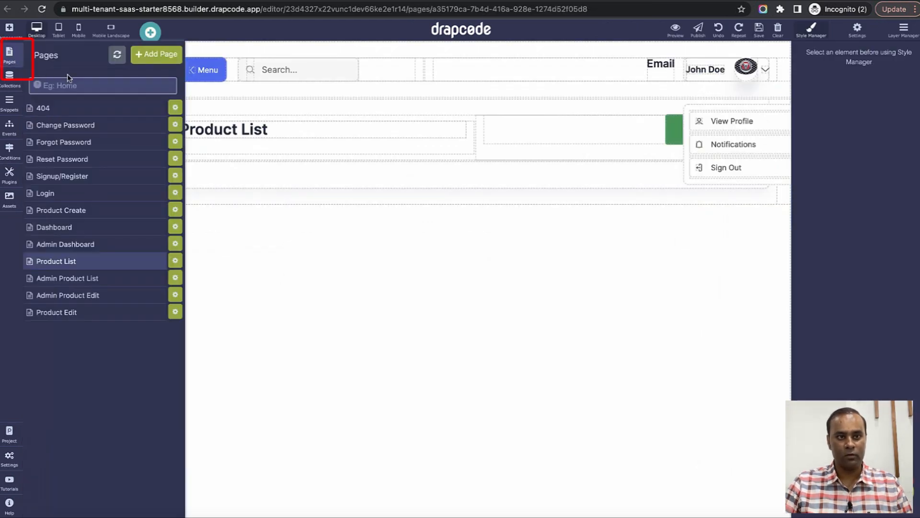
{"action": "left_click", "coordinate": [119, 57]}
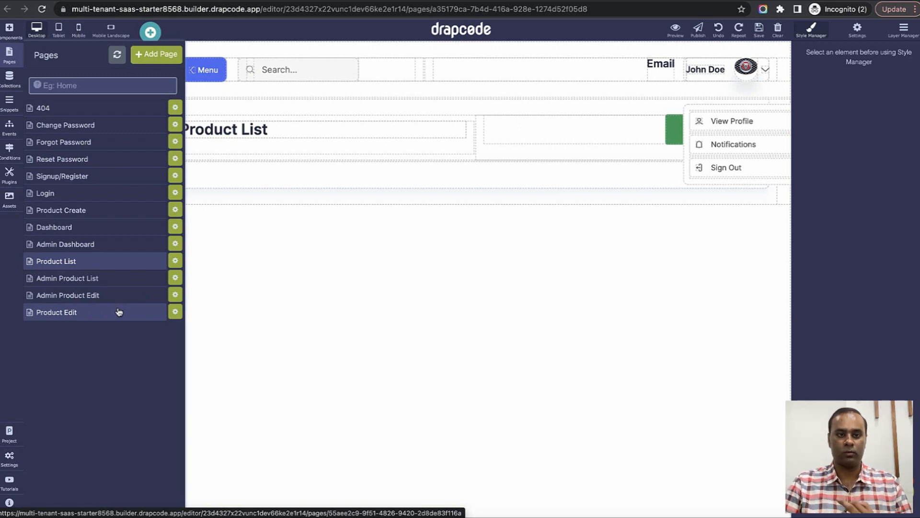
{"action": "left_click", "coordinate": [175, 278]}
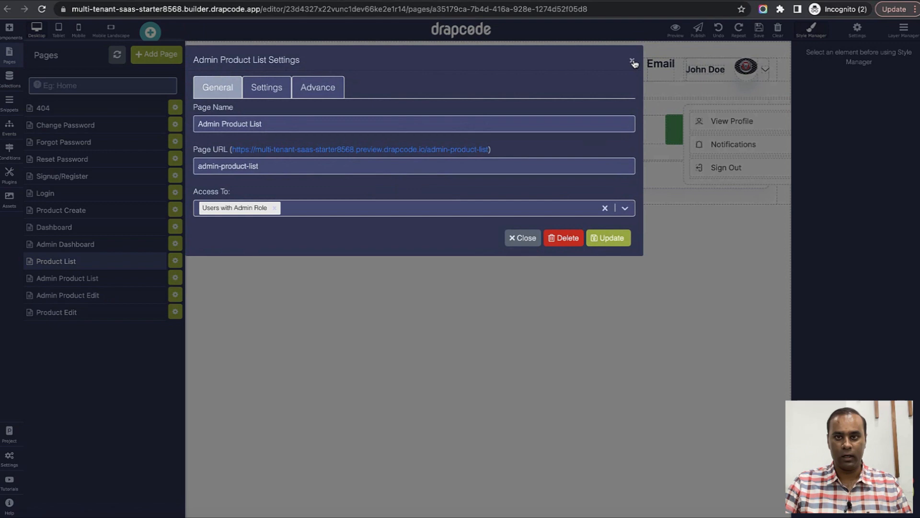
{"action": "left_click", "coordinate": [633, 63]}
{"action": "left_click", "coordinate": [9, 53]}
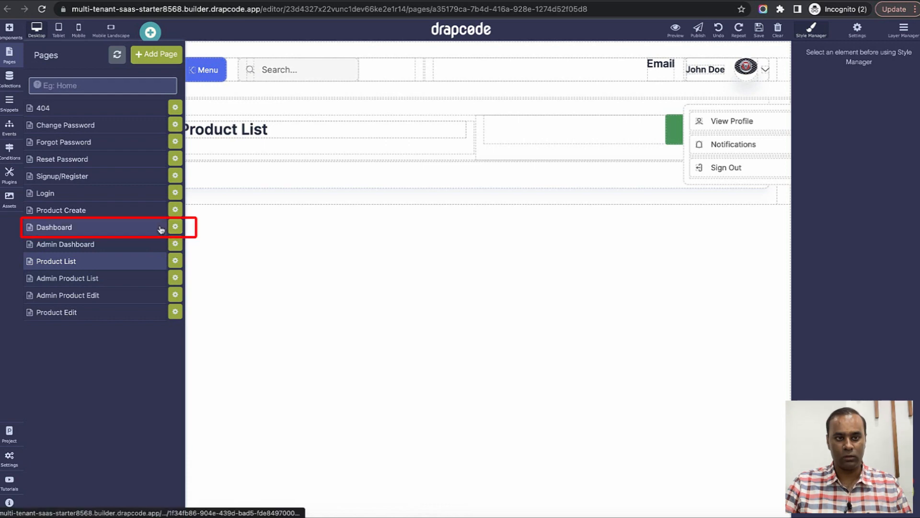
Limit Dashboard access to Store Employees and Store Owner, drop Secured, and update.
{"action": "left_click", "coordinate": [175, 227]}
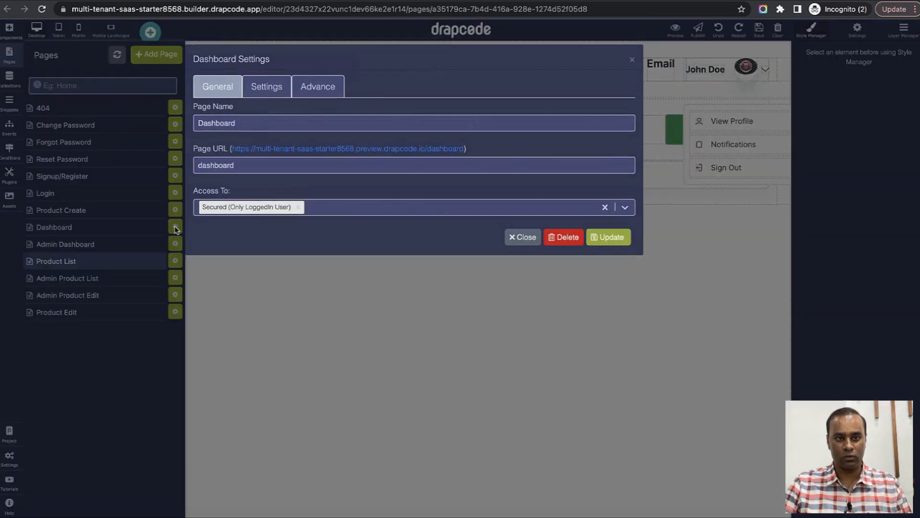
{"action": "left_click", "coordinate": [352, 208]}
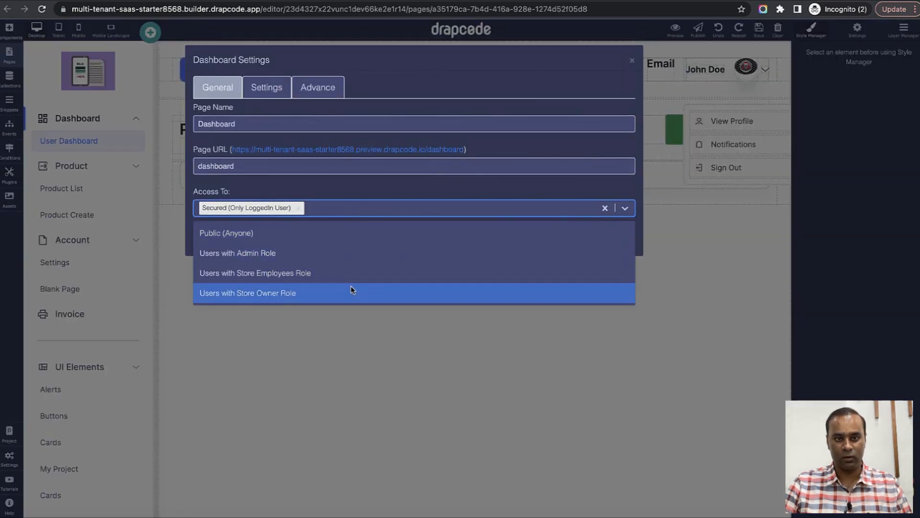
{"action": "left_click", "coordinate": [353, 272]}
{"action": "left_click", "coordinate": [445, 214]}
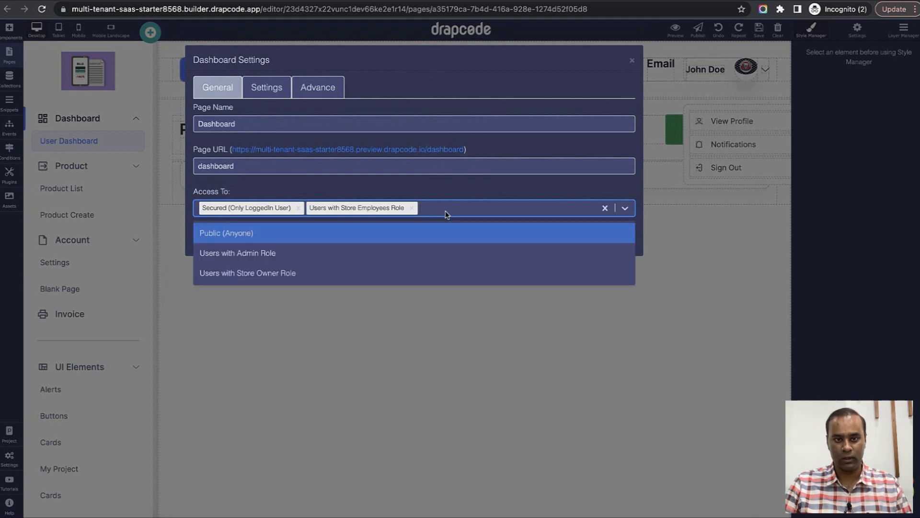
{"action": "left_click", "coordinate": [423, 270]}
{"action": "left_click", "coordinate": [298, 207]}
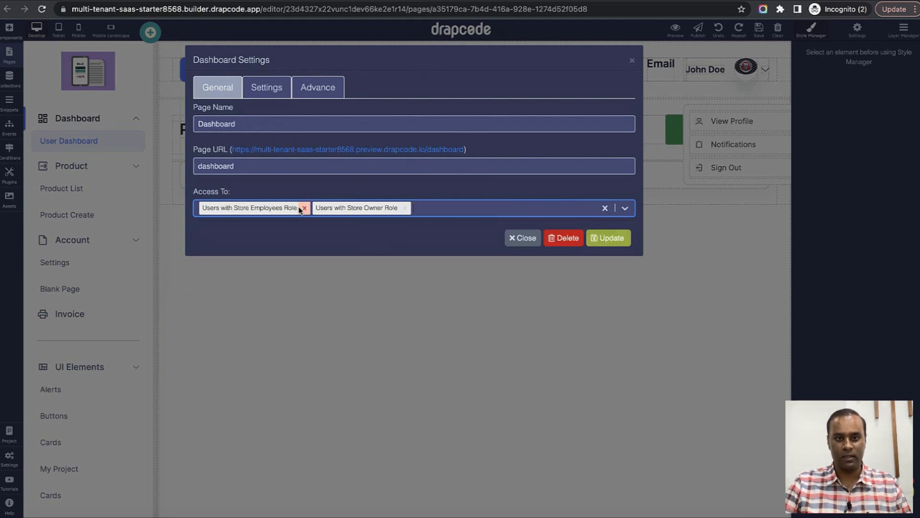
{"action": "left_click", "coordinate": [607, 238]}
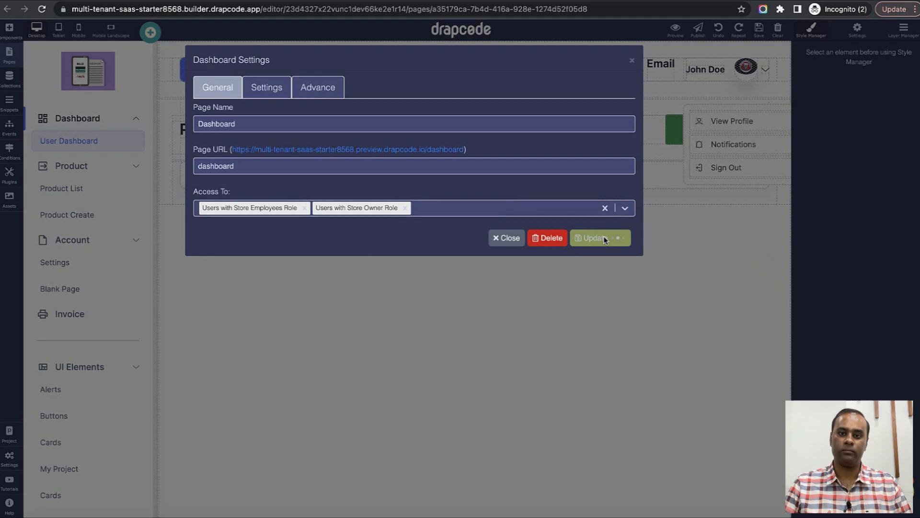
{"action": "left_click", "coordinate": [633, 61]}
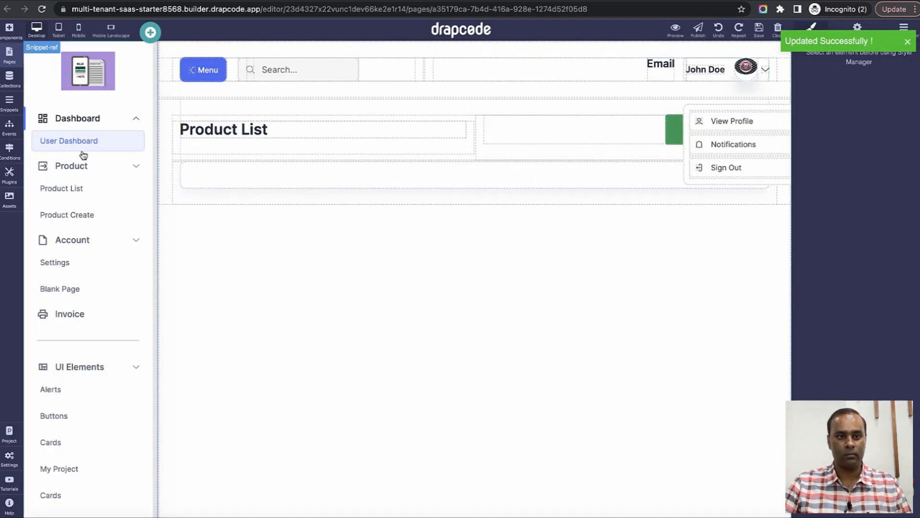
{"action": "left_click", "coordinate": [9, 54]}
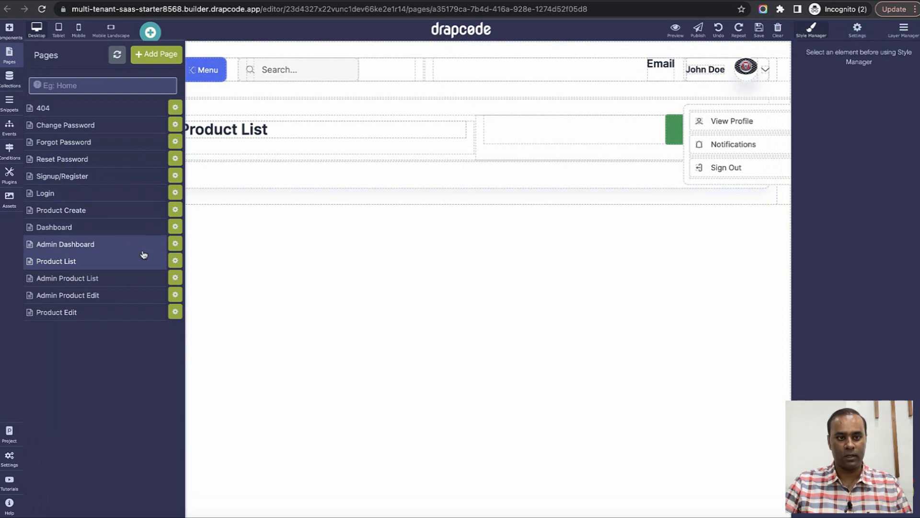
In the Login event's log-in step, change the User entry to Store Employees with 'Login Succes' message.
{"action": "left_click", "coordinate": [175, 226]}
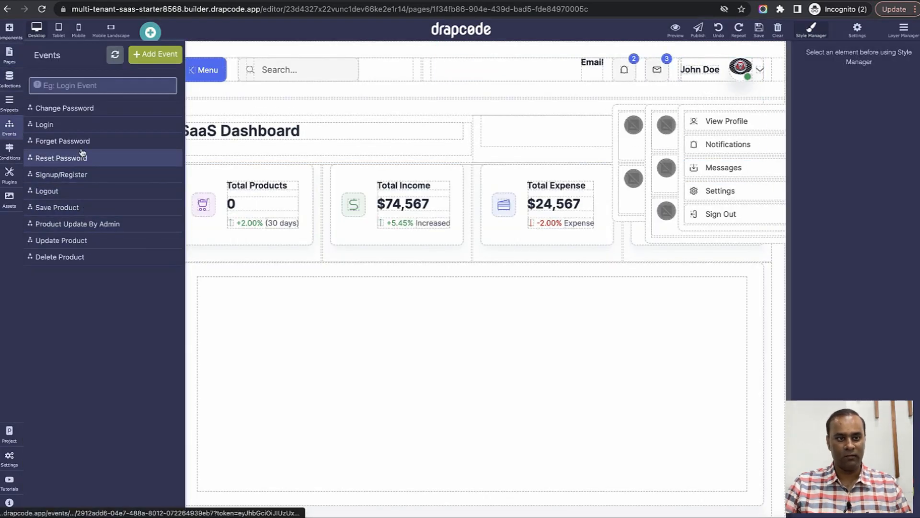
{"action": "left_click", "coordinate": [79, 127]}
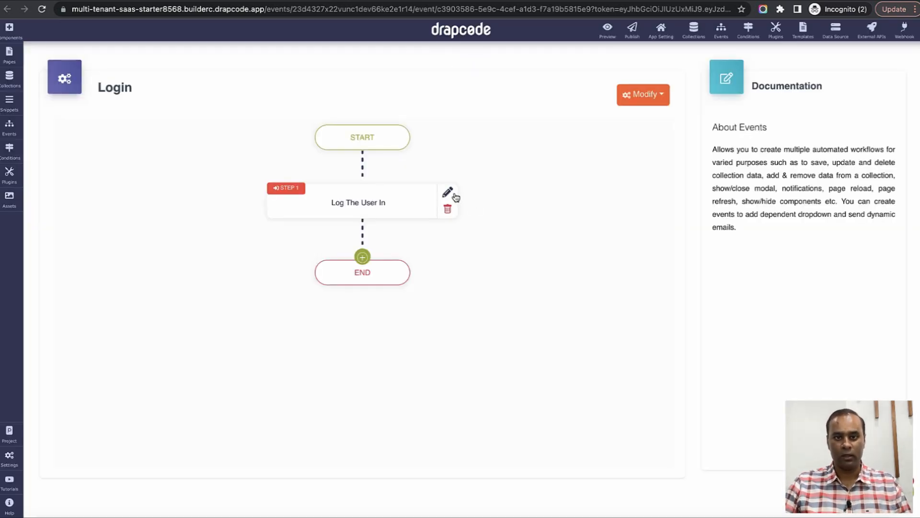
{"action": "left_click", "coordinate": [448, 192]}
{"action": "left_click", "coordinate": [433, 148]}
{"action": "left_click", "coordinate": [434, 199]}
{"action": "left_click", "coordinate": [434, 246]}
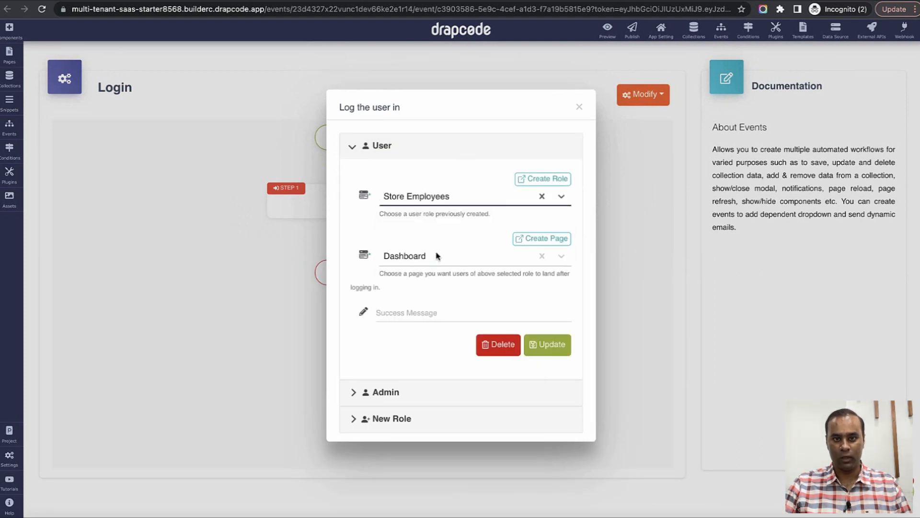
{"action": "left_click", "coordinate": [428, 311]}
{"action": "type", "text": "L"}
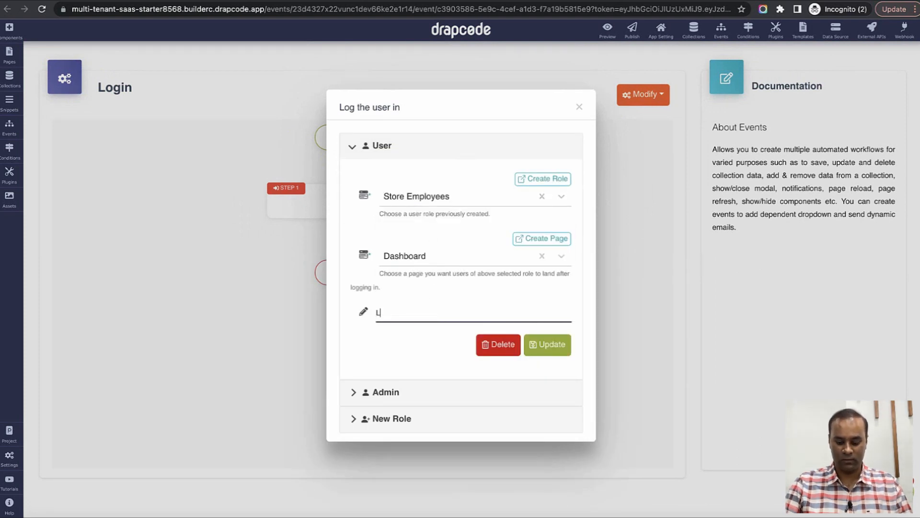
{"action": "type", "text": "ogin Success"}
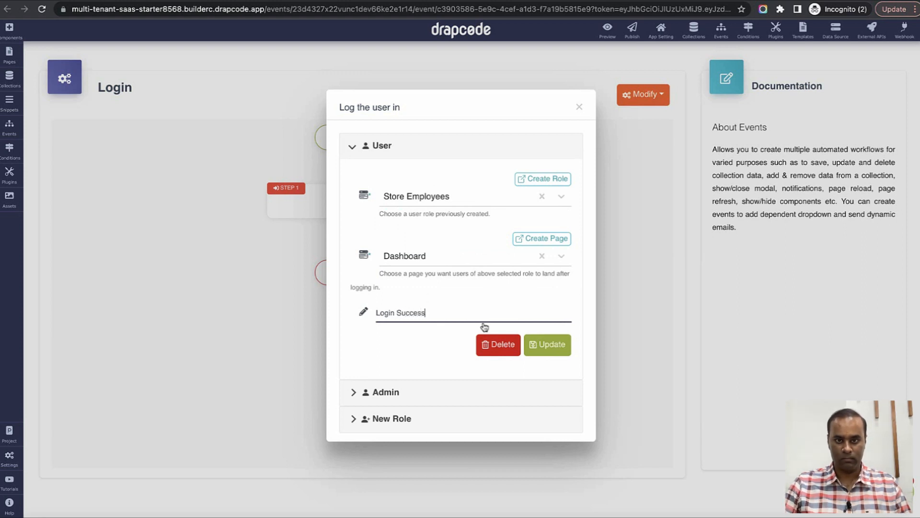
{"action": "left_click", "coordinate": [547, 352]}
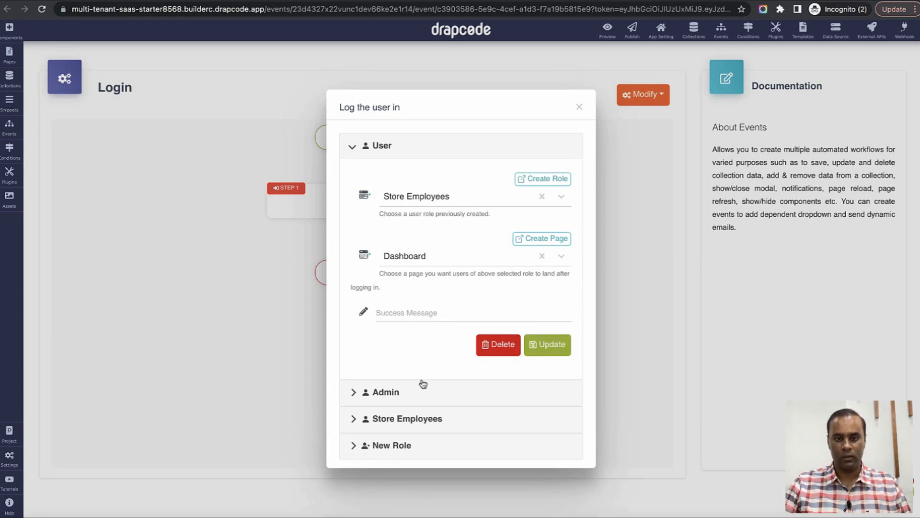
Review the Admin and Store Employees login entries and delete the User role entry.
{"action": "left_click", "coordinate": [380, 153]}
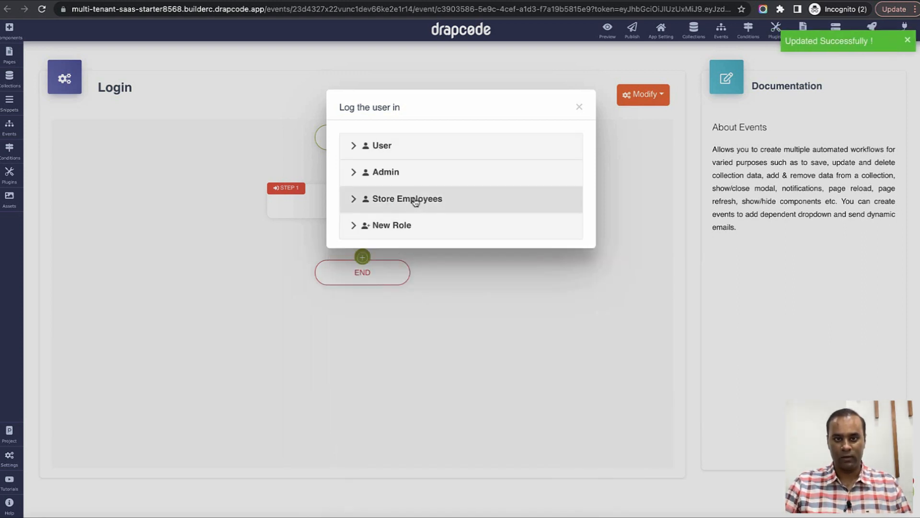
{"action": "left_click", "coordinate": [414, 178]}
{"action": "left_click", "coordinate": [413, 178]}
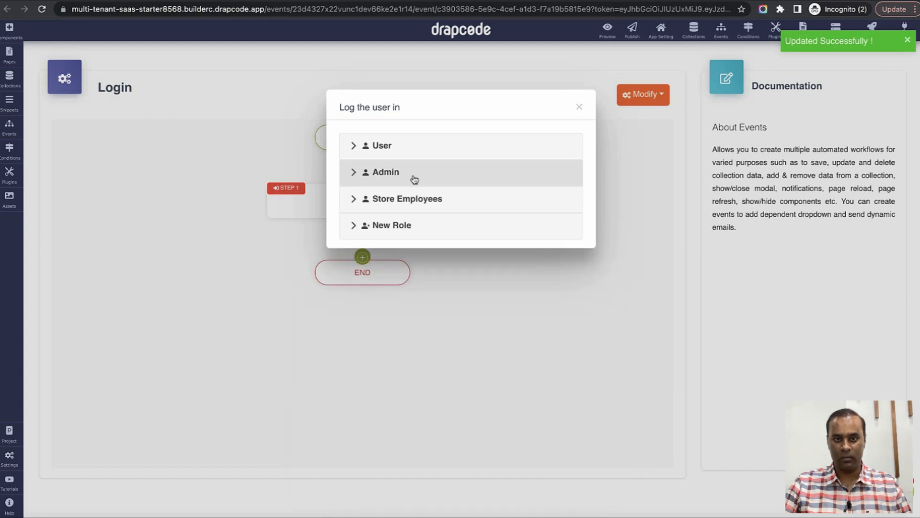
{"action": "left_click", "coordinate": [415, 197]}
{"action": "left_click", "coordinate": [414, 196]}
{"action": "left_click", "coordinate": [405, 146]}
{"action": "left_click", "coordinate": [501, 344]}
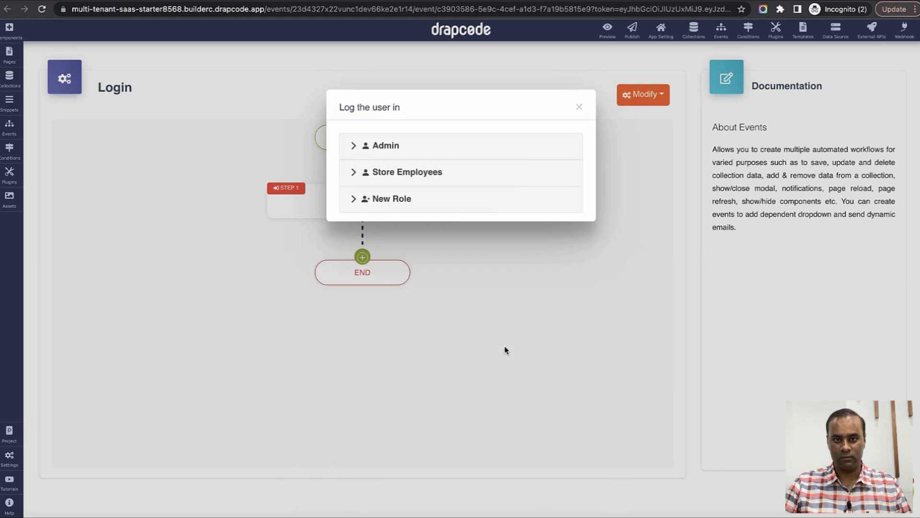
{"action": "left_click", "coordinate": [427, 178]}
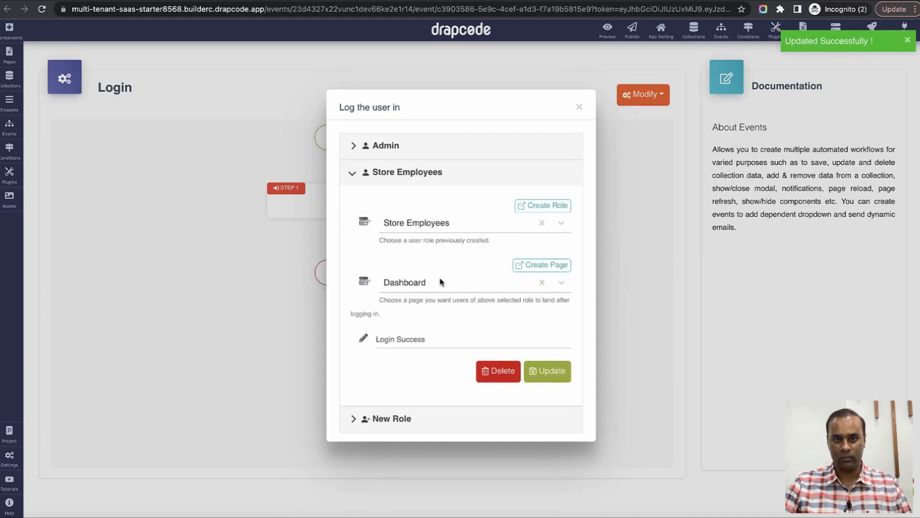
{"action": "left_click", "coordinate": [416, 182]}
Add a Store Owner login entry landing on Dashboard with message 'Login Success' and save.
{"action": "left_click", "coordinate": [415, 206]}
{"action": "left_click", "coordinate": [421, 249]}
{"action": "left_click", "coordinate": [422, 318]}
{"action": "left_click", "coordinate": [424, 310]}
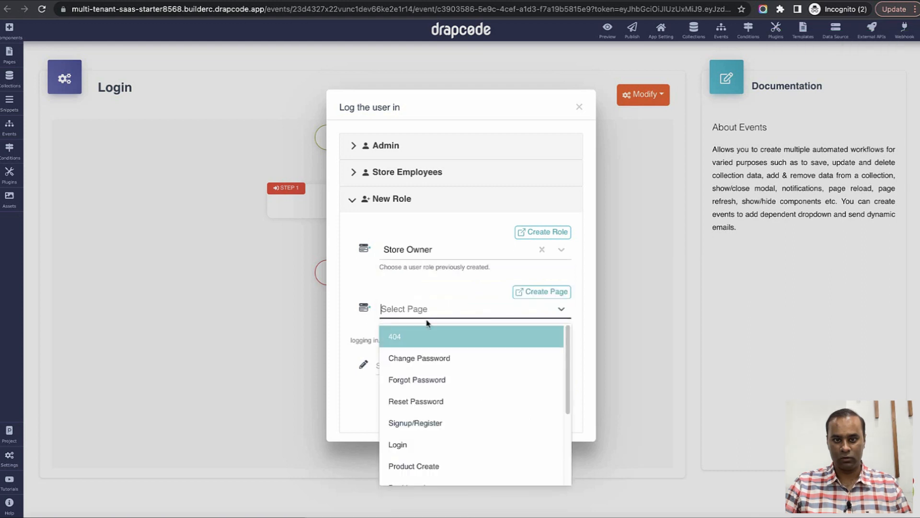
{"action": "scroll", "coordinate": [429, 364], "scroll_direction": "down", "scroll_amount": 3}
{"action": "left_click", "coordinate": [426, 364]}
{"action": "left_click", "coordinate": [427, 364]}
{"action": "type", "text": "Login S"}
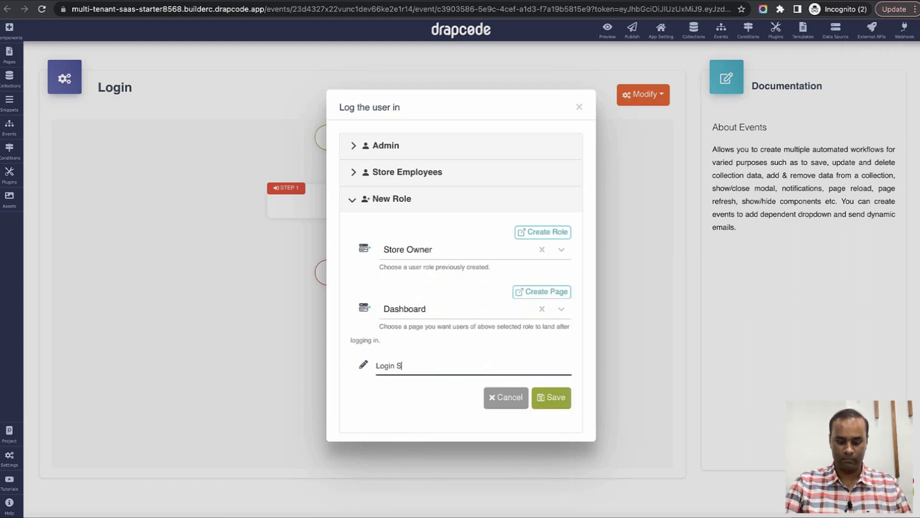
{"action": "type", "text": "uccess"}
{"action": "left_click", "coordinate": [550, 398]}
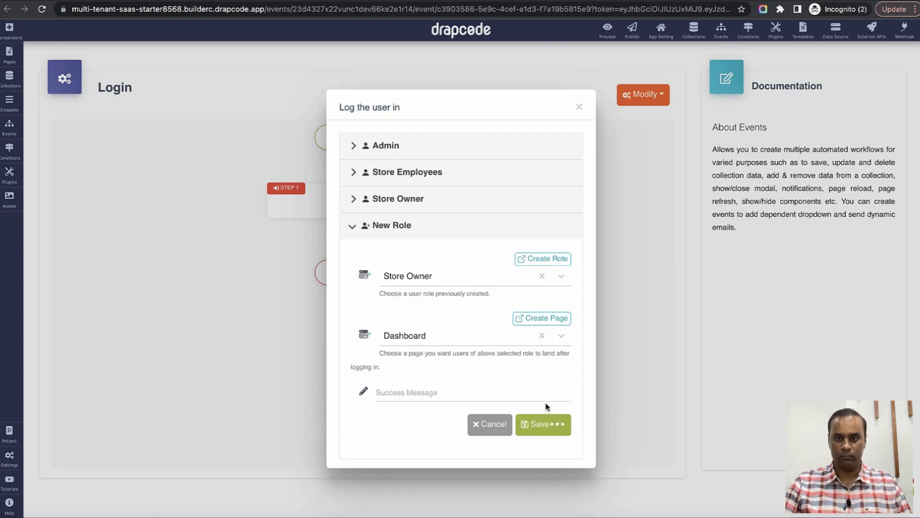
{"action": "left_click", "coordinate": [581, 109]}
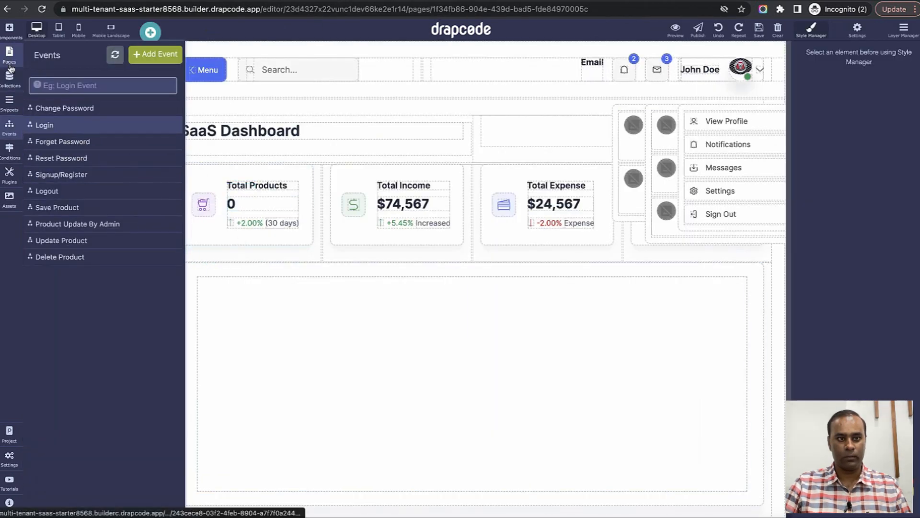
Add a data table to the Product List page, filled from the Product collection.
{"action": "left_click", "coordinate": [10, 66]}
{"action": "left_click", "coordinate": [67, 260]}
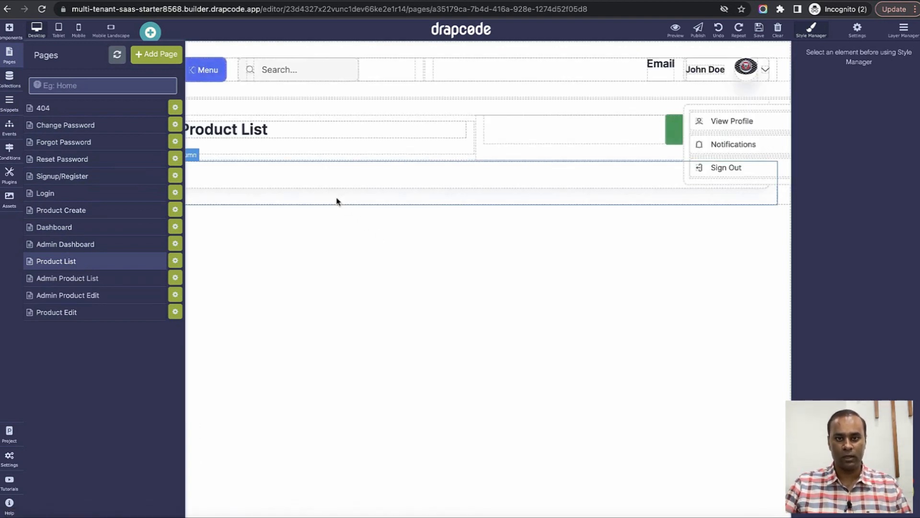
{"action": "left_click", "coordinate": [9, 28]}
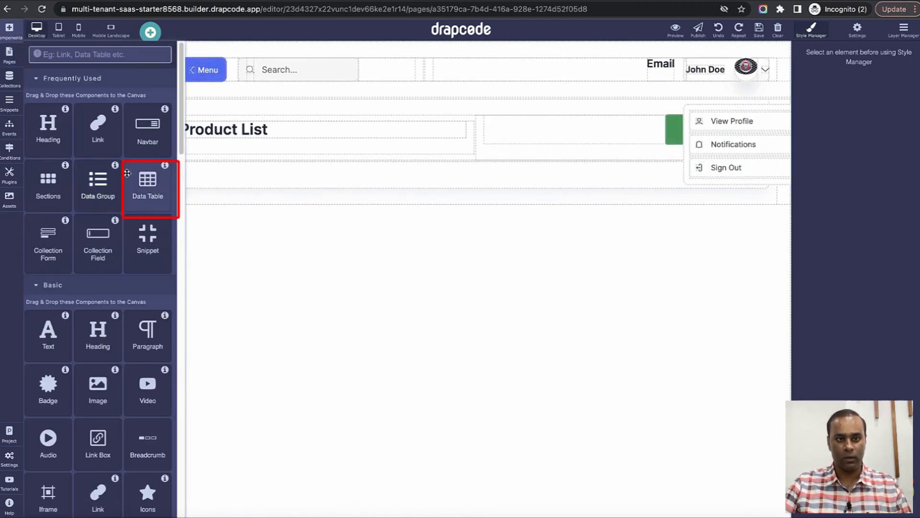
{"action": "left_click_drag", "start_coordinate": [145, 184], "coordinate": [314, 192]}
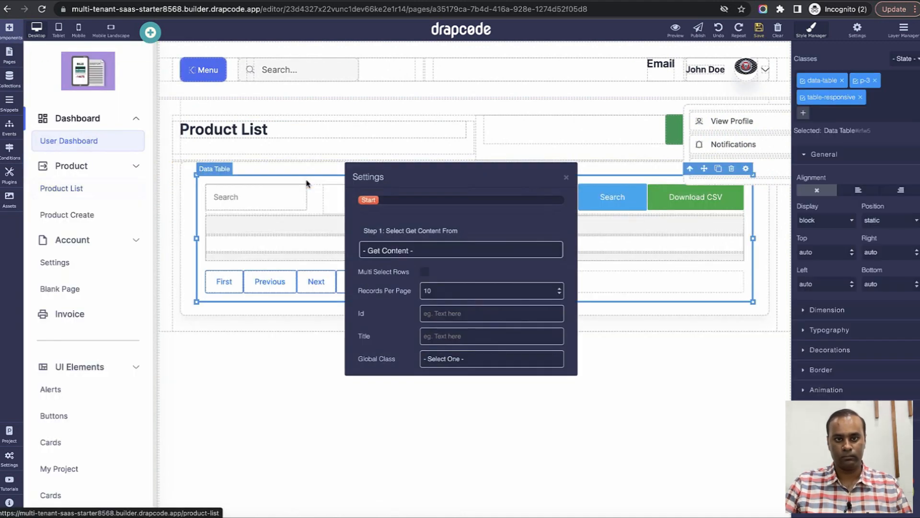
{"action": "left_click", "coordinate": [436, 248]}
{"action": "left_click", "coordinate": [433, 261]}
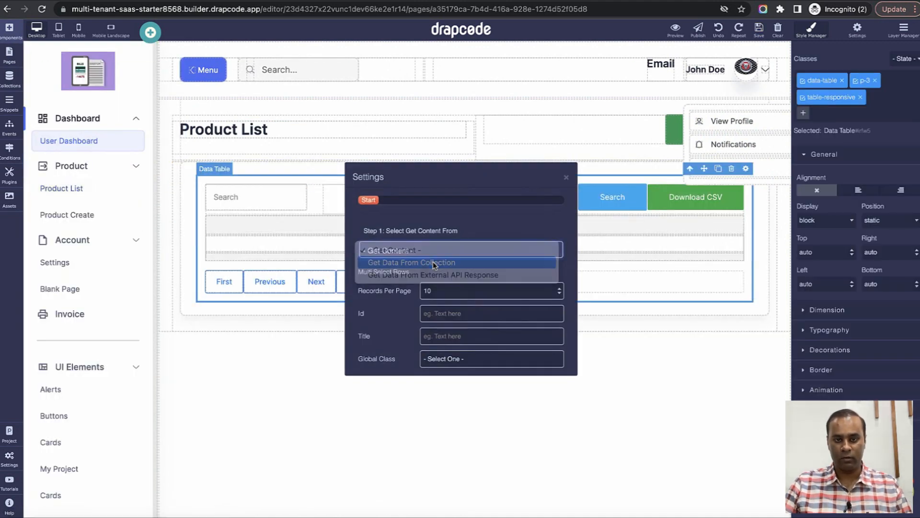
{"action": "left_click", "coordinate": [432, 273]}
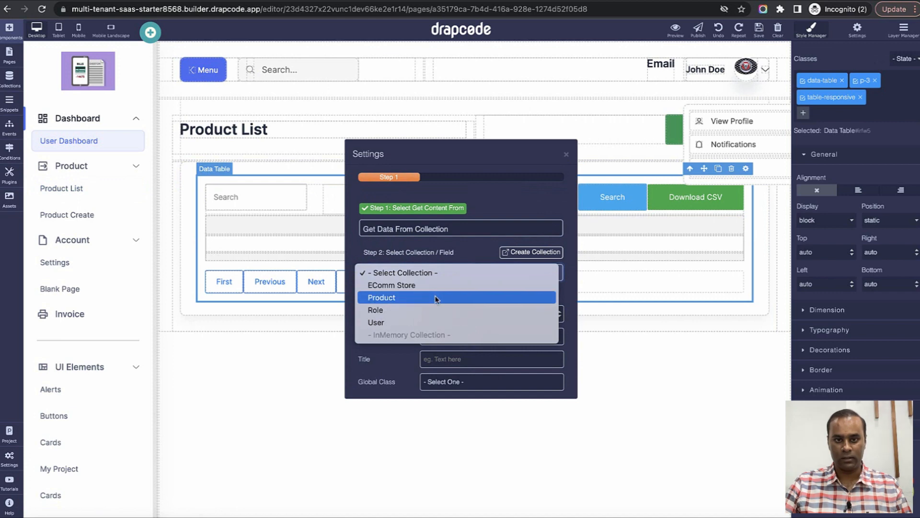
{"action": "left_click", "coordinate": [436, 298]}
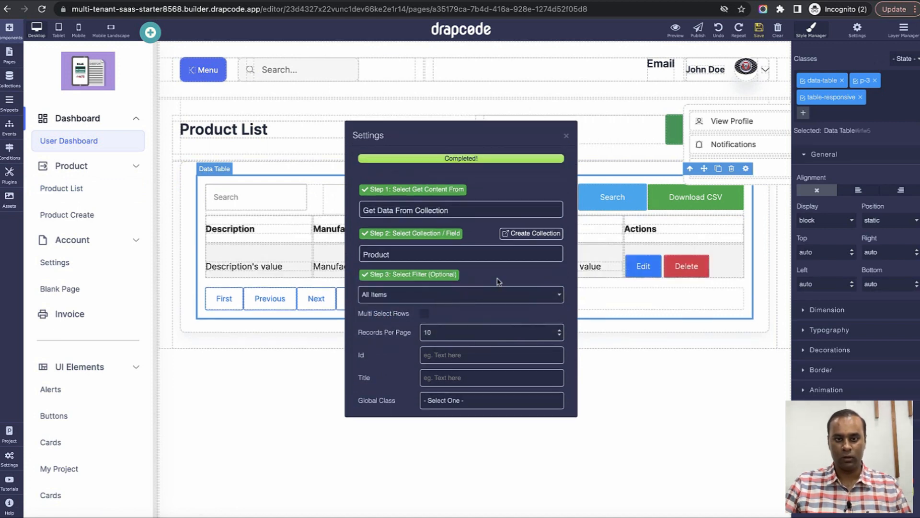
{"action": "left_click", "coordinate": [566, 137]}
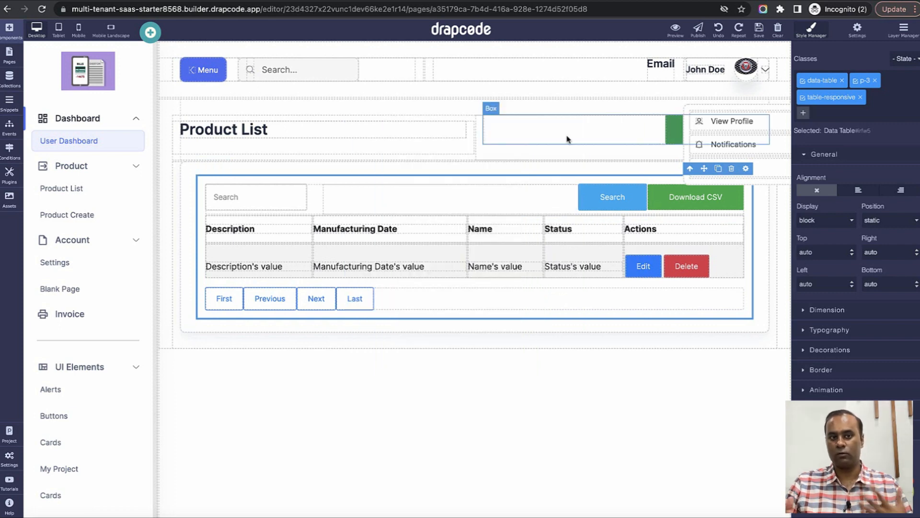
Delete the table's search bar and remove its striped rows and borders.
{"action": "left_click", "coordinate": [532, 197]}
{"action": "left_click", "coordinate": [681, 178]}
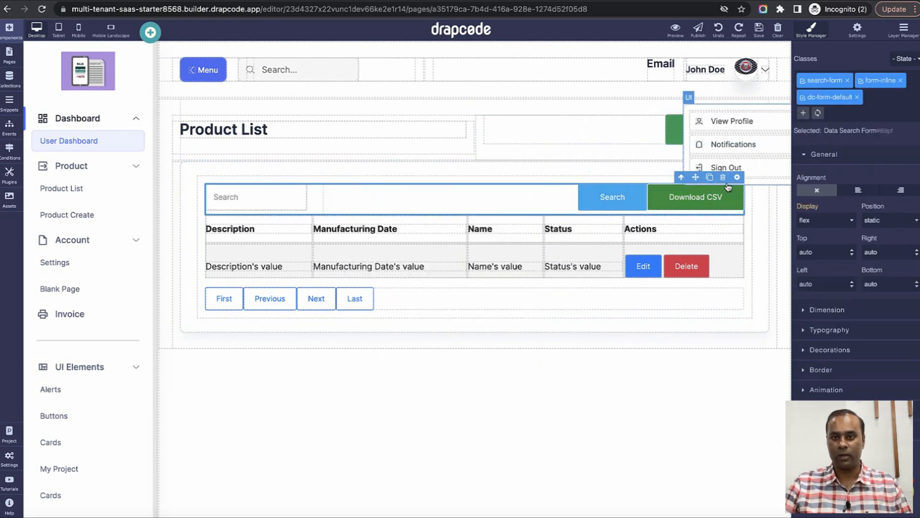
{"action": "key", "text": "Delete"}
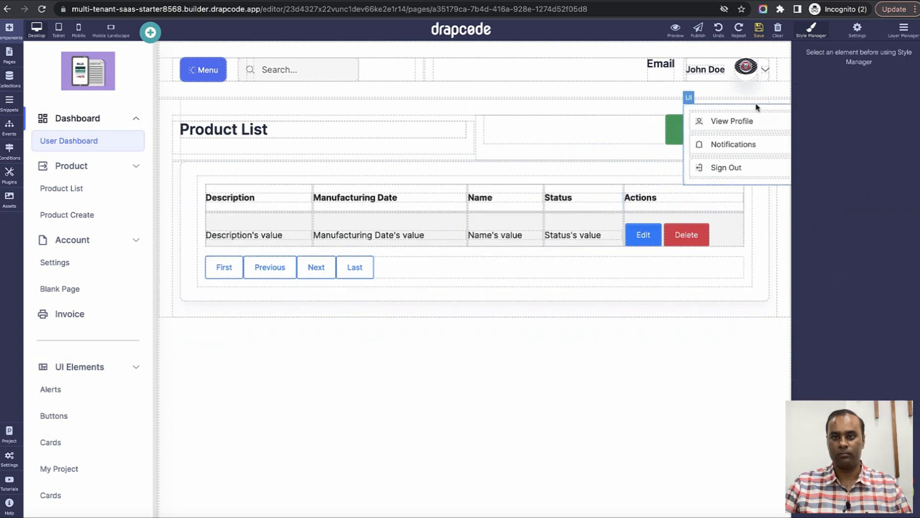
{"action": "left_click", "coordinate": [733, 232]}
{"action": "left_click", "coordinate": [681, 206]}
{"action": "left_click", "coordinate": [681, 206]}
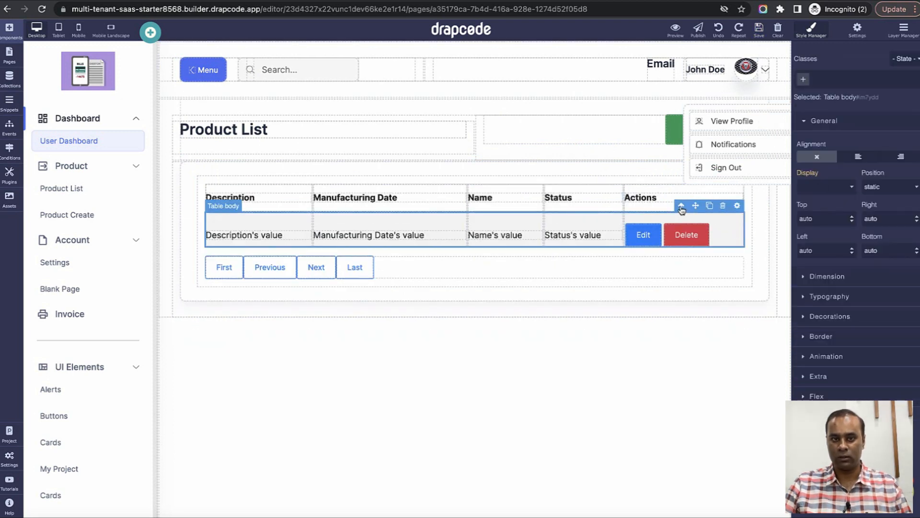
{"action": "left_click", "coordinate": [681, 206]}
{"action": "left_click", "coordinate": [886, 80]}
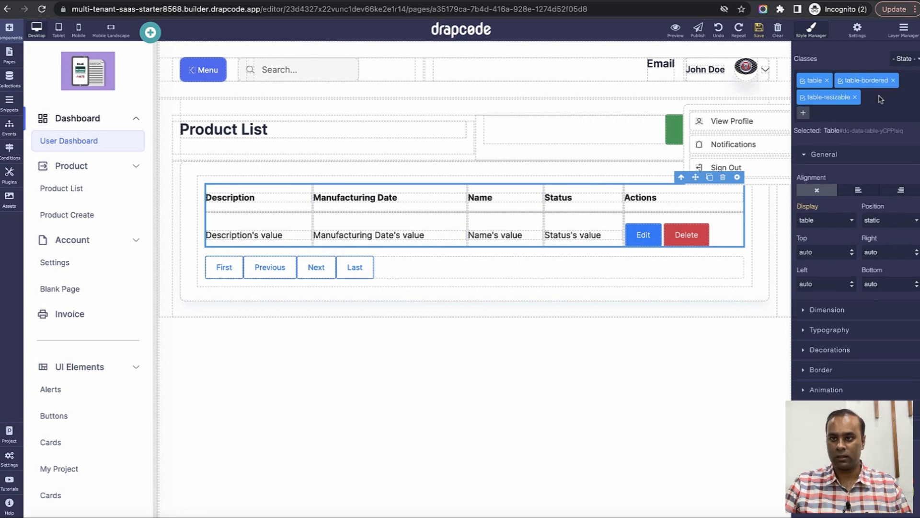
{"action": "left_click", "coordinate": [893, 81]}
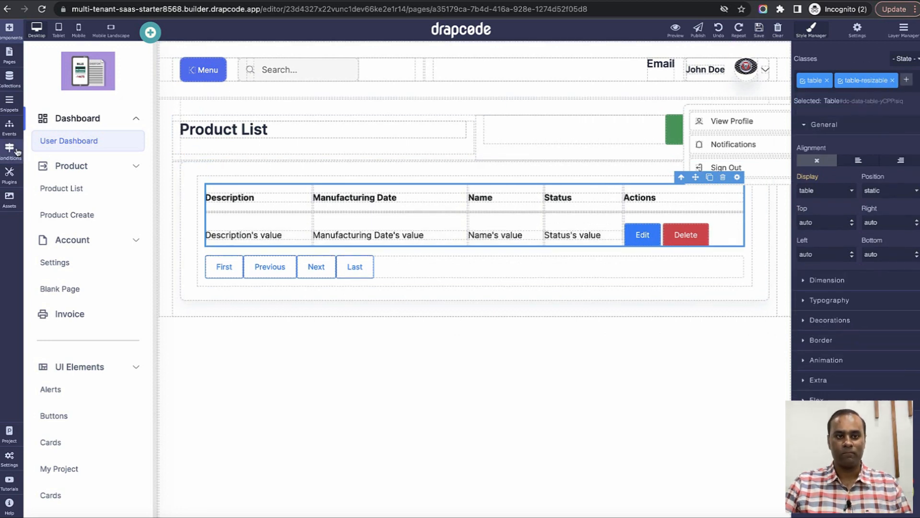
{"action": "left_click", "coordinate": [8, 81]}
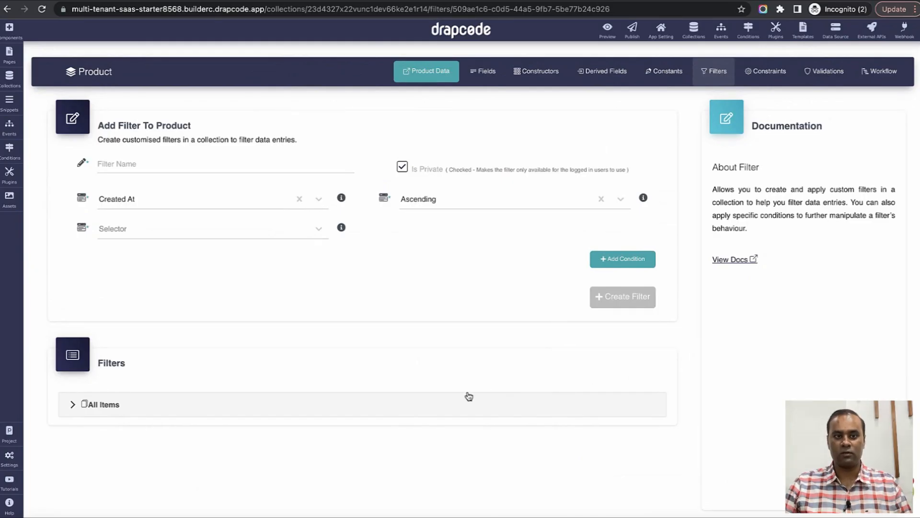
Name the new Product filter 'App Products of Current User S' and set its selector to Find All Matching Data.
{"action": "left_click", "coordinate": [384, 404]}
{"action": "left_click", "coordinate": [383, 406]}
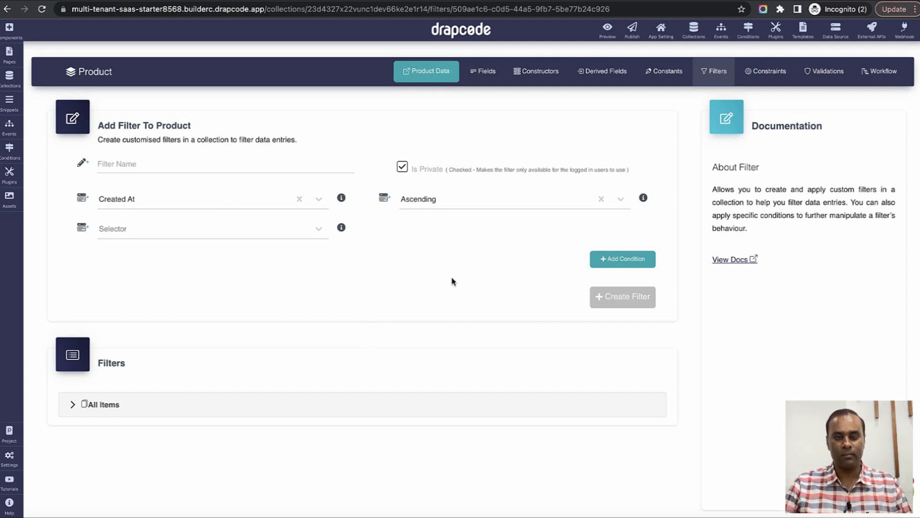
{"action": "left_click", "coordinate": [275, 165]}
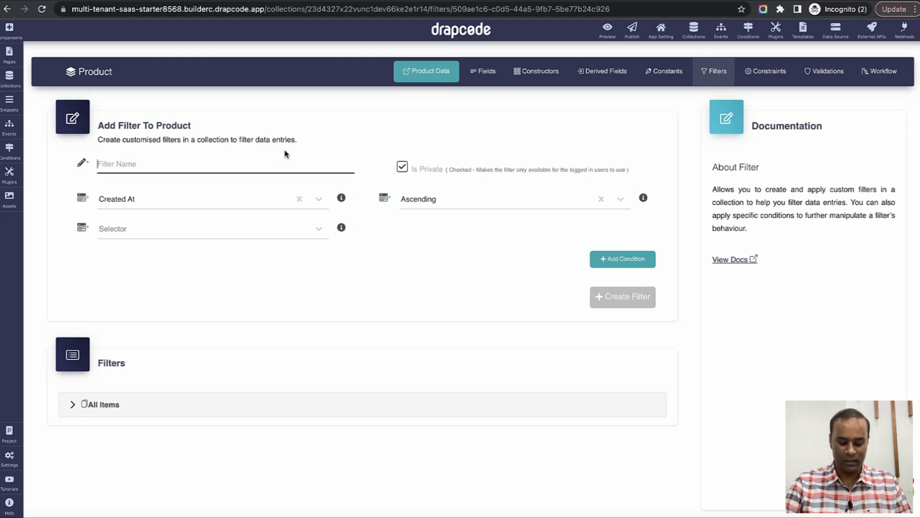
{"action": "type", "text": "App Products of Current Us"}
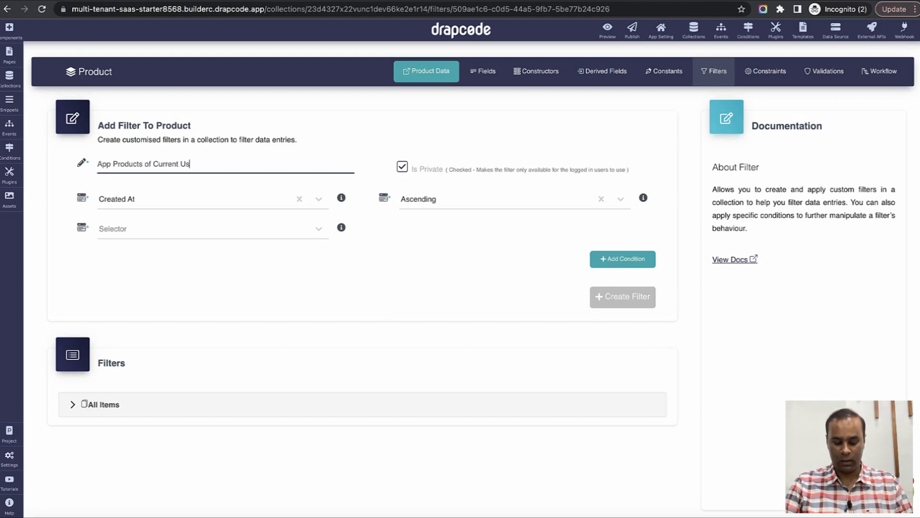
{"action": "type", "text": "er Store"}
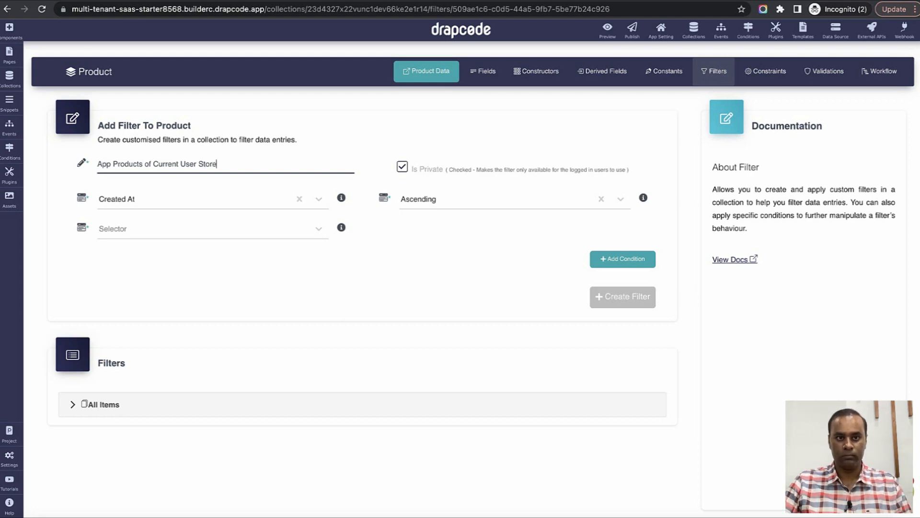
{"action": "left_click", "coordinate": [273, 228]}
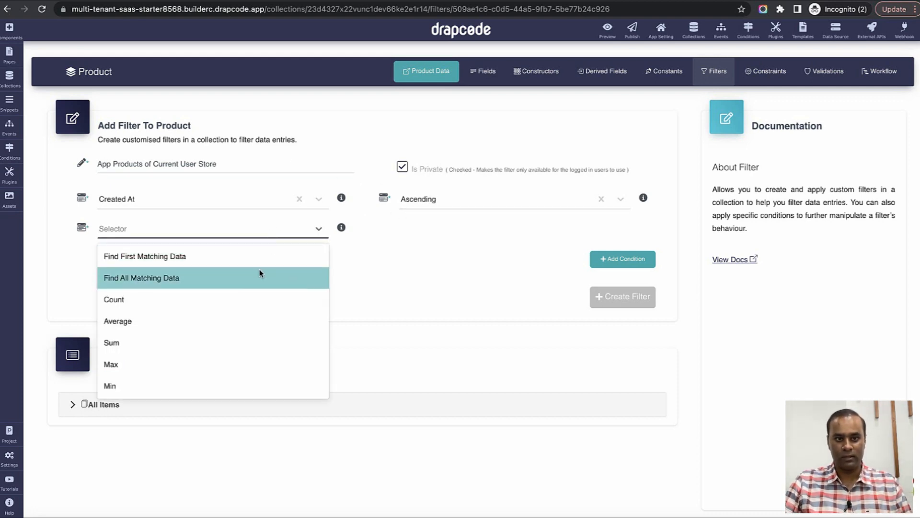
{"action": "left_click", "coordinate": [259, 273]}
Add the condition Store Equals Current LoggedIn User > Store.
{"action": "scroll", "coordinate": [425, 288], "scroll_direction": "down", "scroll_amount": 1}
{"action": "left_click", "coordinate": [623, 319]}
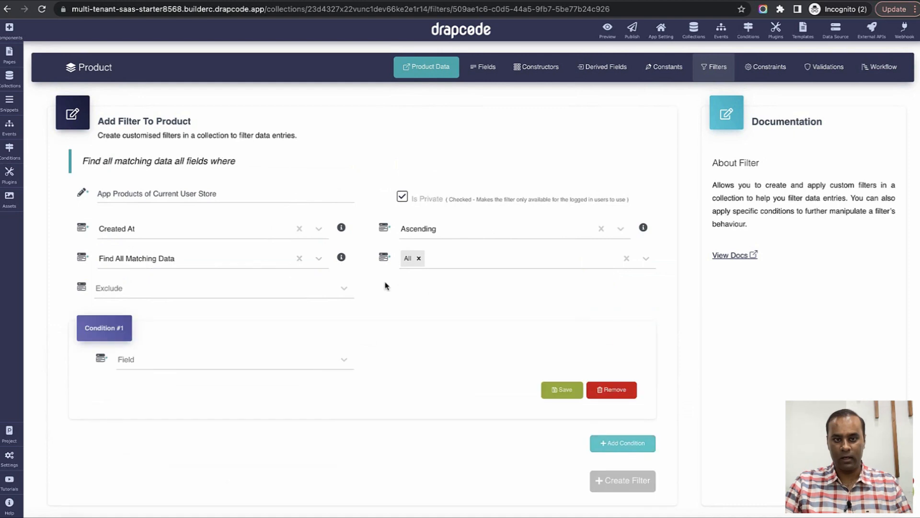
{"action": "scroll", "coordinate": [412, 287], "scroll_direction": "down", "scroll_amount": 1}
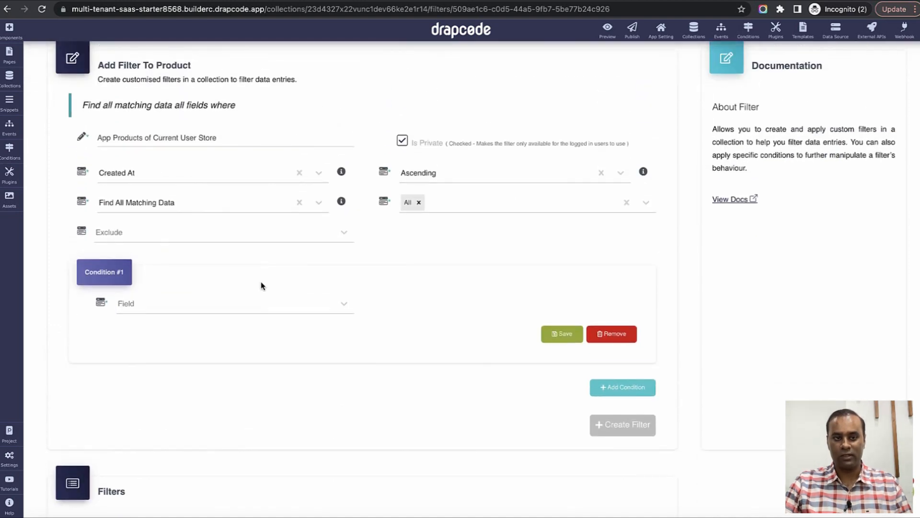
{"action": "left_click", "coordinate": [260, 304]}
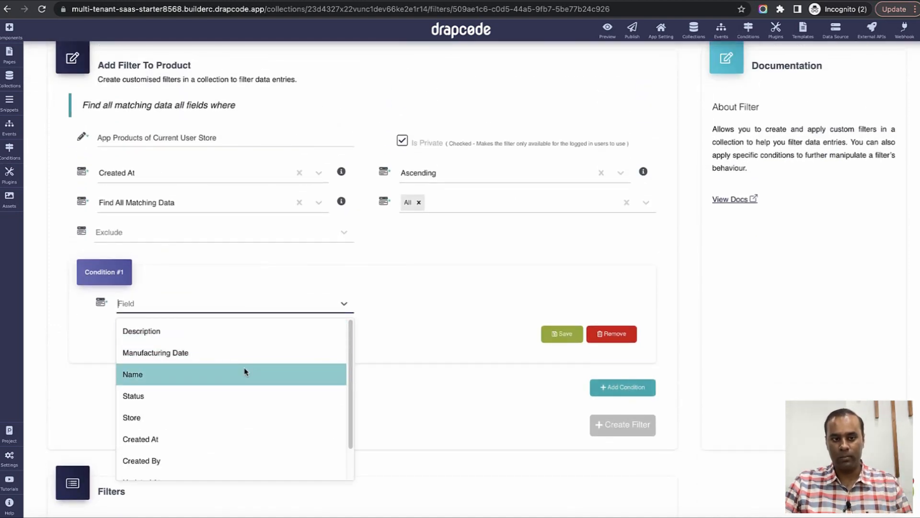
{"action": "scroll", "coordinate": [245, 371], "scroll_direction": "down", "scroll_amount": 1}
{"action": "left_click", "coordinate": [237, 380]}
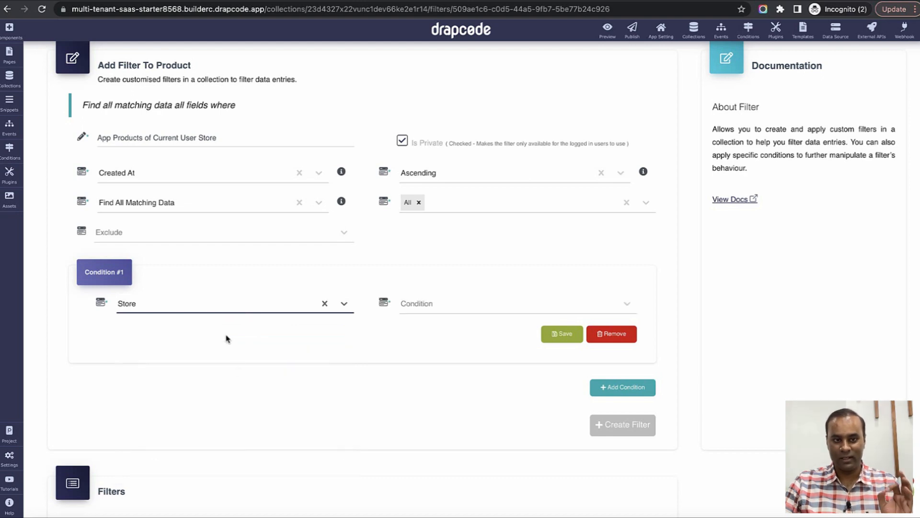
{"action": "left_click", "coordinate": [449, 311]}
{"action": "left_click", "coordinate": [446, 331]}
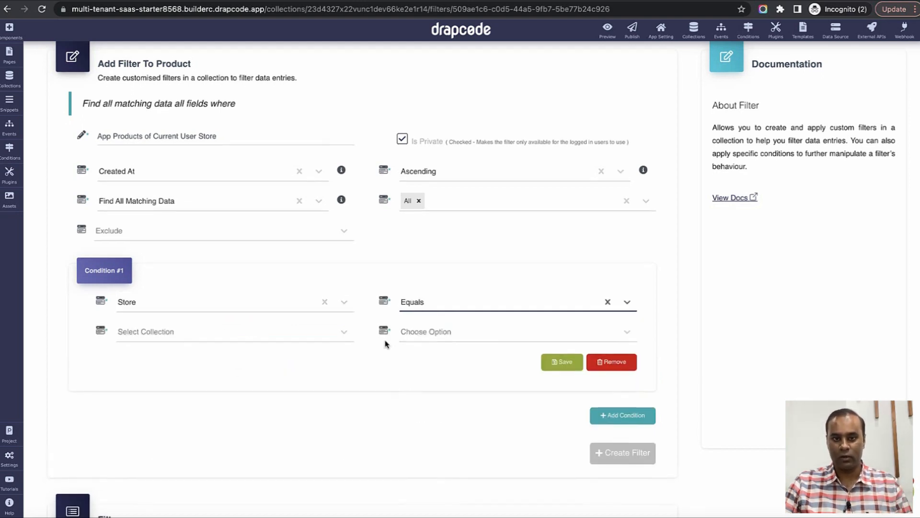
{"action": "scroll", "coordinate": [280, 244], "scroll_direction": "down", "scroll_amount": 3}
{"action": "left_click", "coordinate": [274, 225]}
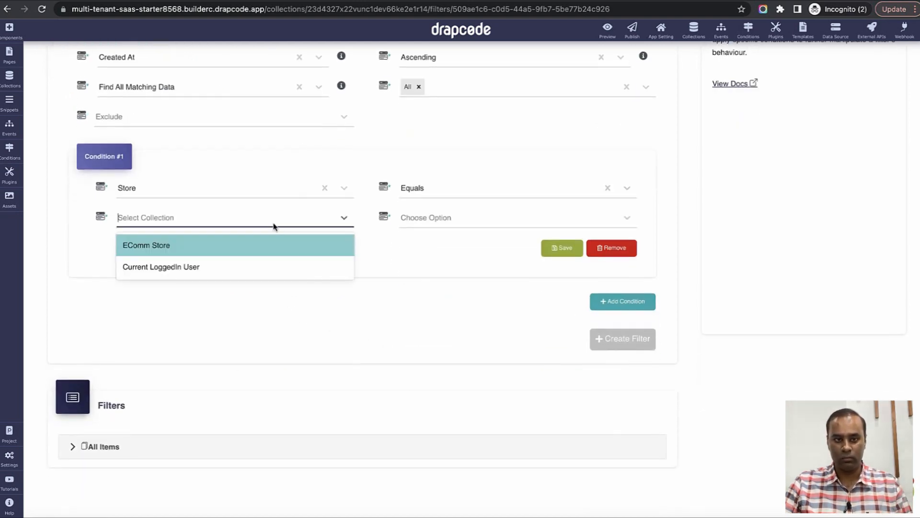
{"action": "left_click", "coordinate": [263, 268]}
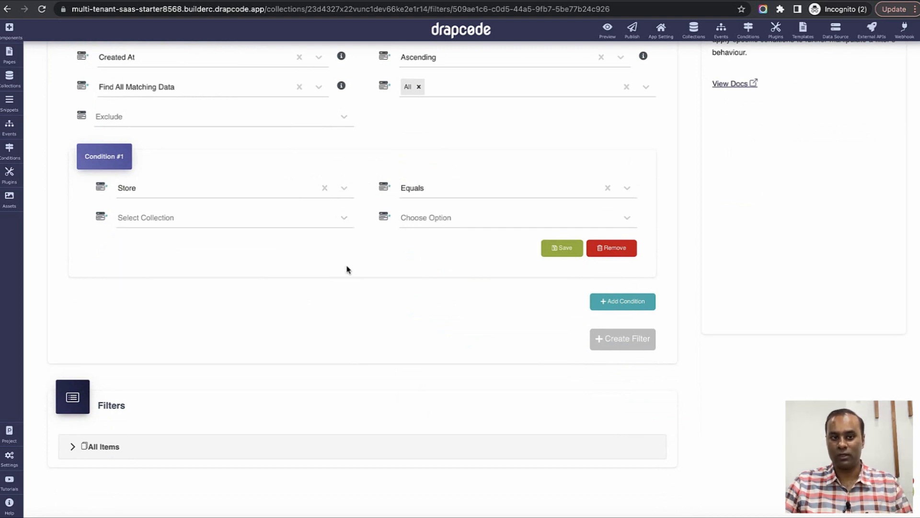
{"action": "left_click", "coordinate": [441, 218]}
{"action": "left_click", "coordinate": [440, 245]}
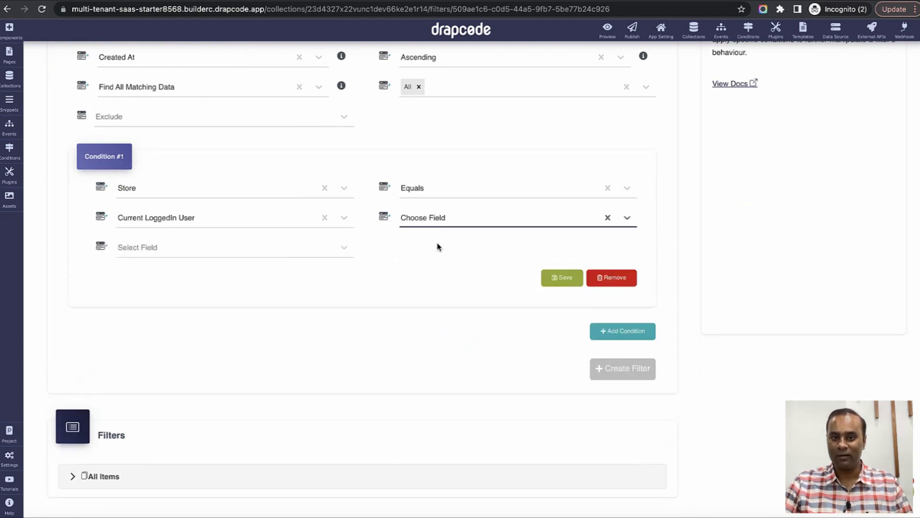
{"action": "left_click", "coordinate": [290, 253]}
{"action": "scroll", "coordinate": [267, 347], "scroll_direction": "down", "scroll_amount": 2}
{"action": "left_click", "coordinate": [255, 407]}
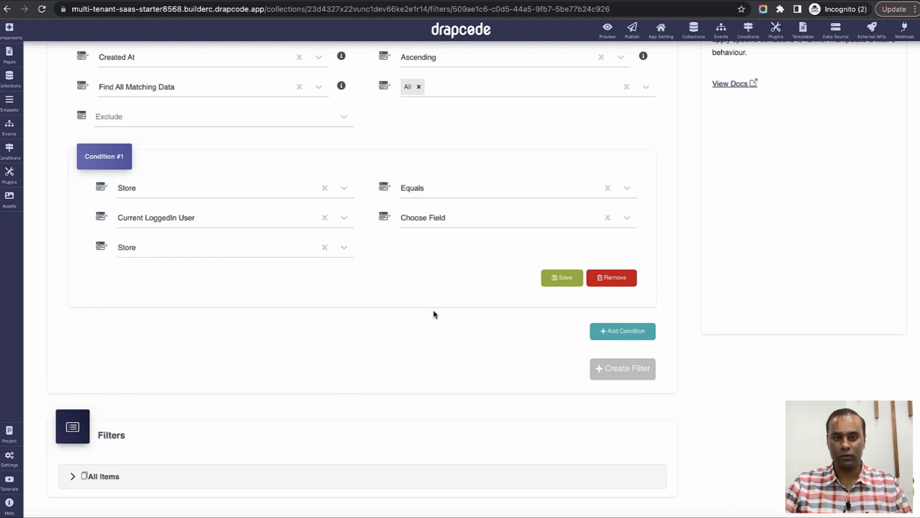
Correct the name to 'All Products of Current User Store', save the condition, and create the filter.
{"action": "scroll", "coordinate": [434, 314], "scroll_direction": "up", "scroll_amount": 3}
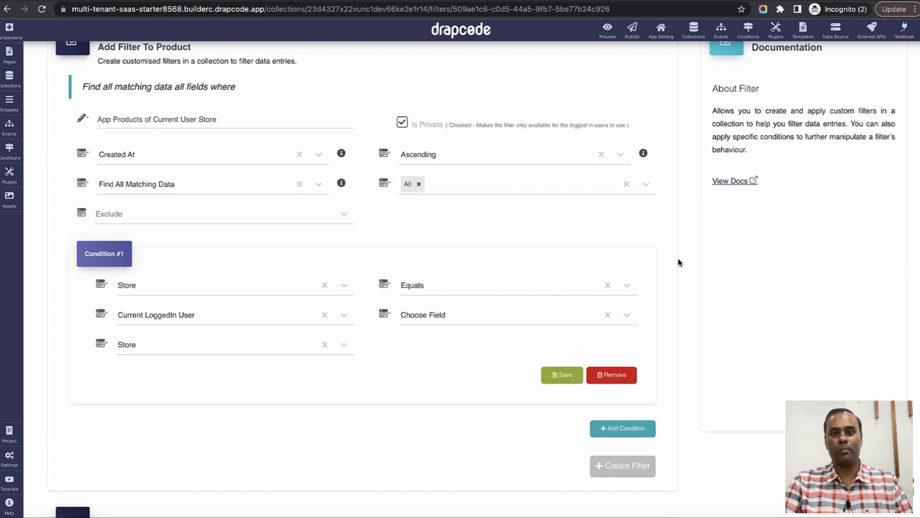
{"action": "scroll", "coordinate": [690, 261], "scroll_direction": "up", "scroll_amount": 1}
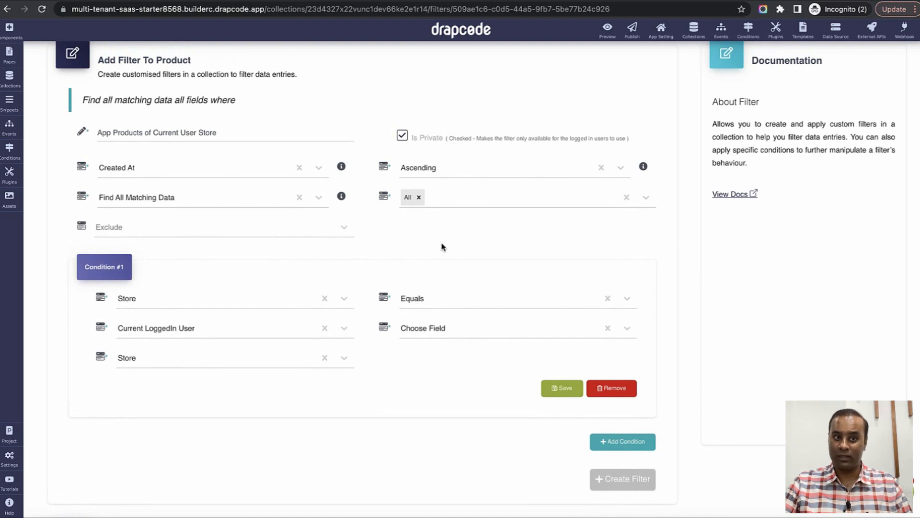
{"action": "double_click", "coordinate": [109, 135]}
{"action": "type", "text": "All"}
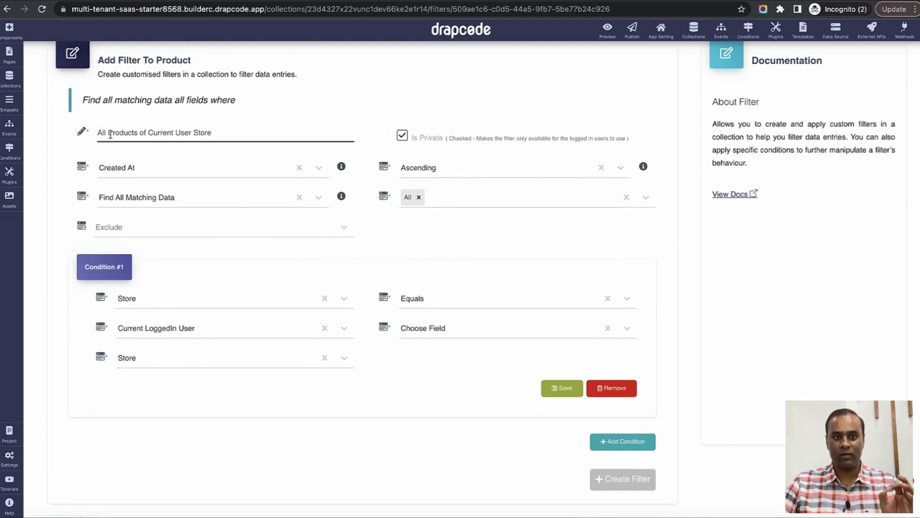
{"action": "left_click", "coordinate": [669, 253]}
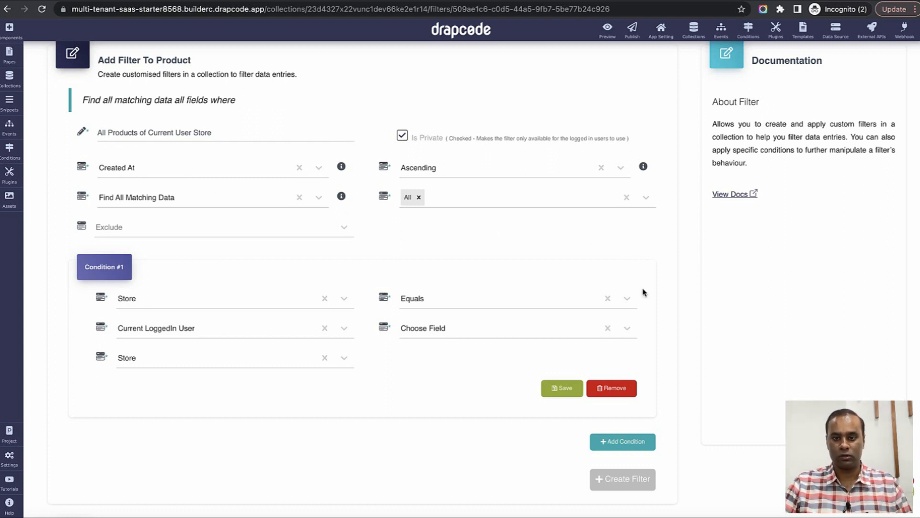
{"action": "left_click", "coordinate": [560, 391]}
{"action": "left_click", "coordinate": [621, 483]}
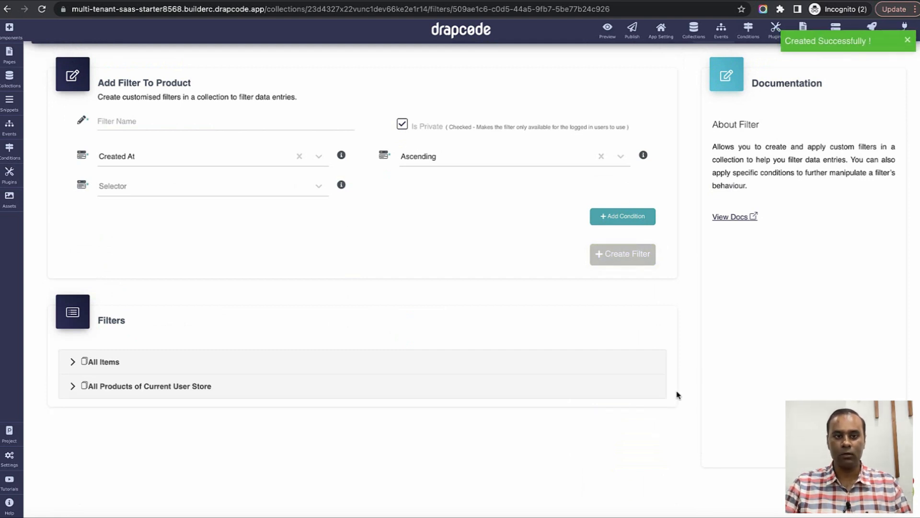
Name a second filter 'Count of All Current User Store Products' and make it a count selector.
{"action": "left_click", "coordinate": [246, 124]}
{"action": "type", "text": "Count of All Cu"}
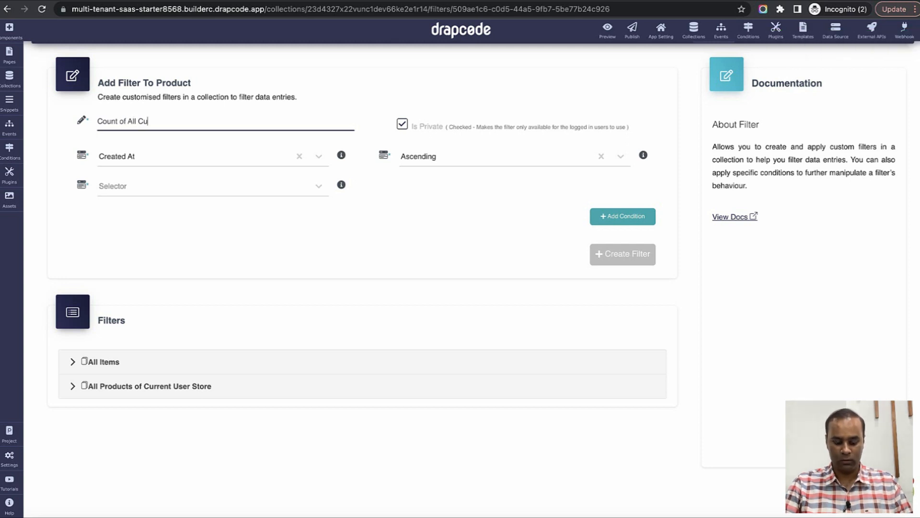
{"action": "type", "text": "rrent User Stor"}
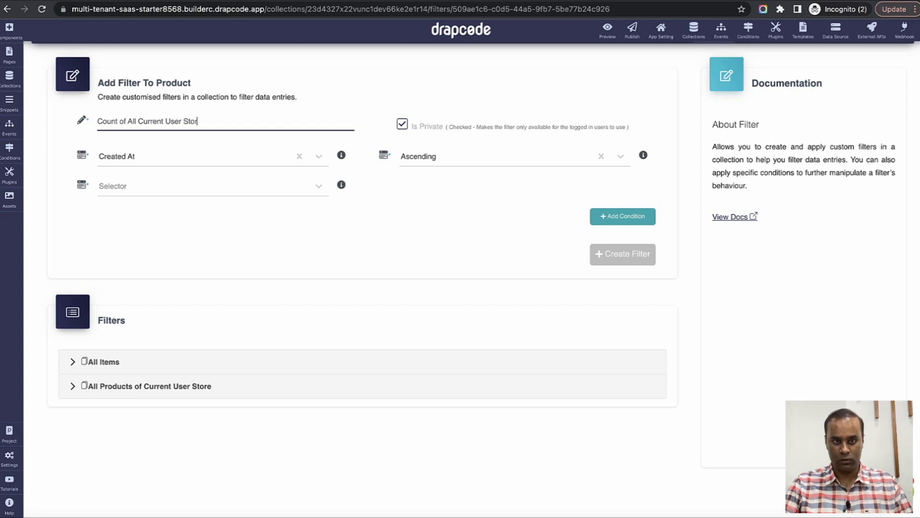
{"action": "type", "text": "e Products"}
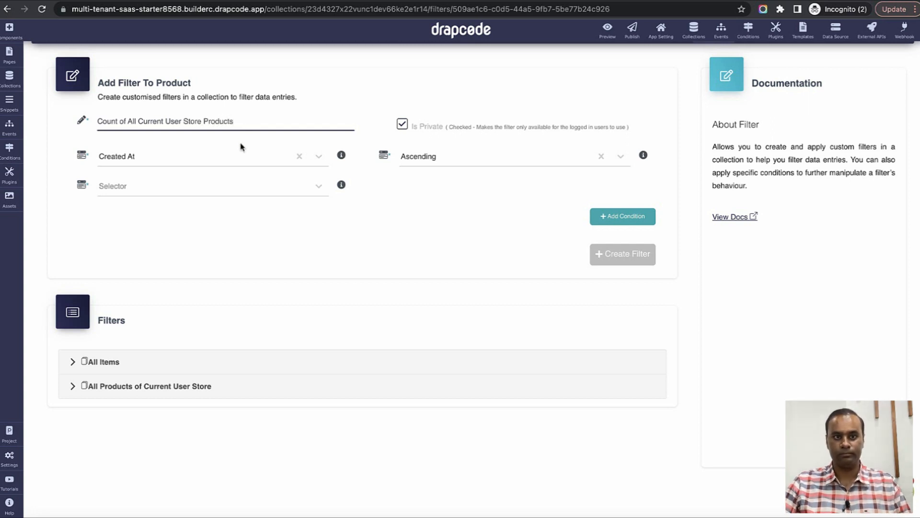
{"action": "left_click", "coordinate": [224, 186]}
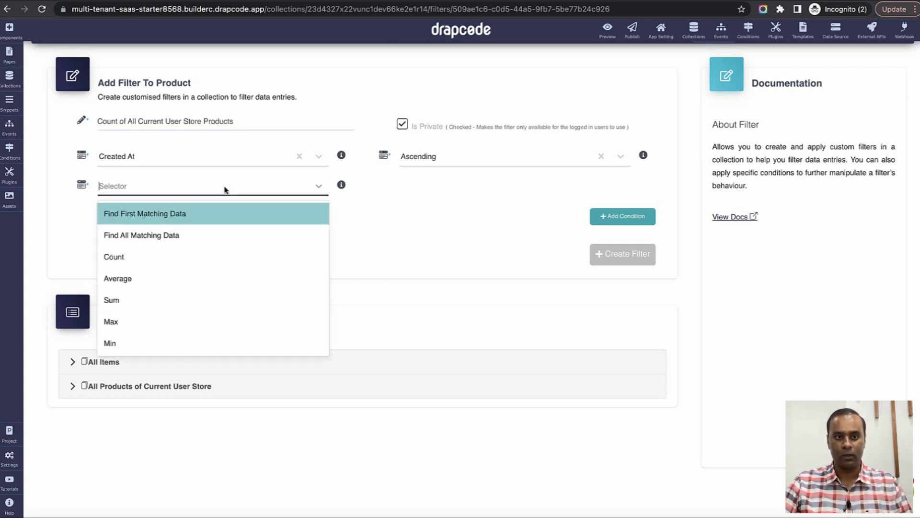
{"action": "left_click", "coordinate": [220, 254]}
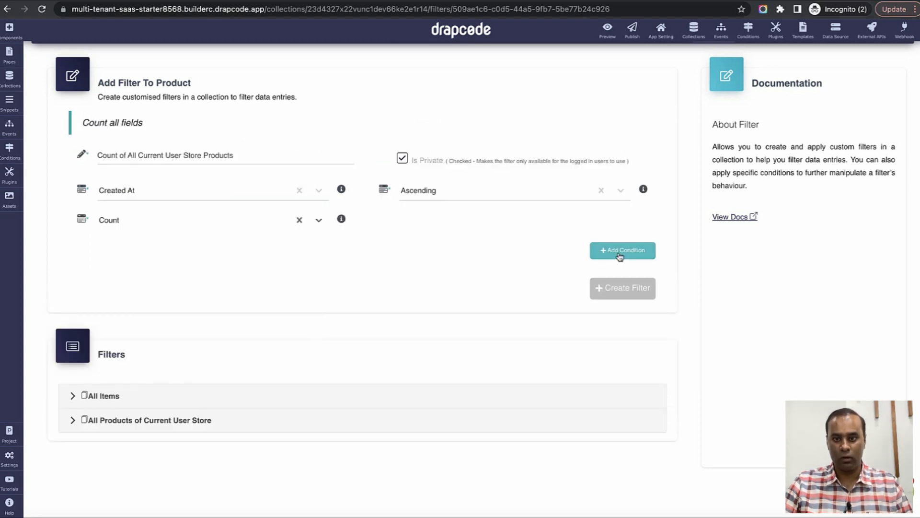
Add and save the condition Store Equals Current LoggedIn User > Store.
{"action": "left_click", "coordinate": [621, 251]}
{"action": "scroll", "coordinate": [332, 281], "scroll_direction": "down", "scroll_amount": 3}
{"action": "left_click", "coordinate": [283, 195]}
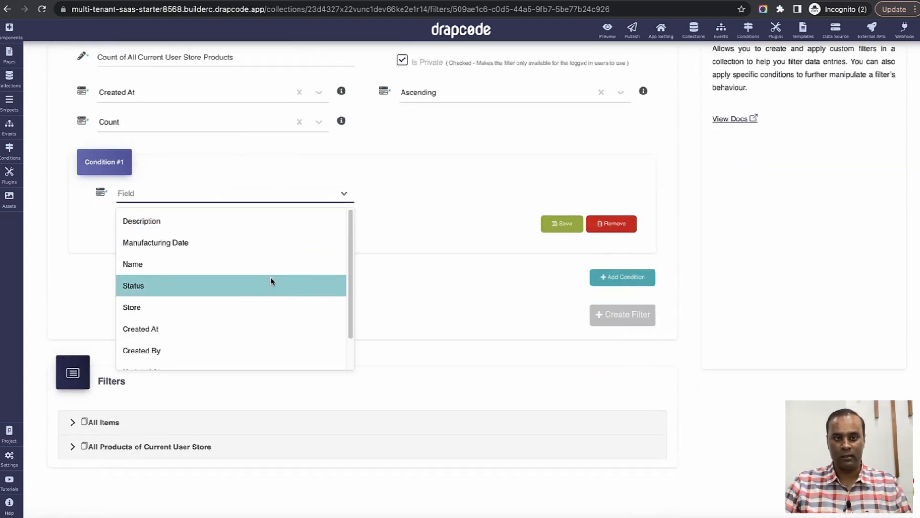
{"action": "left_click", "coordinate": [267, 305]}
{"action": "left_click", "coordinate": [464, 194]}
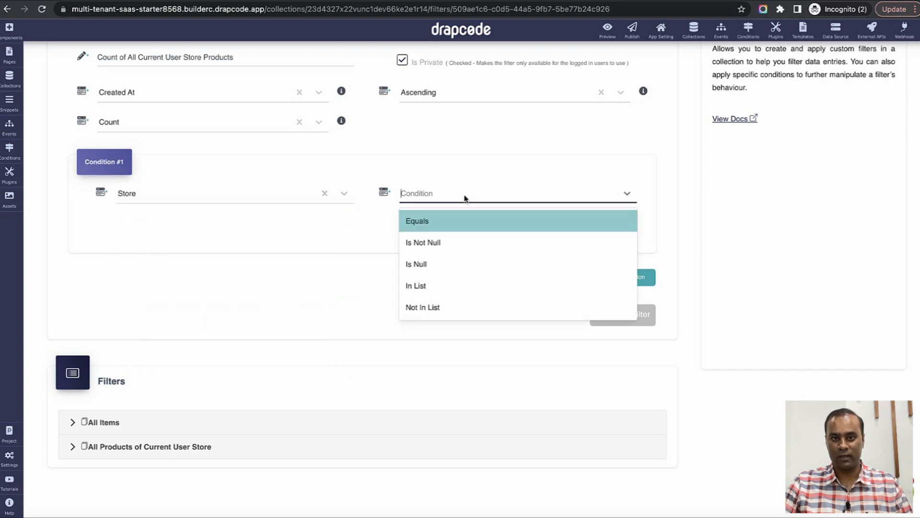
{"action": "left_click", "coordinate": [455, 224]}
{"action": "left_click", "coordinate": [289, 228]}
{"action": "left_click", "coordinate": [281, 268]}
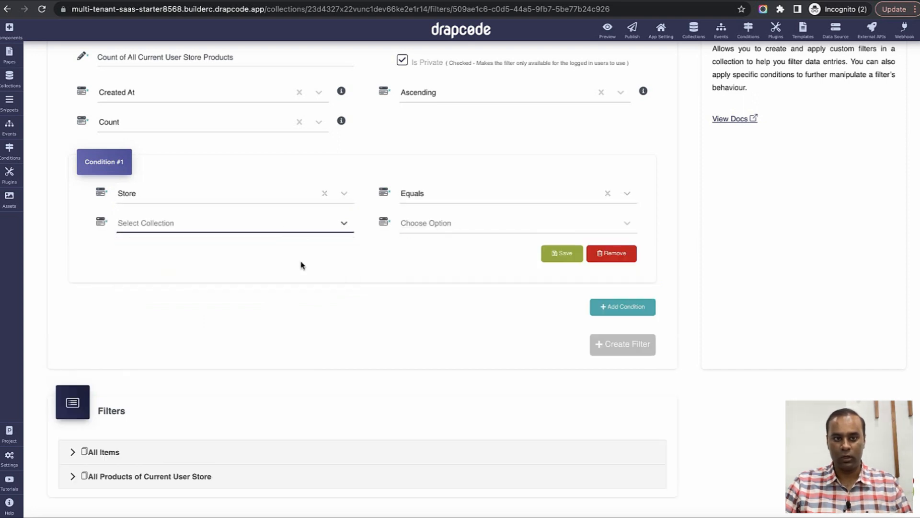
{"action": "left_click", "coordinate": [444, 225]}
{"action": "left_click", "coordinate": [438, 250]}
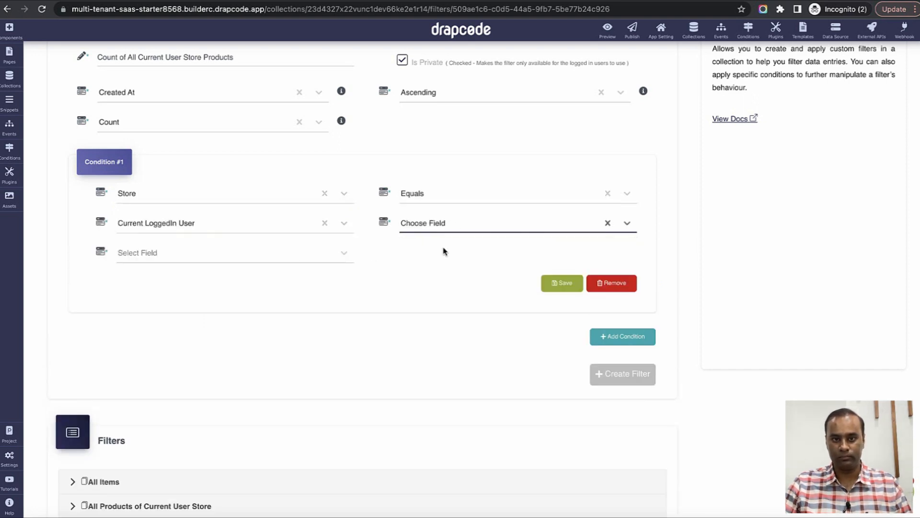
{"action": "left_click", "coordinate": [307, 261]}
{"action": "scroll", "coordinate": [282, 362], "scroll_direction": "down", "scroll_amount": 2}
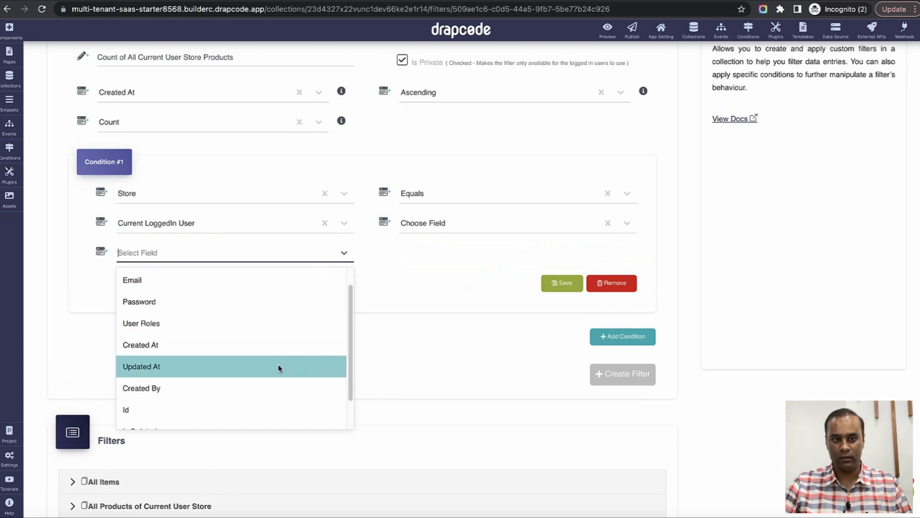
{"action": "left_click", "coordinate": [256, 415]}
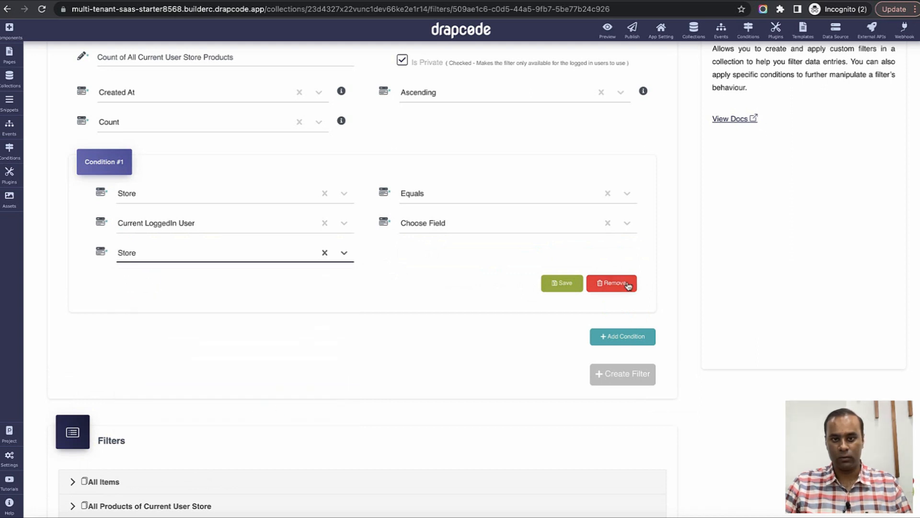
{"action": "left_click", "coordinate": [565, 283]}
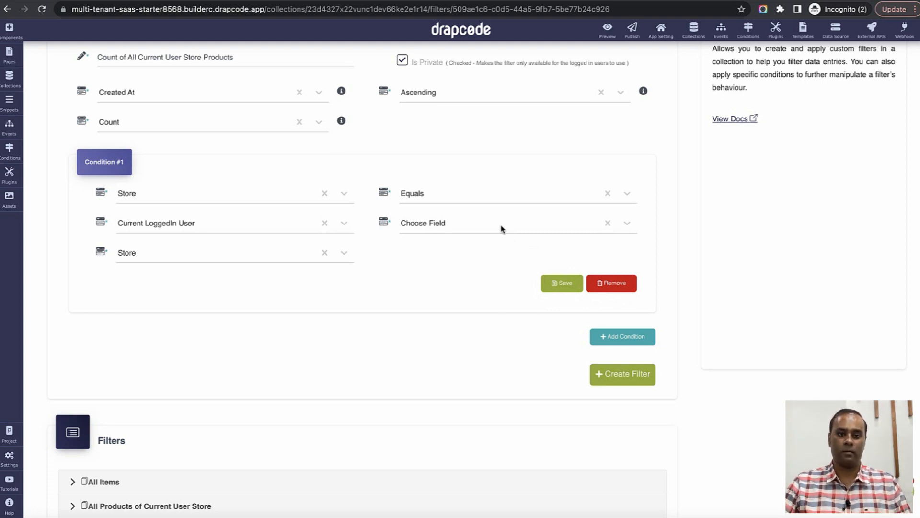
Remove the unneeded second condition and create the count filter.
{"action": "left_click", "coordinate": [605, 340]}
{"action": "scroll", "coordinate": [412, 343], "scroll_direction": "down", "scroll_amount": 1}
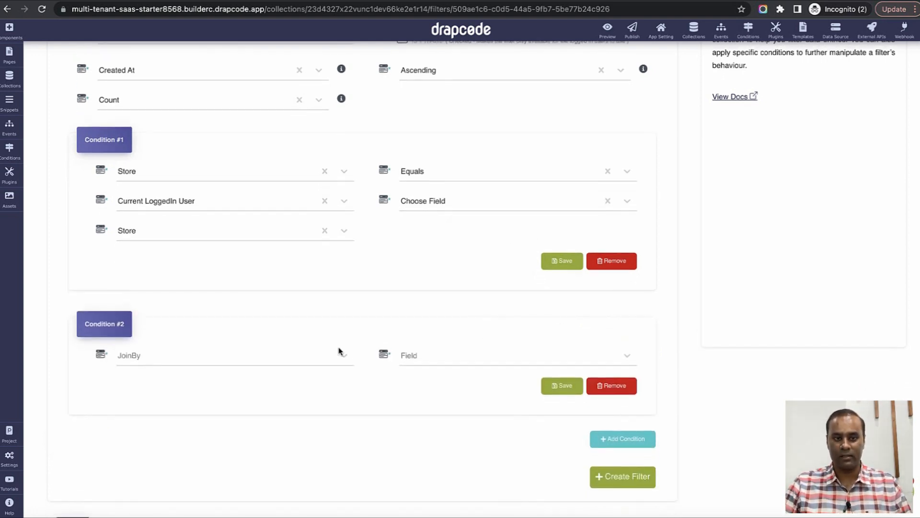
{"action": "left_click", "coordinate": [607, 389]}
{"action": "left_click", "coordinate": [604, 355]}
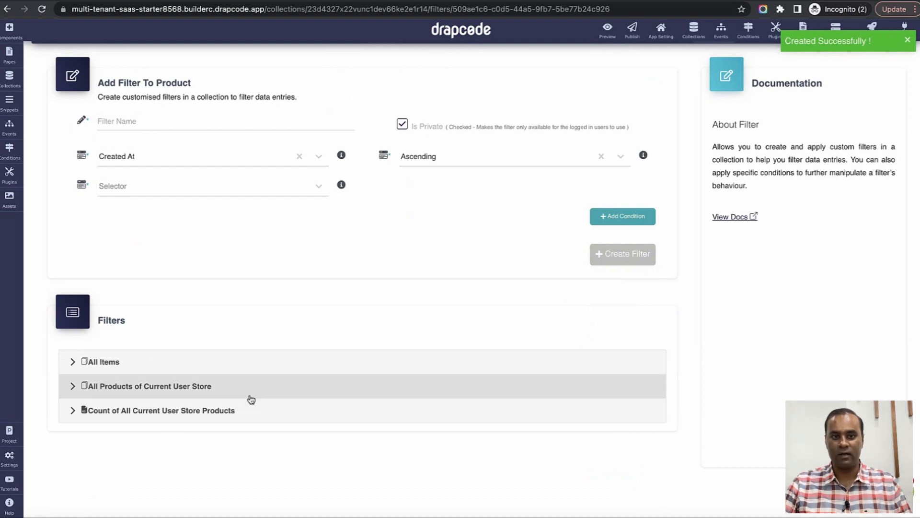
{"action": "scroll", "coordinate": [296, 340], "scroll_direction": "up", "scroll_amount": 1}
{"action": "left_click", "coordinate": [9, 54]}
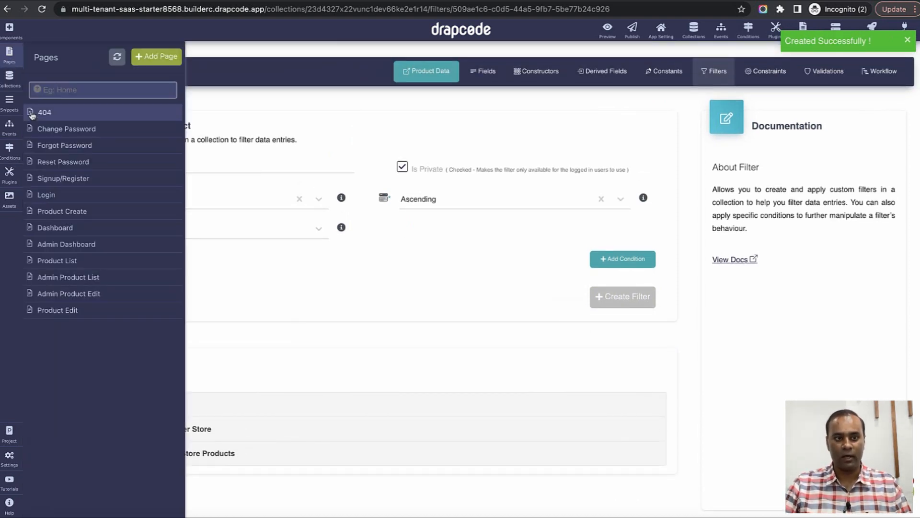
On the Product List page, replace the existing data table with a new Data Table.
{"action": "left_click", "coordinate": [78, 261]}
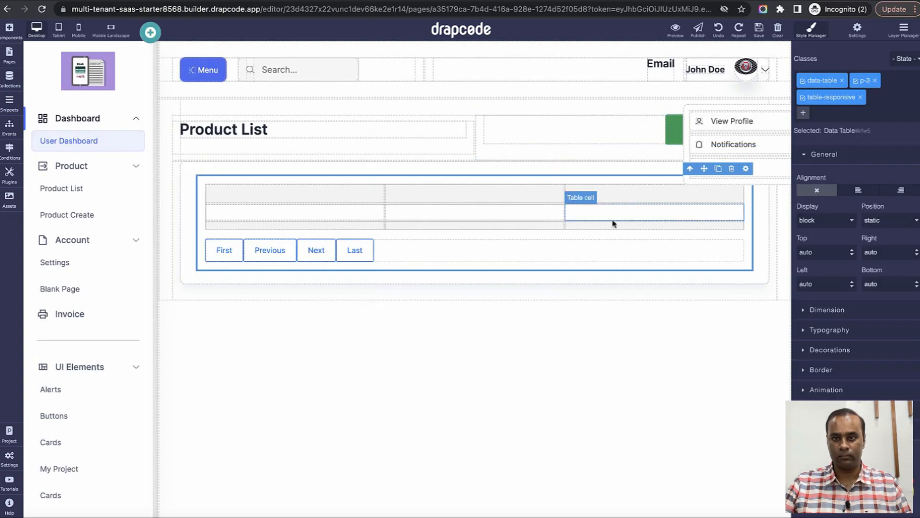
{"action": "left_click", "coordinate": [732, 169]}
{"action": "left_click", "coordinate": [9, 31]}
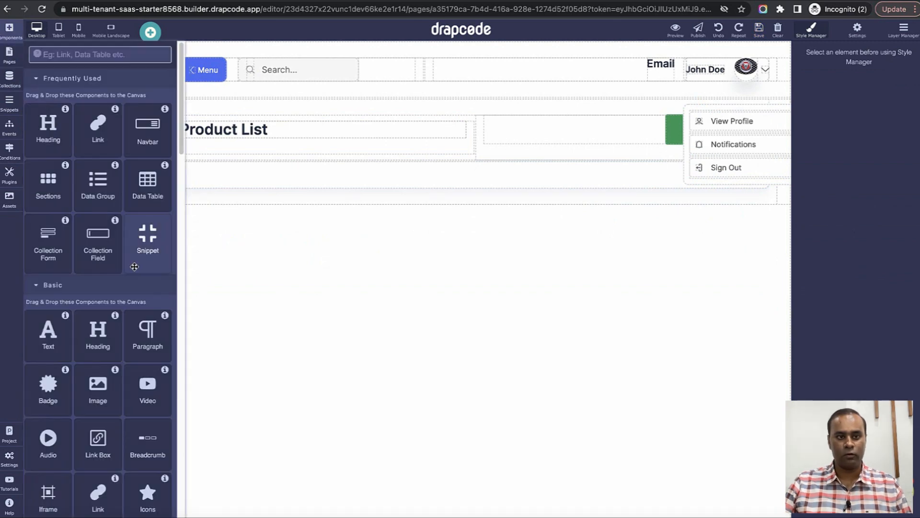
{"action": "left_click_drag", "start_coordinate": [147, 185], "coordinate": [395, 181]}
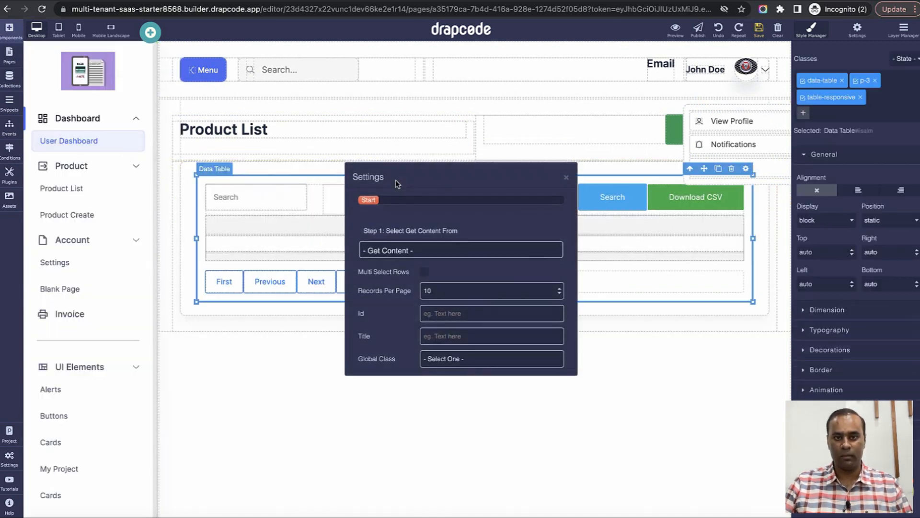
Feed the table from the Product collection using the All Products of Current User Store filter.
{"action": "left_click", "coordinate": [418, 249]}
{"action": "left_click", "coordinate": [413, 262]}
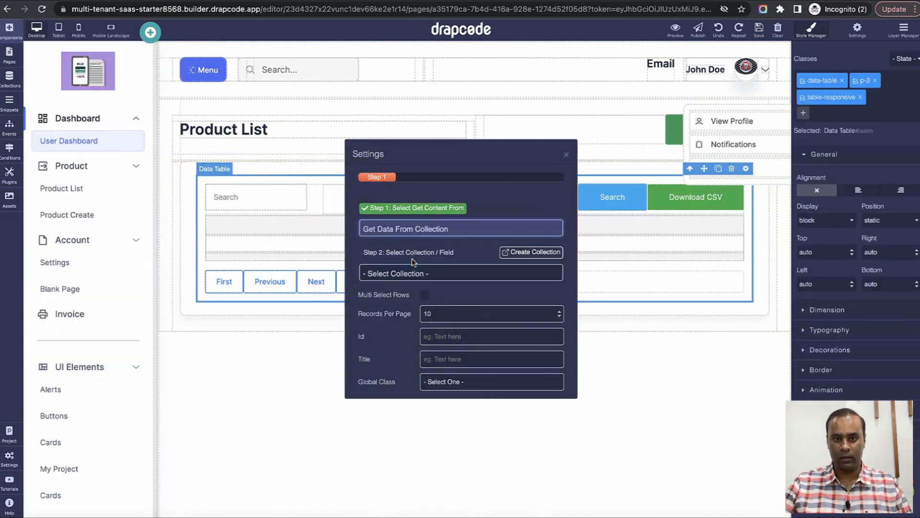
{"action": "left_click", "coordinate": [418, 275]}
{"action": "left_click", "coordinate": [418, 298]}
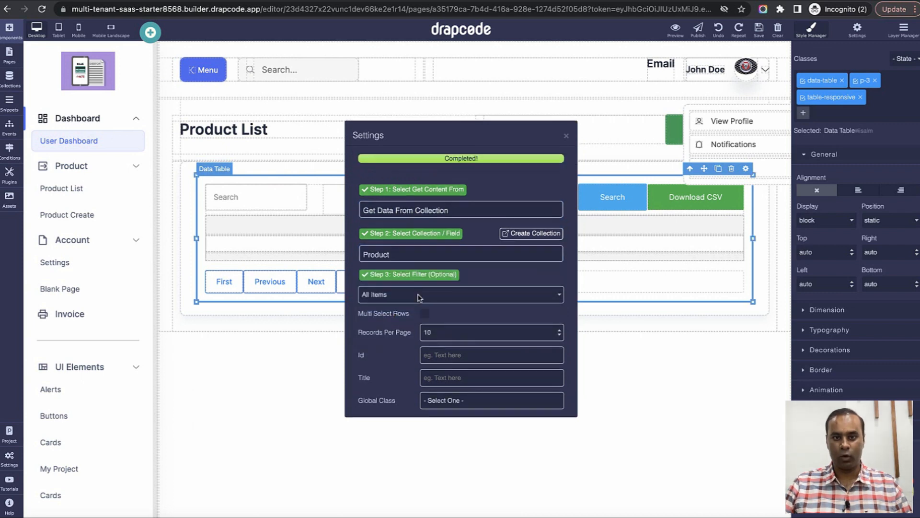
{"action": "left_click", "coordinate": [422, 294]}
{"action": "left_click", "coordinate": [479, 294]}
{"action": "left_click", "coordinate": [463, 297]}
{"action": "left_click", "coordinate": [463, 297]}
{"action": "left_click", "coordinate": [463, 299]}
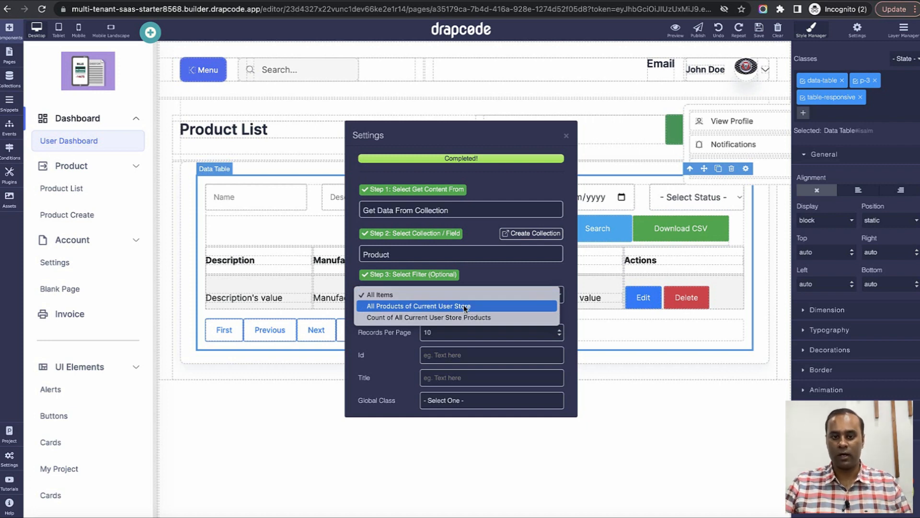
{"action": "left_click", "coordinate": [463, 305]}
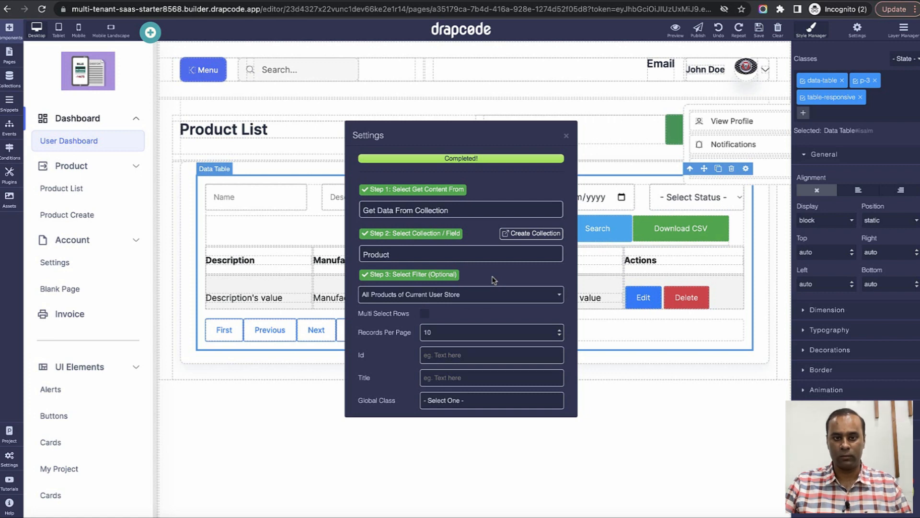
{"action": "left_click", "coordinate": [566, 138]}
{"action": "left_click", "coordinate": [511, 231]}
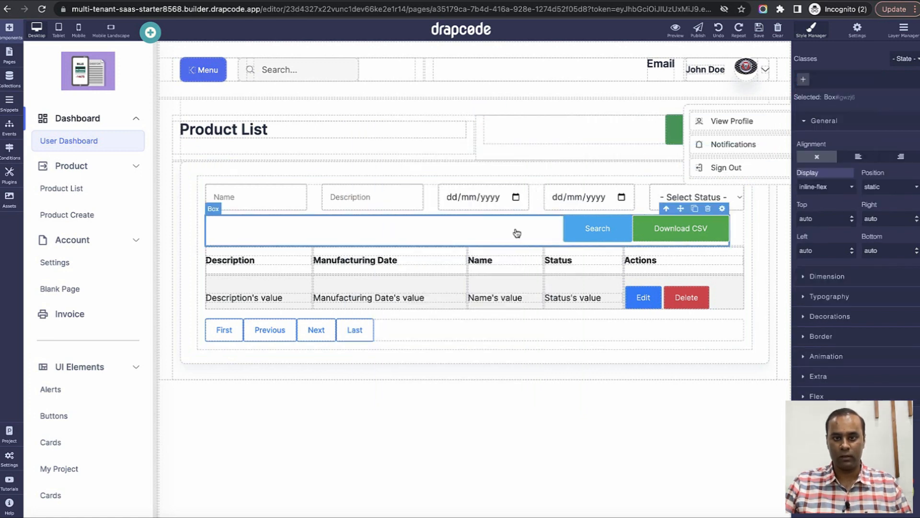
Delete the Data Search Form and move the Name column to the front.
{"action": "left_click", "coordinate": [666, 208]}
{"action": "left_click", "coordinate": [723, 178]}
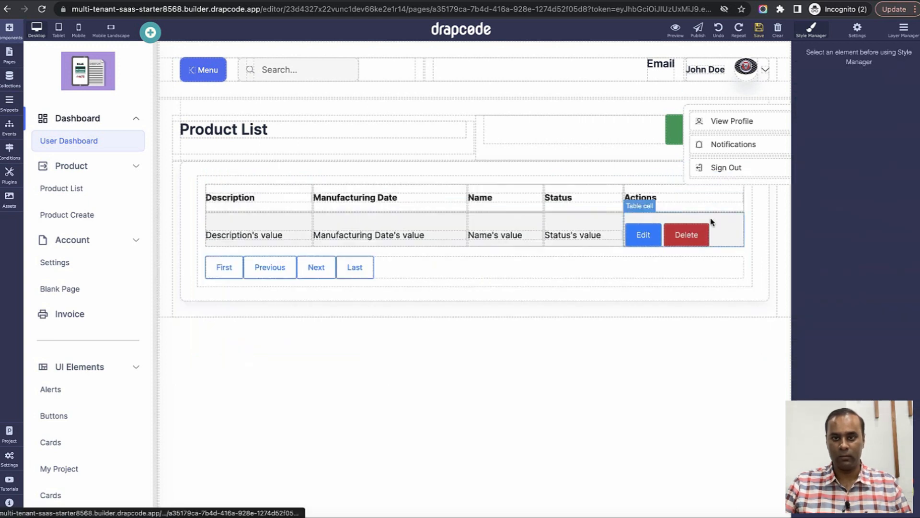
{"action": "left_click_drag", "start_coordinate": [522, 191], "coordinate": [251, 201]}
{"action": "left_click_drag", "start_coordinate": [509, 221], "coordinate": [242, 230]}
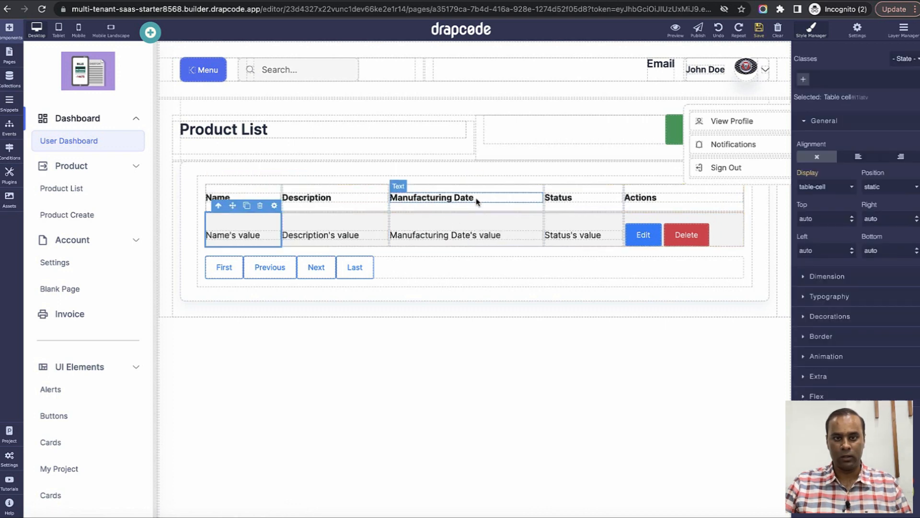
Switch the Description column to the Store field and relabel its cell 'Store'.
{"action": "left_click", "coordinate": [360, 193]}
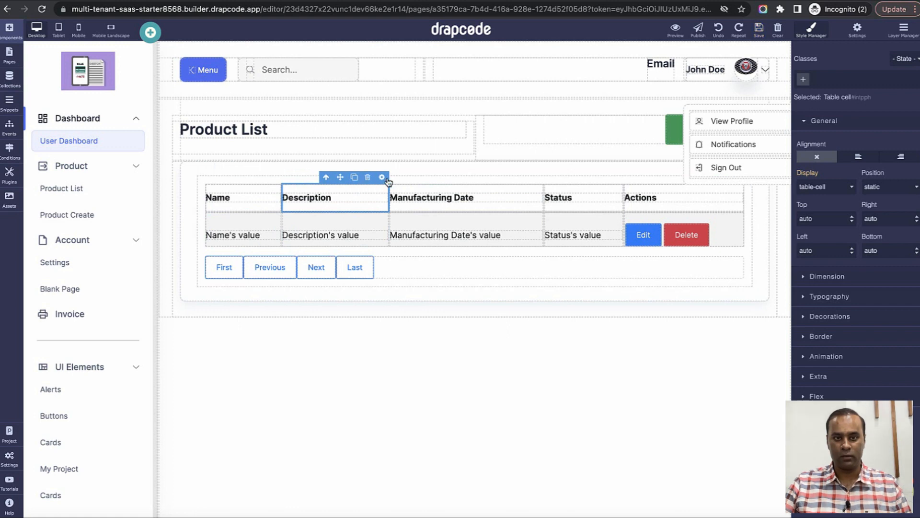
{"action": "left_click", "coordinate": [382, 178]}
{"action": "left_click", "coordinate": [445, 248]}
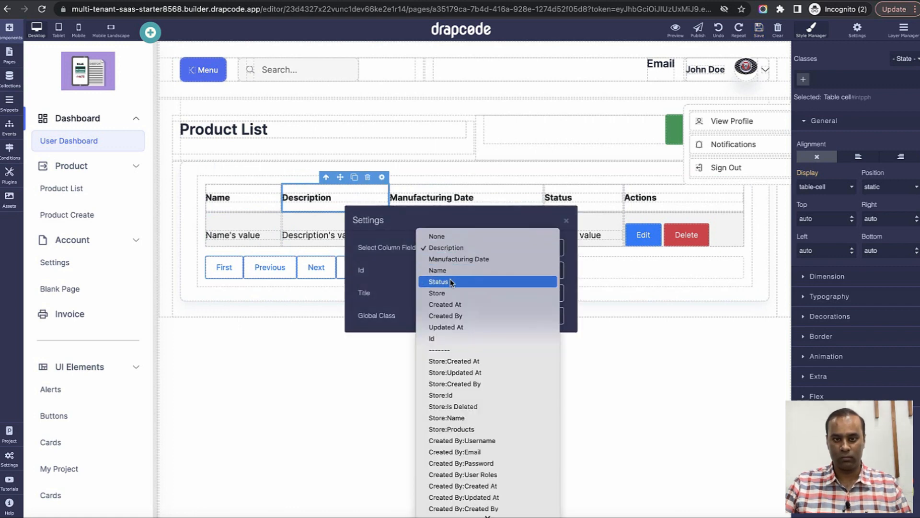
{"action": "left_click", "coordinate": [451, 294]}
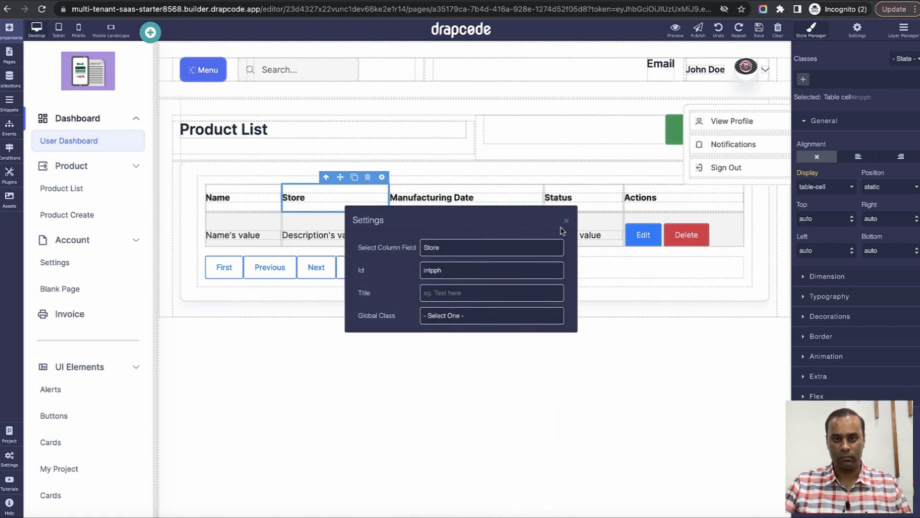
{"action": "left_click", "coordinate": [566, 220]}
{"action": "triple_click", "coordinate": [363, 239]}
{"action": "type", "text": "S"}
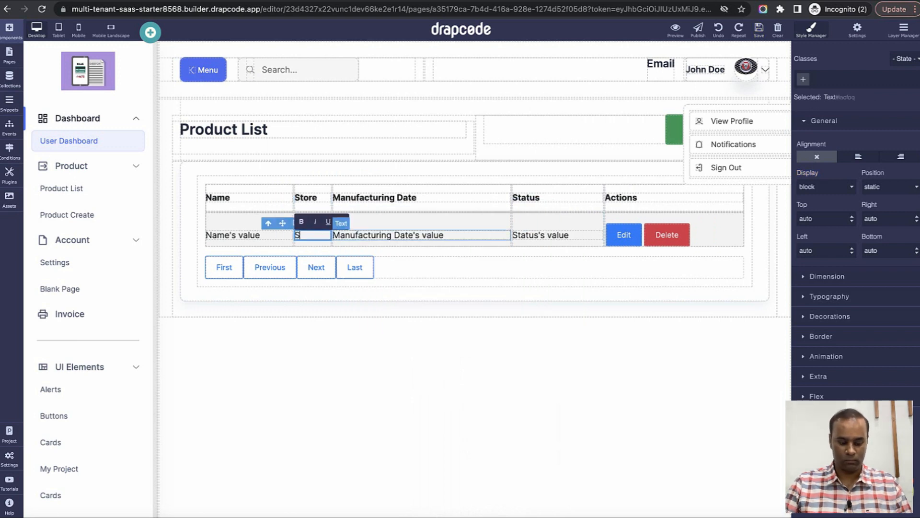
{"action": "type", "text": "tore"}
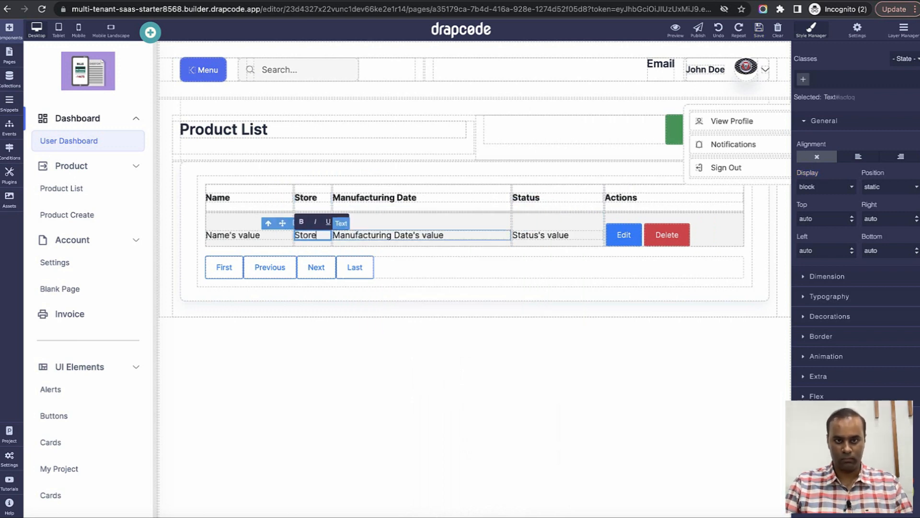
Remove the table-bordered styling from the data table.
{"action": "left_click", "coordinate": [747, 209]}
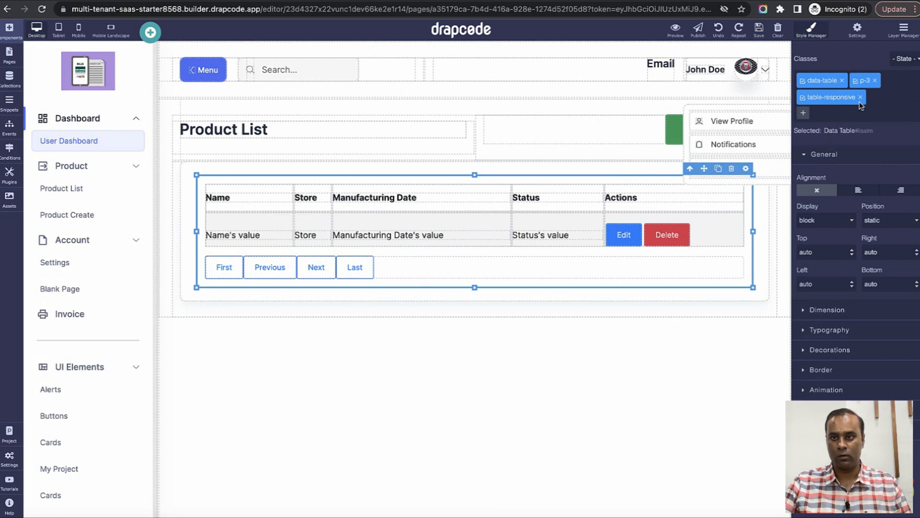
{"action": "left_click", "coordinate": [741, 200]}
{"action": "left_click", "coordinate": [681, 186]}
{"action": "left_click", "coordinate": [681, 179]}
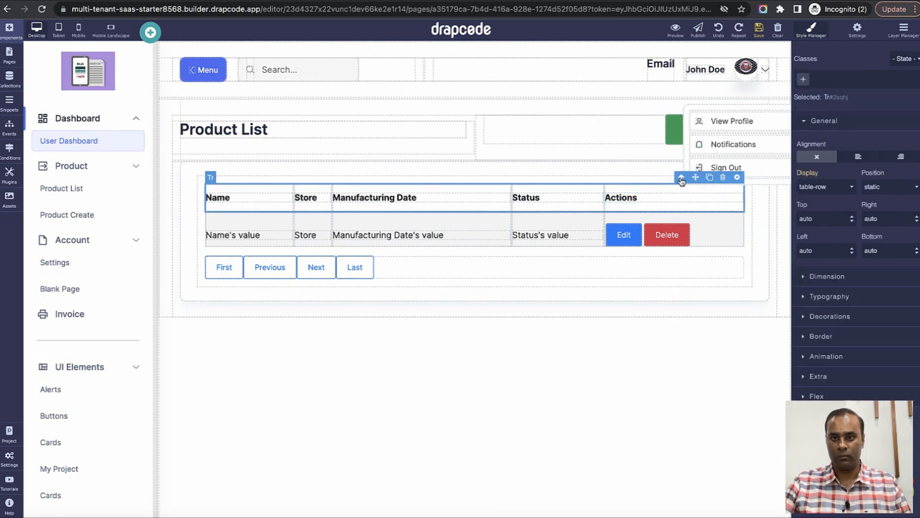
{"action": "left_click", "coordinate": [681, 178]}
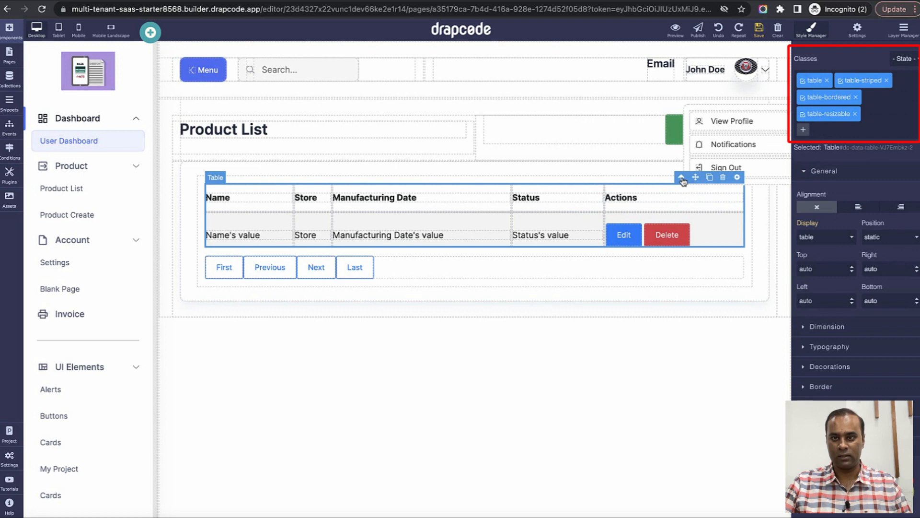
{"action": "left_click", "coordinate": [894, 81]}
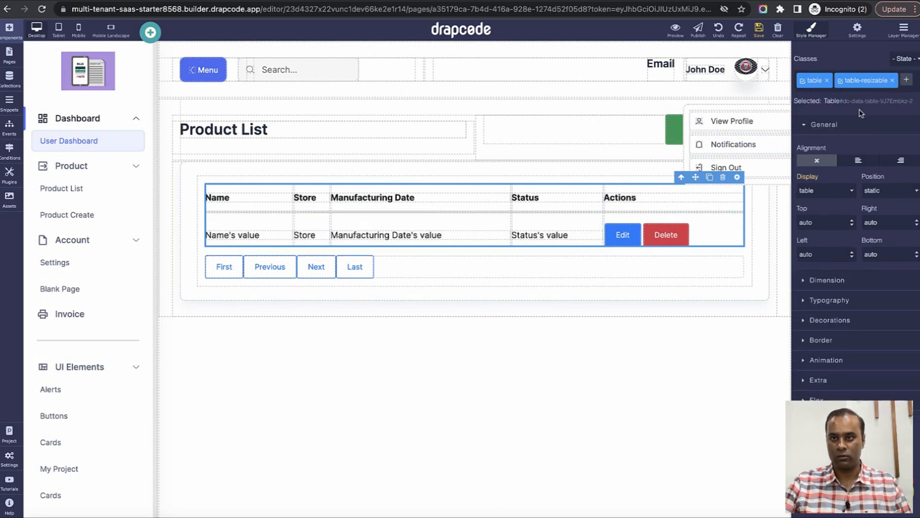
In preview, log in with the Store 1 employee's email and open Product > Product List.
{"action": "left_click", "coordinate": [676, 28]}
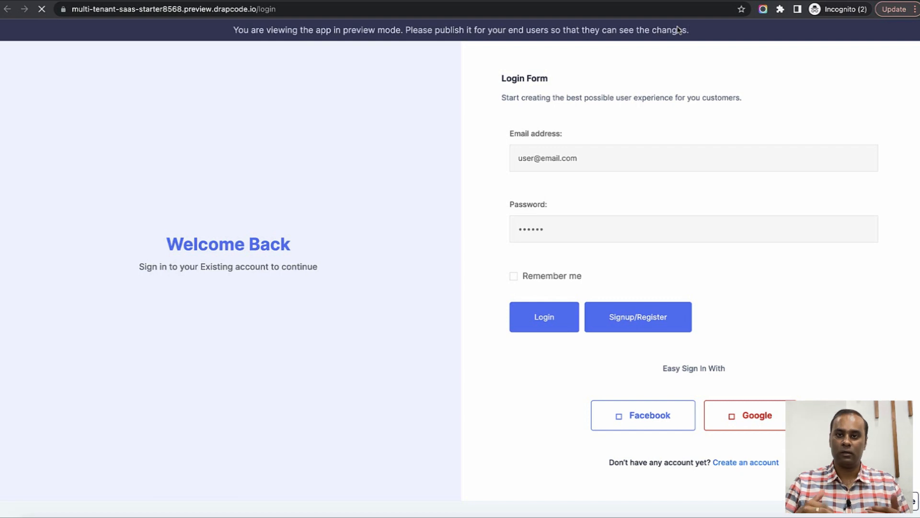
{"action": "left_click", "coordinate": [532, 160]}
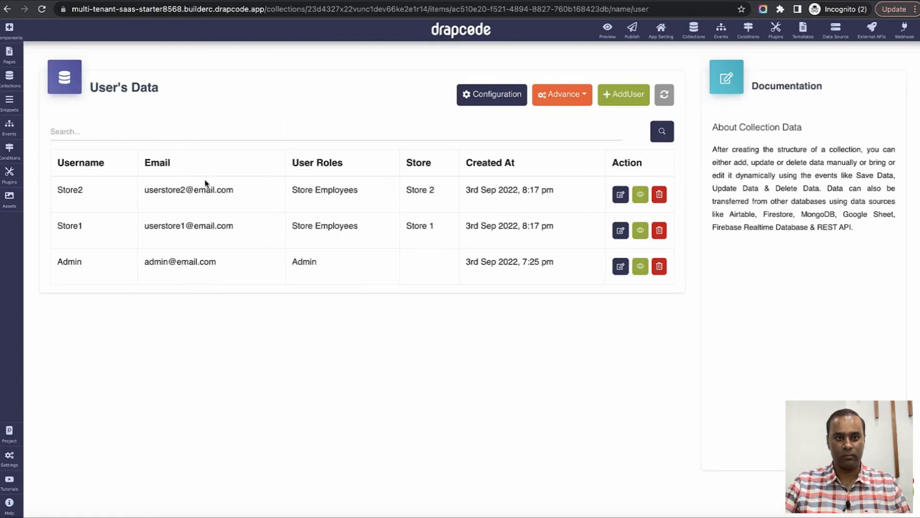
{"action": "triple_click", "coordinate": [191, 222]}
{"action": "key", "text": "ctrl+c"}
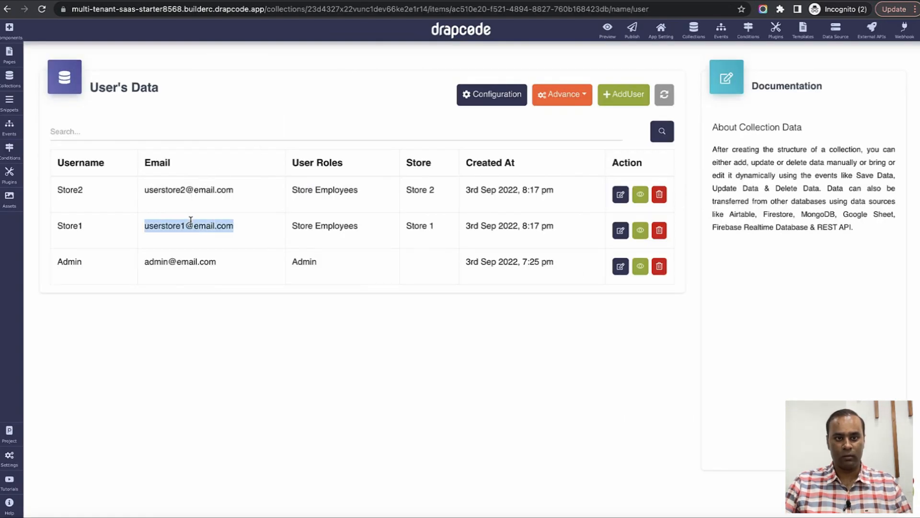
{"action": "left_click", "coordinate": [652, 0]}
{"action": "triple_click", "coordinate": [539, 158]}
{"action": "key", "text": "ctrl+v"}
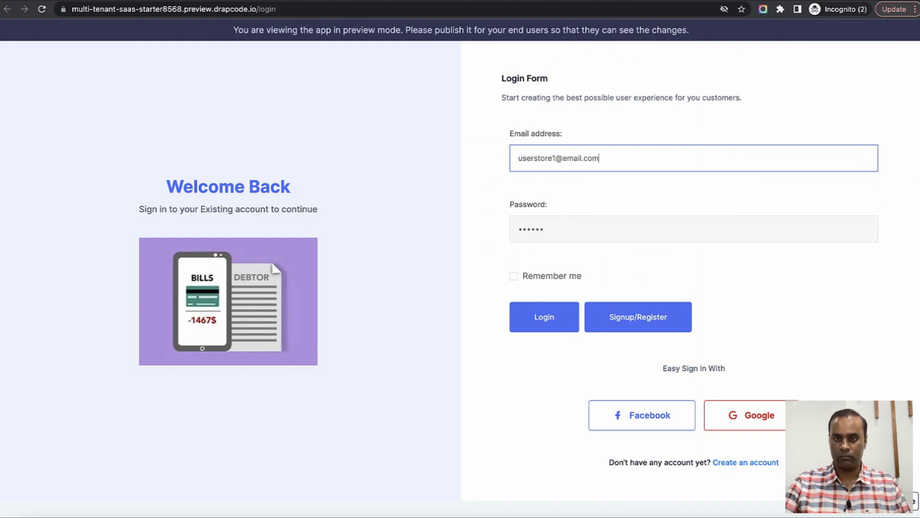
{"action": "left_click", "coordinate": [546, 321]}
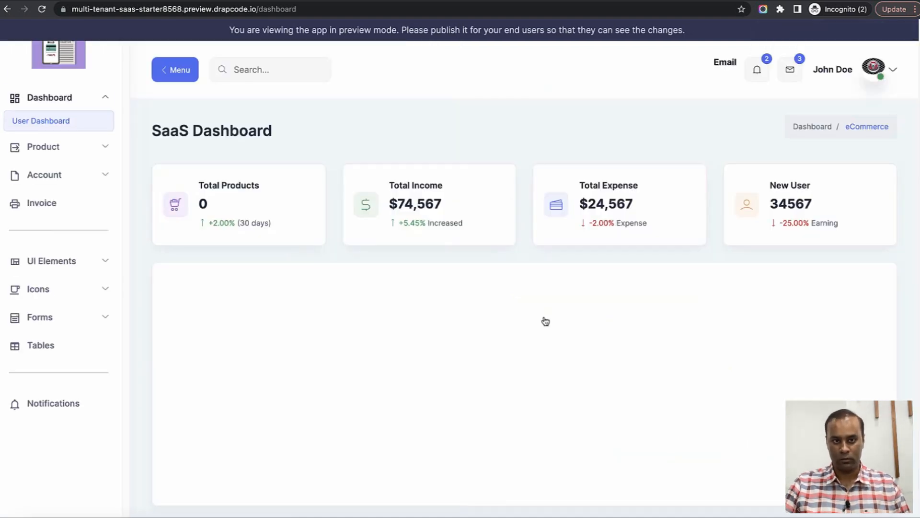
{"action": "left_click", "coordinate": [66, 149]}
{"action": "left_click", "coordinate": [50, 172]}
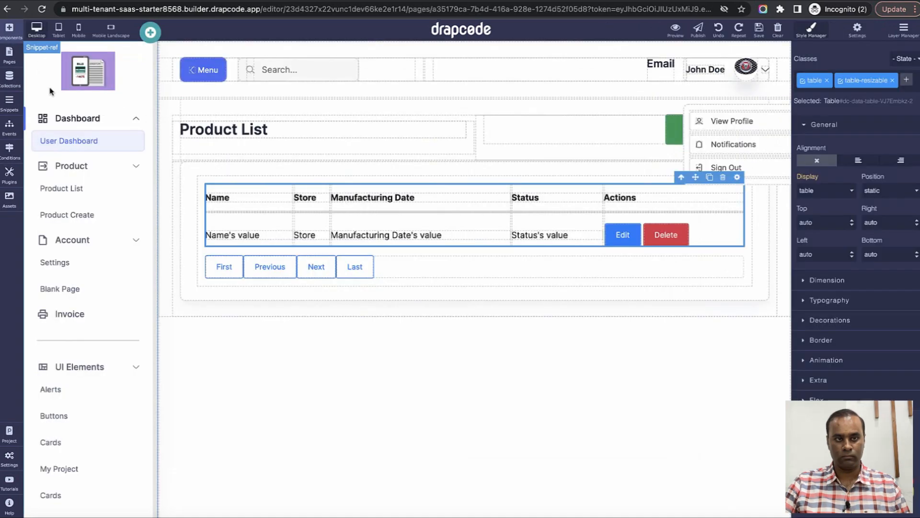
Restrict the Product List page to the Store Owner and Store Employees roles.
{"action": "left_click", "coordinate": [10, 57]}
{"action": "left_click", "coordinate": [175, 260]}
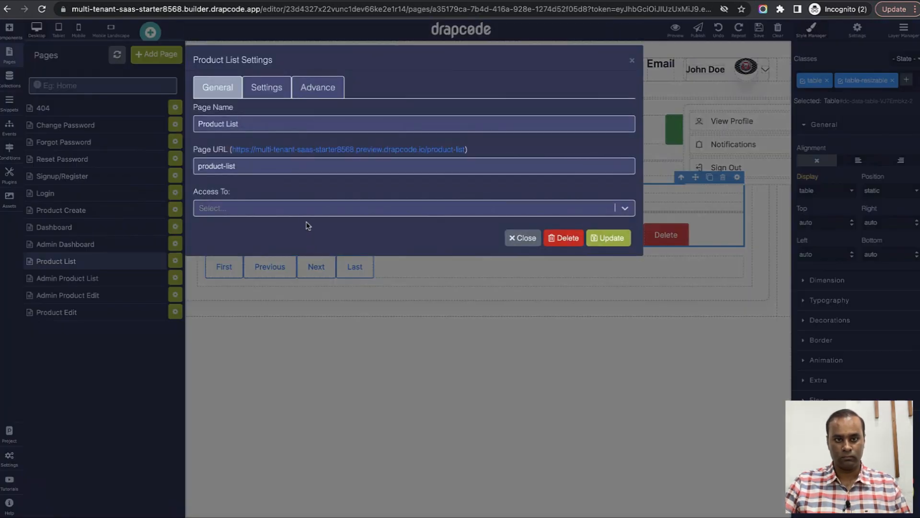
{"action": "left_click", "coordinate": [306, 209]}
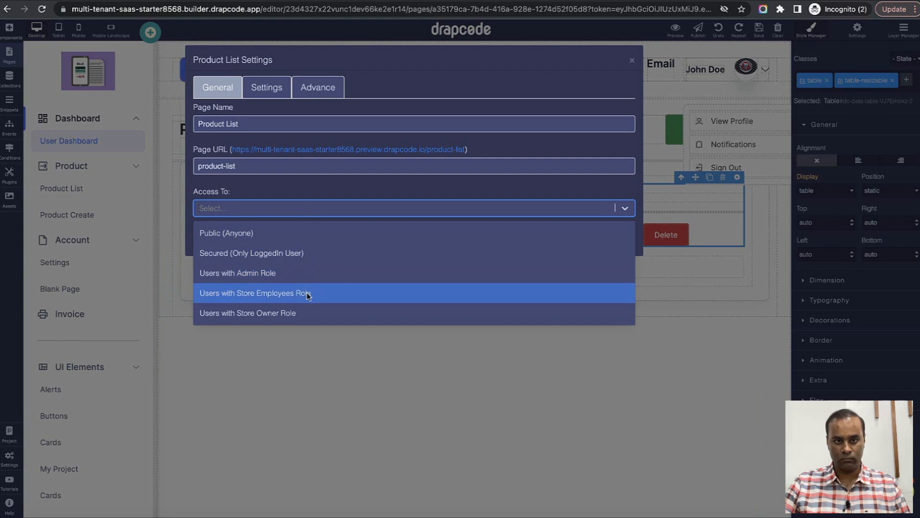
{"action": "left_click", "coordinate": [308, 311]}
{"action": "left_click", "coordinate": [339, 211]}
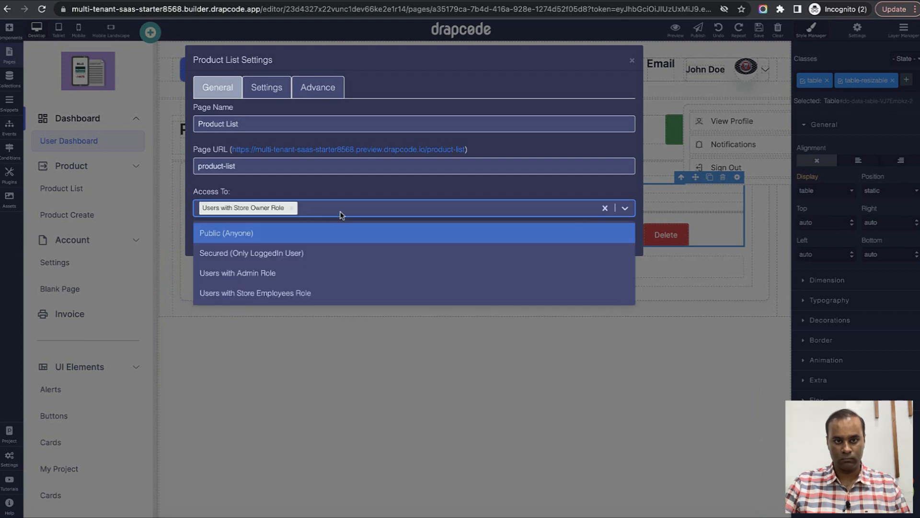
{"action": "left_click", "coordinate": [341, 291]}
{"action": "left_click", "coordinate": [614, 239]}
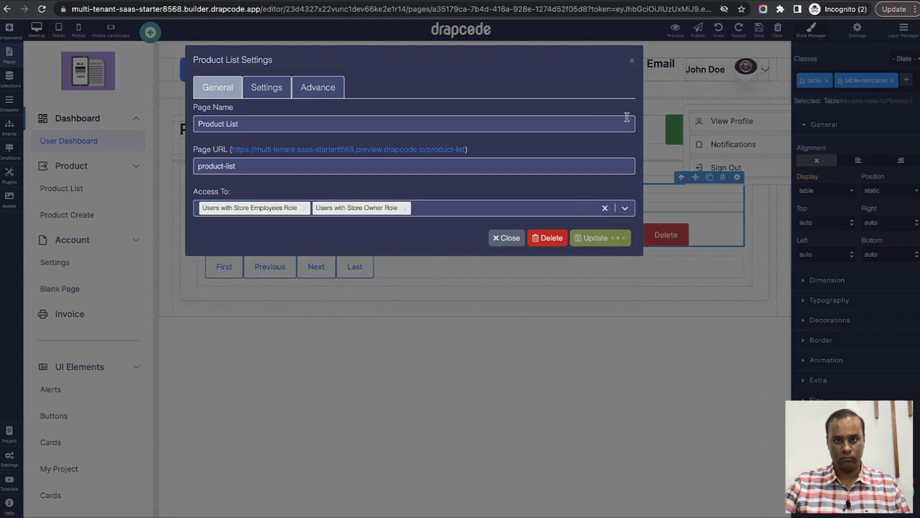
{"action": "left_click", "coordinate": [631, 62]}
Restrict the Product Create page to the Store Employees and Store Owner roles.
{"action": "left_click", "coordinate": [9, 53]}
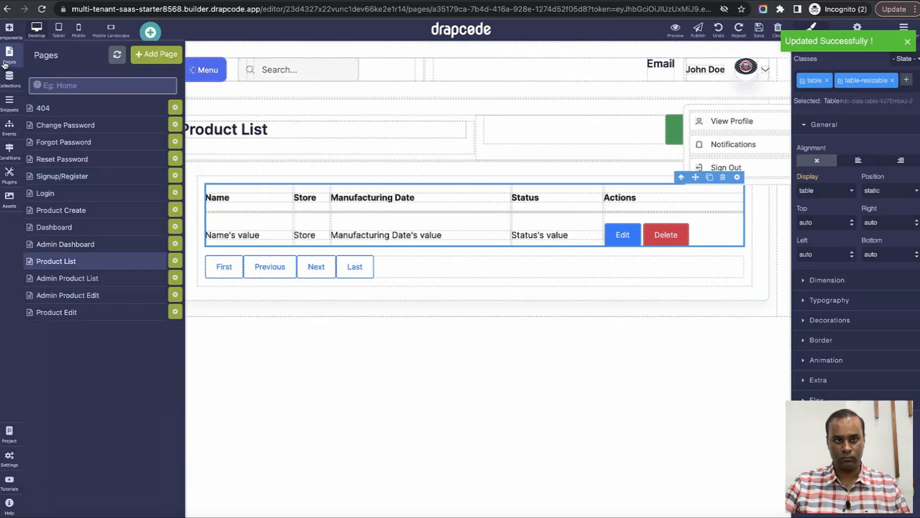
{"action": "left_click", "coordinate": [176, 210]}
{"action": "left_click", "coordinate": [304, 210]}
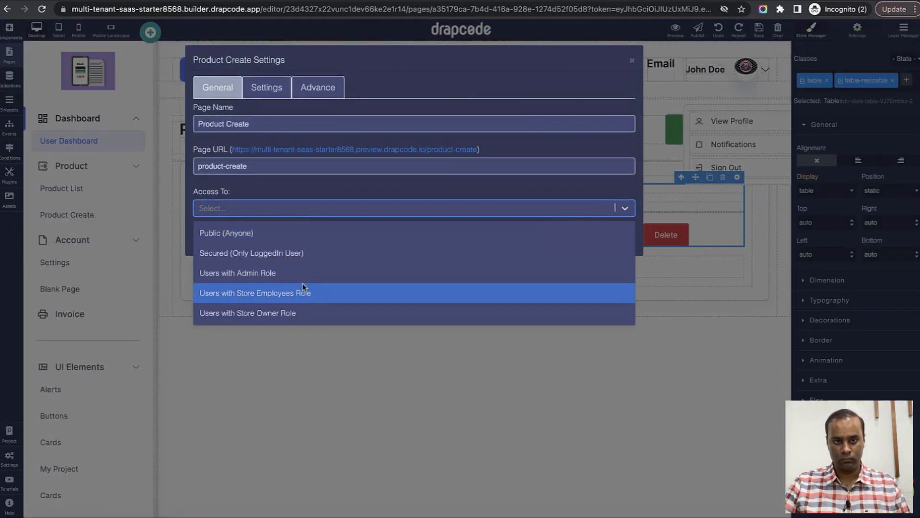
{"action": "left_click", "coordinate": [303, 293]}
{"action": "left_click", "coordinate": [347, 213]}
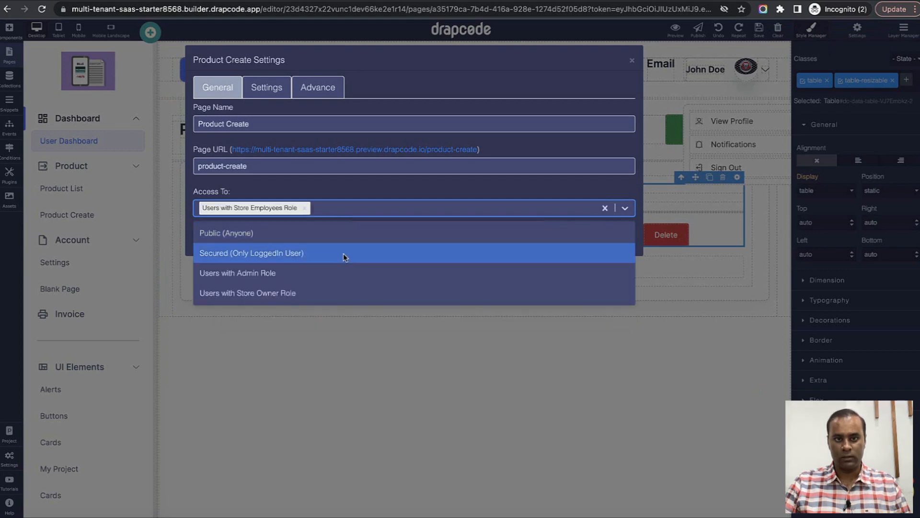
{"action": "left_click", "coordinate": [339, 293]}
{"action": "left_click", "coordinate": [608, 238]}
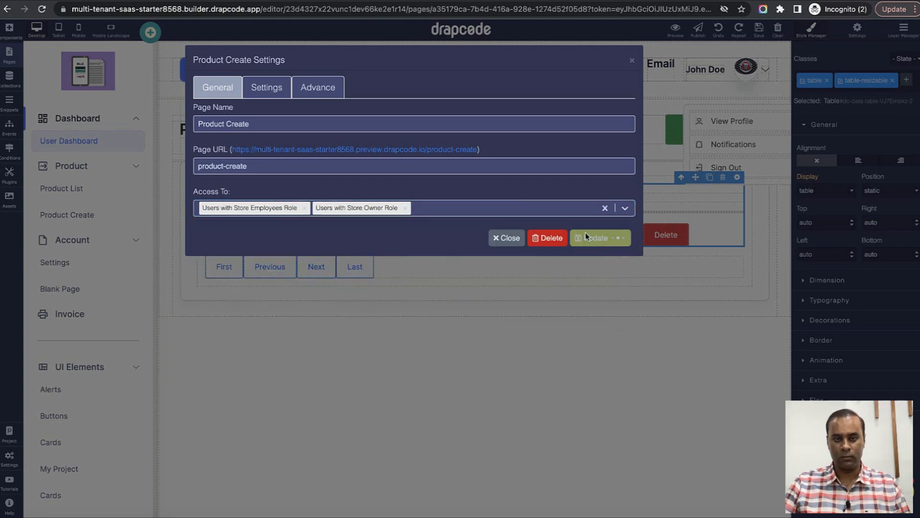
{"action": "left_click", "coordinate": [632, 62]}
Restrict the Product Edit page to the Store Employees and Store Owner roles, then reload the preview.
{"action": "left_click", "coordinate": [7, 64]}
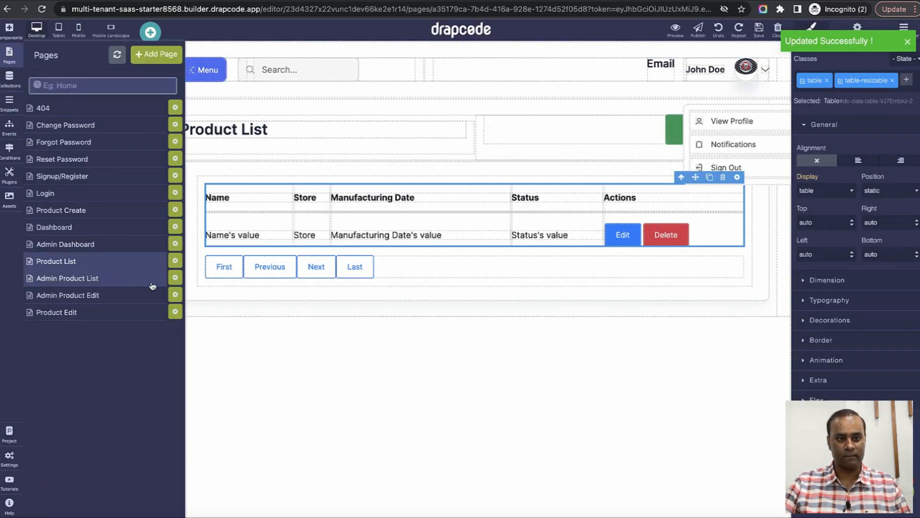
{"action": "left_click", "coordinate": [175, 311]}
{"action": "left_click", "coordinate": [308, 214]}
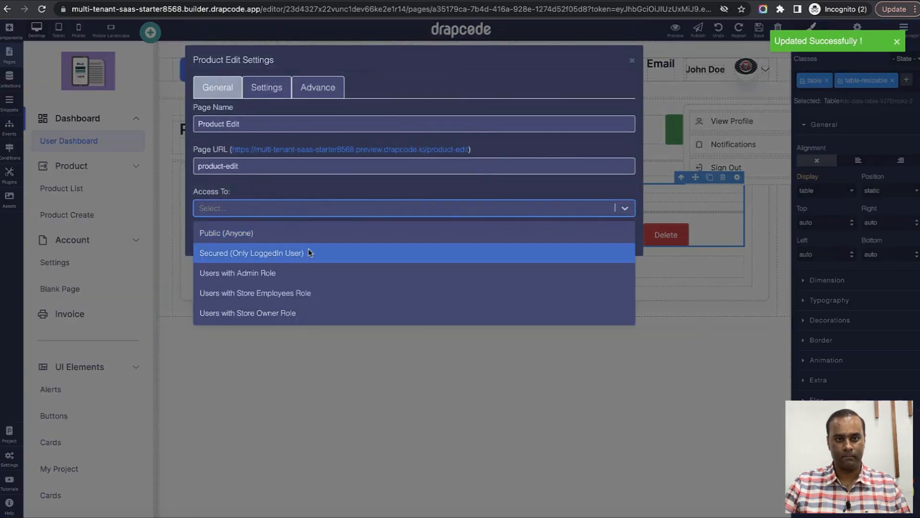
{"action": "left_click", "coordinate": [309, 292]}
{"action": "left_click", "coordinate": [339, 213]}
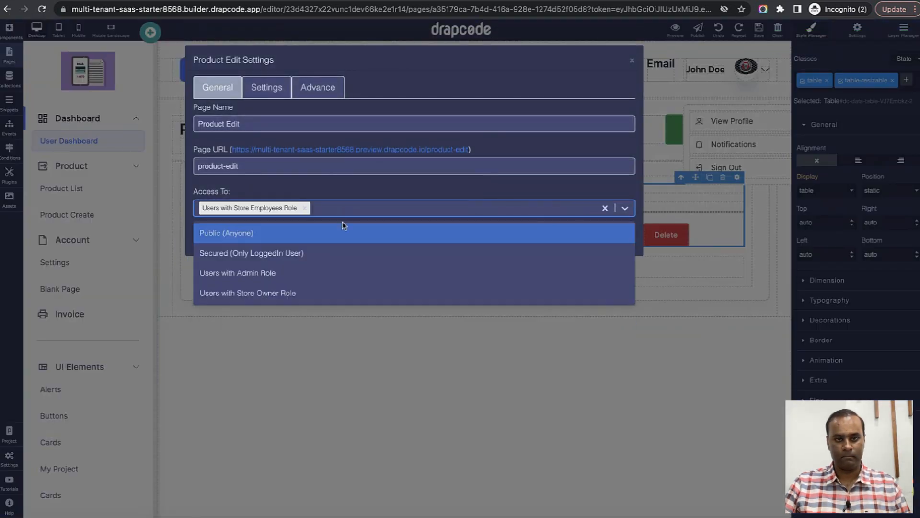
{"action": "left_click", "coordinate": [335, 293]}
{"action": "left_click", "coordinate": [600, 238]}
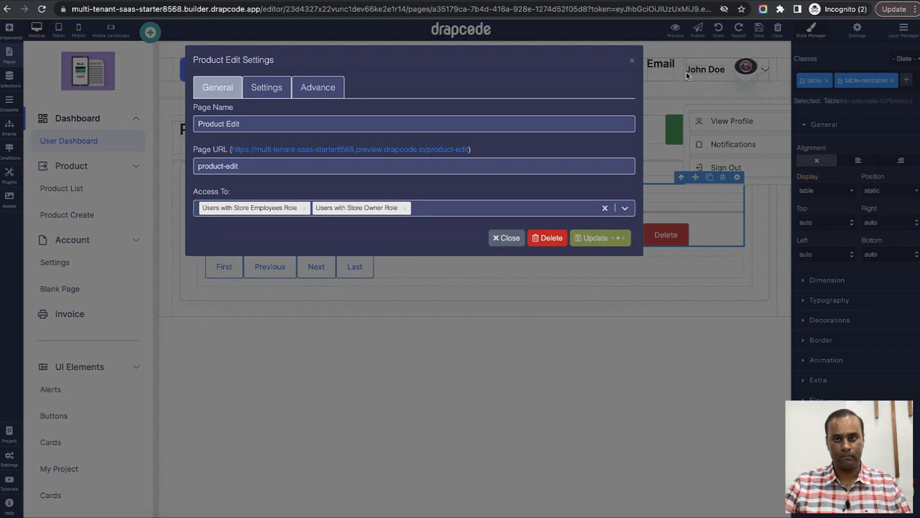
{"action": "left_click", "coordinate": [632, 60]}
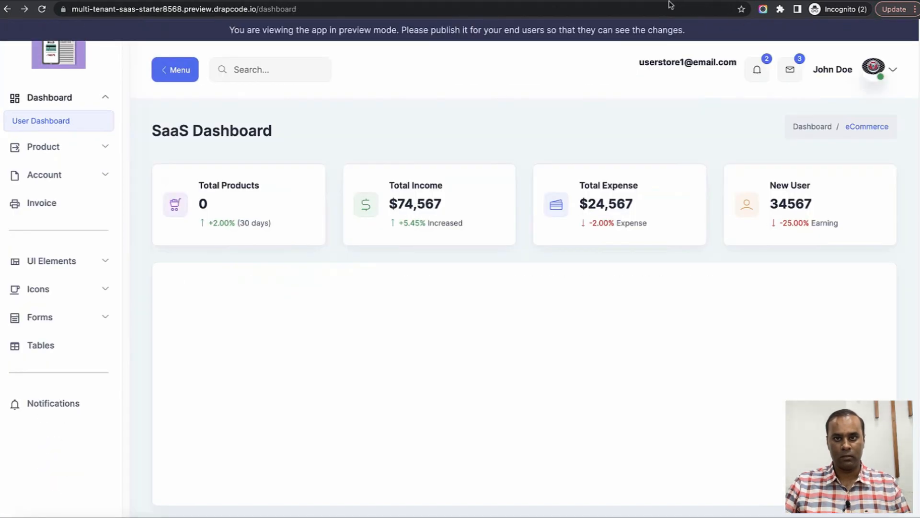
{"action": "left_click", "coordinate": [42, 9]}
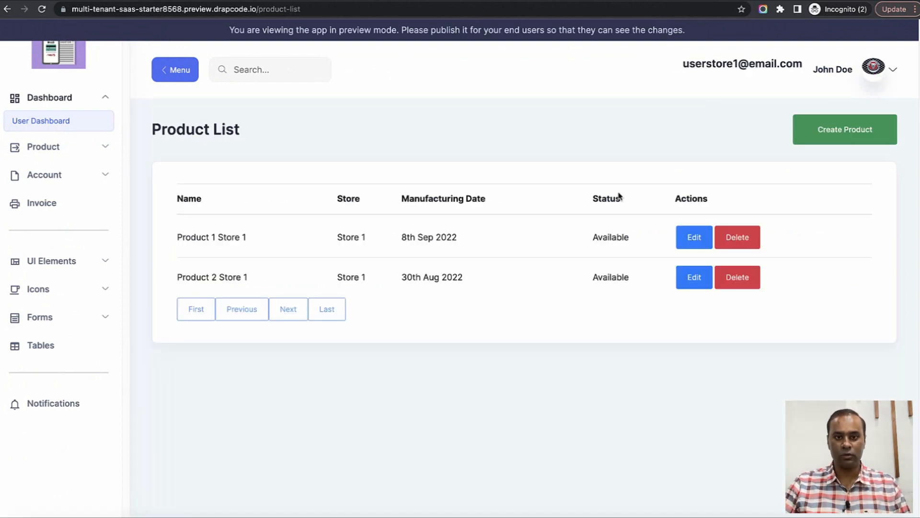
Check the preview lists only Store 1 products, open Create Product, then return to the builder's pages.
{"action": "left_click_drag", "start_coordinate": [176, 237], "coordinate": [269, 270]}
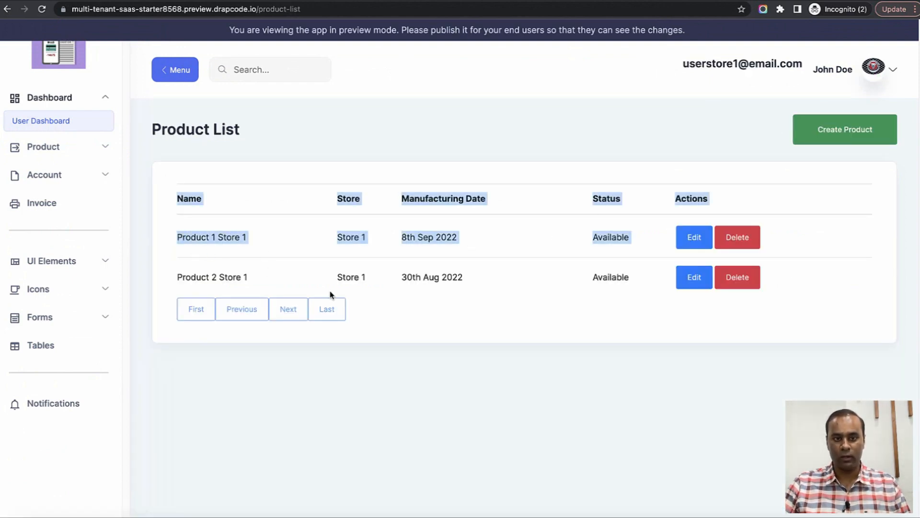
{"action": "left_click", "coordinate": [329, 291]}
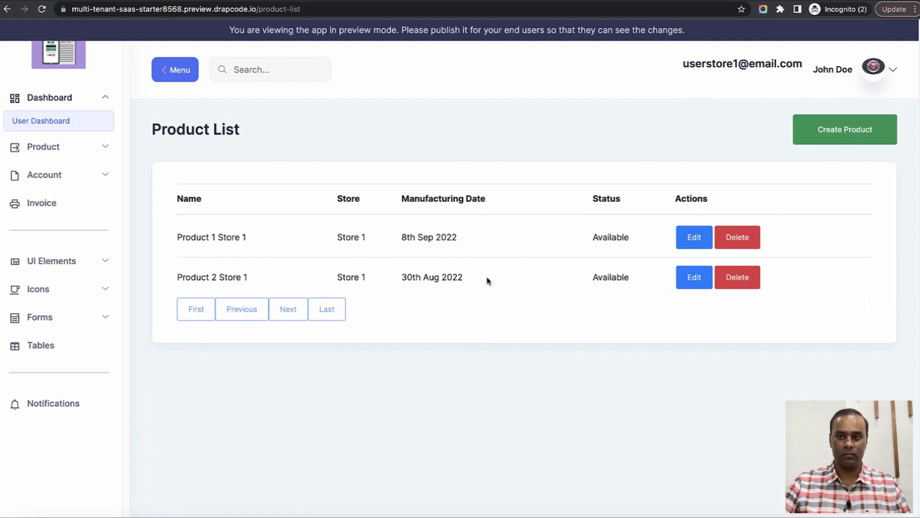
{"action": "left_click", "coordinate": [832, 138]}
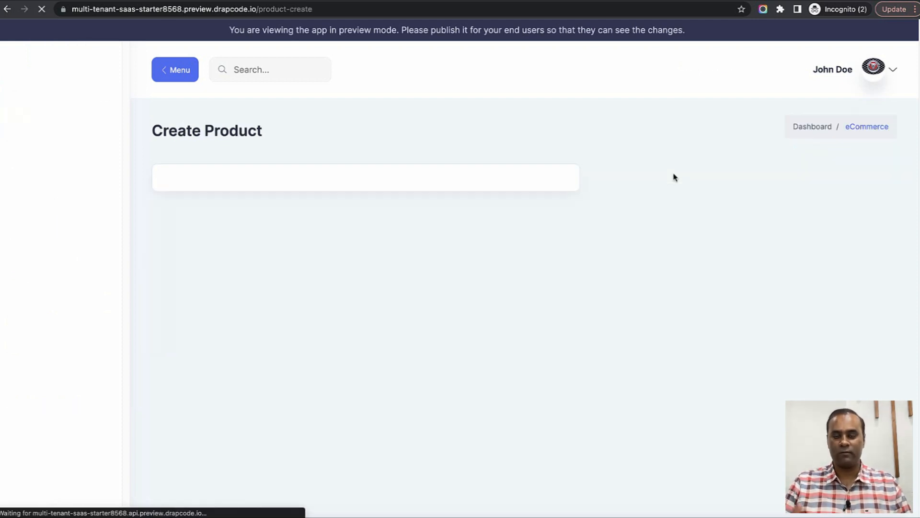
{"action": "left_click", "coordinate": [541, 1]}
{"action": "left_click", "coordinate": [9, 55]}
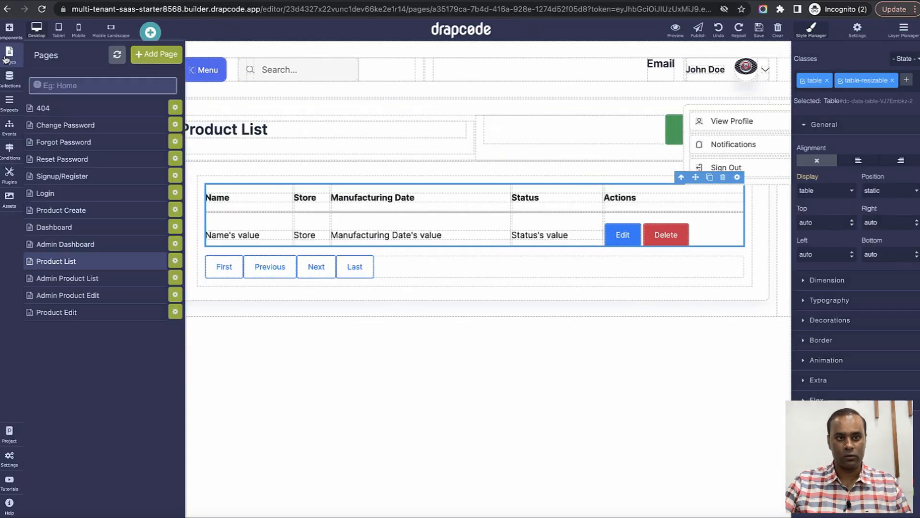
On the Product Create page, drop a Collection Form below the Create Product title.
{"action": "left_click", "coordinate": [83, 215]}
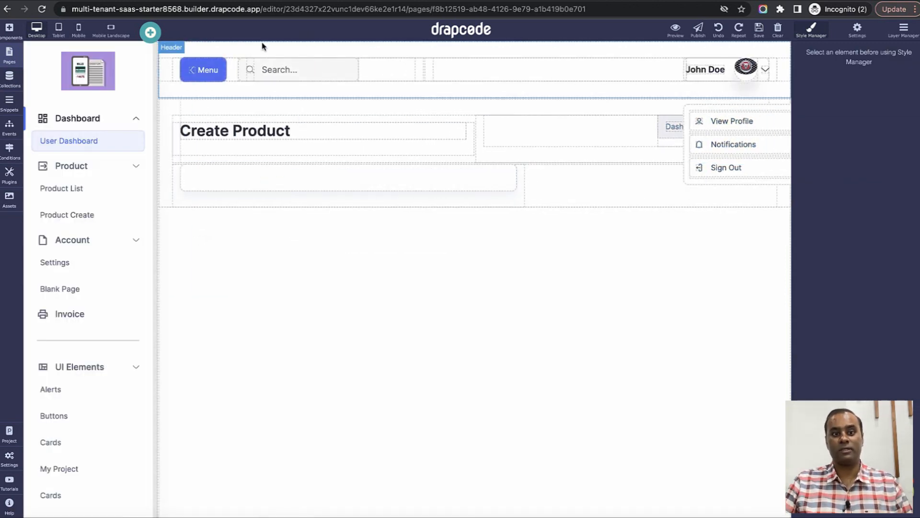
{"action": "left_click", "coordinate": [9, 33]}
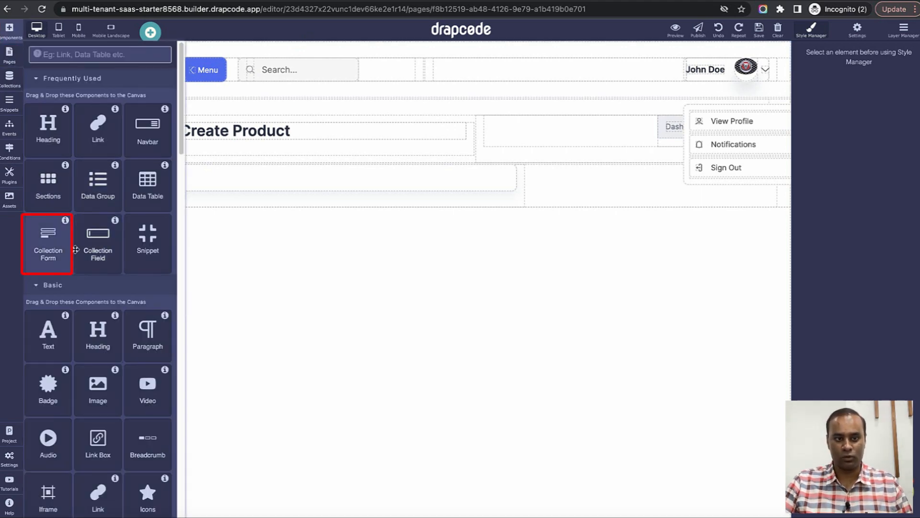
{"action": "left_click_drag", "start_coordinate": [53, 244], "coordinate": [295, 181]}
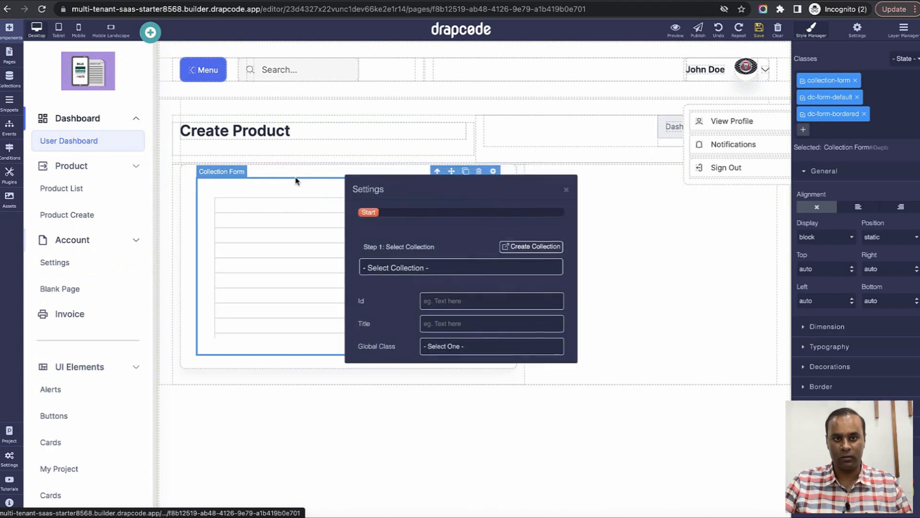
Bind the form to the Product collection with the Save Product event and delete its heading.
{"action": "left_click", "coordinate": [456, 266]}
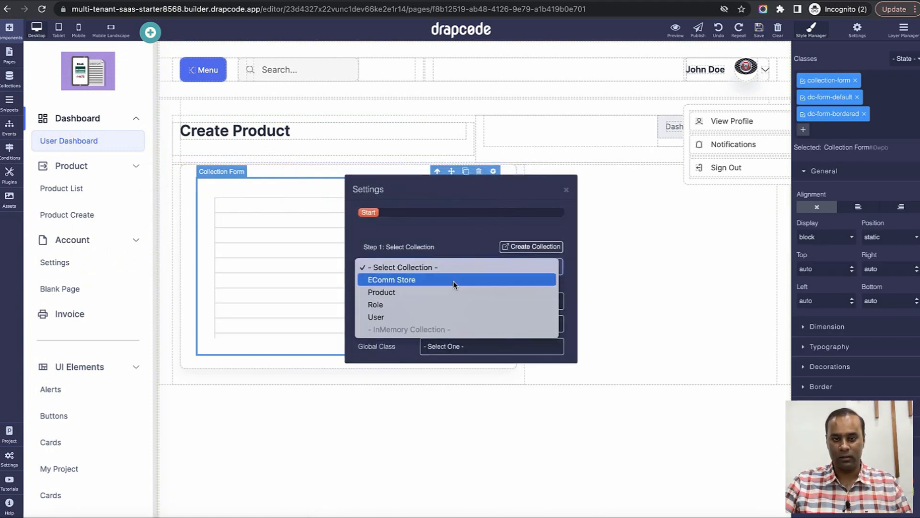
{"action": "left_click", "coordinate": [447, 282]}
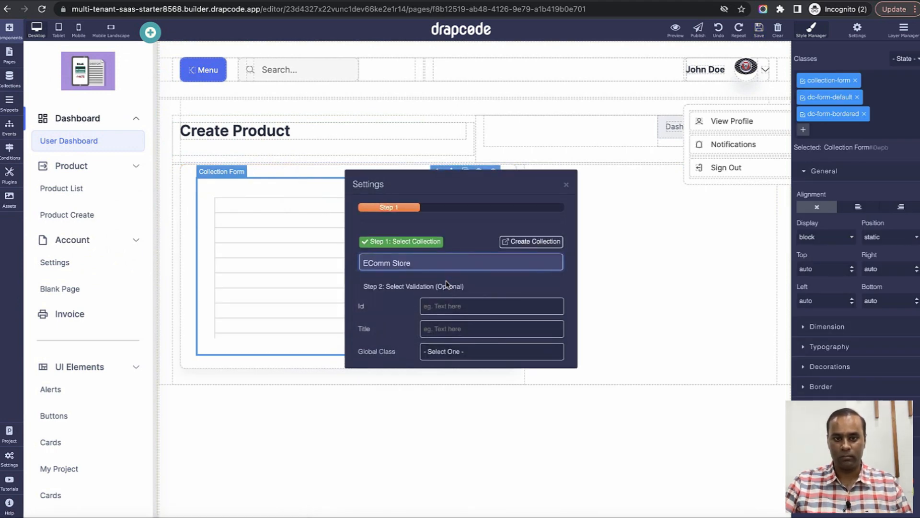
{"action": "left_click", "coordinate": [491, 287]}
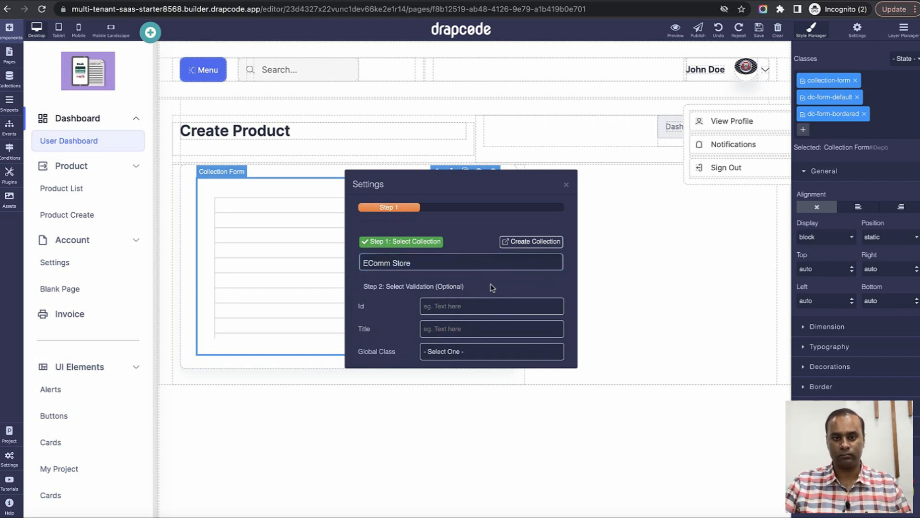
{"action": "left_click", "coordinate": [478, 268]}
{"action": "left_click", "coordinate": [476, 288]}
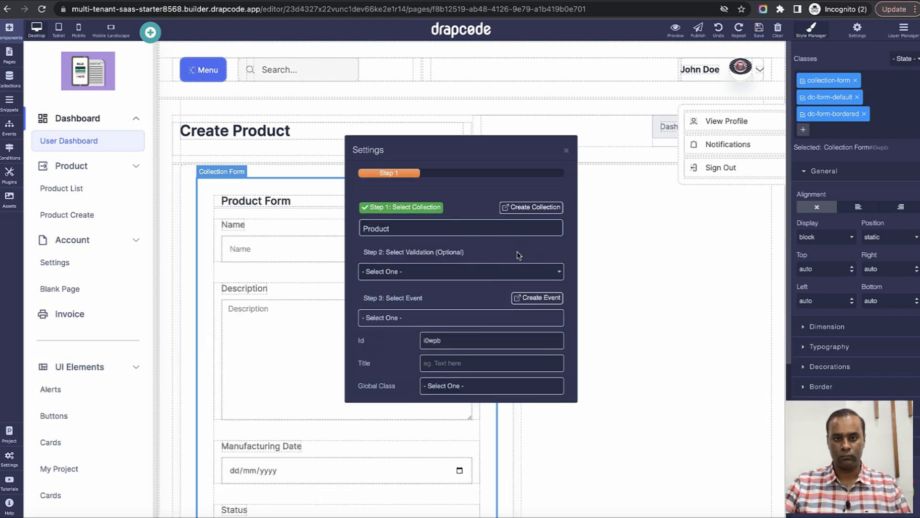
{"action": "left_click", "coordinate": [450, 317]}
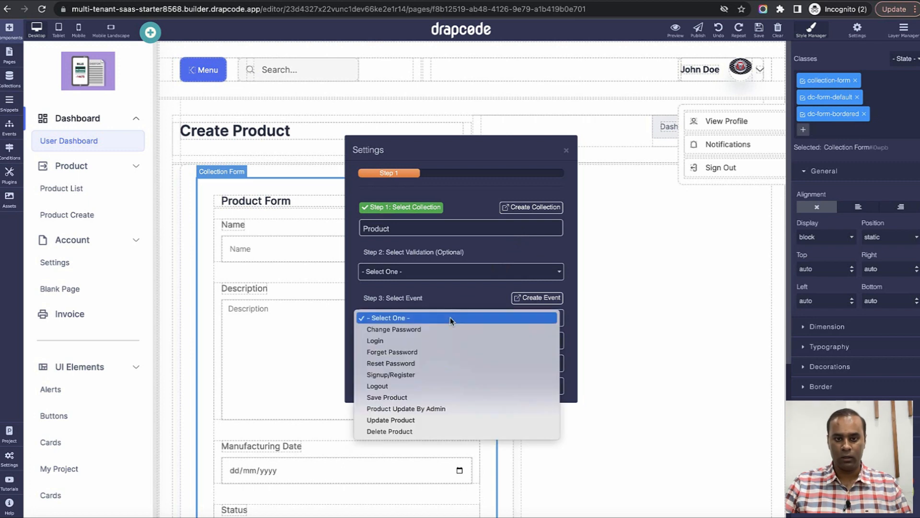
{"action": "left_click", "coordinate": [442, 398]}
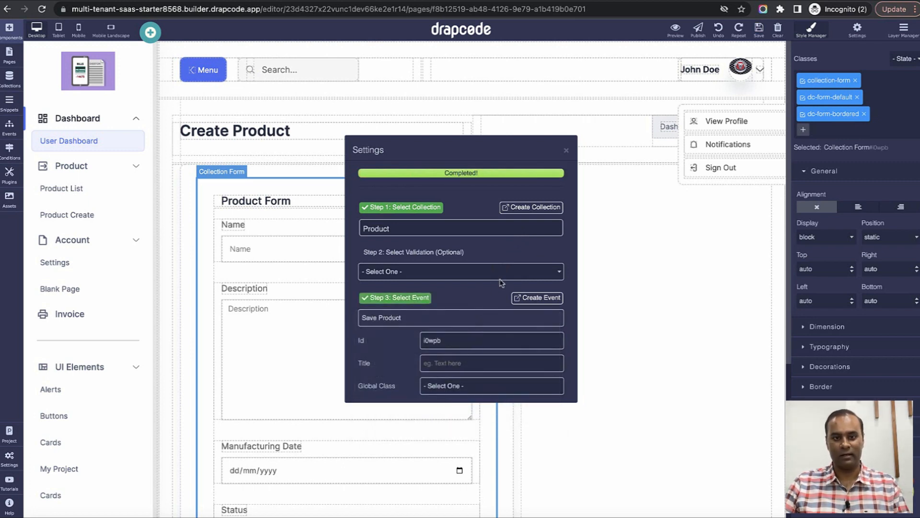
{"action": "left_click", "coordinate": [567, 152]}
{"action": "left_click", "coordinate": [468, 202]}
{"action": "left_click", "coordinate": [463, 191]}
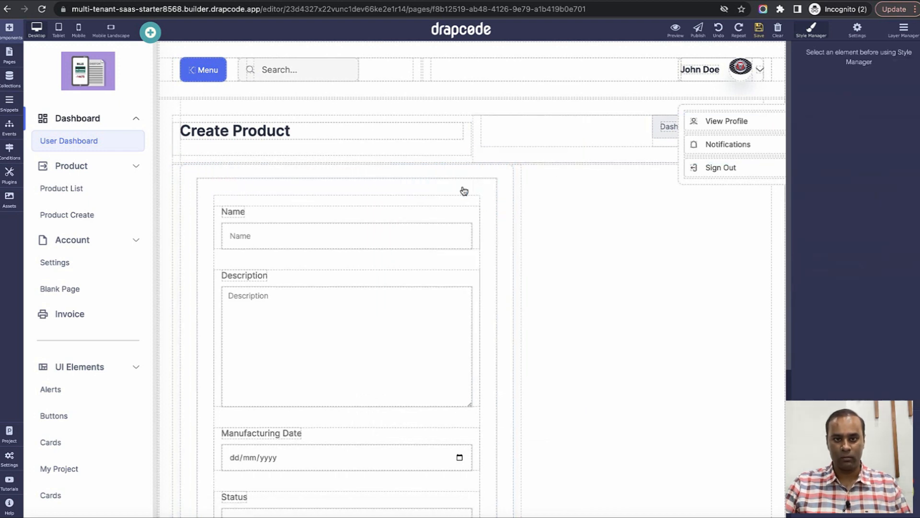
Inspect the new Store input on the preview form, then go back to the builder editor tab.
{"action": "scroll", "coordinate": [482, 273], "scroll_direction": "down", "scroll_amount": 3}
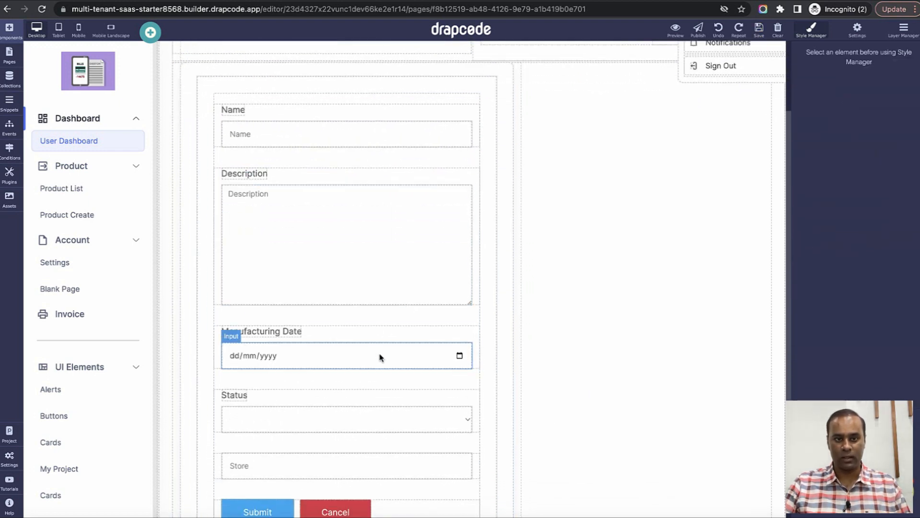
{"action": "scroll", "coordinate": [392, 399], "scroll_direction": "down", "scroll_amount": 2}
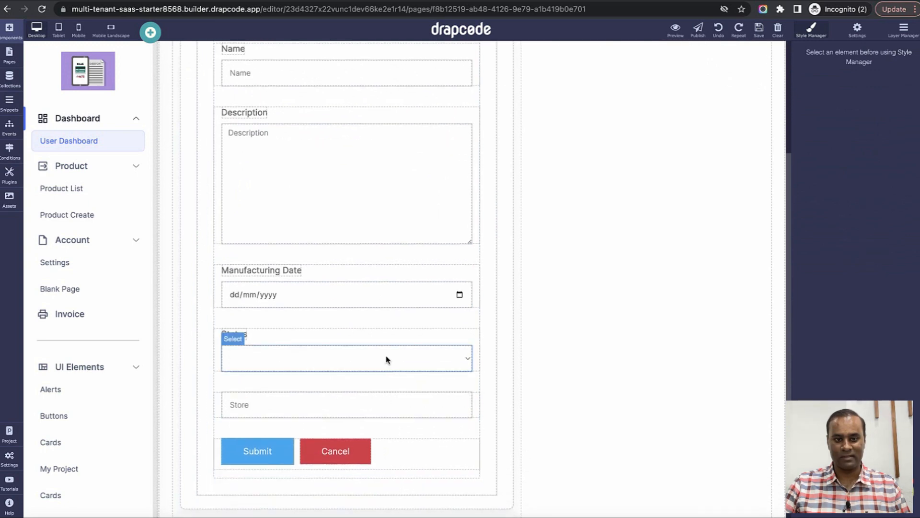
{"action": "left_click", "coordinate": [387, 408]}
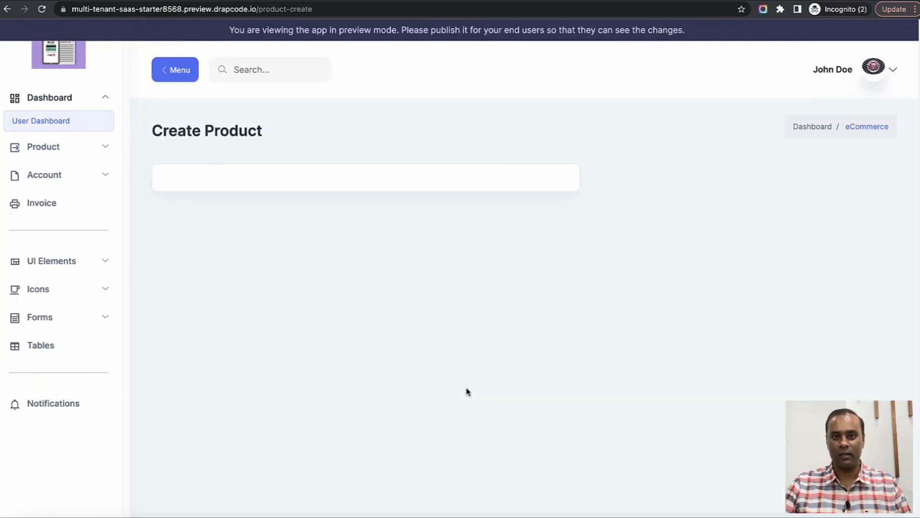
{"action": "left_click", "coordinate": [43, 13]}
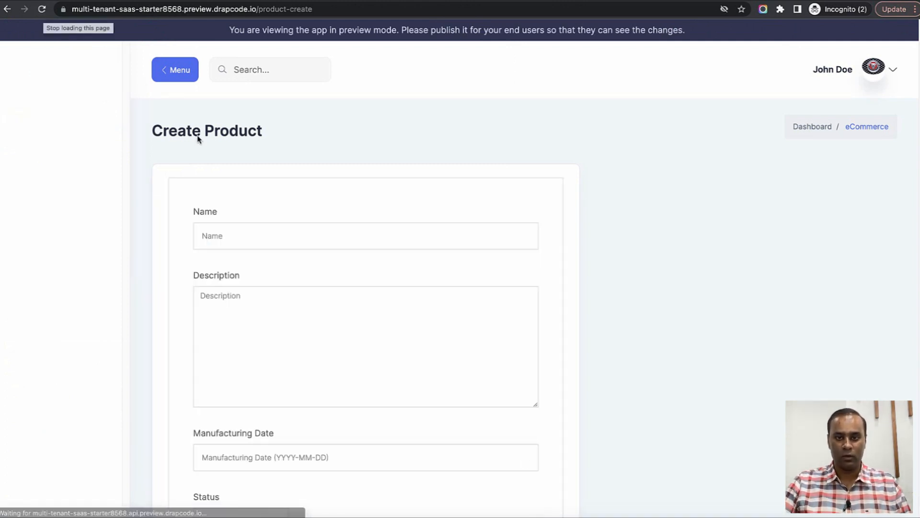
{"action": "scroll", "coordinate": [480, 251], "scroll_direction": "down", "scroll_amount": 5}
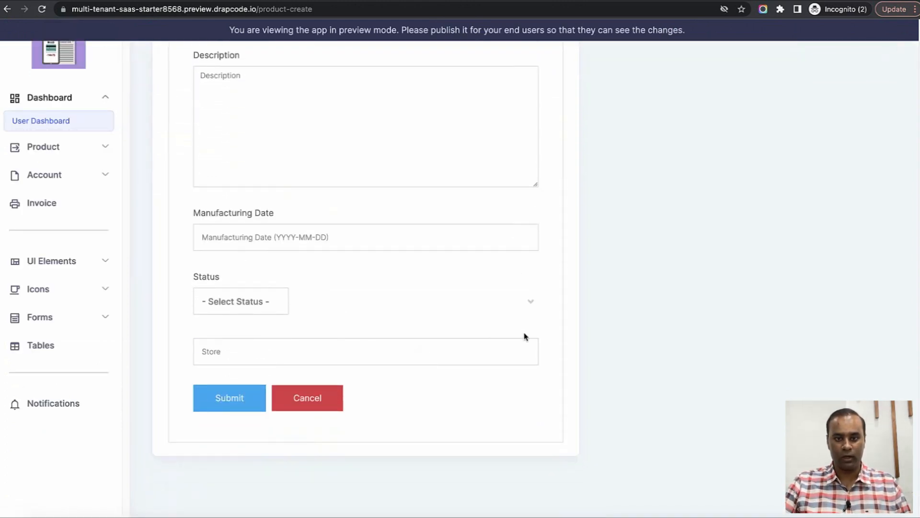
{"action": "scroll", "coordinate": [558, 320], "scroll_direction": "up", "scroll_amount": 1}
{"action": "key", "text": "ctrl+shift+Tab"}
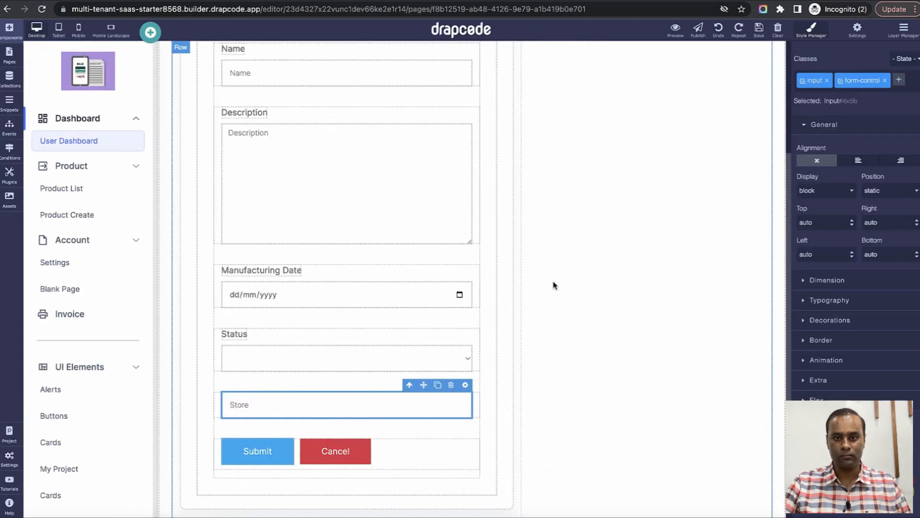
Remove the dc-form-bordered class from the Create Product form.
{"action": "left_click", "coordinate": [495, 281]}
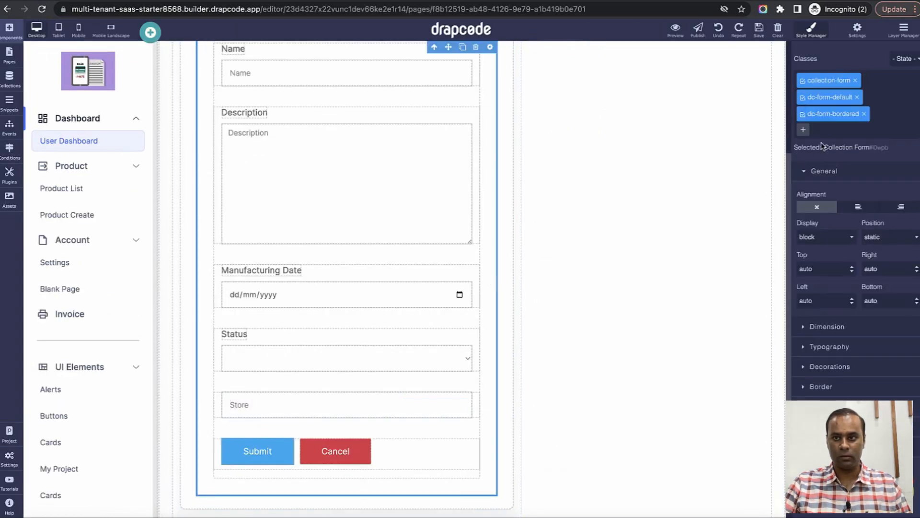
{"action": "left_click", "coordinate": [864, 113]}
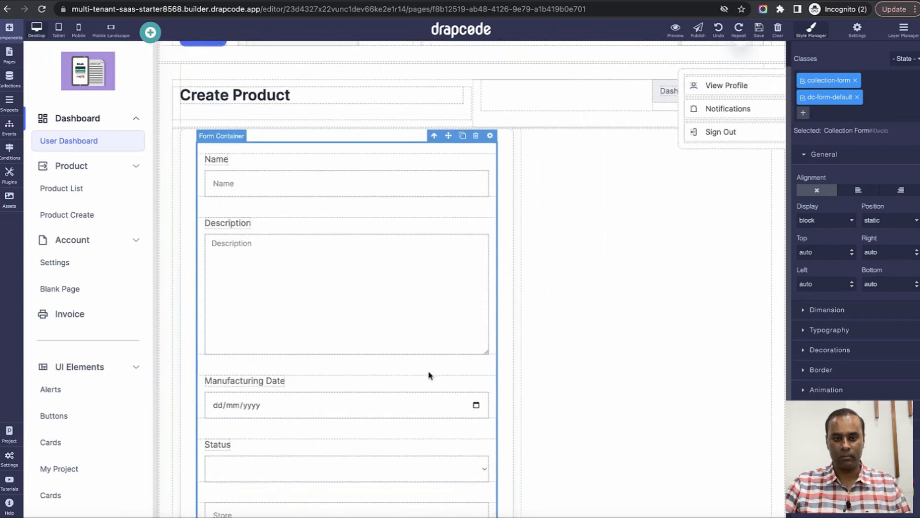
{"action": "scroll", "coordinate": [428, 381], "scroll_direction": "down", "scroll_amount": 3}
Set the Store input's Get Content to Get Value From Logged In User, Field Name Store:Id.
{"action": "left_click", "coordinate": [447, 376]}
{"action": "left_click", "coordinate": [483, 350]}
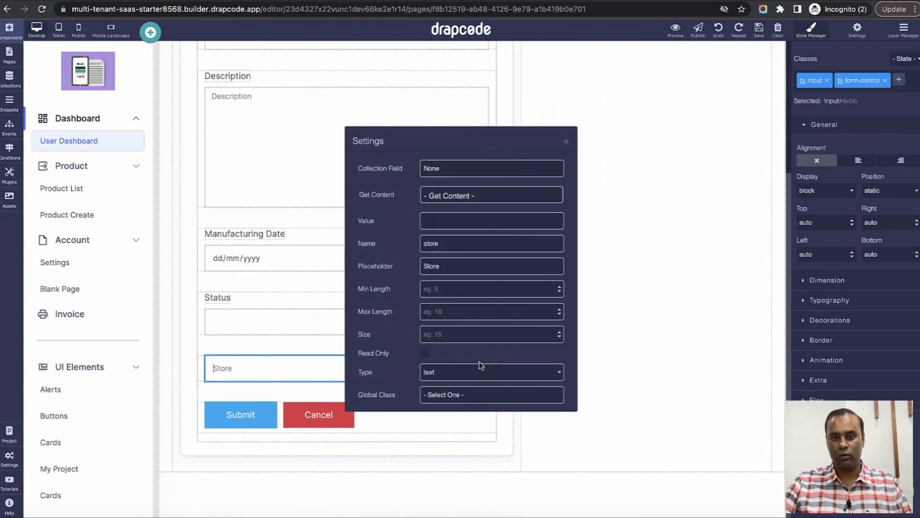
{"action": "left_click", "coordinate": [481, 198]}
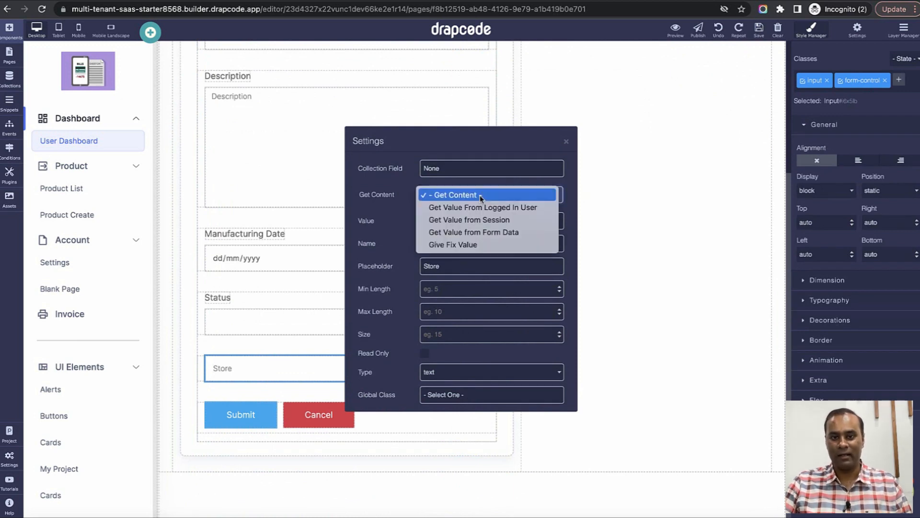
{"action": "left_click", "coordinate": [479, 205]}
{"action": "left_click", "coordinate": [480, 205]}
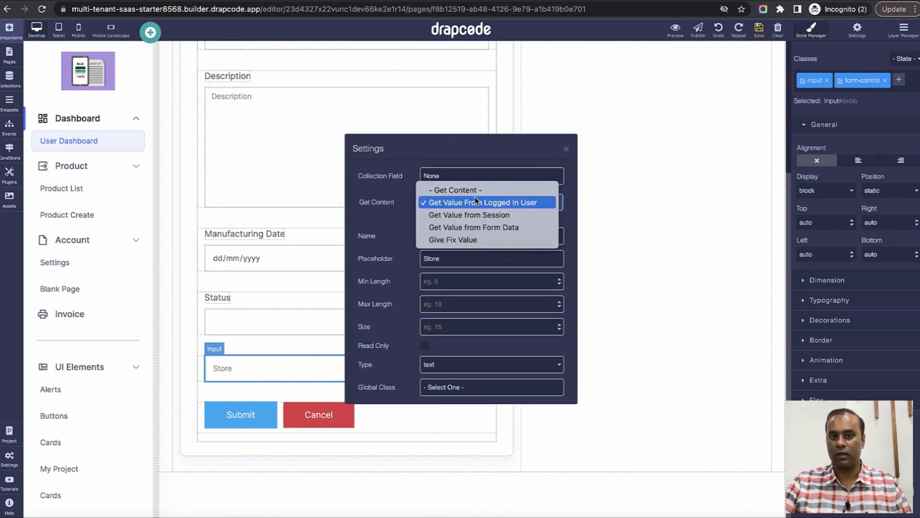
{"action": "left_click", "coordinate": [473, 189]}
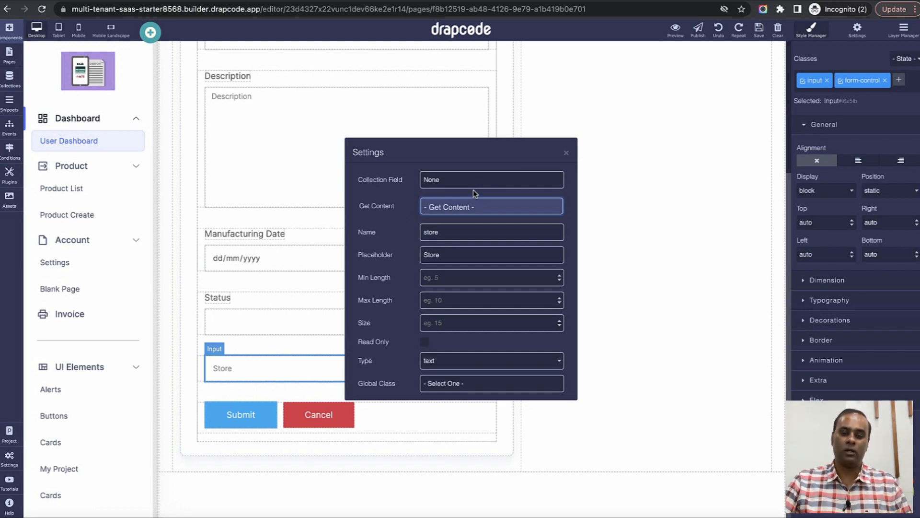
{"action": "left_click", "coordinate": [472, 205]}
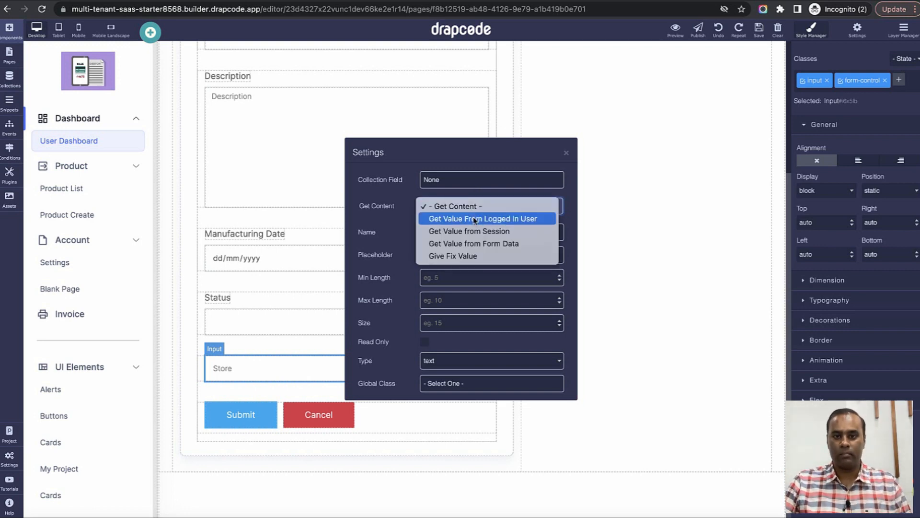
{"action": "left_click", "coordinate": [474, 219]}
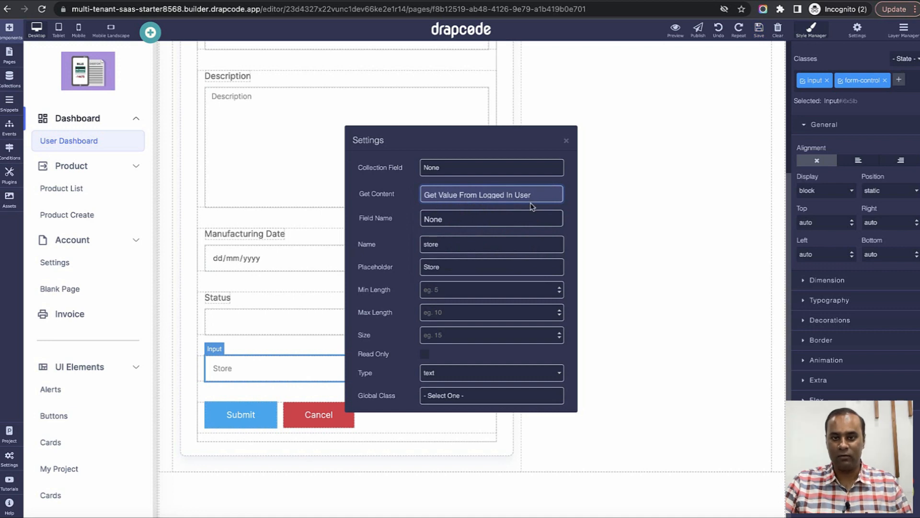
{"action": "left_click", "coordinate": [488, 224]}
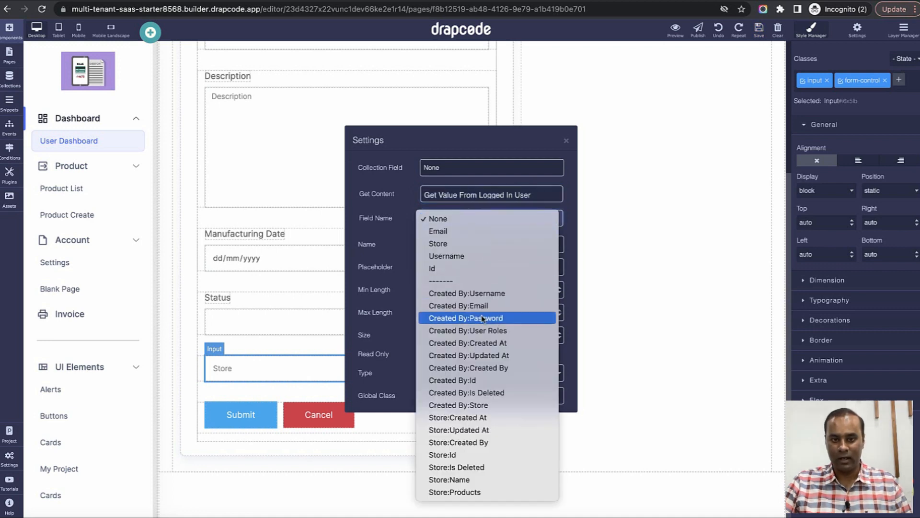
{"action": "left_click", "coordinate": [485, 455]}
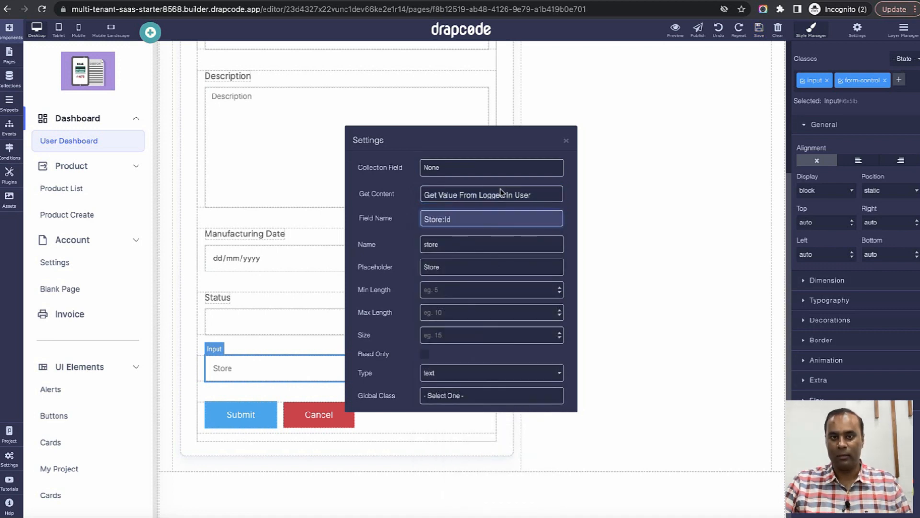
{"action": "left_click", "coordinate": [504, 155]}
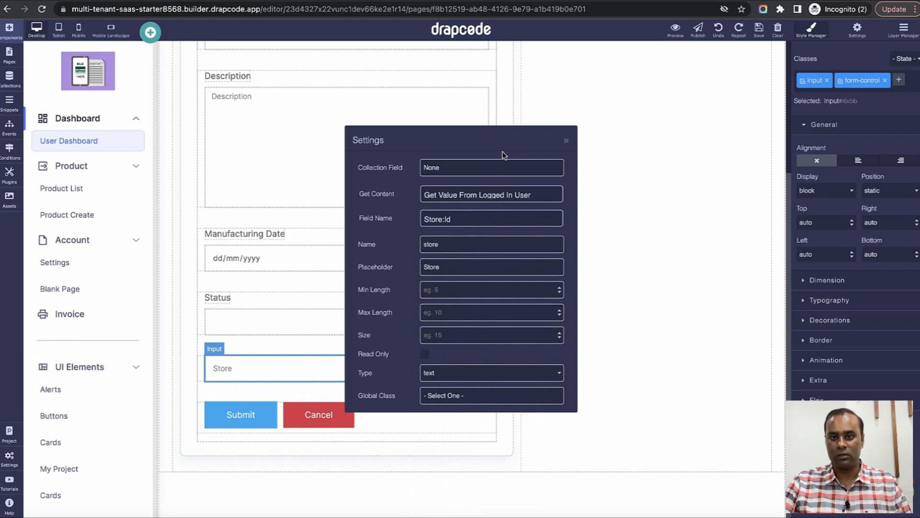
{"action": "left_click", "coordinate": [566, 142]}
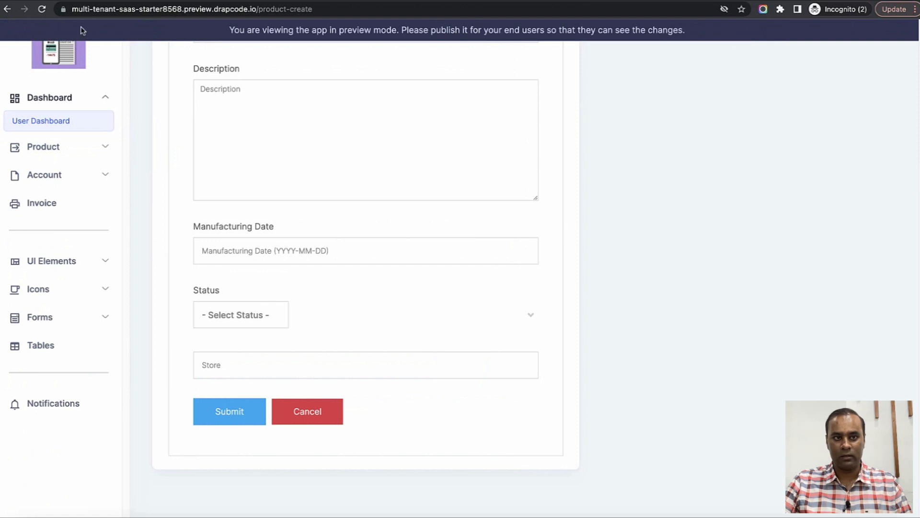
Reload the preview and select the Store field's auto-filled store ID to inspect it.
{"action": "left_click", "coordinate": [42, 9]}
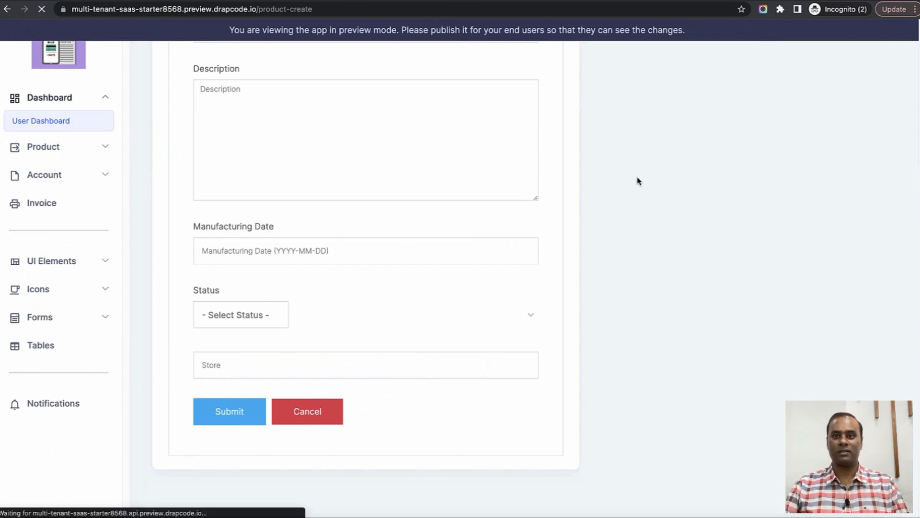
{"action": "scroll", "coordinate": [638, 181], "scroll_direction": "down", "scroll_amount": 4}
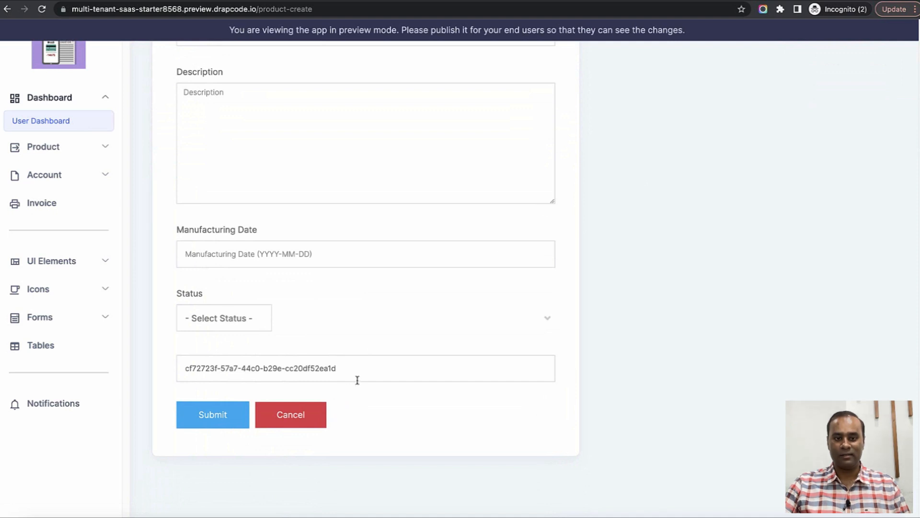
{"action": "triple_click", "coordinate": [357, 380]}
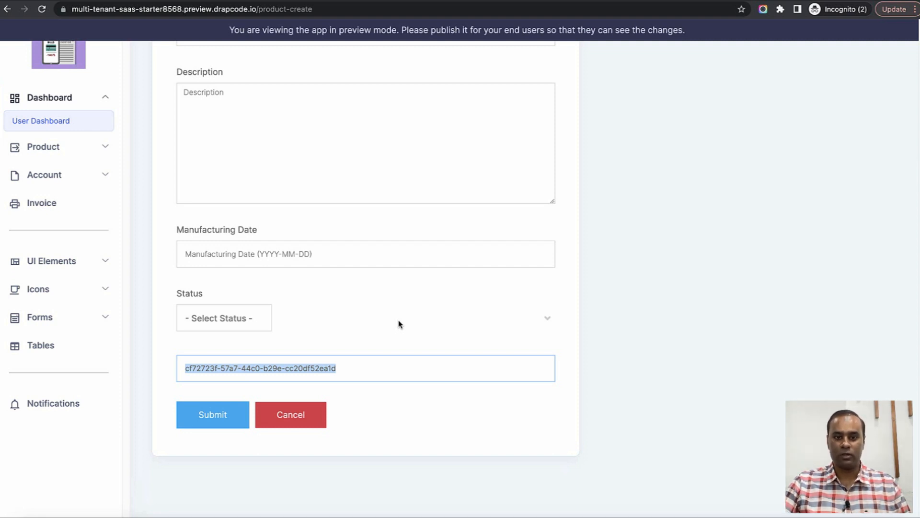
{"action": "left_click", "coordinate": [603, 304]}
{"action": "scroll", "coordinate": [605, 303], "scroll_direction": "up", "scroll_amount": 4}
{"action": "scroll", "coordinate": [608, 303], "scroll_direction": "down", "scroll_amount": 4}
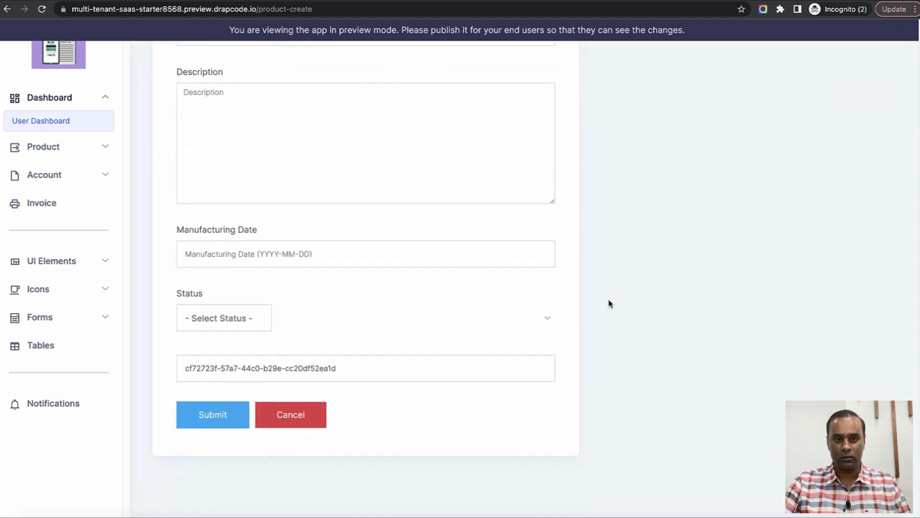
{"action": "scroll", "coordinate": [609, 304], "scroll_direction": "up", "scroll_amount": 1}
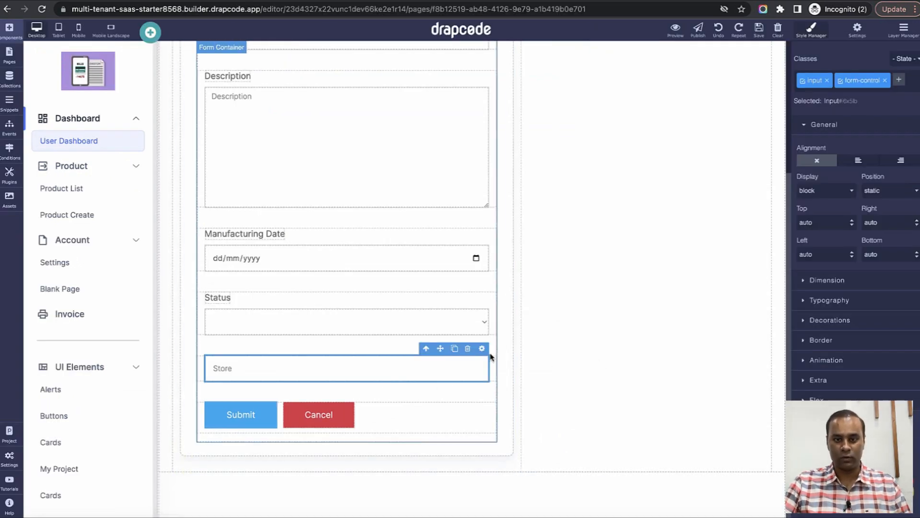
Change the Store input's Type to hidden, then select the Status dropdown's column.
{"action": "left_click", "coordinate": [484, 350]}
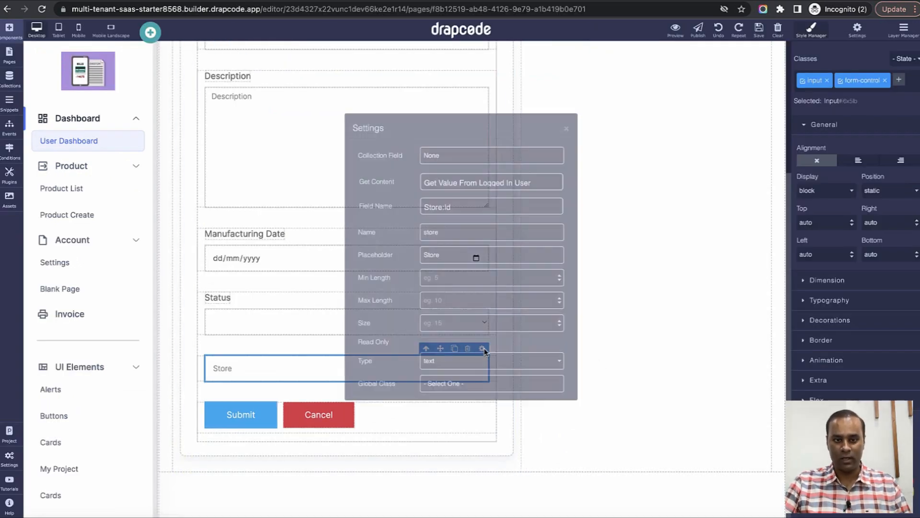
{"action": "left_click", "coordinate": [433, 373]}
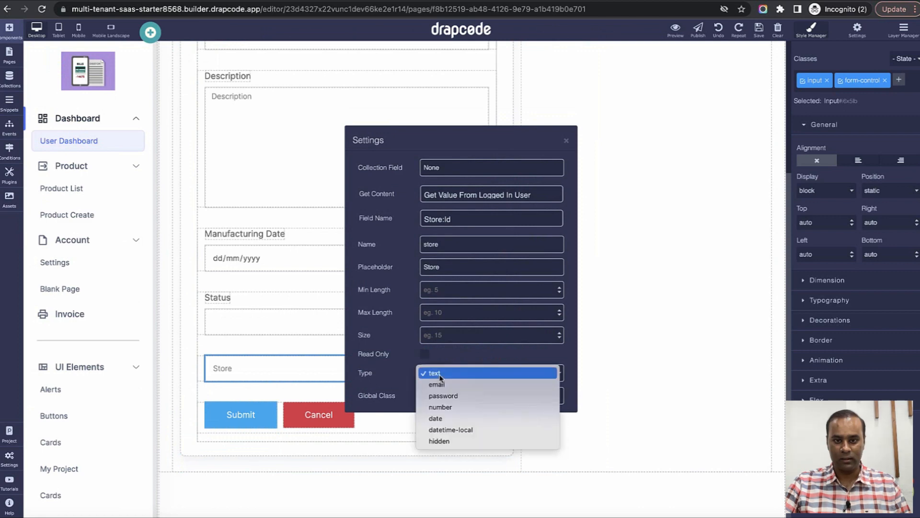
{"action": "left_click", "coordinate": [446, 441]}
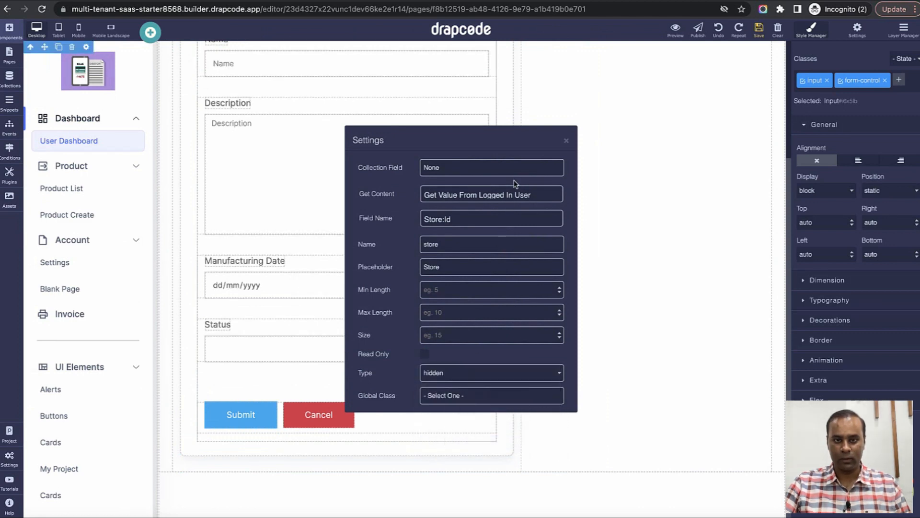
{"action": "left_click", "coordinate": [566, 141]}
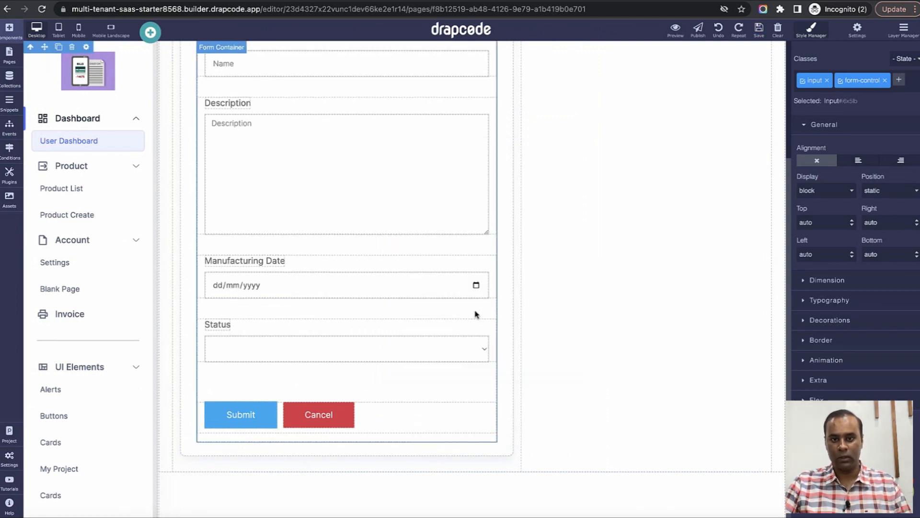
{"action": "left_click", "coordinate": [468, 348]}
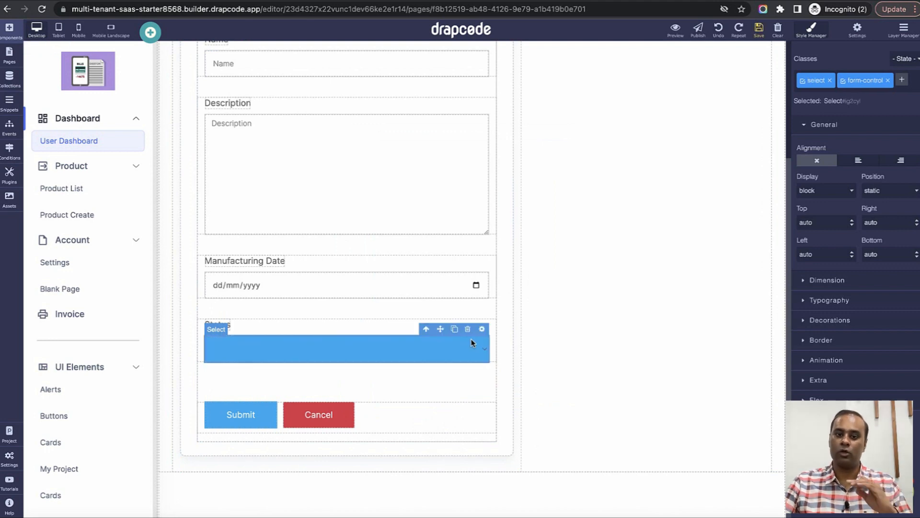
{"action": "left_click", "coordinate": [401, 329]}
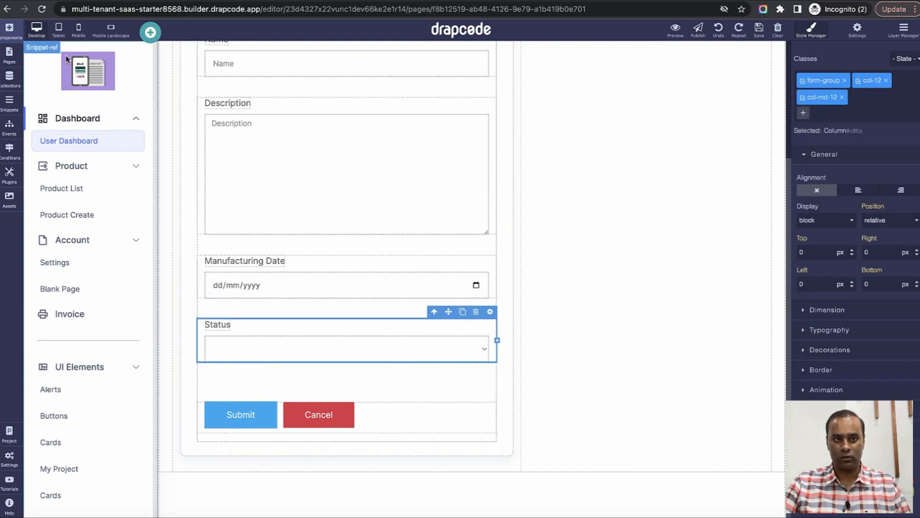
Add a new input field above Status and copy the Status dropdown's field name.
{"action": "left_click", "coordinate": [20, 34]}
{"action": "scroll", "coordinate": [85, 256], "scroll_direction": "down", "scroll_amount": 4}
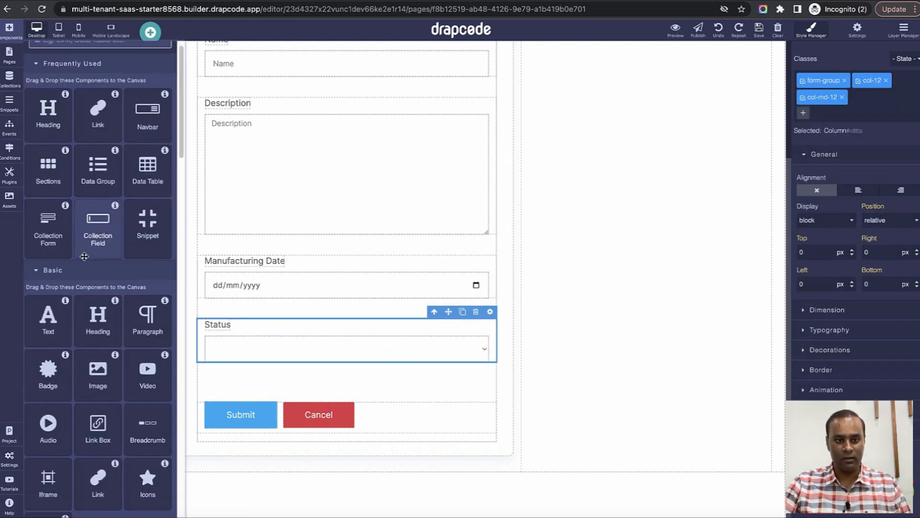
{"action": "scroll", "coordinate": [84, 256], "scroll_direction": "down", "scroll_amount": 10}
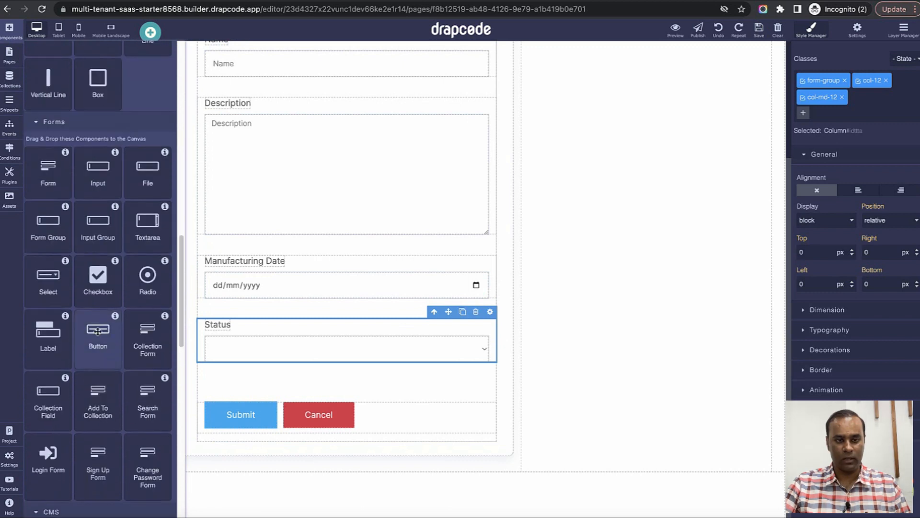
{"action": "left_click_drag", "start_coordinate": [98, 170], "coordinate": [244, 314]}
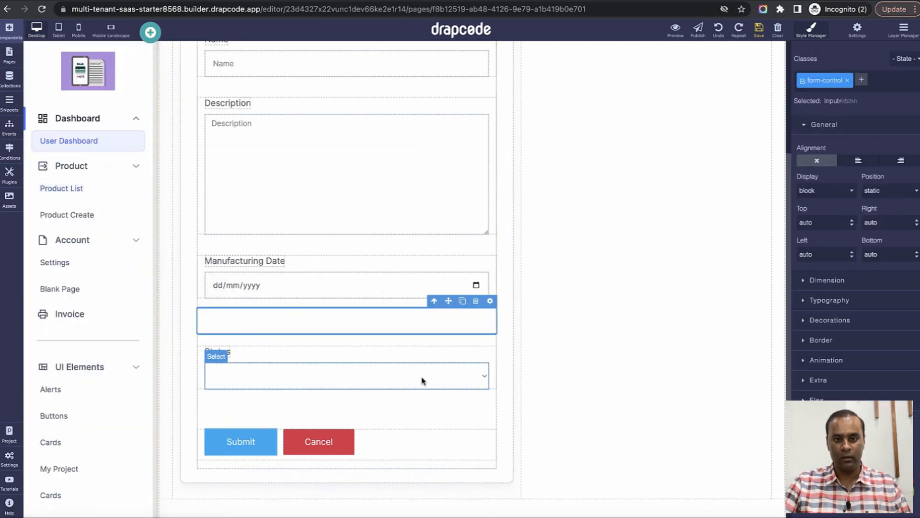
{"action": "left_click", "coordinate": [464, 374]}
{"action": "left_click", "coordinate": [482, 355]}
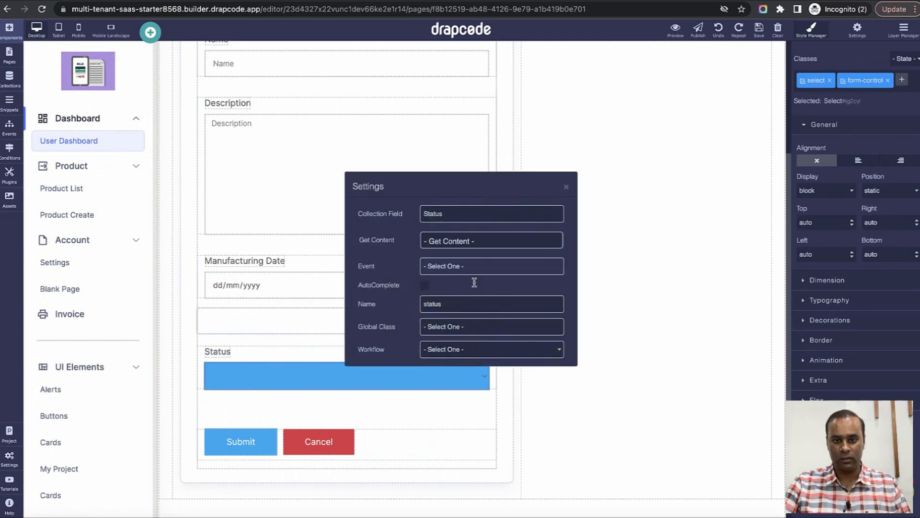
{"action": "double_click", "coordinate": [472, 306]}
{"action": "key", "text": "super+c"}
{"action": "left_click", "coordinate": [566, 186]}
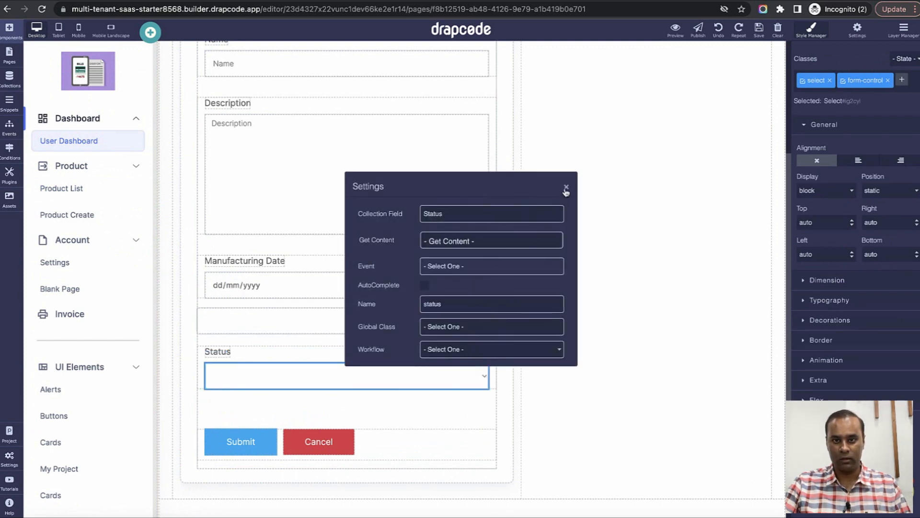
Rename the new input to status and give it the fixed value Available.
{"action": "left_click", "coordinate": [463, 317]}
{"action": "left_click", "coordinate": [487, 307]}
{"action": "double_click", "coordinate": [463, 246]}
{"action": "key", "text": "super+v"}
{"action": "left_click", "coordinate": [476, 201]}
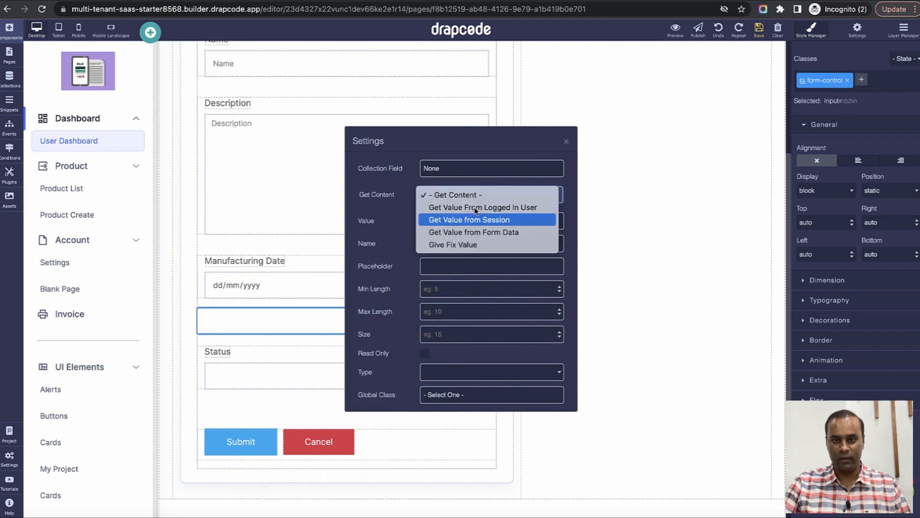
{"action": "left_click", "coordinate": [478, 244]}
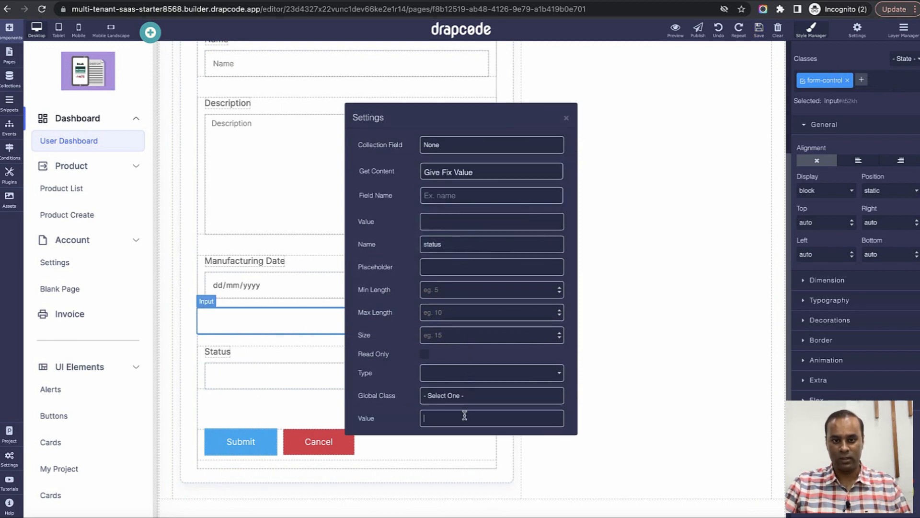
{"action": "type", "text": "Available"}
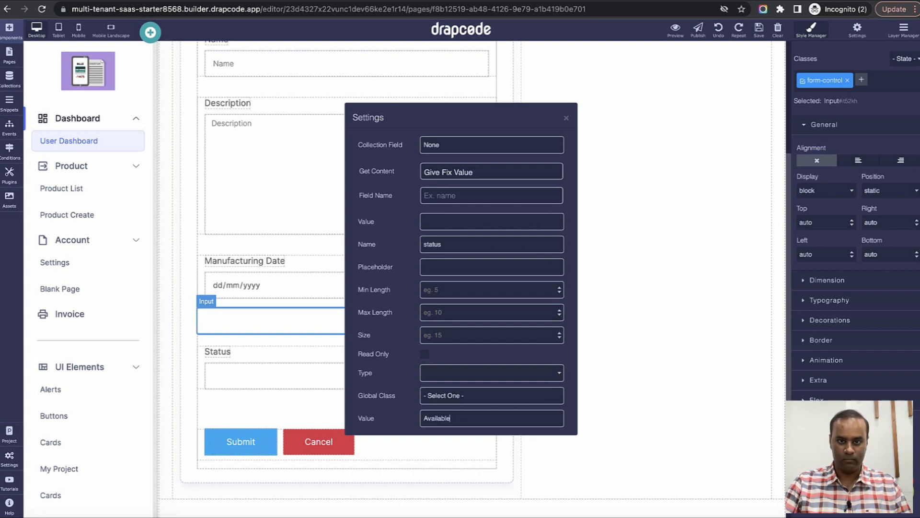
{"action": "left_click", "coordinate": [566, 118]}
Delete the Status dropdown and set the new status input's Type to hidden.
{"action": "left_click", "coordinate": [453, 357]}
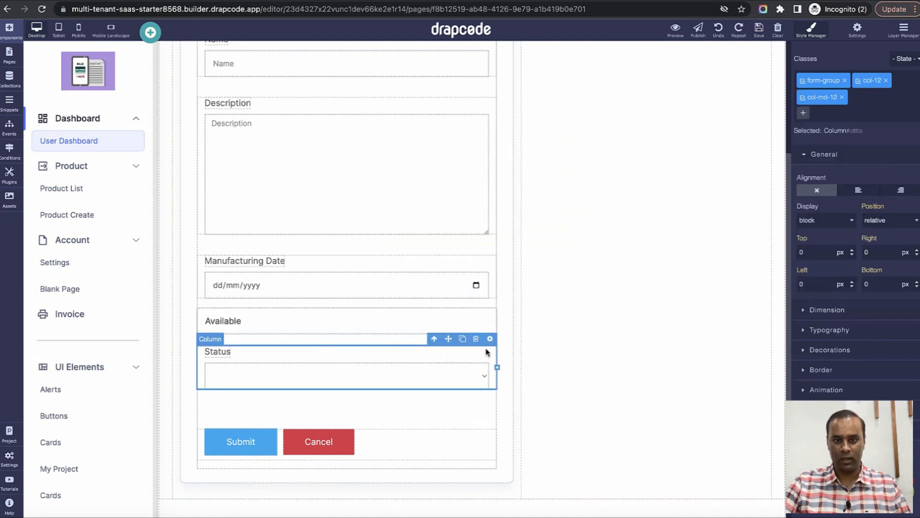
{"action": "left_click", "coordinate": [475, 339]}
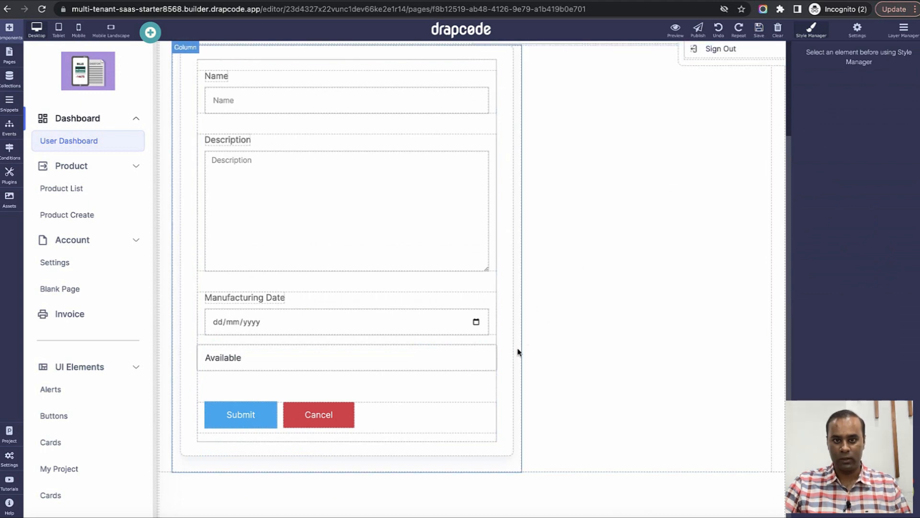
{"action": "left_click", "coordinate": [479, 357]}
{"action": "left_click", "coordinate": [488, 342]}
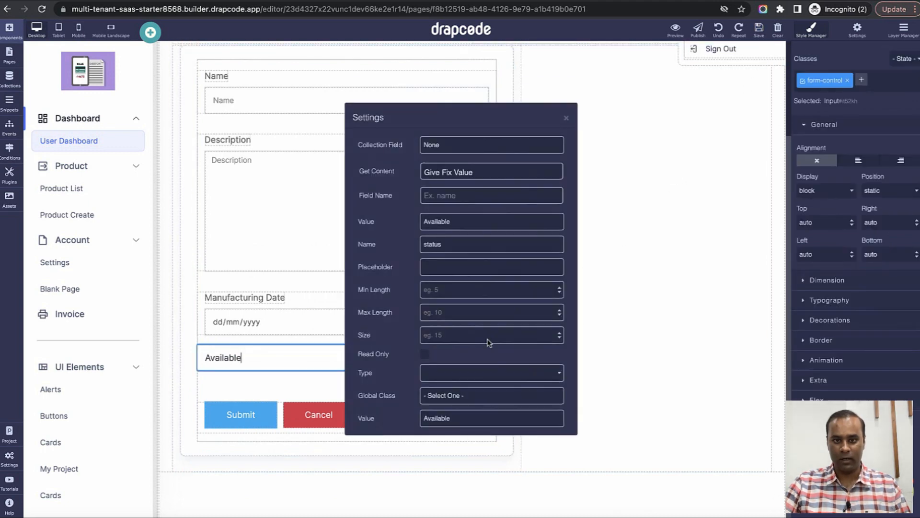
{"action": "left_click", "coordinate": [450, 379]}
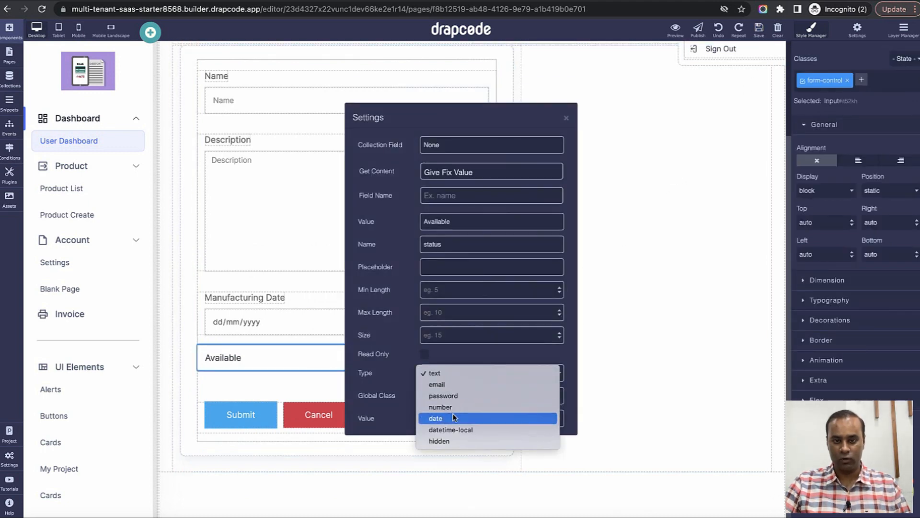
{"action": "left_click", "coordinate": [458, 442]}
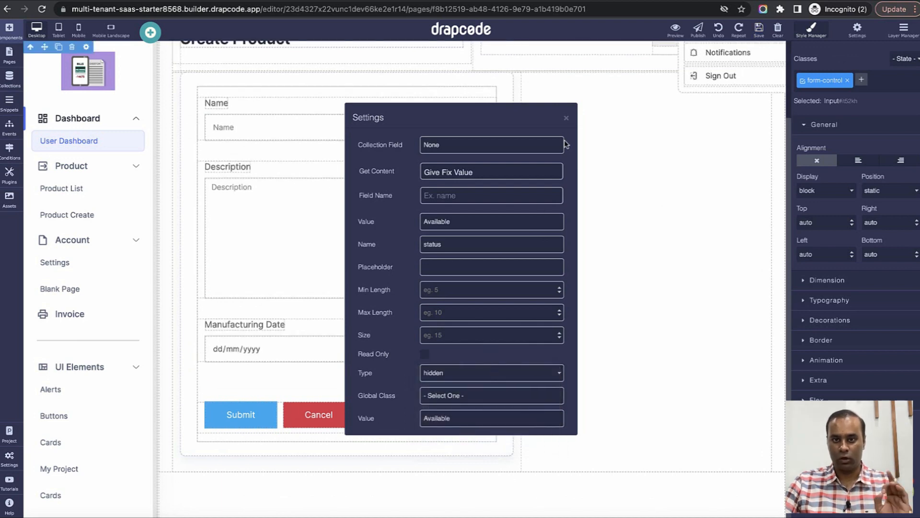
{"action": "left_click", "coordinate": [567, 118]}
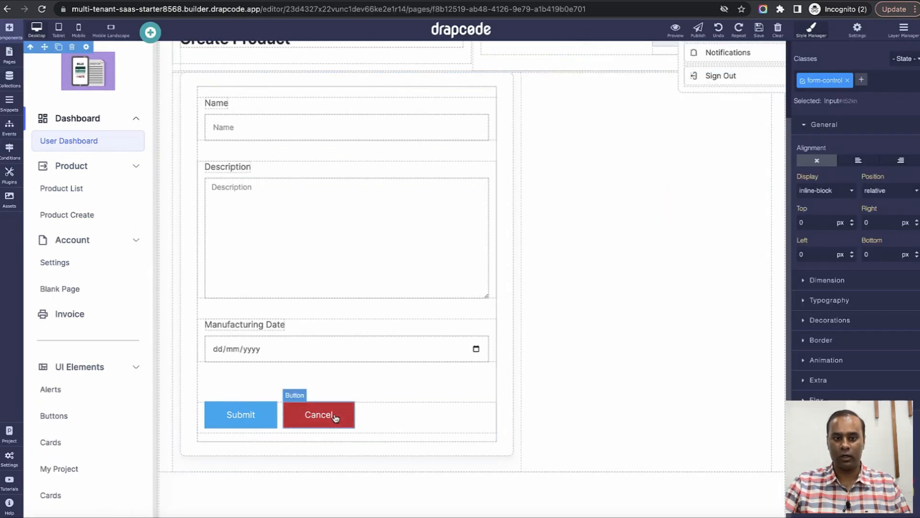
Delete the Cancel button from the form and reload the preview.
{"action": "left_click", "coordinate": [319, 415]}
{"action": "left_click", "coordinate": [333, 390]}
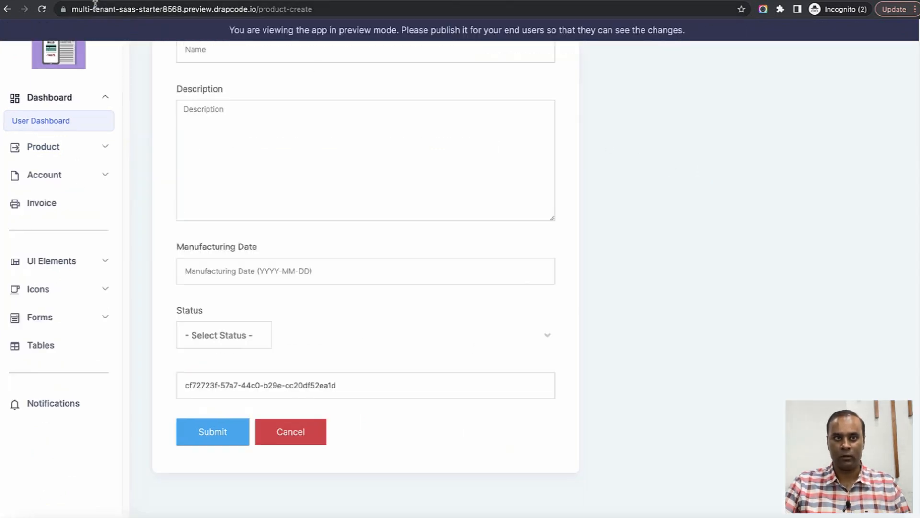
{"action": "left_click", "coordinate": [42, 9]}
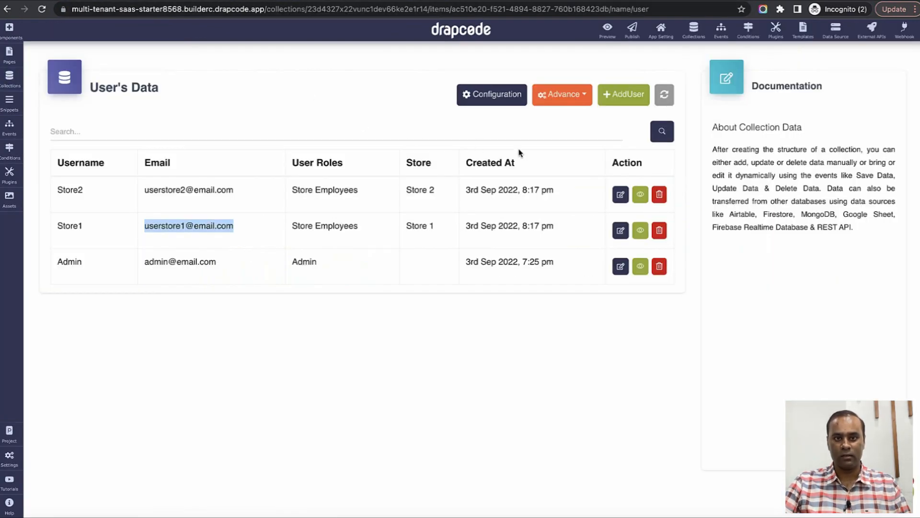
Check the stored Product records under Collections, then return to the Create Product preview.
{"action": "left_click", "coordinate": [581, 145]}
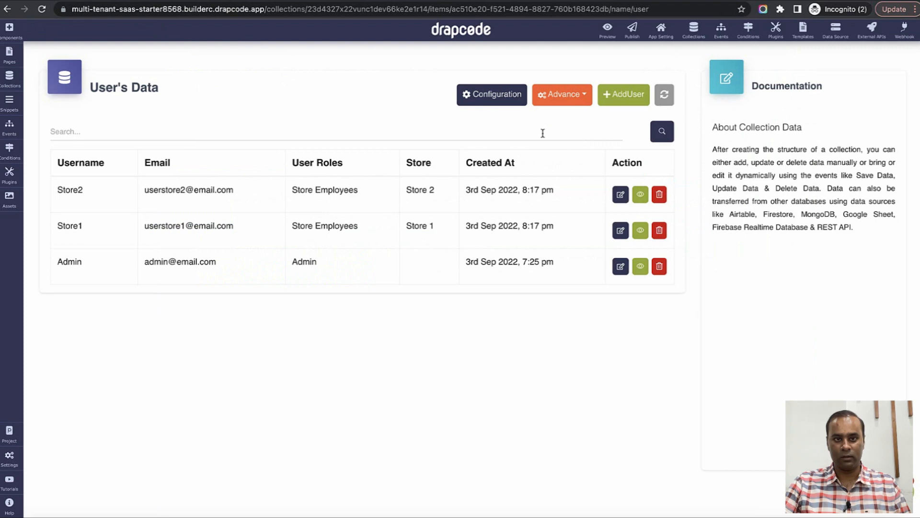
{"action": "left_click", "coordinate": [693, 29]}
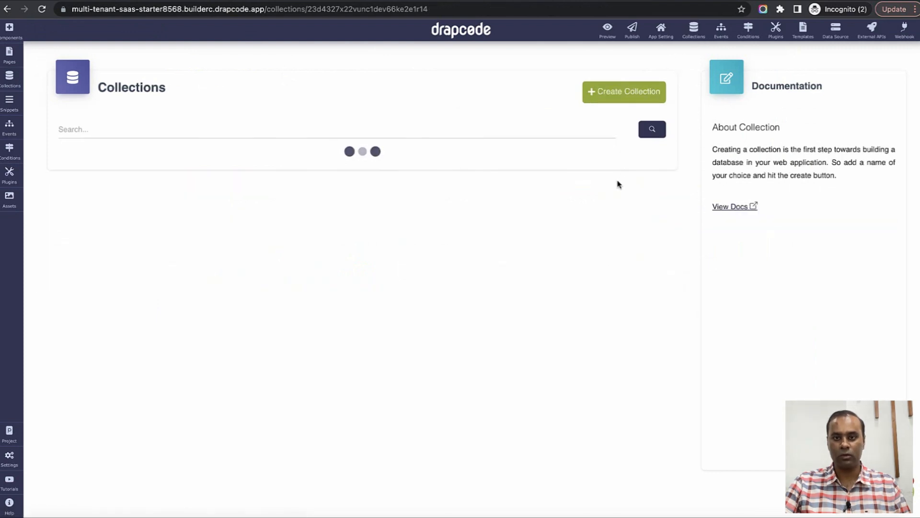
{"action": "left_click", "coordinate": [614, 183]}
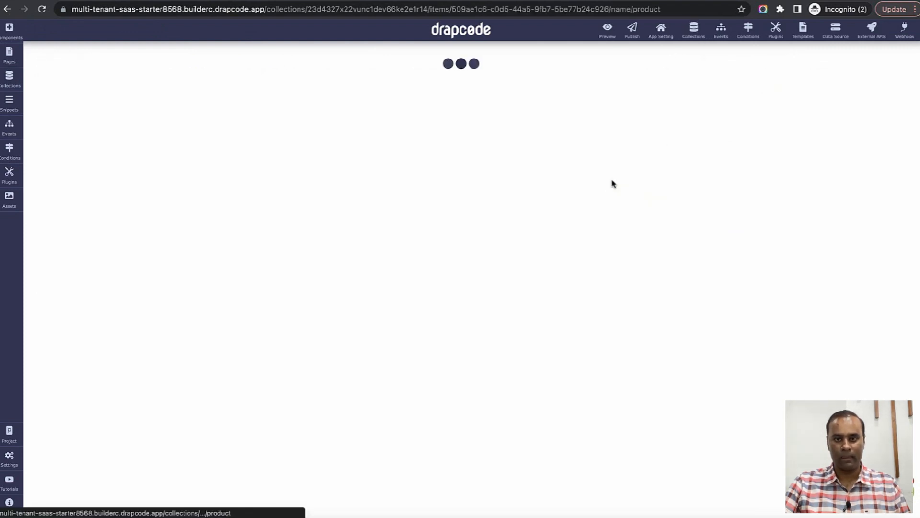
{"action": "left_click_drag", "start_coordinate": [57, 194], "coordinate": [186, 325]}
{"action": "left_click", "coordinate": [363, 319]}
{"action": "left_click", "coordinate": [679, 1]}
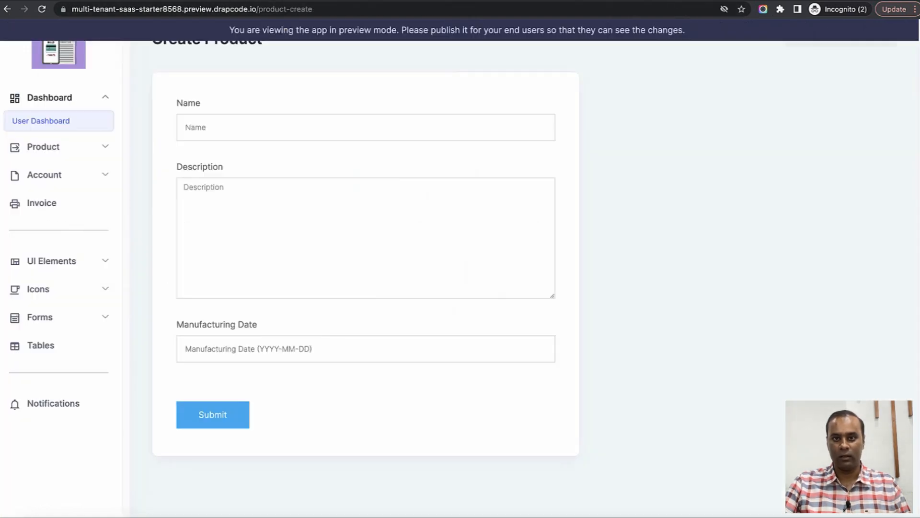
{"action": "scroll", "coordinate": [456, 250], "scroll_direction": "up", "scroll_amount": 2}
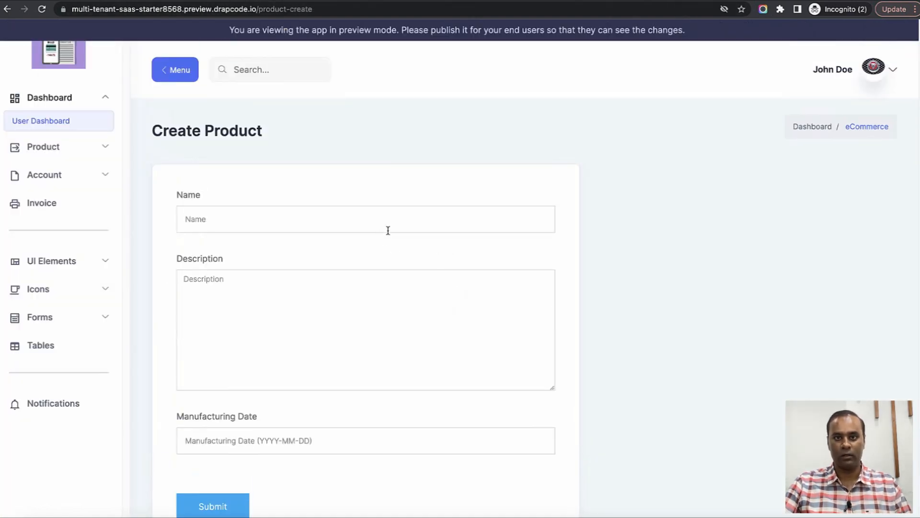
{"action": "left_click", "coordinate": [345, 1]}
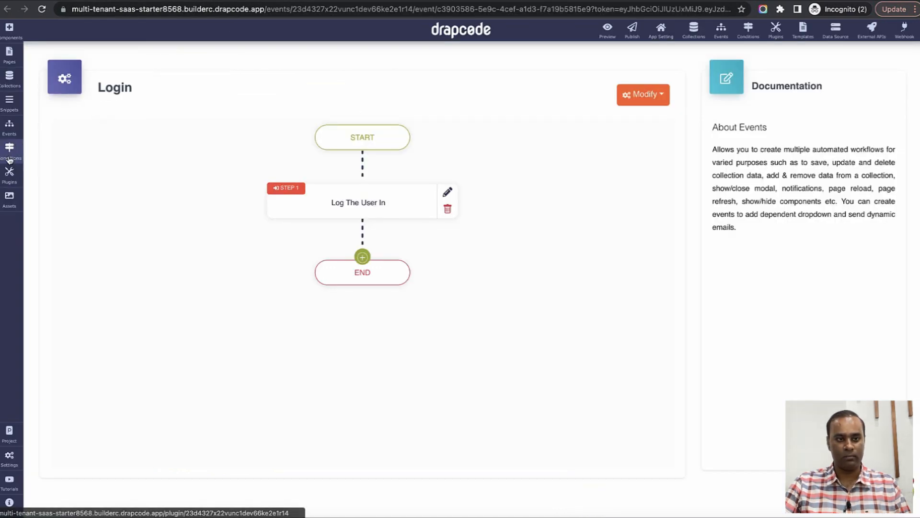
{"action": "left_click", "coordinate": [9, 127]}
{"action": "left_click", "coordinate": [76, 211]}
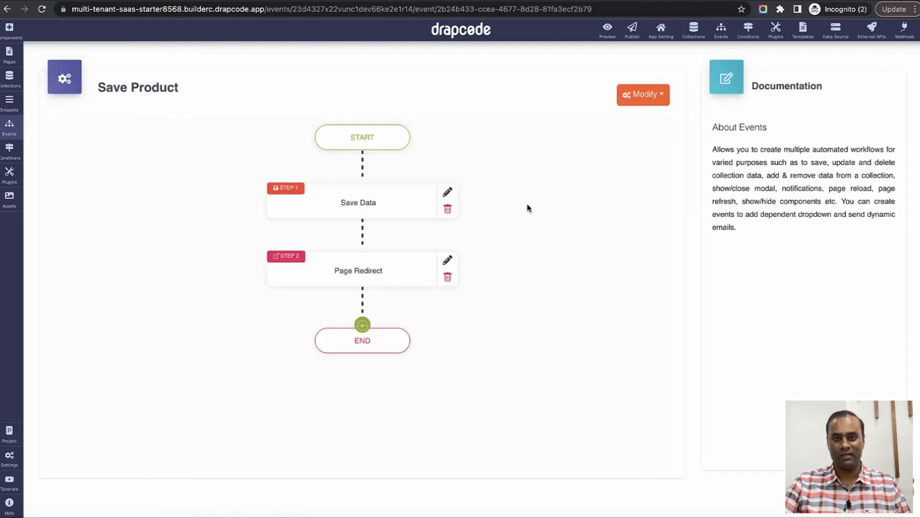
{"action": "left_click", "coordinate": [447, 192]}
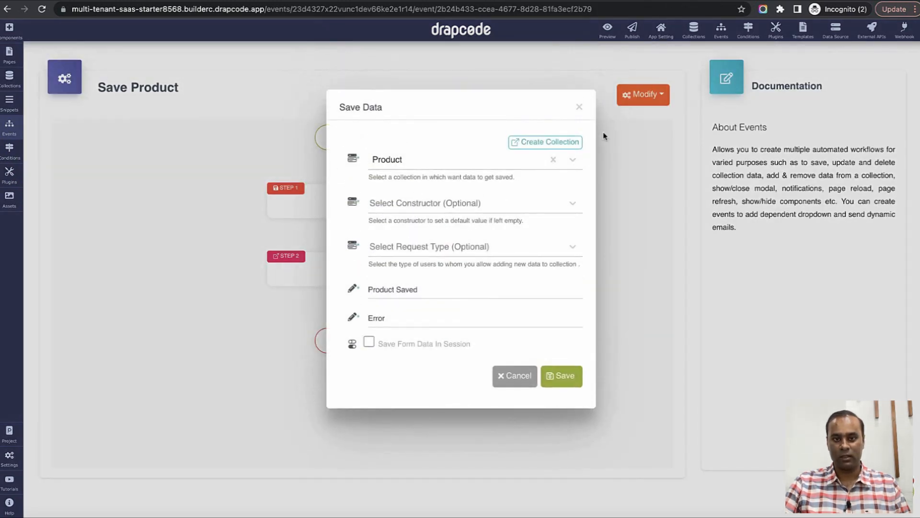
{"action": "left_click", "coordinate": [579, 107]}
{"action": "left_click", "coordinate": [448, 260]}
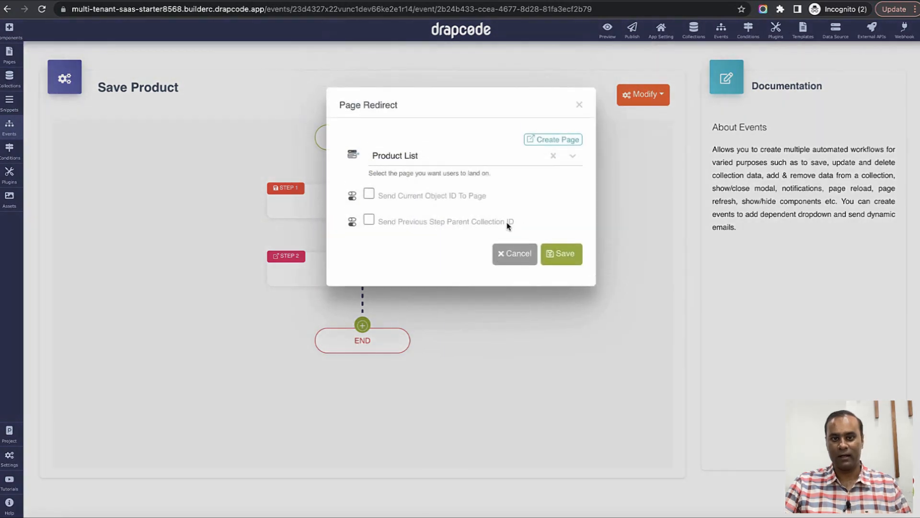
{"action": "left_click", "coordinate": [581, 109]}
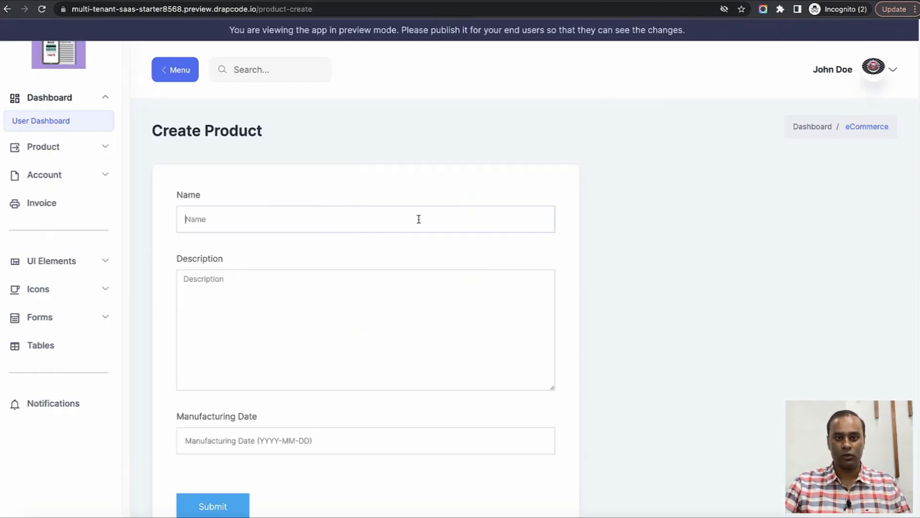
{"action": "left_click", "coordinate": [419, 219]}
Enter the name Product 3 Store 1 and copy it into Description.
{"action": "type", "text": "Product 3 Store"}
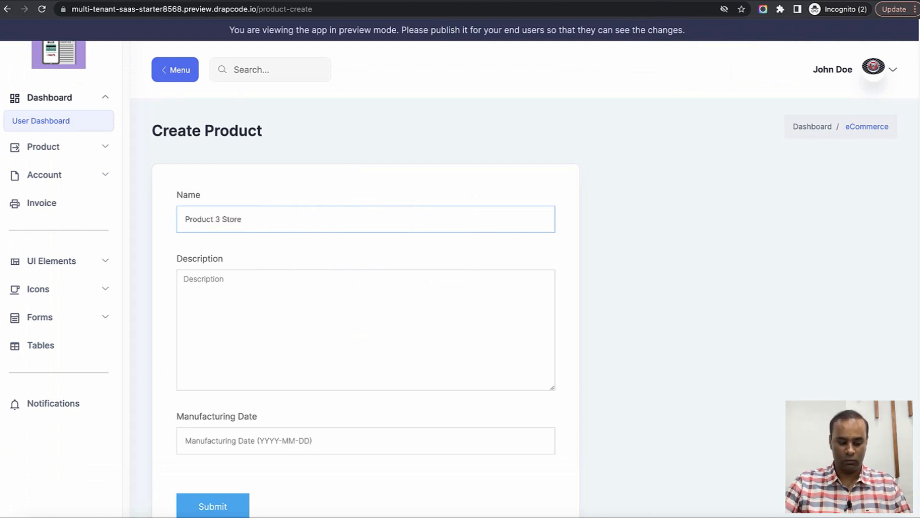
{"action": "scroll", "coordinate": [439, 246], "scroll_direction": "down", "scroll_amount": 2}
{"action": "triple_click", "coordinate": [308, 135]}
{"action": "key", "text": "ctrl+c"}
{"action": "left_click", "coordinate": [310, 243]}
{"action": "key", "text": "ctrl+v"}
Set Manufacturing Date to 1 Sep 2022, submit, and verify the new row under Store 1.
{"action": "left_click", "coordinate": [284, 351]}
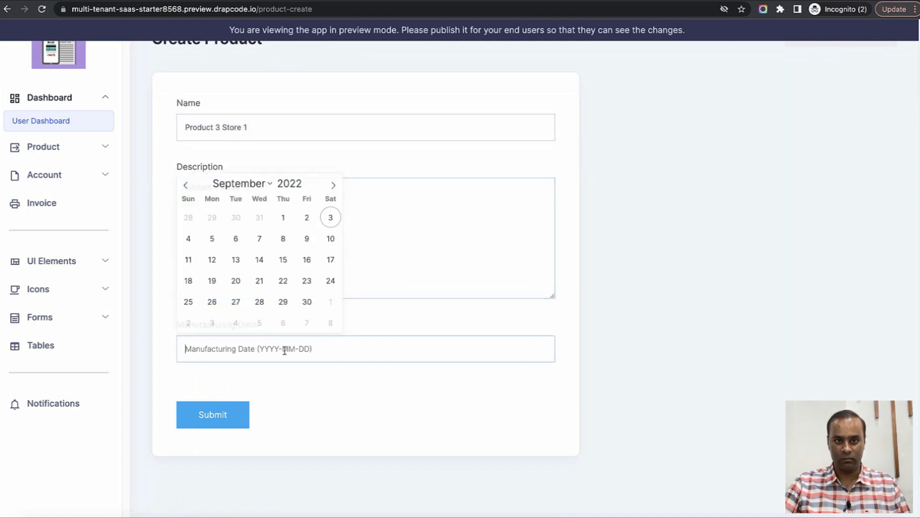
{"action": "left_click", "coordinate": [282, 218]}
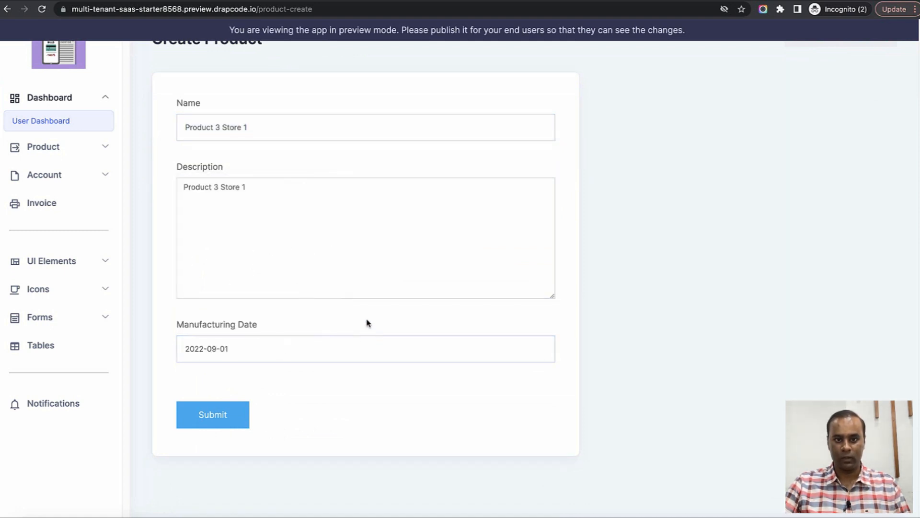
{"action": "left_click", "coordinate": [214, 422]}
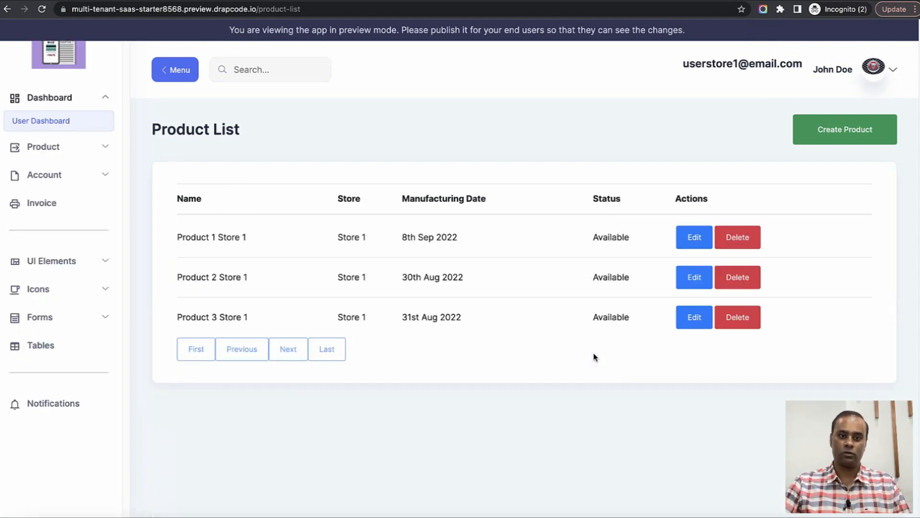
{"action": "left_click_drag", "start_coordinate": [205, 318], "coordinate": [265, 325]}
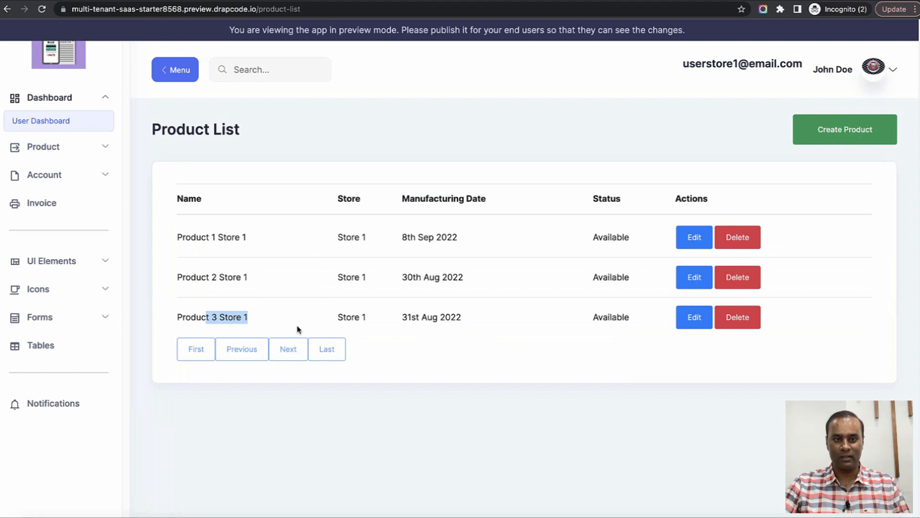
{"action": "left_click_drag", "start_coordinate": [337, 322], "coordinate": [378, 323]}
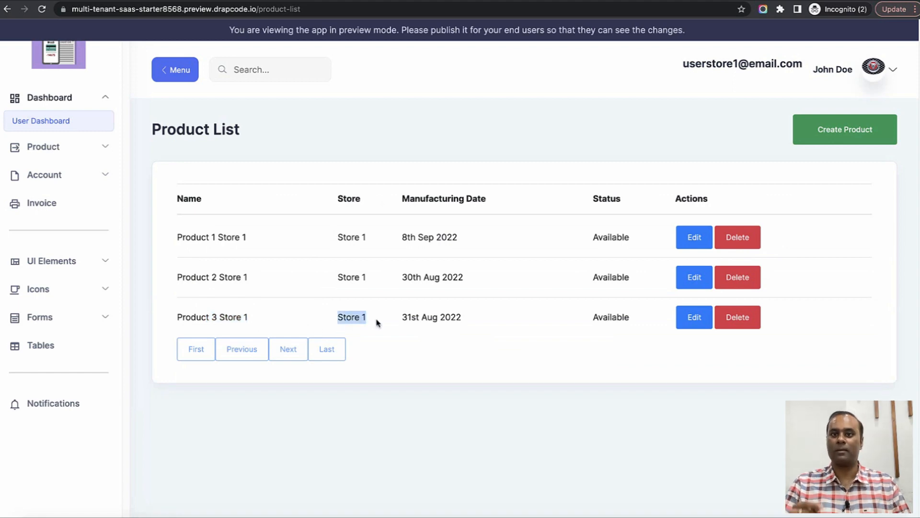
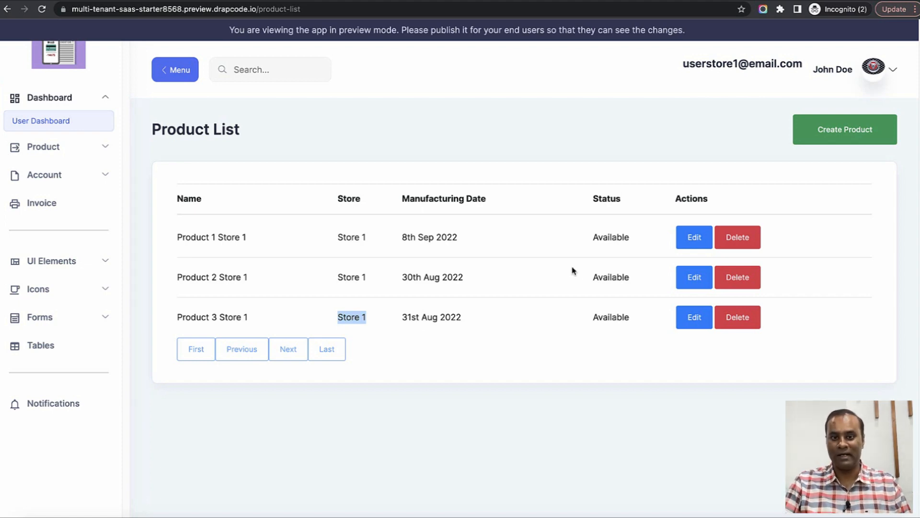
Reload the builder's Product data so the new Product 3 Store 1 record shows at the top.
{"action": "left_click", "coordinate": [558, 264]}
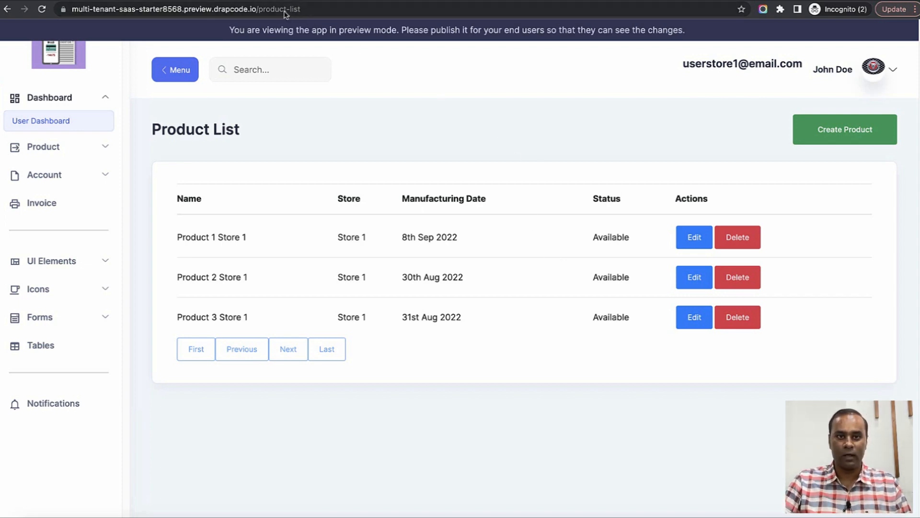
{"action": "left_click", "coordinate": [259, 1]}
{"action": "left_click", "coordinate": [664, 96]}
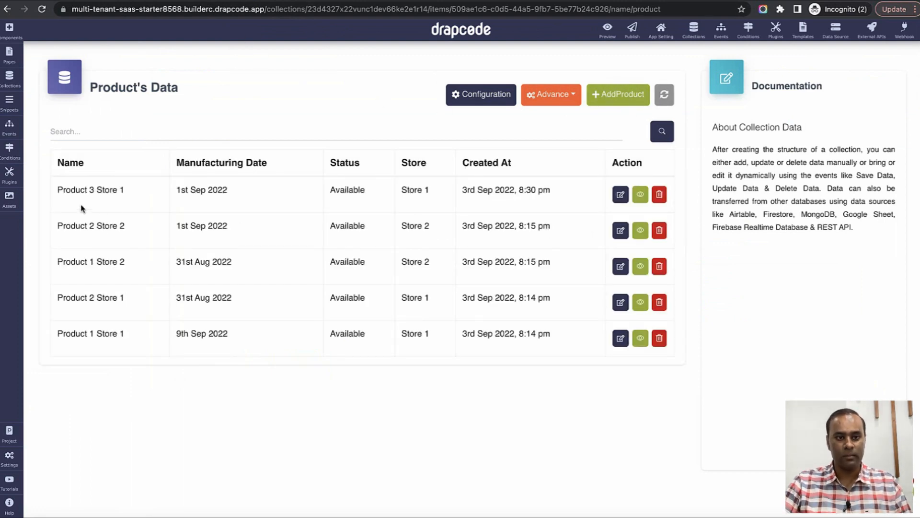
Check Product 3 Store 1's date, status and store values, then return to Collections.
{"action": "left_click_drag", "start_coordinate": [53, 192], "coordinate": [226, 195]}
{"action": "left_click_drag", "start_coordinate": [327, 192], "coordinate": [425, 192]}
{"action": "left_click_drag", "start_coordinate": [425, 192], "coordinate": [459, 195]}
{"action": "left_click", "coordinate": [484, 190]}
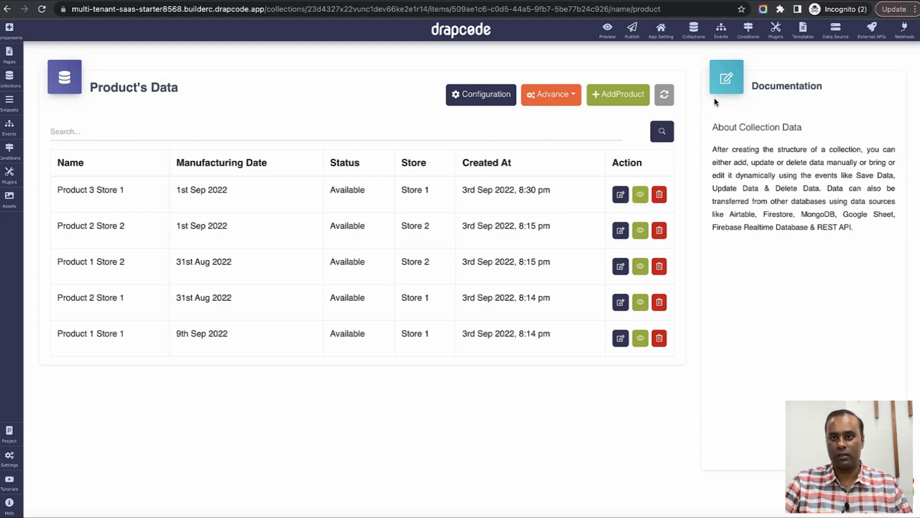
{"action": "left_click", "coordinate": [693, 28]}
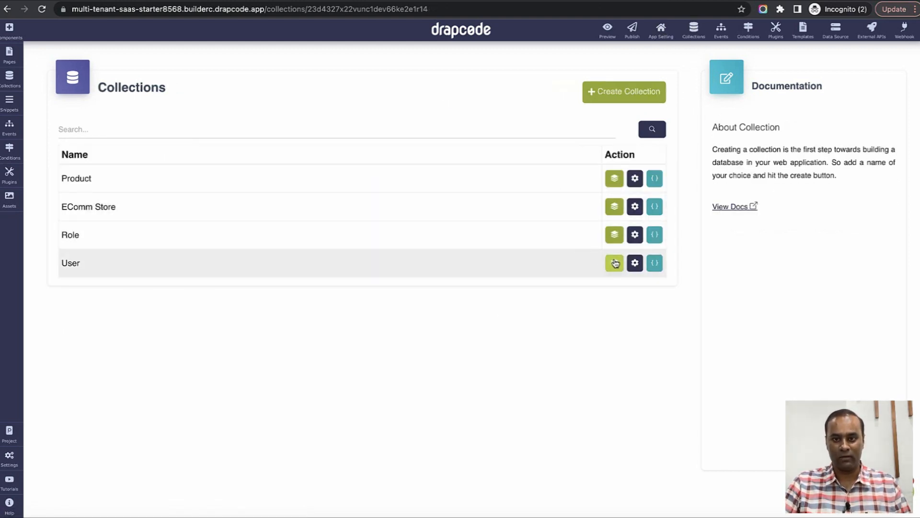
Add a new User record named UserStore1 with an email and password.
{"action": "left_click", "coordinate": [615, 264]}
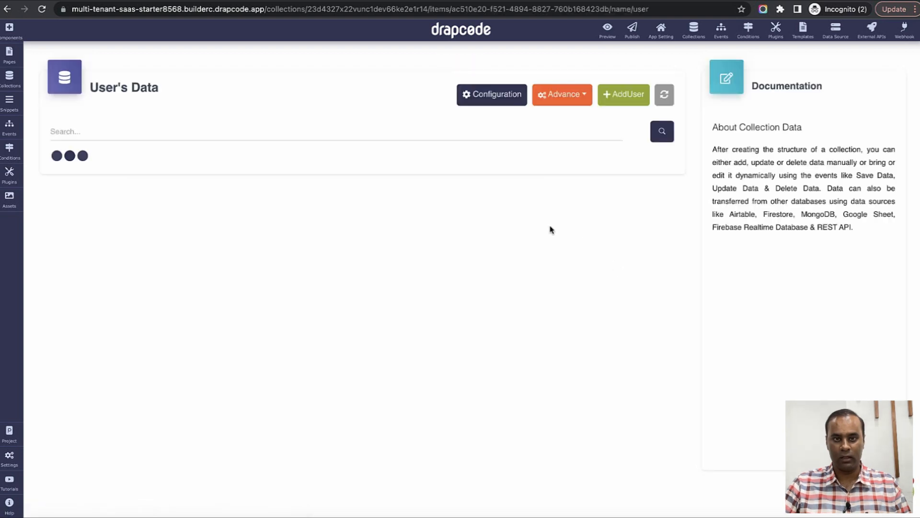
{"action": "left_click", "coordinate": [623, 99]}
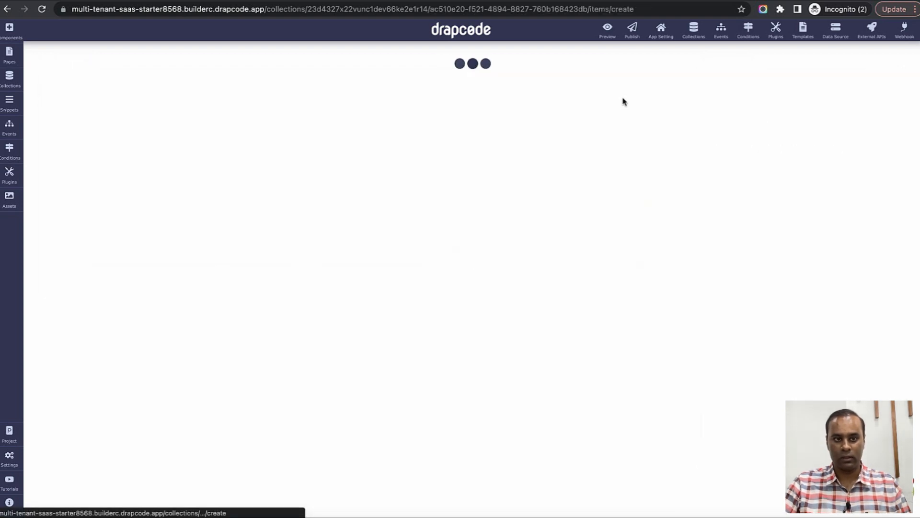
{"action": "type", "text": "UserStore1"}
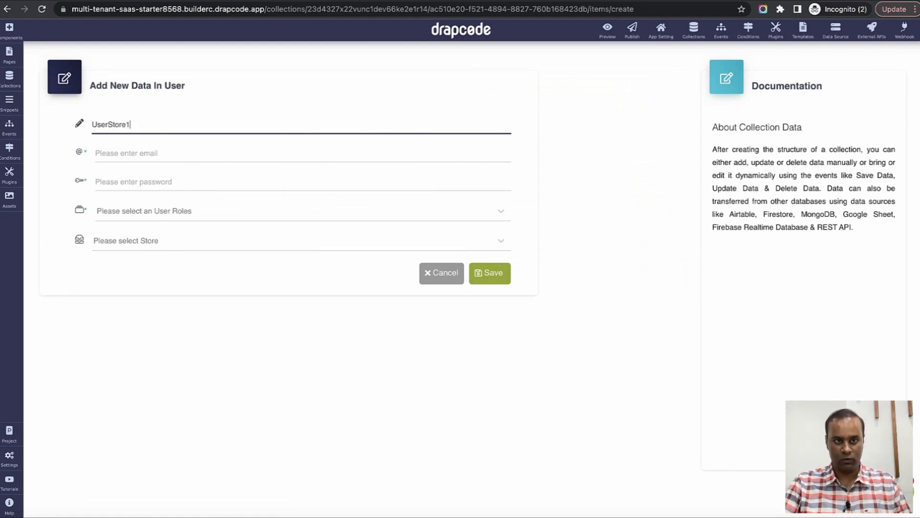
{"action": "key", "text": "Tab"}
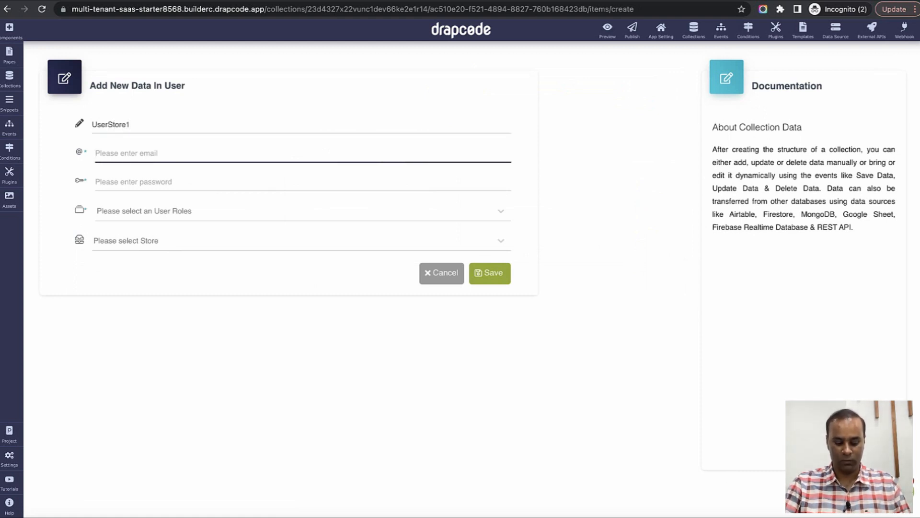
{"action": "type", "text": "storeuser11"}
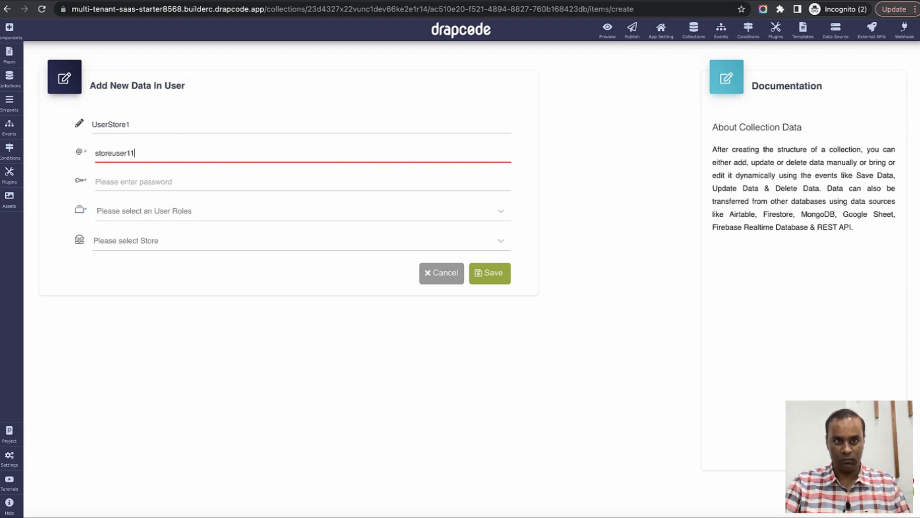
{"action": "type", "text": "@email.c"}
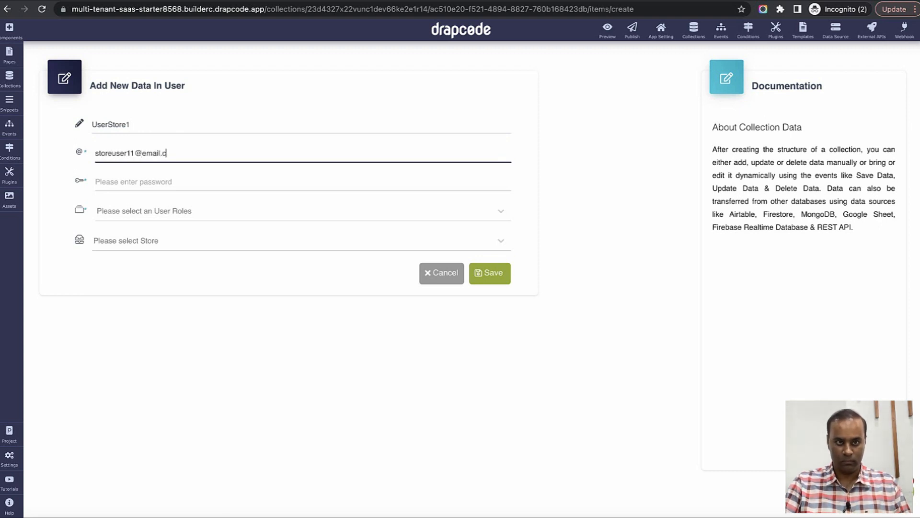
{"action": "key", "text": "ctrl+a"}
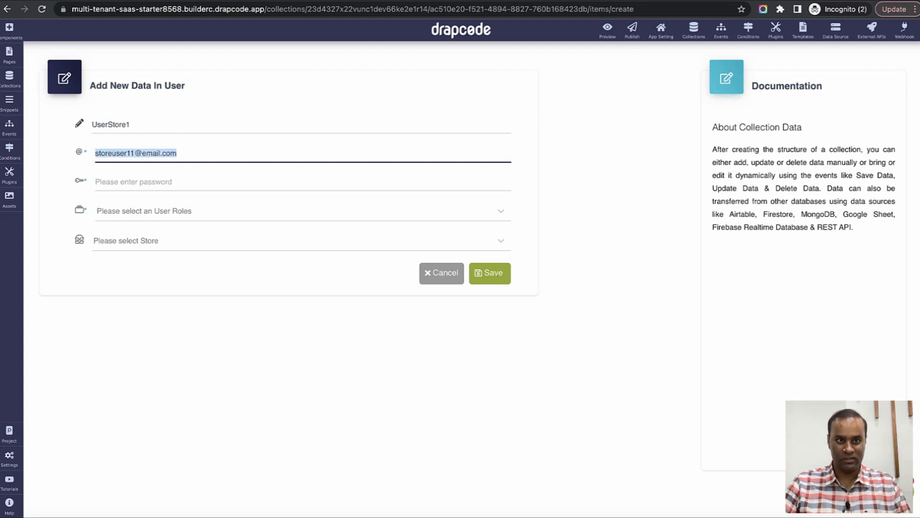
{"action": "key", "text": "Tab"}
{"action": "type", "text": "••"}
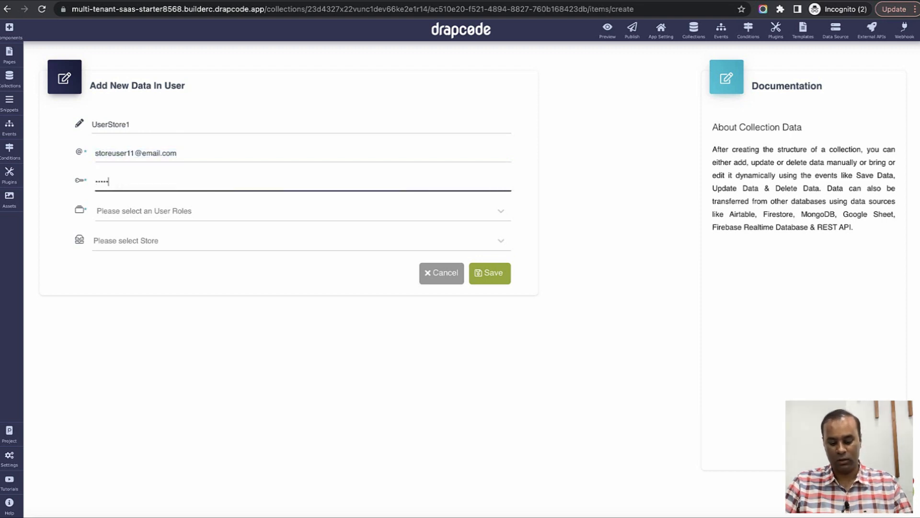
Give the user the Store Employees role and Store 1, then save.
{"action": "left_click", "coordinate": [306, 209]}
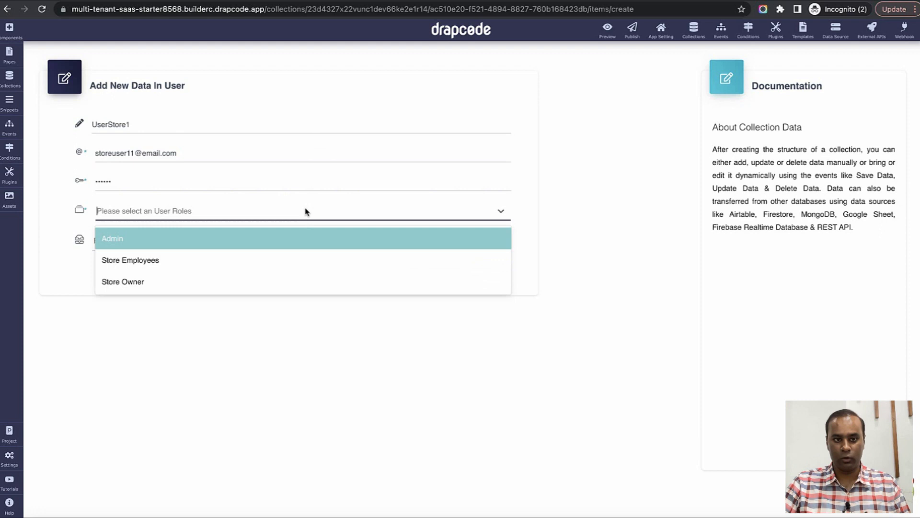
{"action": "left_click", "coordinate": [282, 266]}
{"action": "left_click", "coordinate": [235, 245]}
{"action": "left_click", "coordinate": [224, 274]}
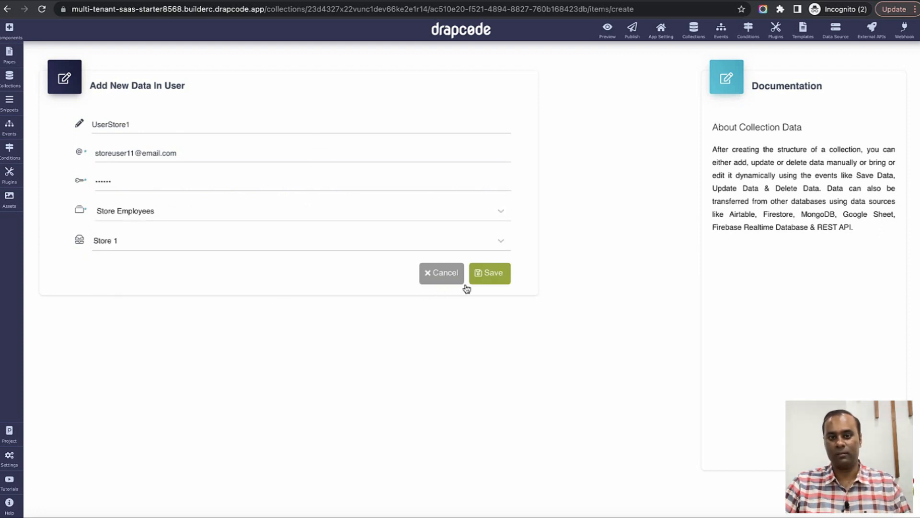
{"action": "left_click", "coordinate": [491, 277]}
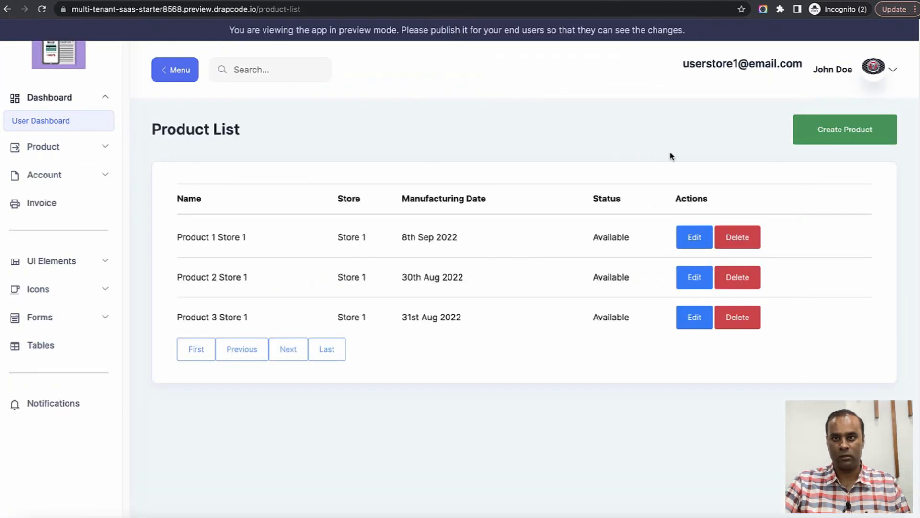
Sign out of the preview, log in with the new store user's email, and open Product List.
{"action": "left_click", "coordinate": [55, 123]}
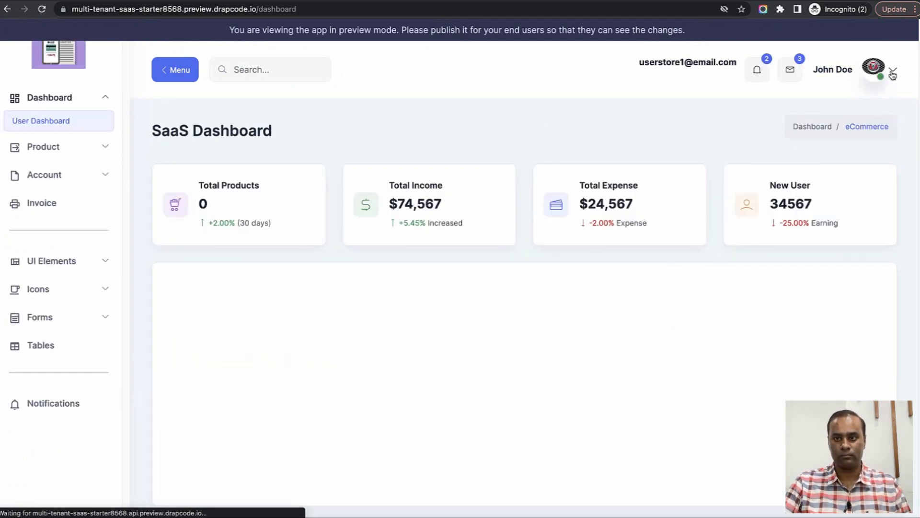
{"action": "left_click", "coordinate": [882, 78]}
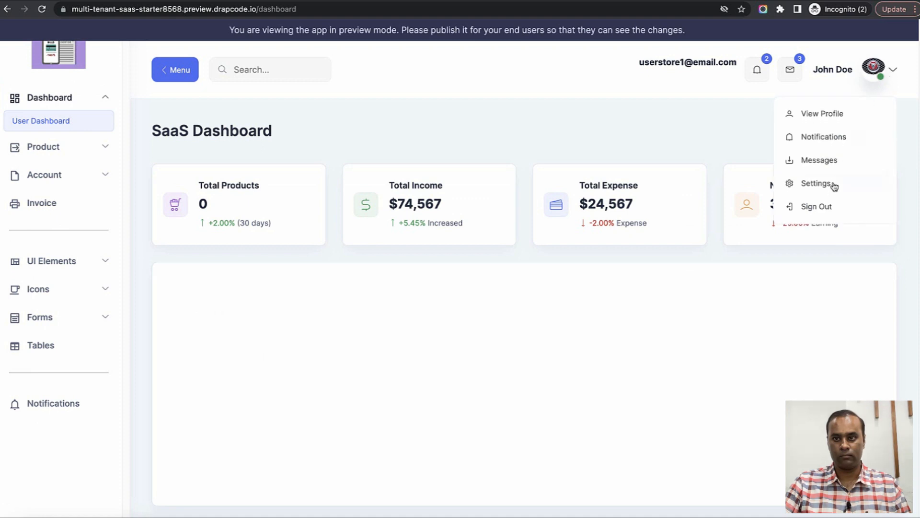
{"action": "left_click", "coordinate": [823, 207]}
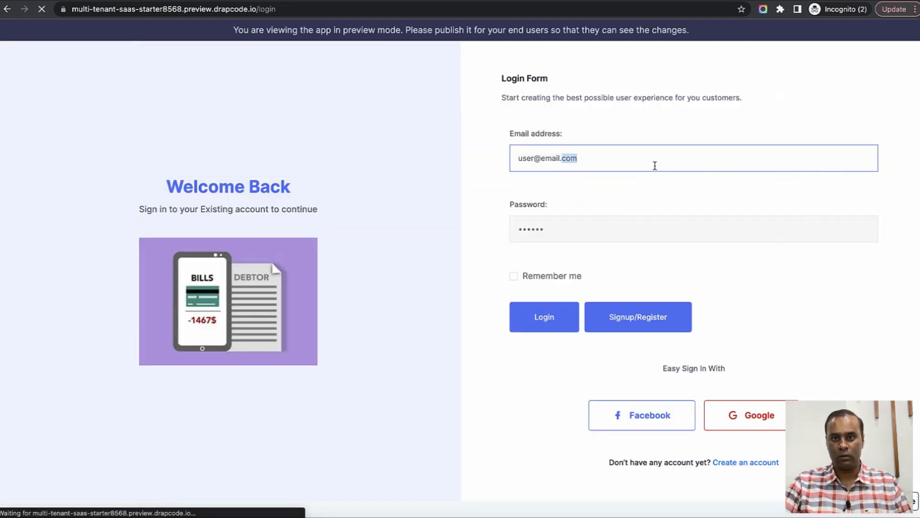
{"action": "triple_click", "coordinate": [655, 163]}
{"action": "type", "text": "storeuser11@email.com"}
{"action": "left_click", "coordinate": [554, 313]}
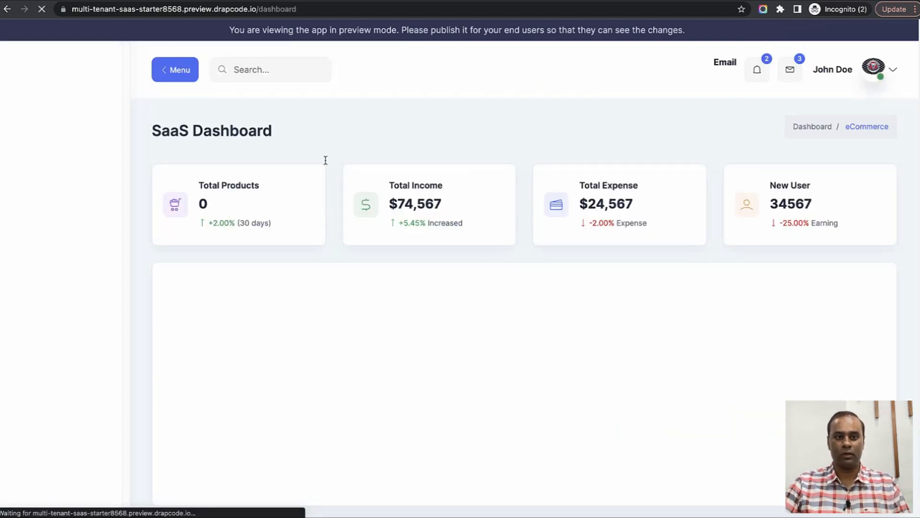
{"action": "left_click", "coordinate": [67, 147]}
{"action": "left_click", "coordinate": [65, 171]}
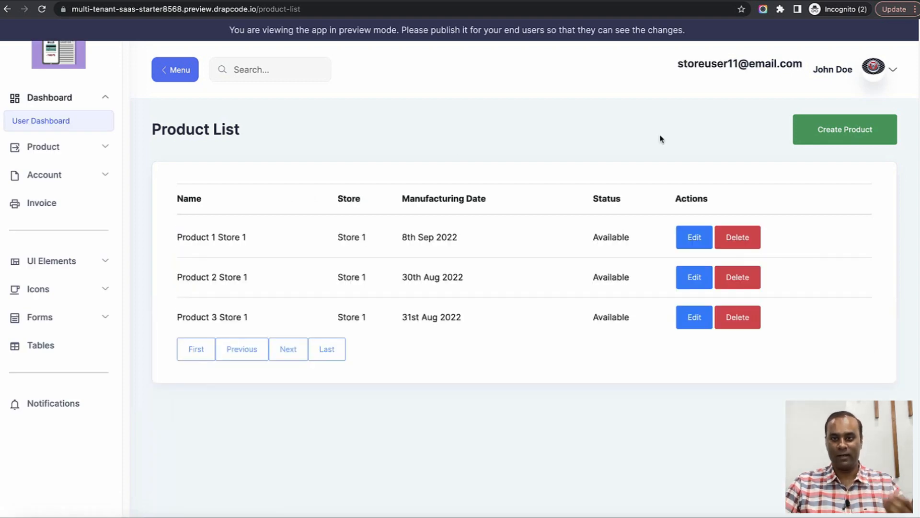
Start a new product named Product 4 Store 1 and copy the name into Description.
{"action": "left_click", "coordinate": [845, 130]}
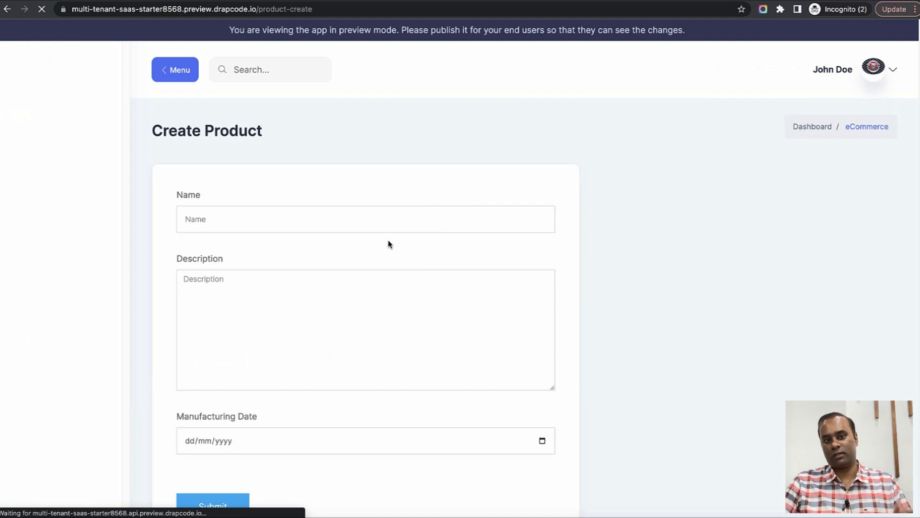
{"action": "left_click", "coordinate": [376, 219]}
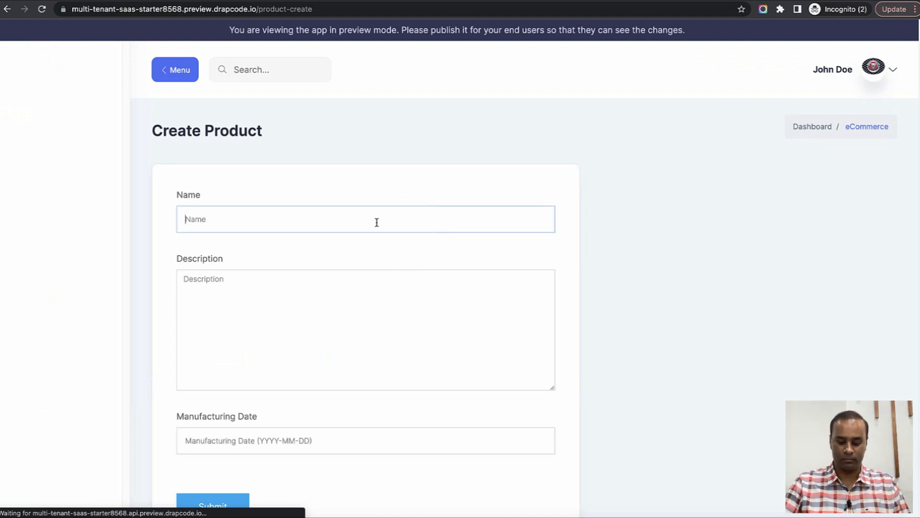
{"action": "type", "text": "Product 4 Store 1"}
{"action": "triple_click", "coordinate": [372, 223]}
{"action": "key", "text": "ctrl+c"}
{"action": "left_click", "coordinate": [358, 313]}
{"action": "key", "text": "ctrl+v"}
Pick 15 September 2022 as manufacturing date, submit, and check the new row.
{"action": "scroll", "coordinate": [335, 359], "scroll_direction": "down", "scroll_amount": 2}
{"action": "left_click", "coordinate": [298, 354]}
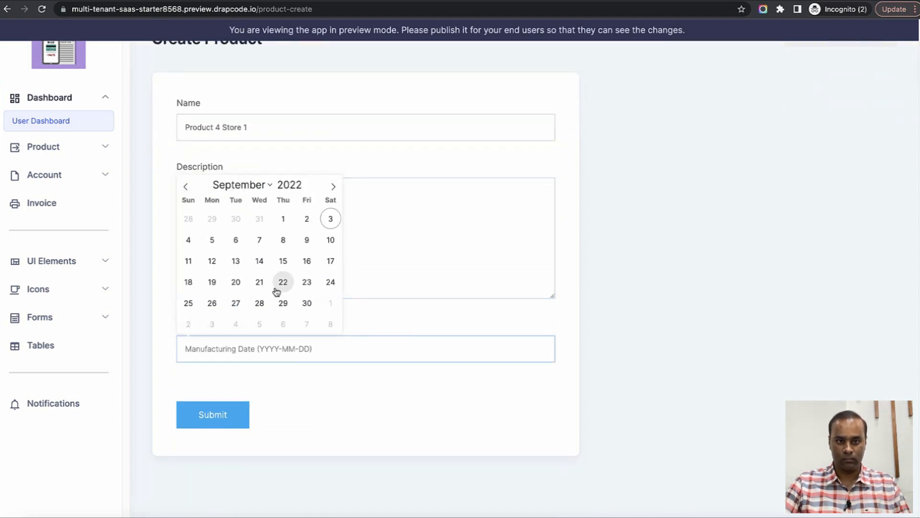
{"action": "left_click", "coordinate": [283, 261]}
{"action": "left_click", "coordinate": [226, 420]}
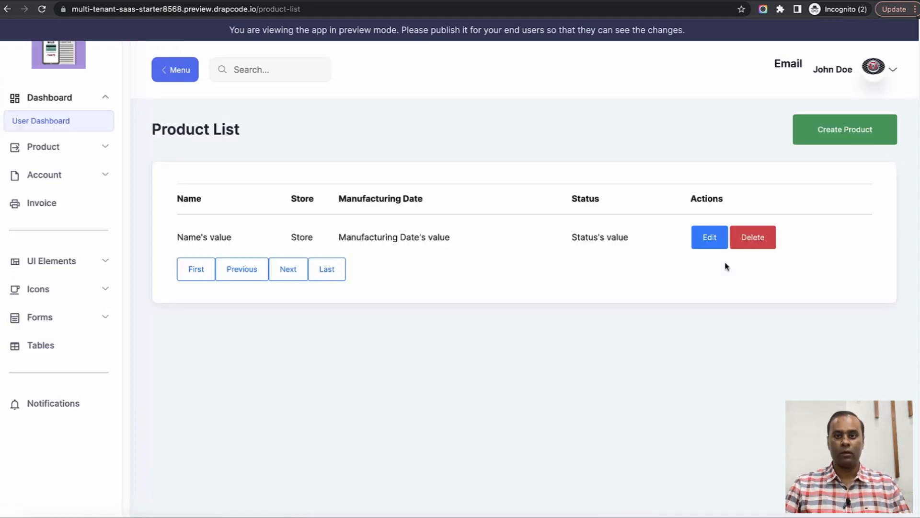
{"action": "left_click_drag", "start_coordinate": [179, 357], "coordinate": [289, 360]}
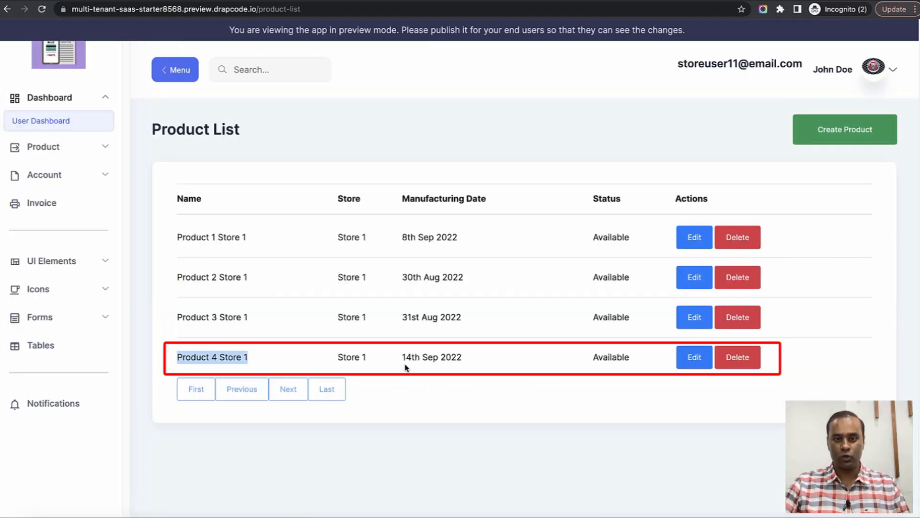
{"action": "left_click_drag", "start_coordinate": [404, 365], "coordinate": [472, 359]}
{"action": "left_click", "coordinate": [507, 362]}
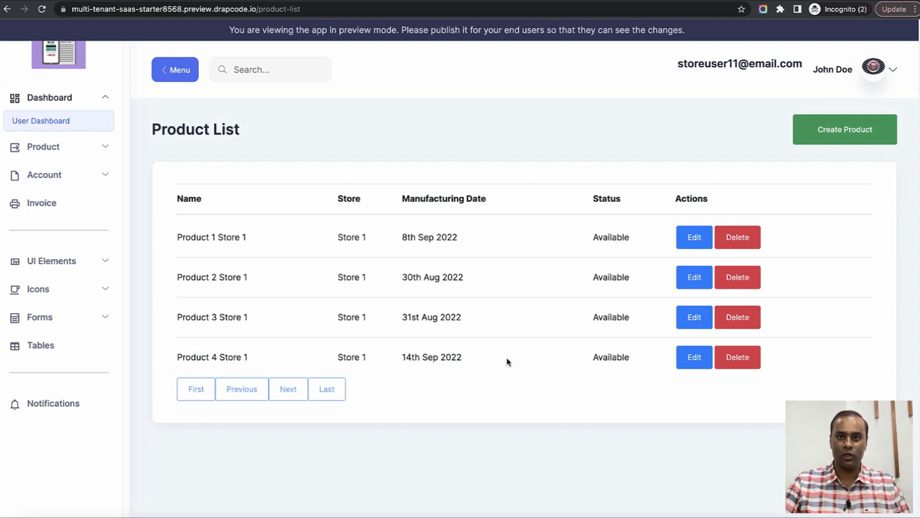
{"action": "key", "text": "ctrl+shift+Tab"}
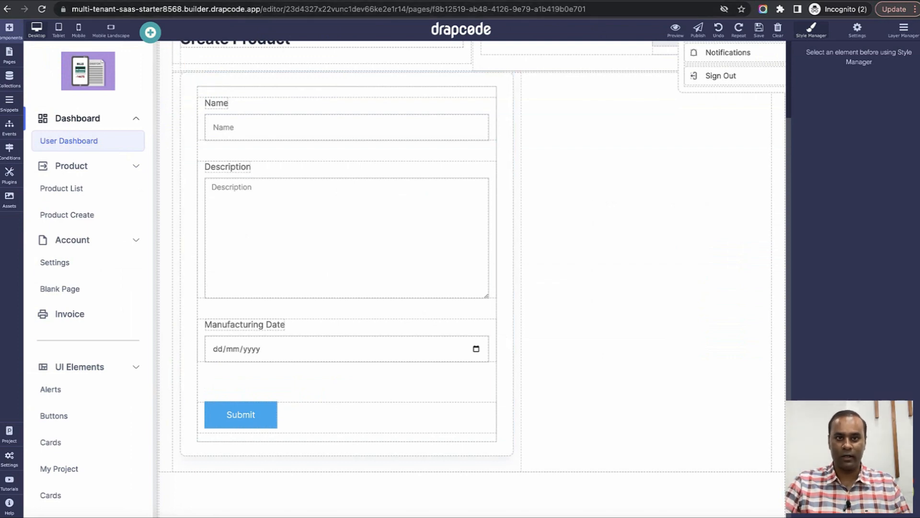
Reload the User data, then review the rows in the Product collection's records.
{"action": "left_click", "coordinate": [249, 1]}
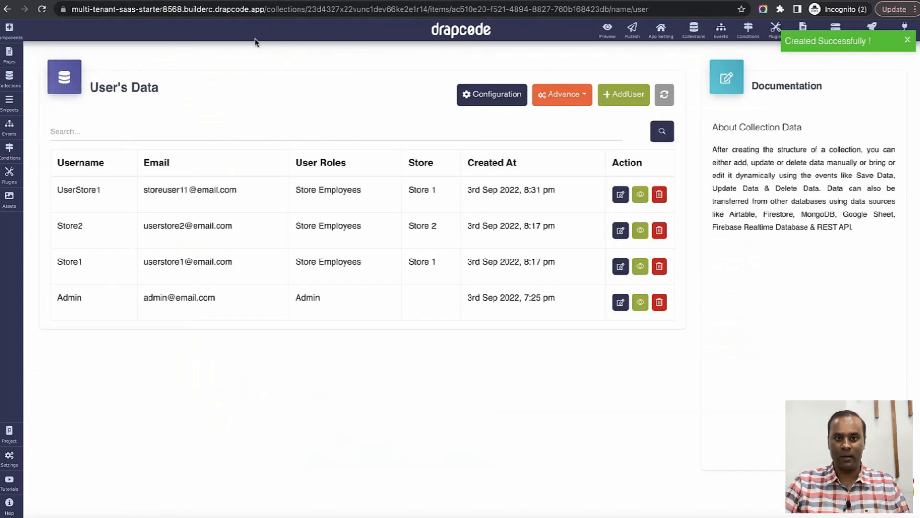
{"action": "left_click", "coordinate": [664, 94]}
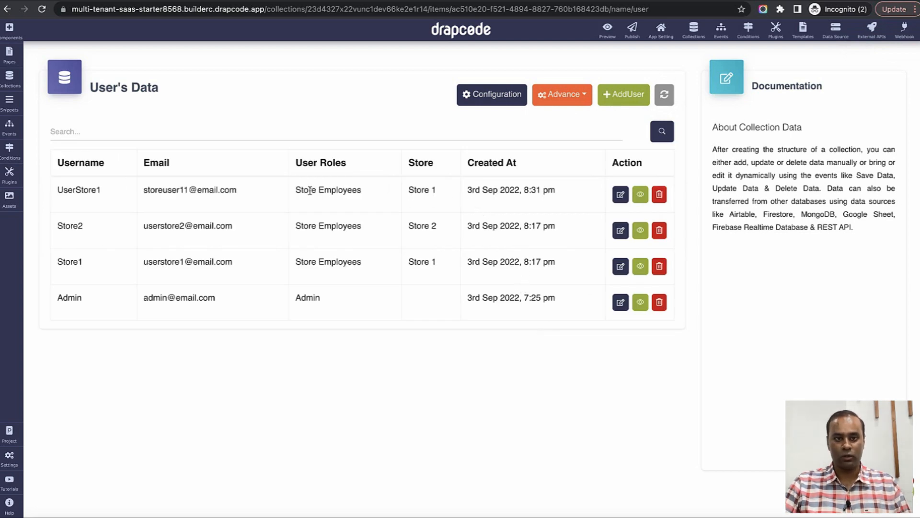
{"action": "left_click", "coordinate": [699, 33]}
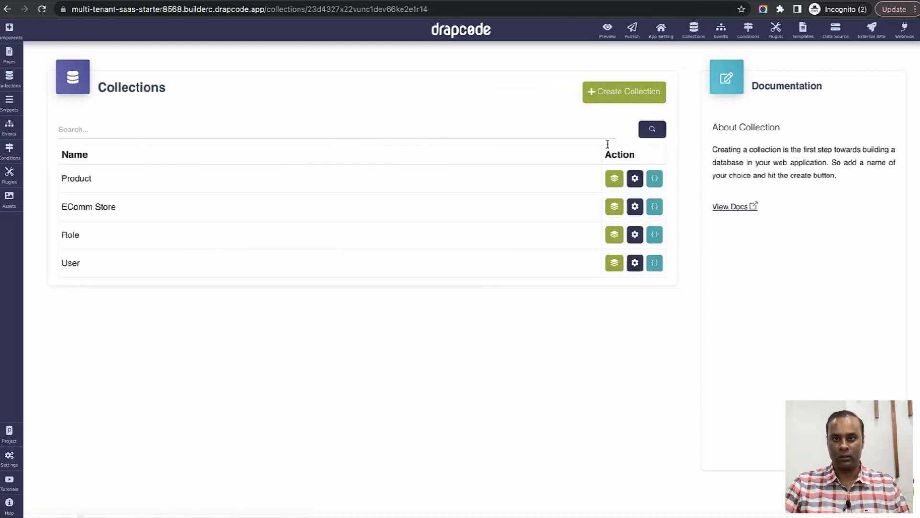
{"action": "left_click", "coordinate": [620, 184]}
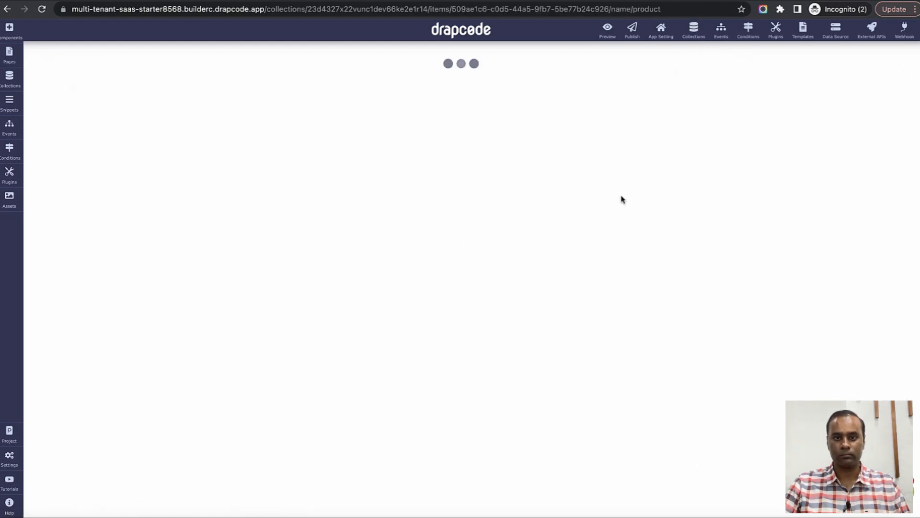
{"action": "left_click_drag", "start_coordinate": [463, 176], "coordinate": [480, 247]}
{"action": "left_click", "coordinate": [523, 319]}
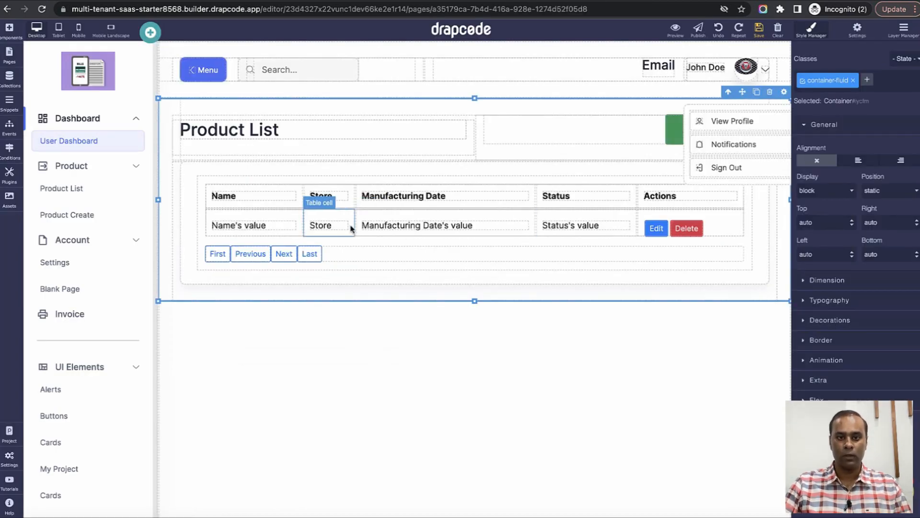
Duplicate the Manufacturing Date header and value cells into a new column.
{"action": "left_click", "coordinate": [473, 190]}
{"action": "left_click", "coordinate": [498, 180]}
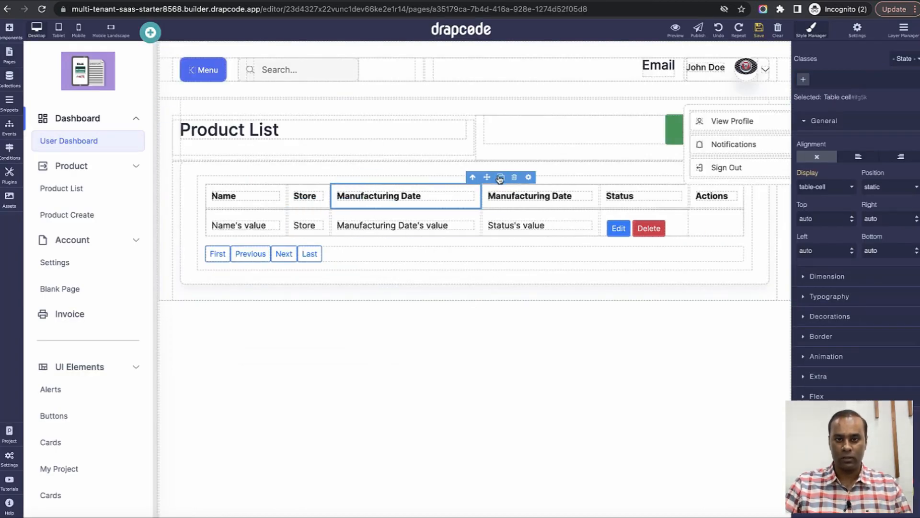
{"action": "left_click", "coordinate": [463, 214]}
{"action": "left_click", "coordinate": [447, 202]}
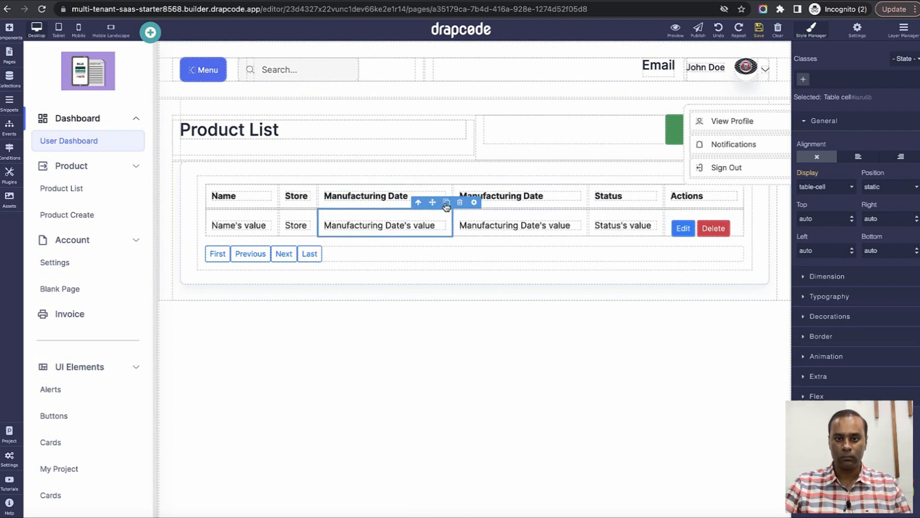
Bind the new column's field to Created By > Email.
{"action": "left_click", "coordinate": [565, 193]}
{"action": "left_click", "coordinate": [581, 178]}
{"action": "left_click", "coordinate": [494, 249]}
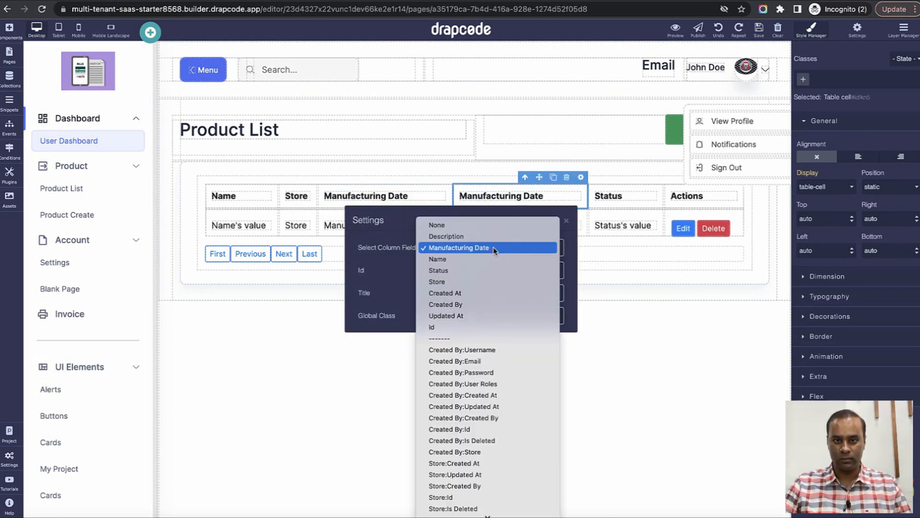
{"action": "left_click", "coordinate": [487, 305]}
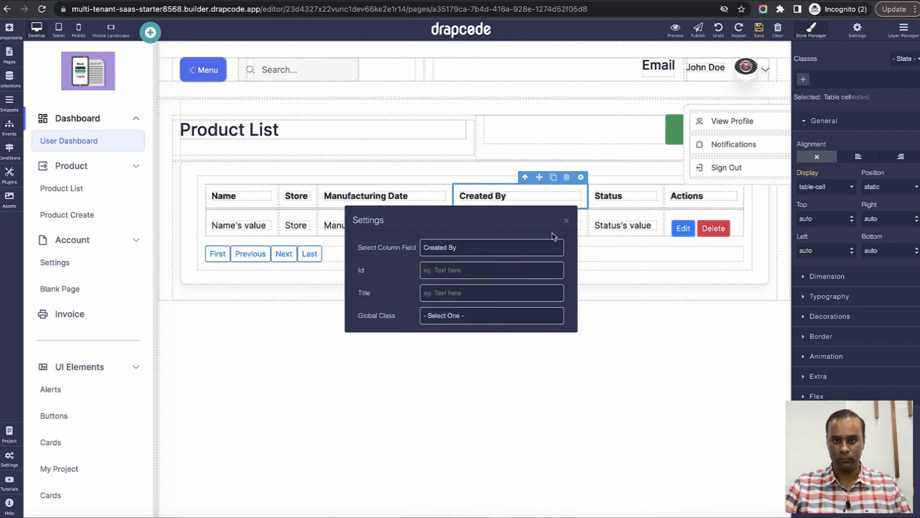
{"action": "left_click", "coordinate": [543, 201]}
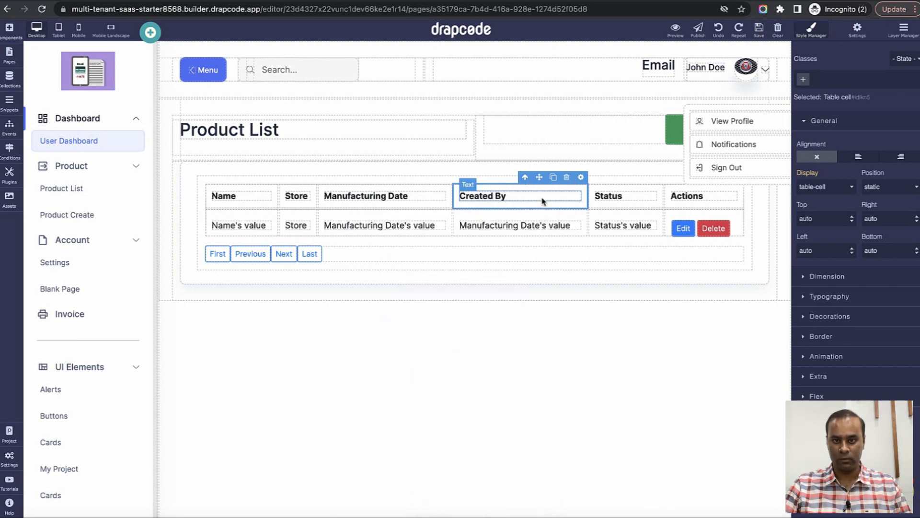
{"action": "left_click", "coordinate": [581, 178]}
{"action": "left_click", "coordinate": [512, 250]}
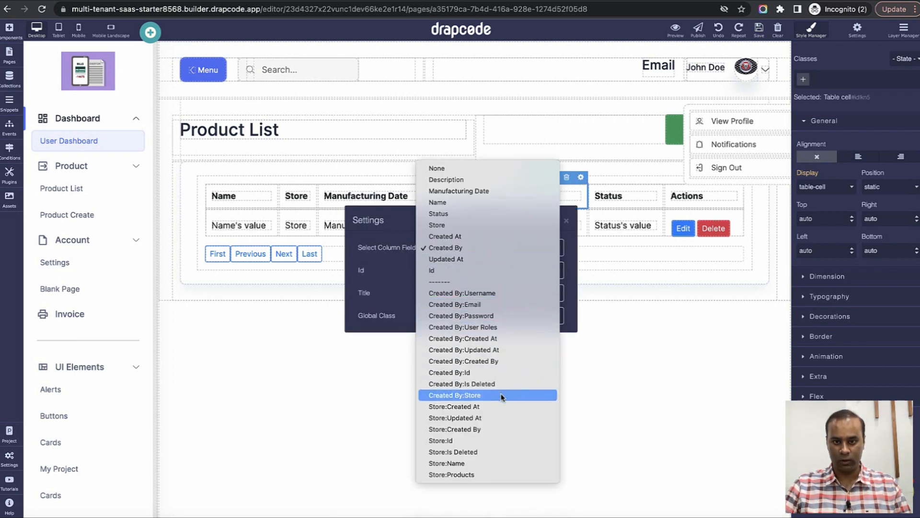
{"action": "left_click", "coordinate": [501, 304]}
{"action": "left_click", "coordinate": [566, 221]}
Change the new column's header and cell text to Created By, then save the page.
{"action": "left_click", "coordinate": [526, 197]}
{"action": "left_click", "coordinate": [526, 197]}
{"action": "double_click", "coordinate": [526, 196]}
{"action": "left_click", "coordinate": [546, 200]}
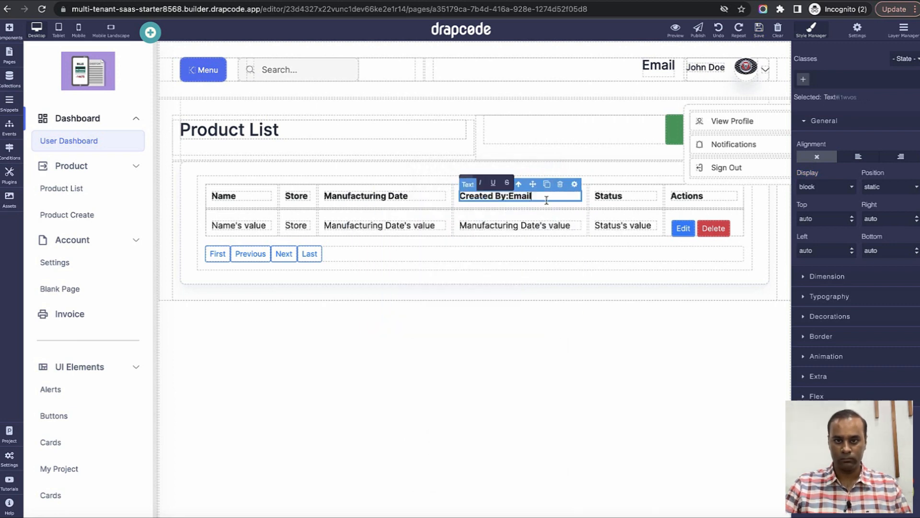
{"action": "key", "text": "BackSpace"}
{"action": "key", "text": "BackSpace"}
{"action": "key", "text": "BackSpace"}
{"action": "left_click", "coordinate": [548, 225]}
{"action": "double_click", "coordinate": [547, 225]}
{"action": "type", "text": "Cre"}
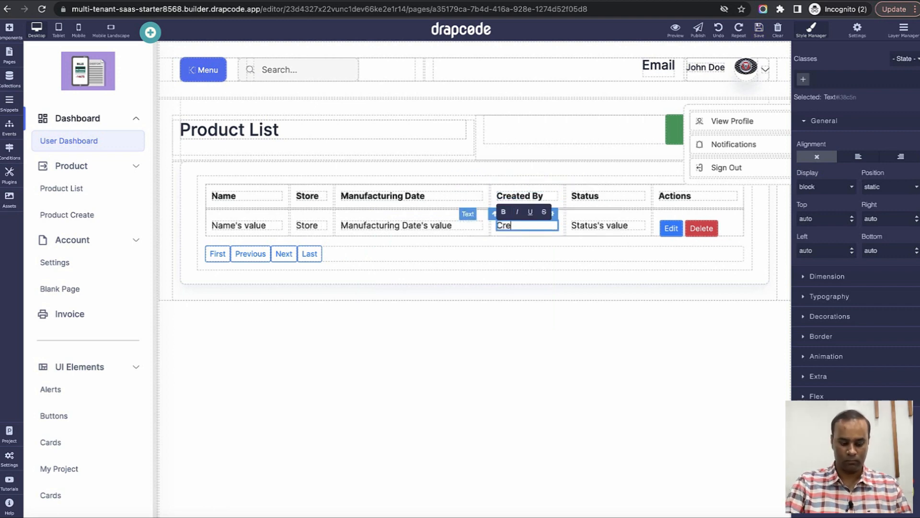
{"action": "type", "text": "ated"}
{"action": "key", "text": "BackSpace"}
{"action": "type", "text": "ed b"}
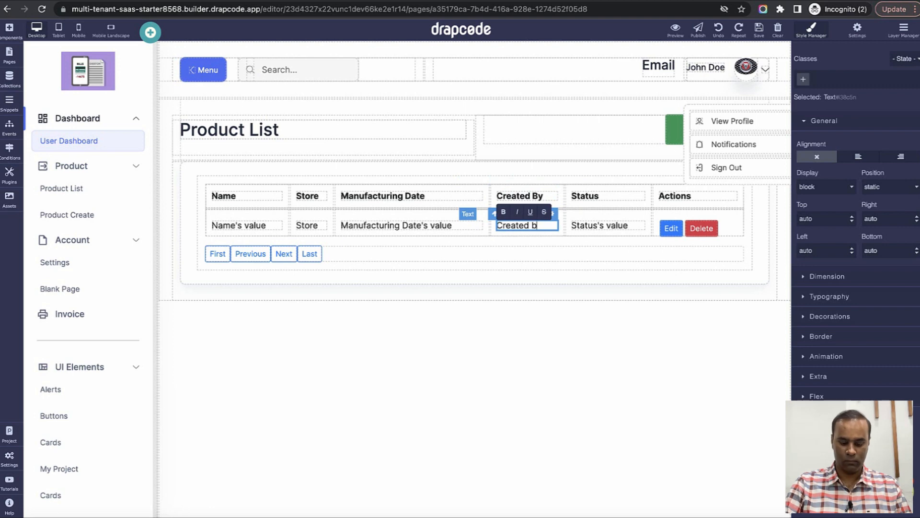
{"action": "type", "text": "By"}
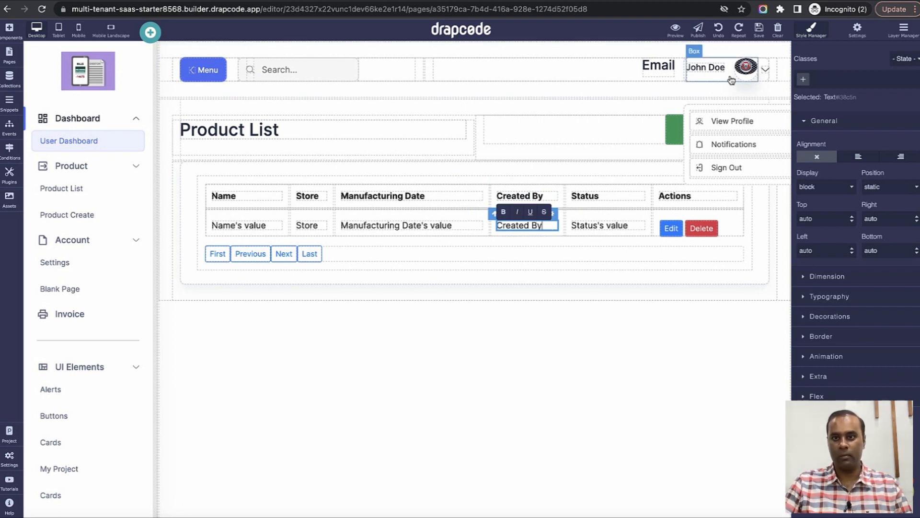
{"action": "left_click", "coordinate": [761, 33]}
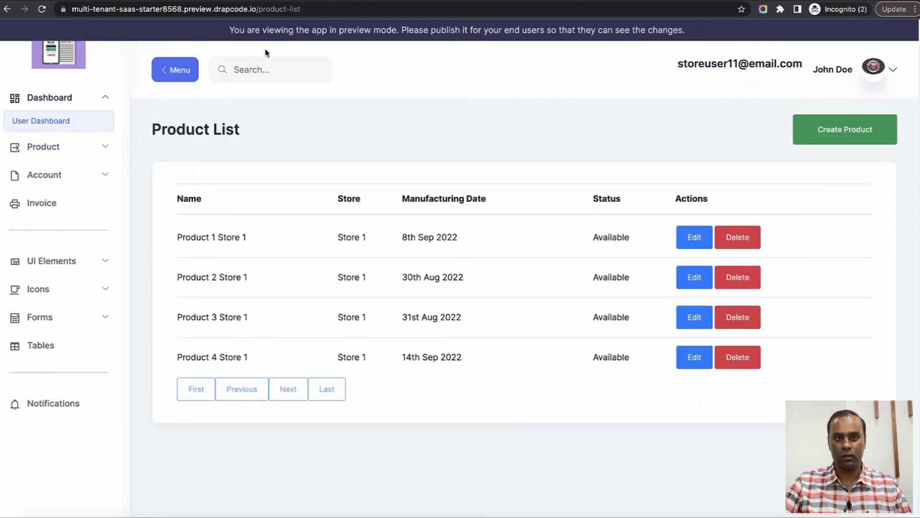
Reload the preview and compare: only products 3 and 4 show creator emails.
{"action": "left_click", "coordinate": [43, 9]}
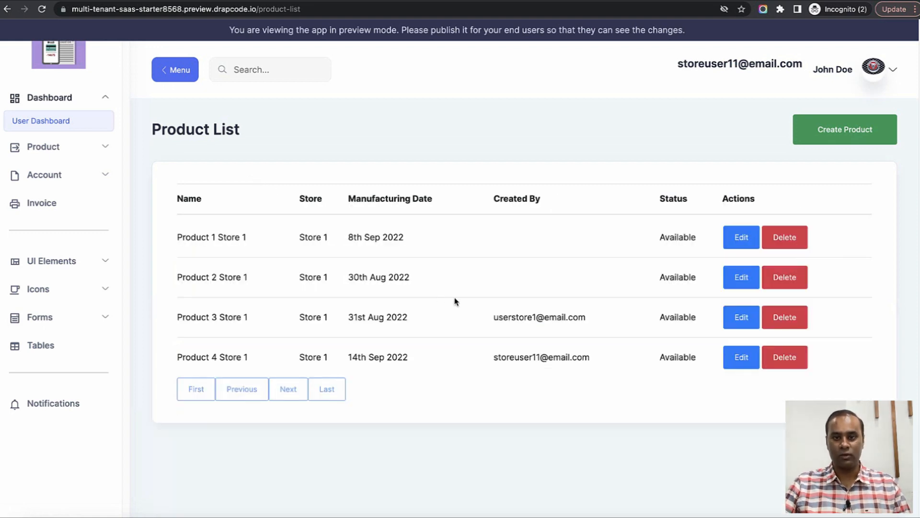
{"action": "left_click_drag", "start_coordinate": [494, 317], "coordinate": [586, 359]}
{"action": "left_click", "coordinate": [605, 368]}
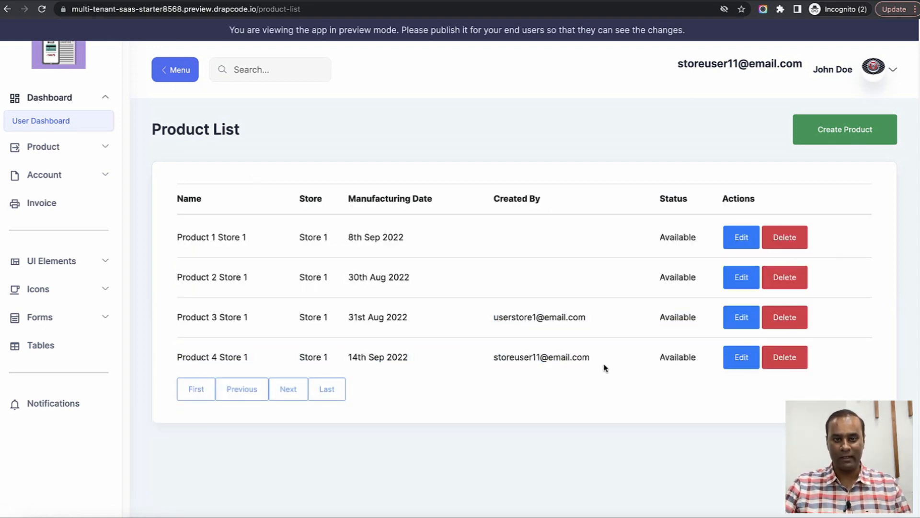
{"action": "left_click_drag", "start_coordinate": [178, 237], "coordinate": [431, 297]}
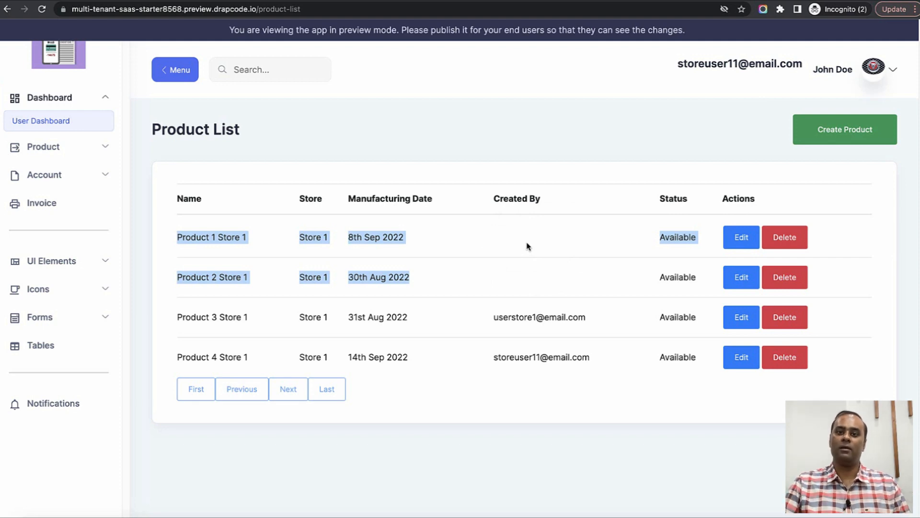
{"action": "left_click_drag", "start_coordinate": [494, 317], "coordinate": [548, 357]}
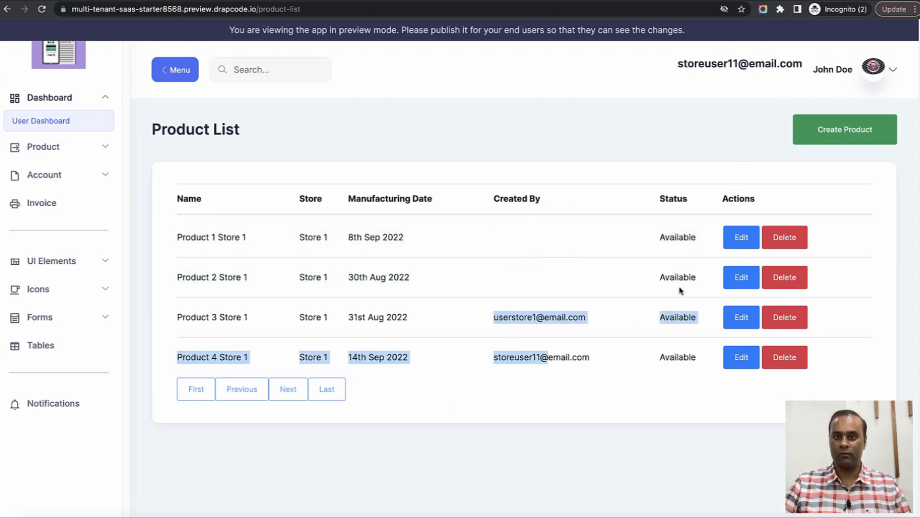
{"action": "left_click", "coordinate": [527, 261]}
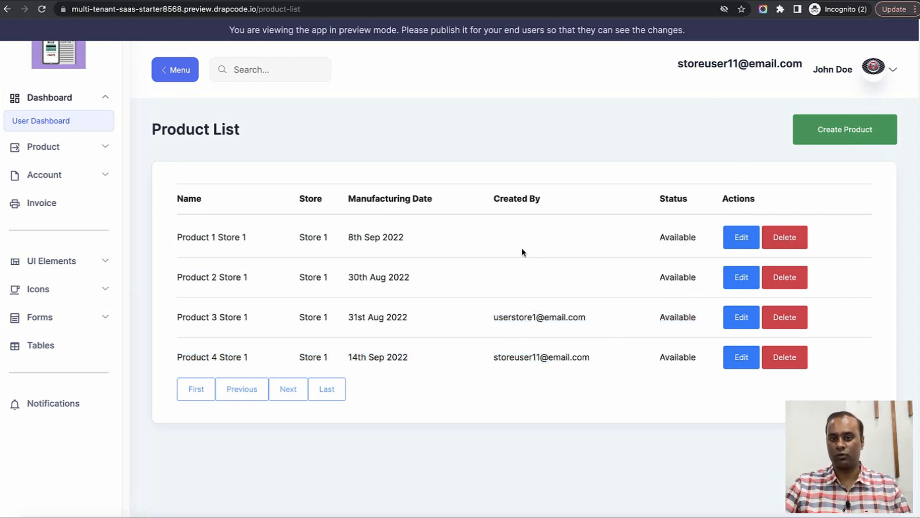
Inspect the creator emails on the Product 3 and Product 4 Store 1 rows.
{"action": "left_click_drag", "start_coordinate": [177, 316], "coordinate": [577, 327]}
{"action": "double_click", "coordinate": [529, 321]}
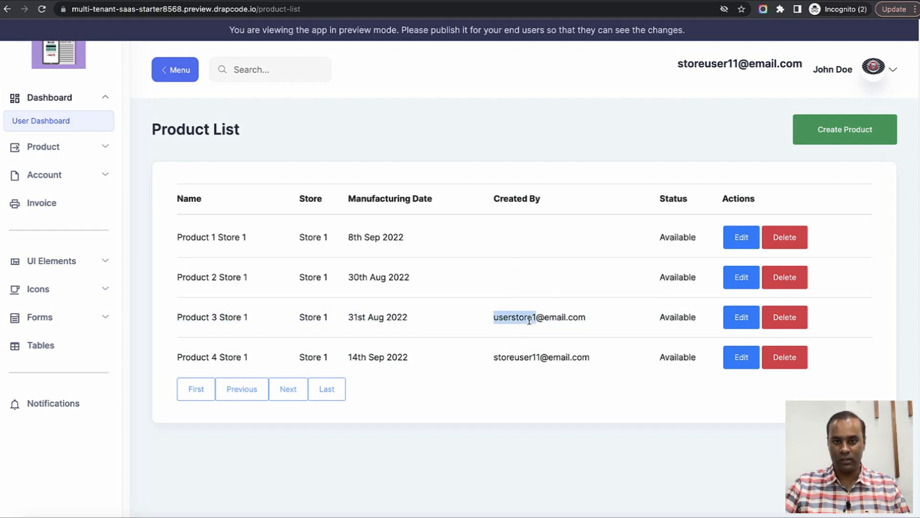
{"action": "left_click_drag", "start_coordinate": [201, 357], "coordinate": [288, 364]}
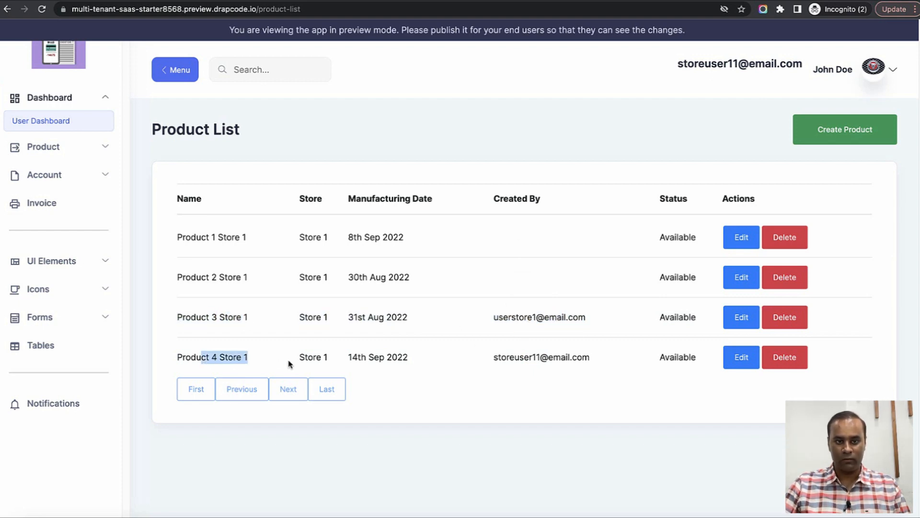
{"action": "double_click", "coordinate": [524, 364]}
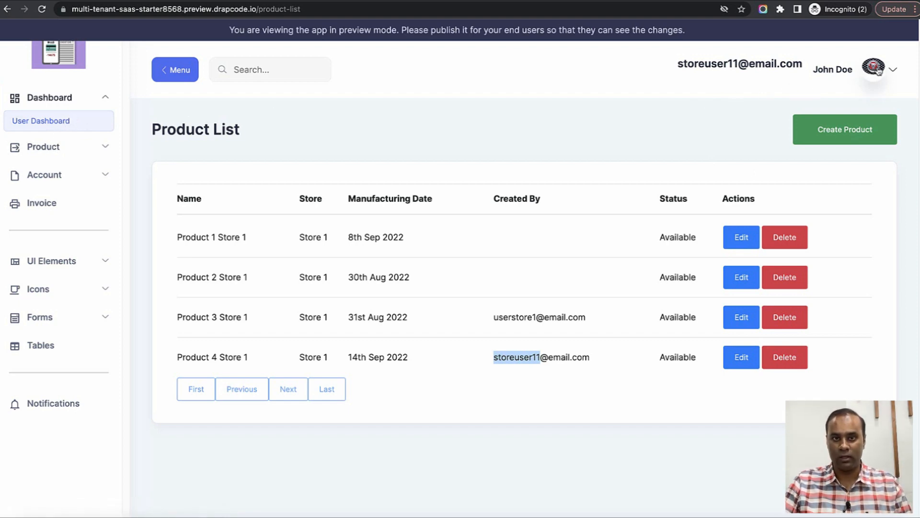
Open the User Dashboard page, then view User records and copy the Store2 user's email.
{"action": "left_click", "coordinate": [47, 104]}
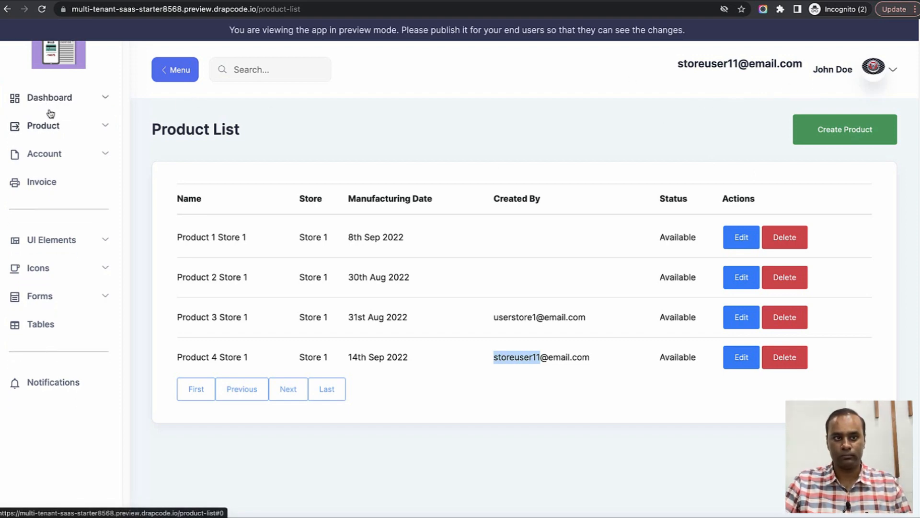
{"action": "left_click", "coordinate": [49, 104]}
{"action": "left_click", "coordinate": [52, 126]}
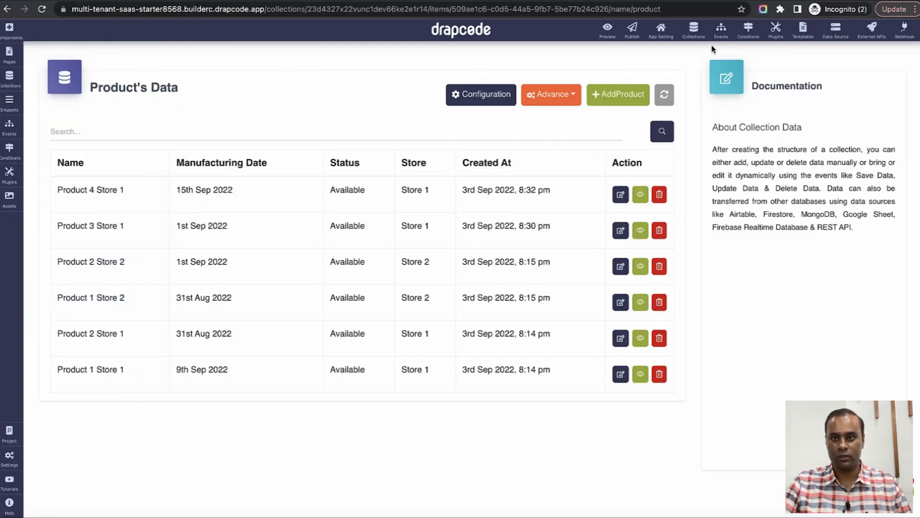
{"action": "left_click", "coordinate": [696, 33]}
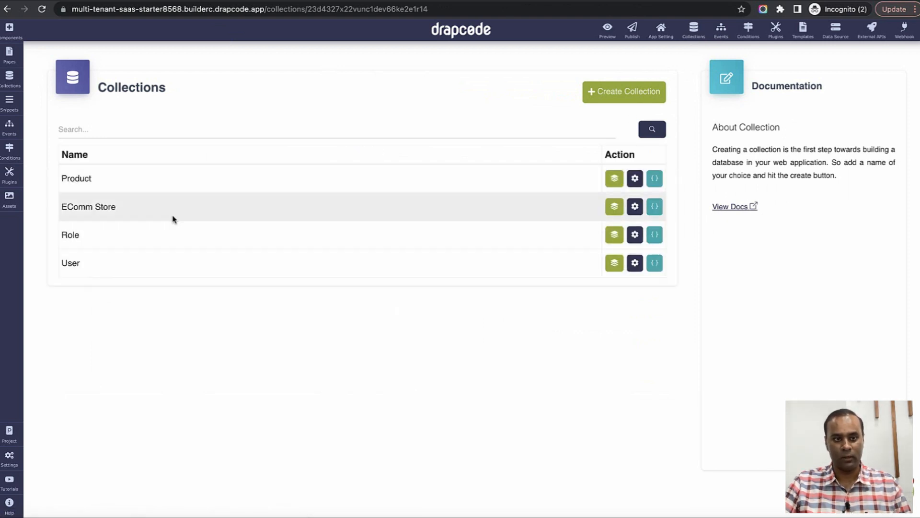
{"action": "left_click", "coordinate": [618, 266]}
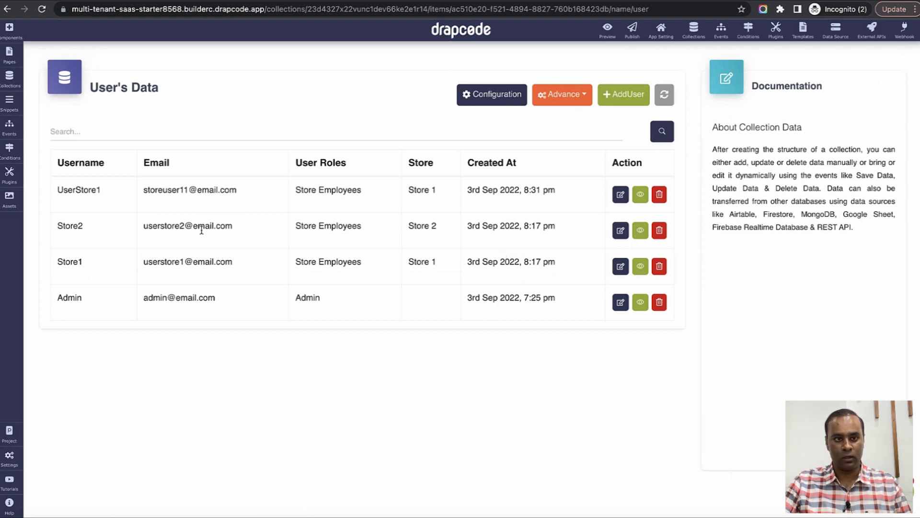
{"action": "triple_click", "coordinate": [202, 226]}
{"action": "key", "text": "ctrl+c"}
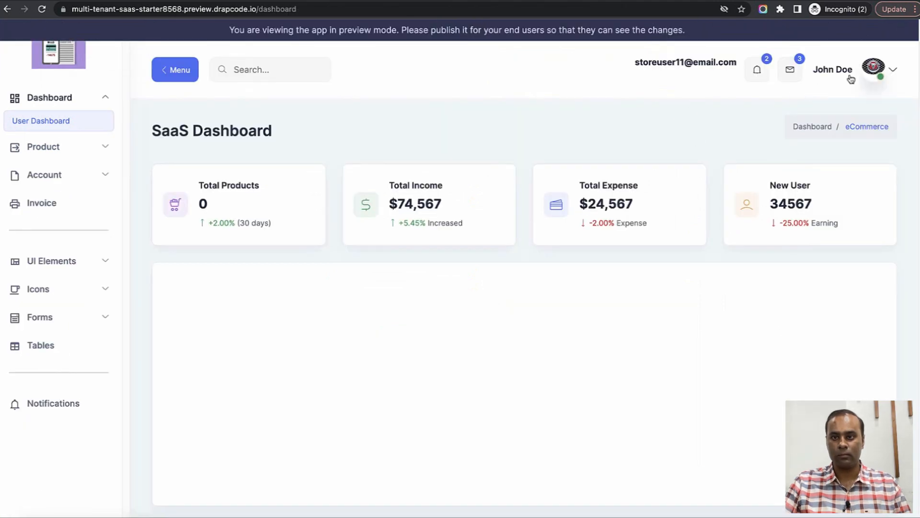
Sign out and log back in with the Store 2 user's pasted email.
{"action": "left_click", "coordinate": [881, 74]}
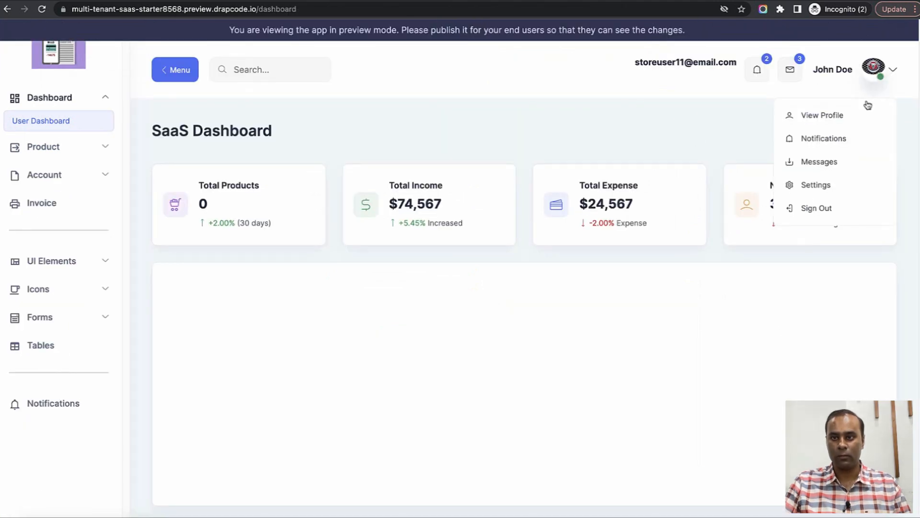
{"action": "left_click", "coordinate": [819, 206]}
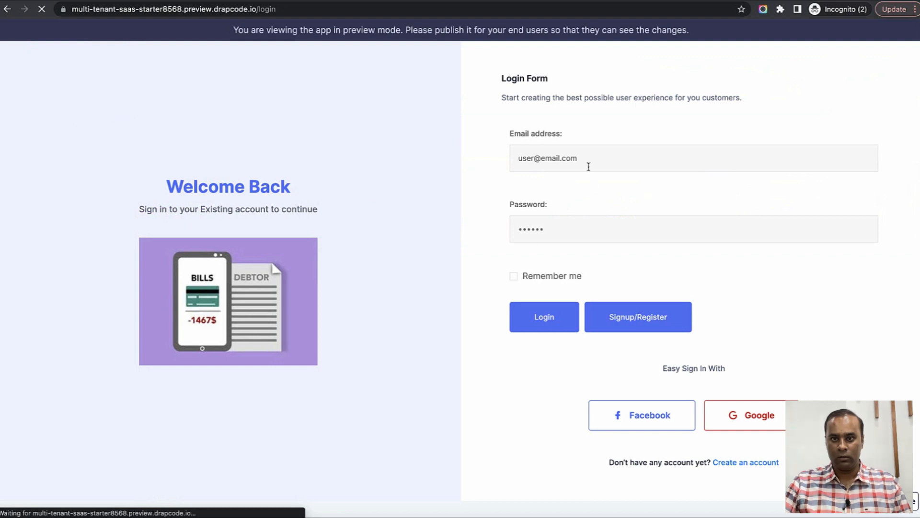
{"action": "triple_click", "coordinate": [585, 160]}
{"action": "key", "text": "ctrl+v"}
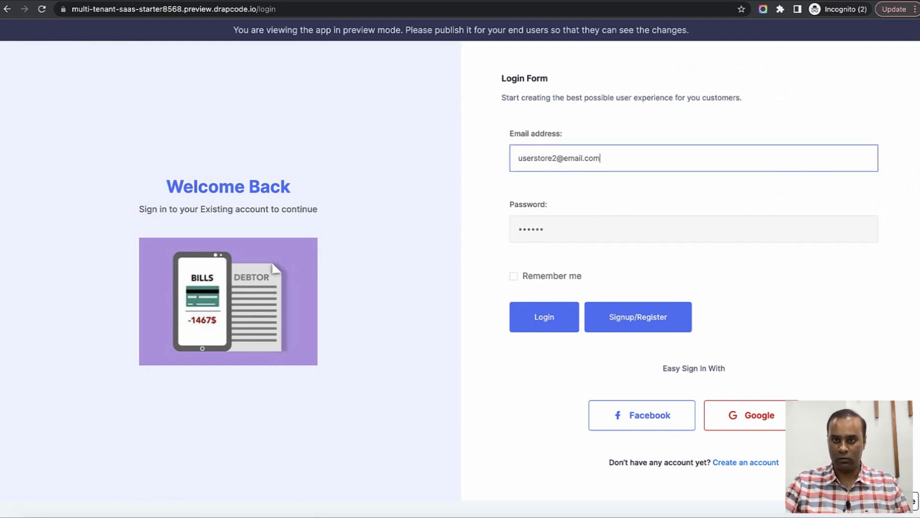
{"action": "left_click", "coordinate": [549, 312]}
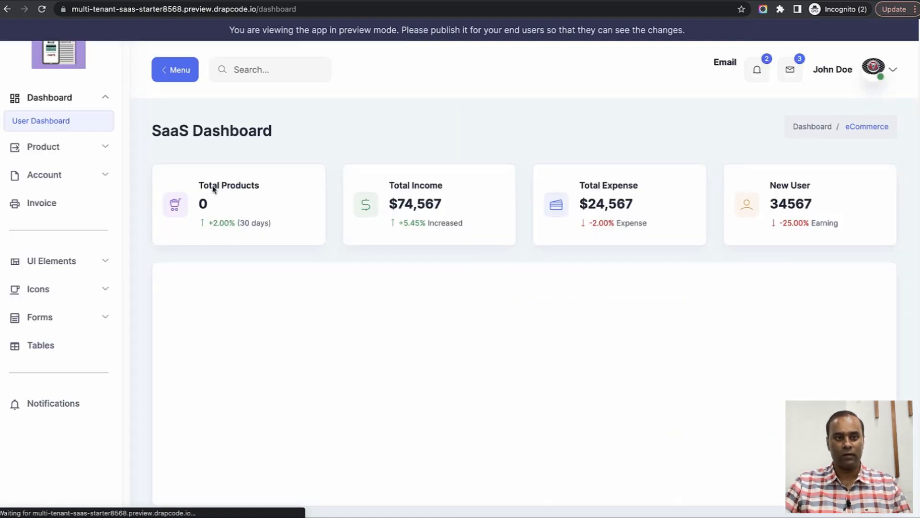
Open the Product List showing Store 2's two products, then the Create Product form.
{"action": "left_click", "coordinate": [80, 146]}
{"action": "left_click", "coordinate": [57, 173]}
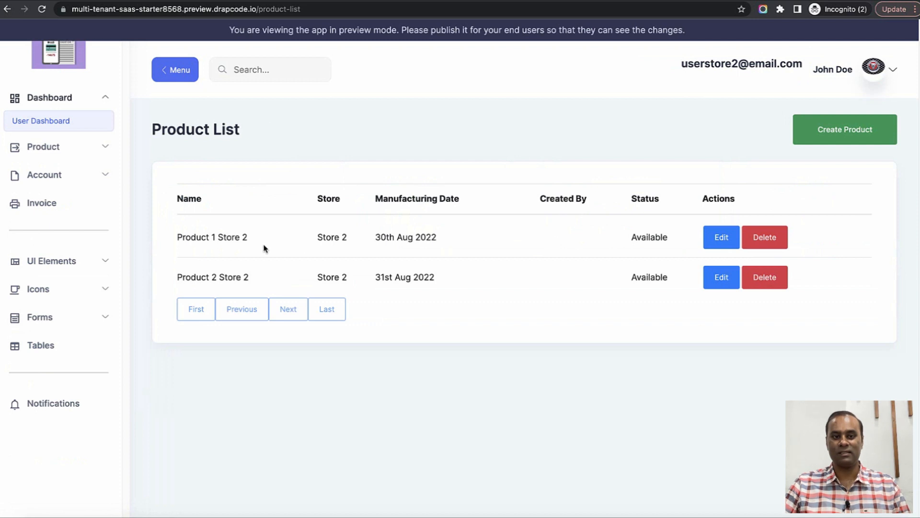
{"action": "left_click_drag", "start_coordinate": [178, 236], "coordinate": [441, 277]}
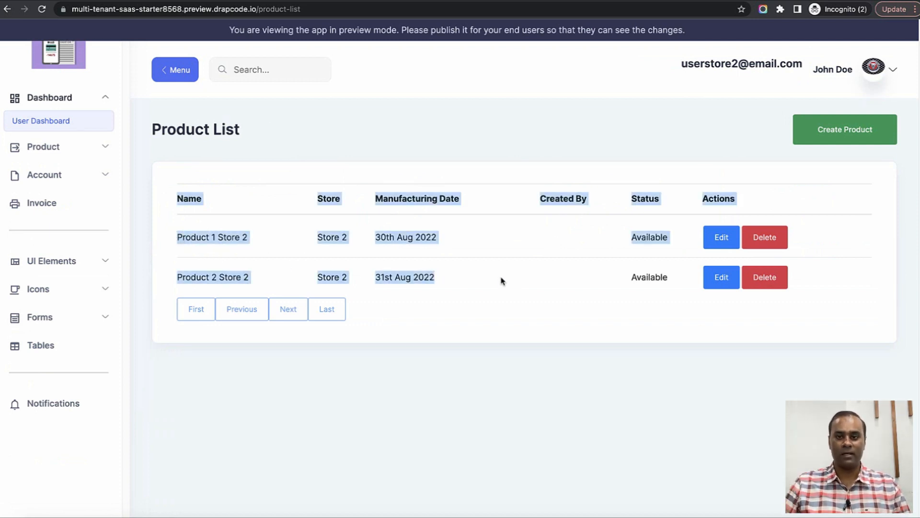
{"action": "left_click", "coordinate": [832, 139]}
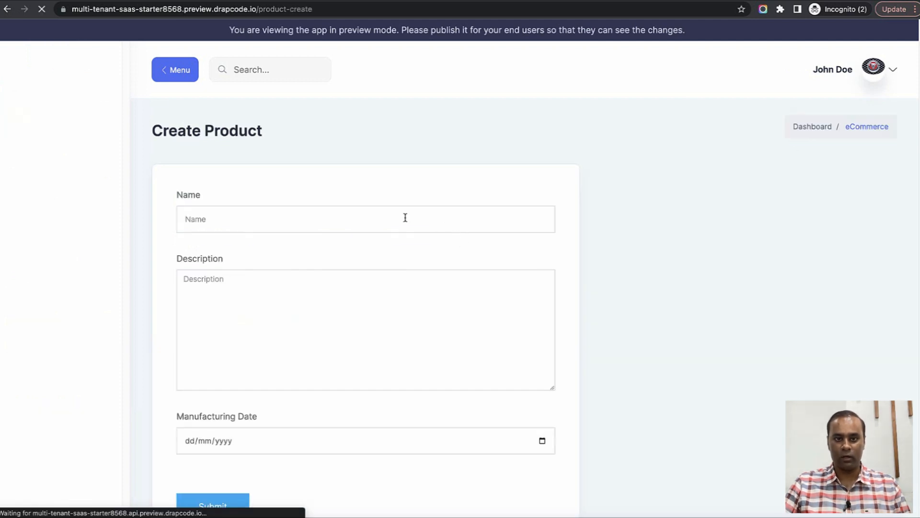
Enter Product 5 Store 2 with a description and manufacturing date 2022-09-23, then submit it.
{"action": "left_click", "coordinate": [405, 218]}
{"action": "type", "text": "Procut"}
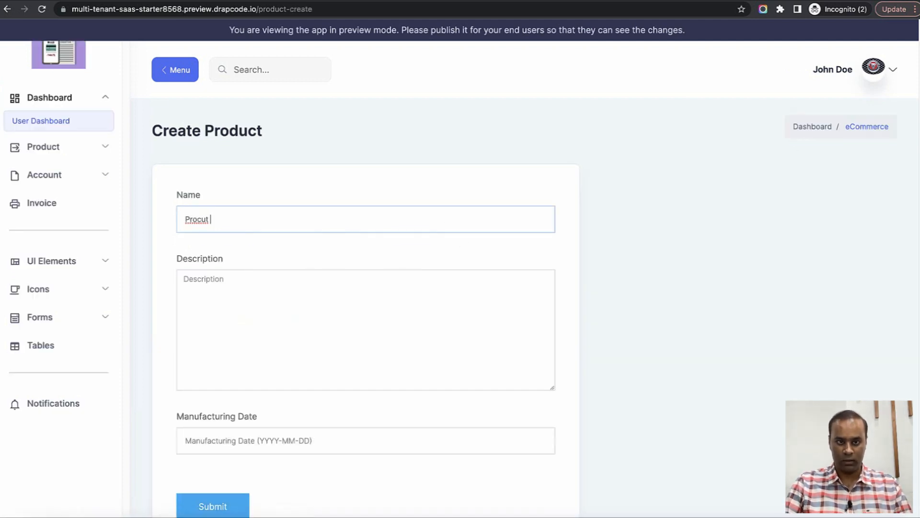
{"action": "key", "text": "BackSpace"}
{"action": "key", "text": "BackSpace"}
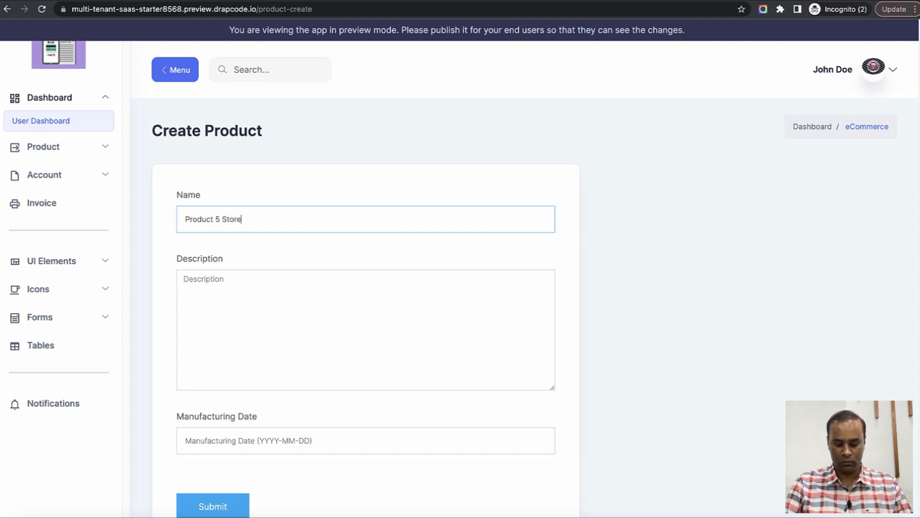
{"action": "type", "text": "sdsdsdsd"}
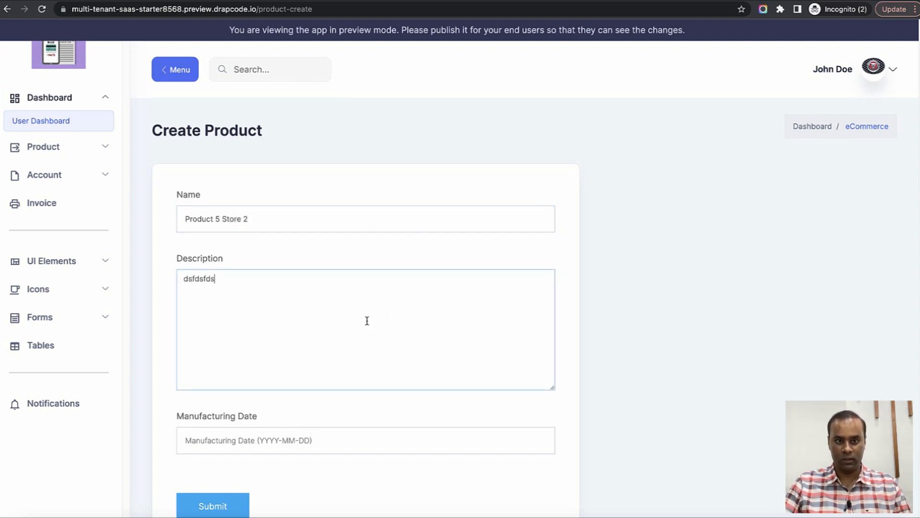
{"action": "scroll", "coordinate": [366, 317], "scroll_direction": "down", "scroll_amount": 2}
{"action": "left_click", "coordinate": [293, 357]}
{"action": "left_click", "coordinate": [307, 282]}
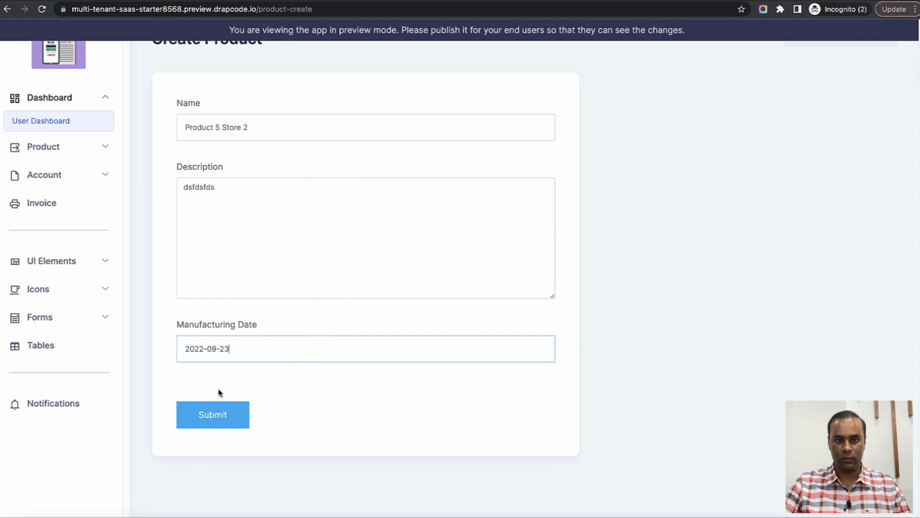
{"action": "left_click", "coordinate": [216, 413]}
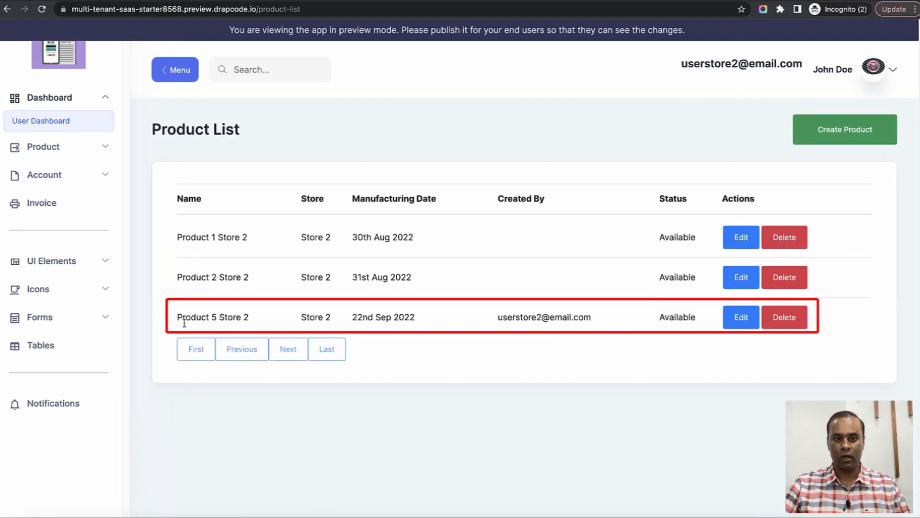
Check the new Product 5 Store 2 row, showing Available and 22nd Sep 2022.
{"action": "left_click_drag", "start_coordinate": [184, 322], "coordinate": [593, 320]}
{"action": "left_click", "coordinate": [668, 319]}
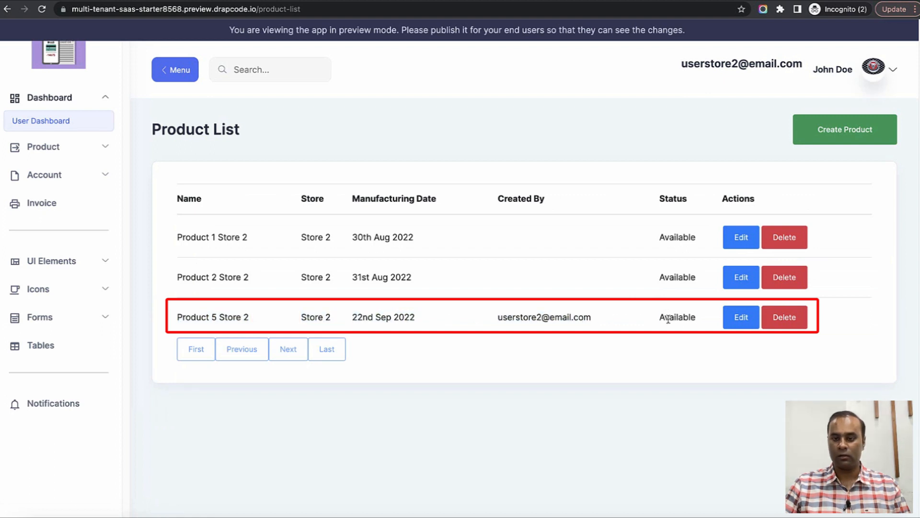
{"action": "double_click", "coordinate": [669, 319]}
{"action": "triple_click", "coordinate": [352, 322]}
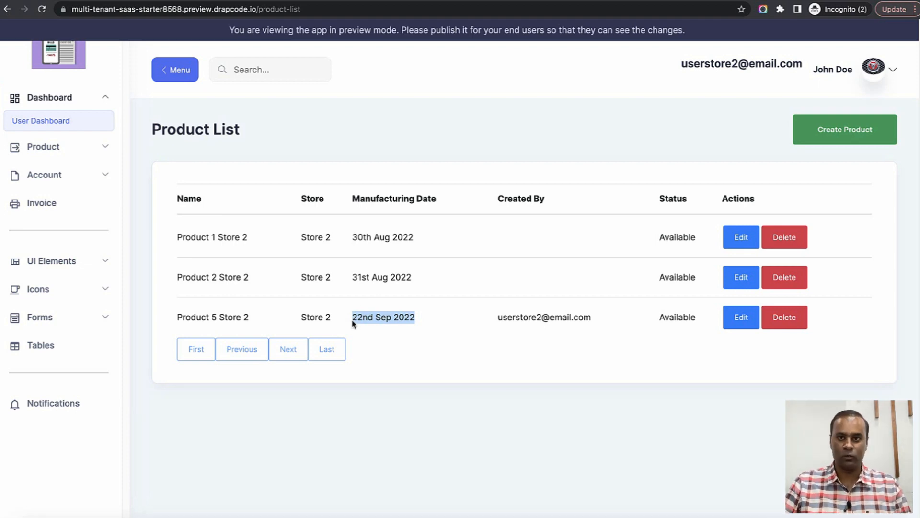
Start a new builder page named Create Store User.
{"action": "left_click", "coordinate": [551, 1]}
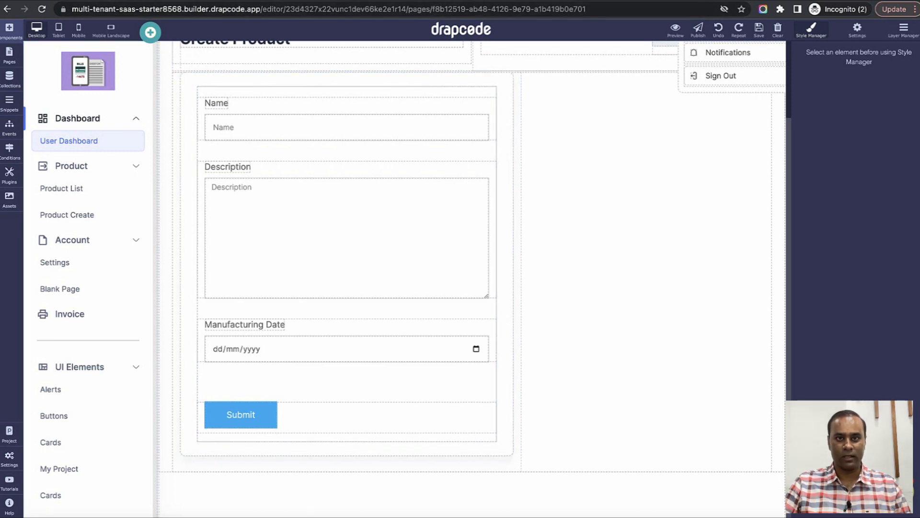
{"action": "left_click", "coordinate": [10, 56]}
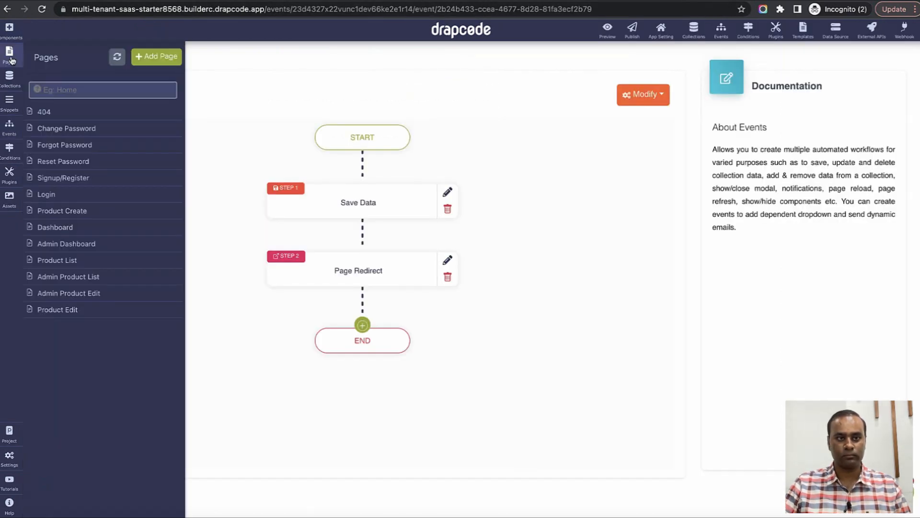
{"action": "left_click", "coordinate": [161, 61]}
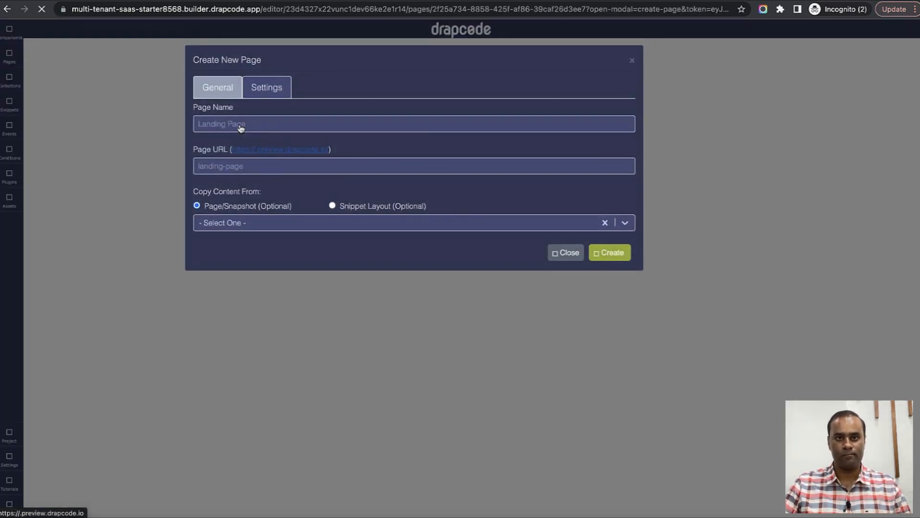
{"action": "left_click", "coordinate": [242, 125]}
{"action": "type", "text": "Create Store"}
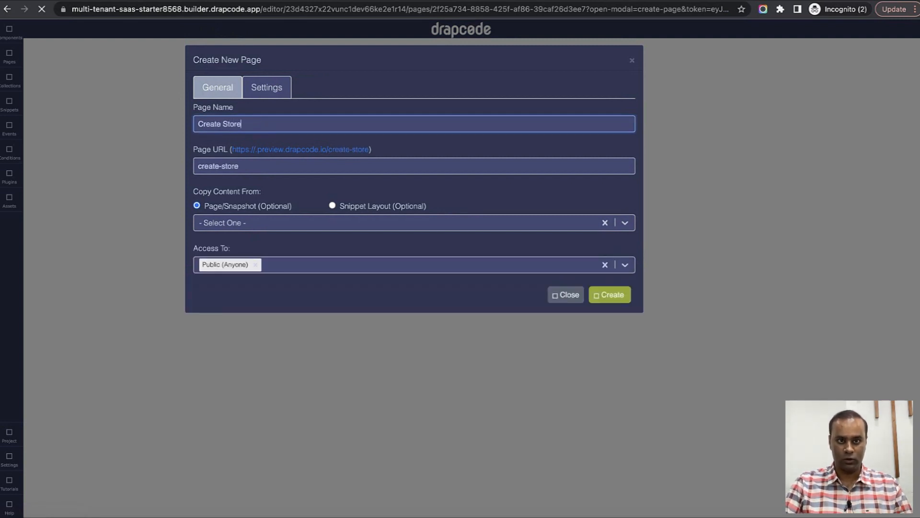
{"action": "type", "text": " User"}
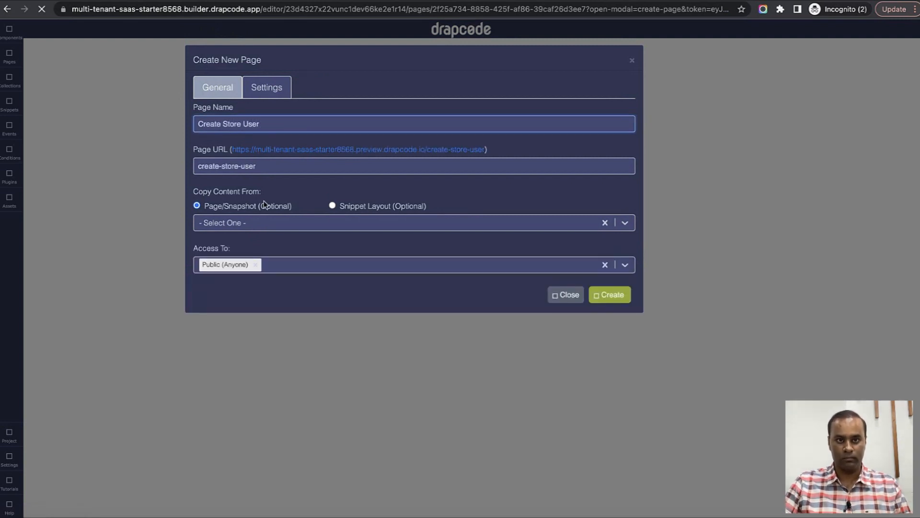
Copy the page from Product Create, grant Store Employees and Store Owner access, and create it.
{"action": "left_click", "coordinate": [267, 223]}
{"action": "left_click", "coordinate": [270, 266]}
{"action": "left_click", "coordinate": [291, 250]}
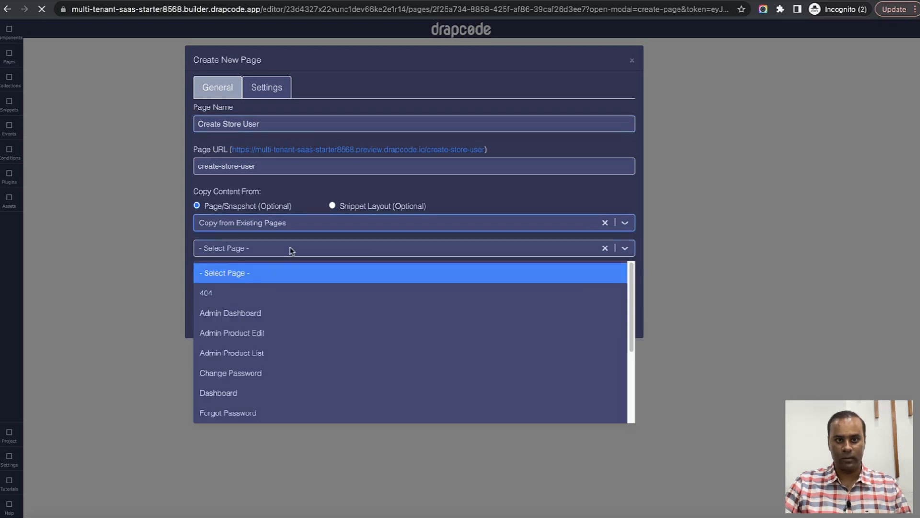
{"action": "scroll", "coordinate": [291, 312], "scroll_direction": "down", "scroll_amount": 3}
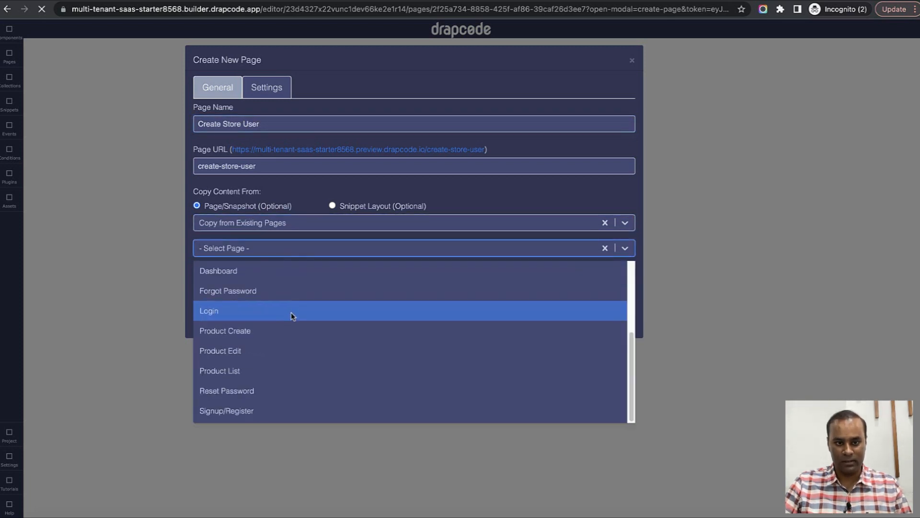
{"action": "left_click", "coordinate": [279, 336]}
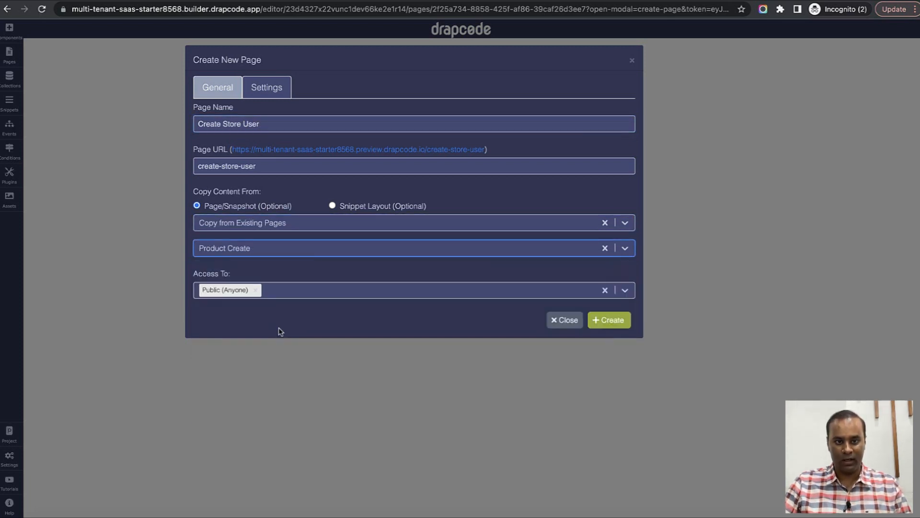
{"action": "left_click", "coordinate": [291, 297]}
{"action": "left_click", "coordinate": [294, 352]}
{"action": "left_click", "coordinate": [332, 294]}
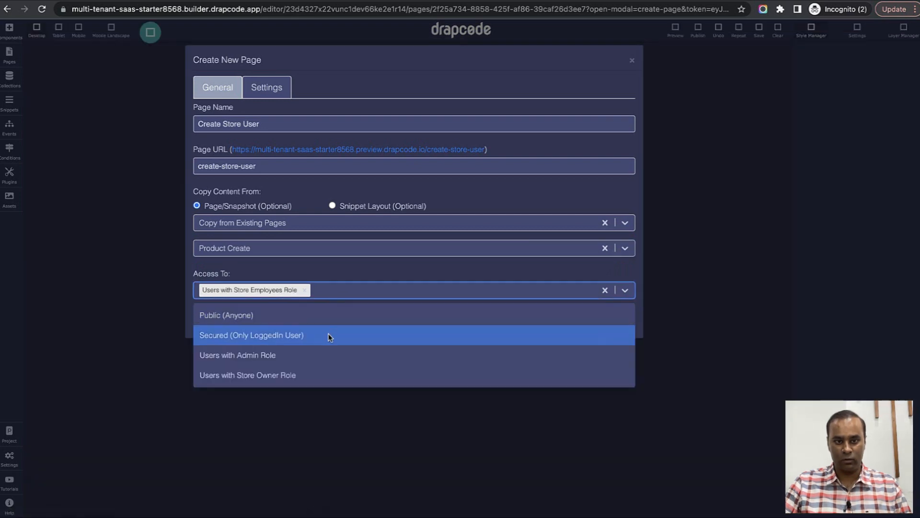
{"action": "left_click", "coordinate": [327, 379]}
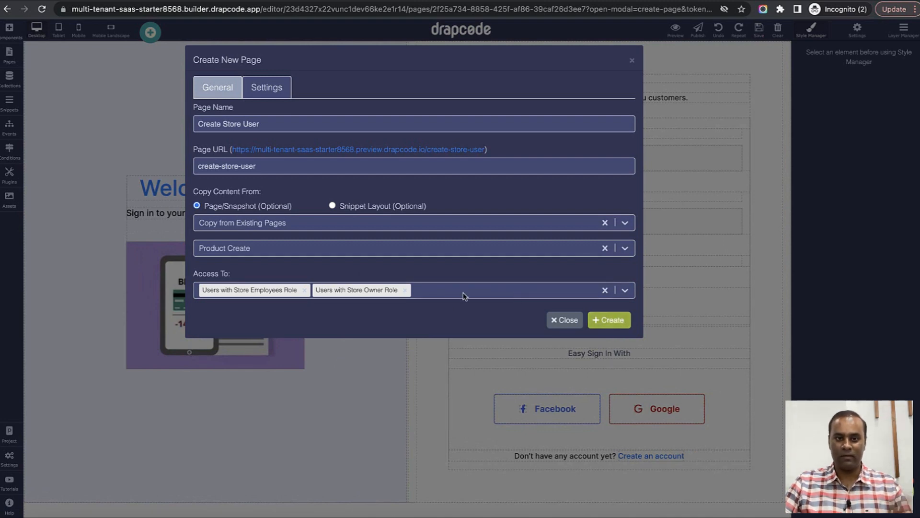
{"action": "left_click", "coordinate": [612, 322]}
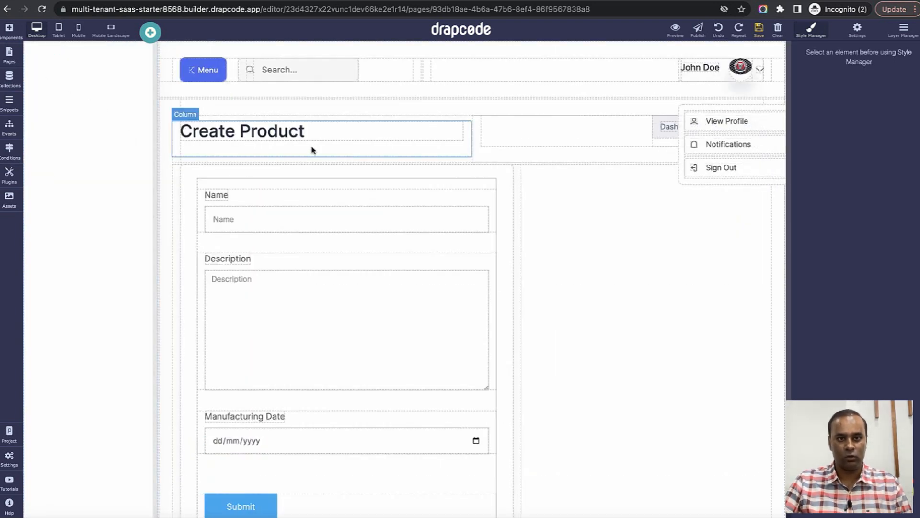
Change the heading to Create Store User and delete the copied product form.
{"action": "left_click", "coordinate": [279, 135]}
{"action": "double_click", "coordinate": [272, 130]}
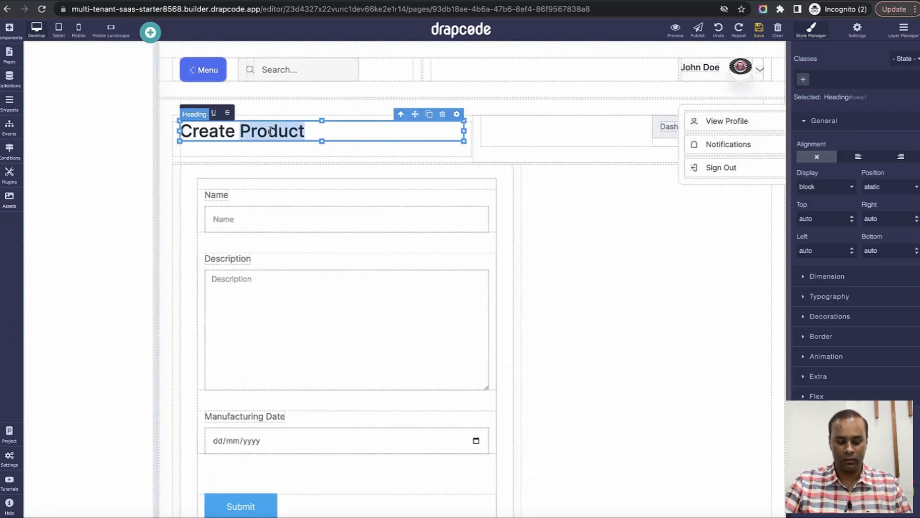
{"action": "type", "text": "Store User"}
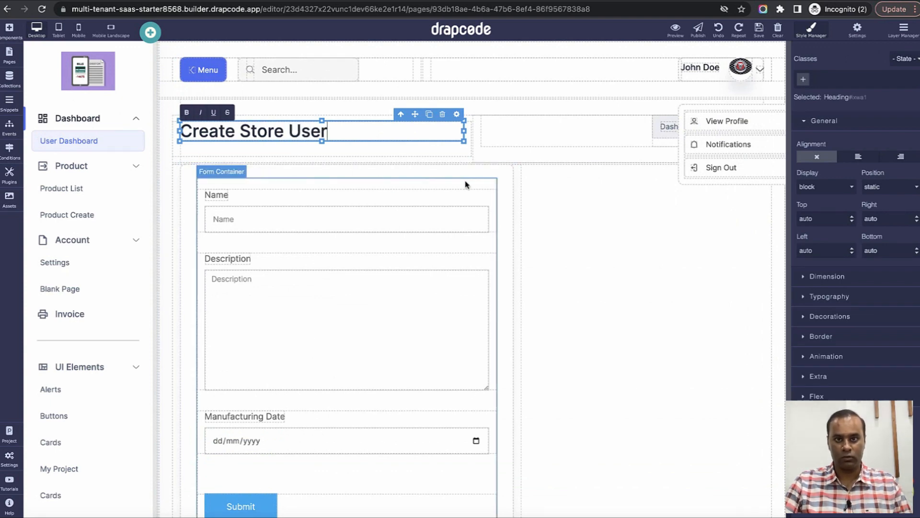
{"action": "left_click", "coordinate": [467, 185]}
{"action": "left_click", "coordinate": [460, 172]}
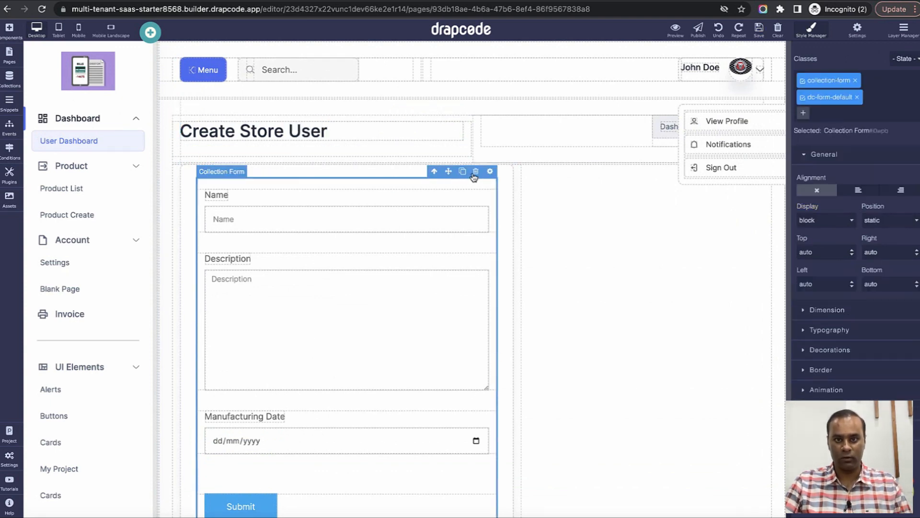
{"action": "left_click", "coordinate": [474, 174]}
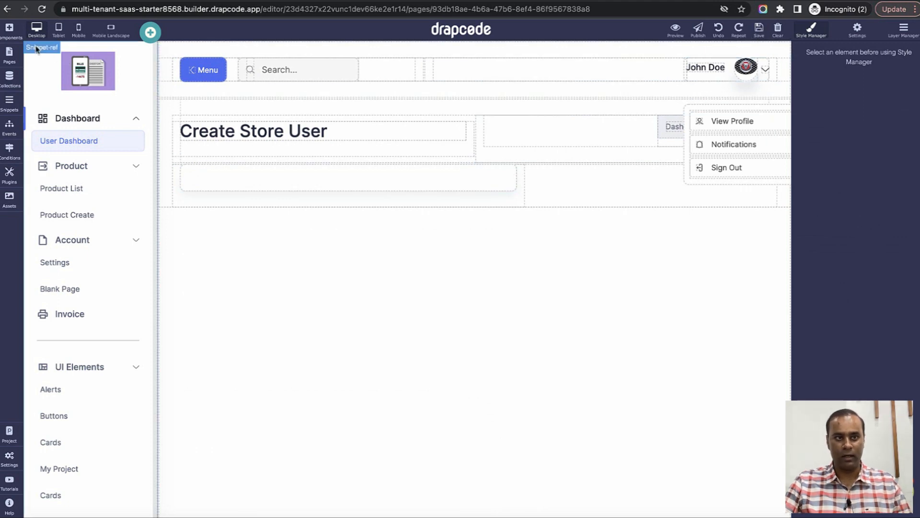
Place a new collection form bound to the User collection and remove its User Form heading.
{"action": "left_click", "coordinate": [9, 28]}
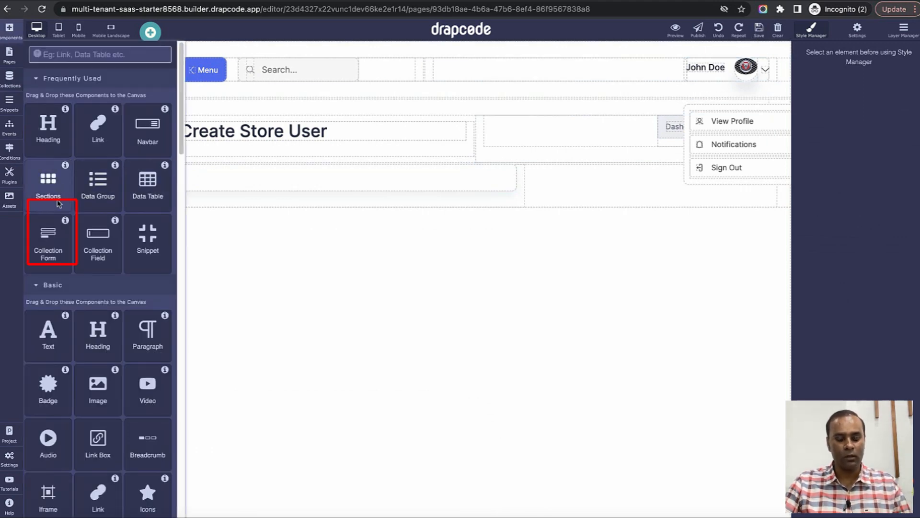
{"action": "scroll", "coordinate": [85, 224], "scroll_direction": "down", "scroll_amount": 1}
{"action": "left_click_drag", "start_coordinate": [47, 223], "coordinate": [334, 184]}
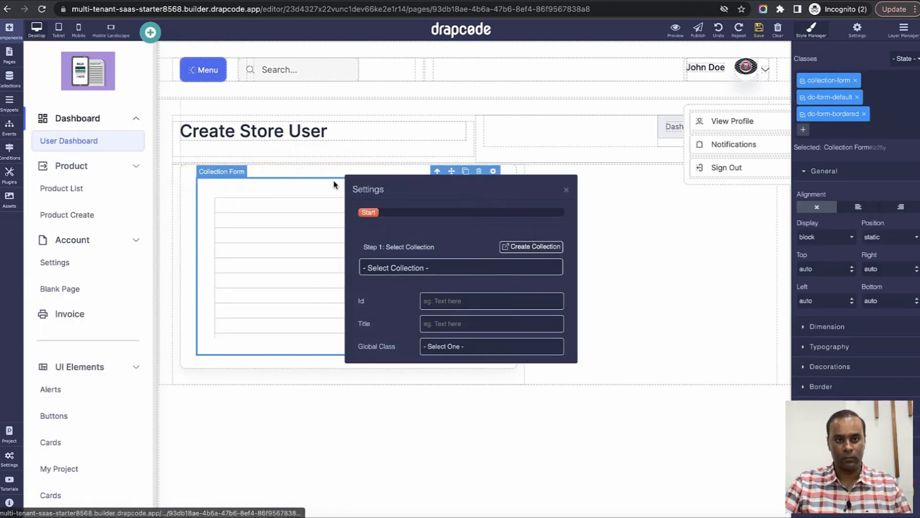
{"action": "left_click", "coordinate": [442, 267]}
{"action": "left_click", "coordinate": [439, 317]}
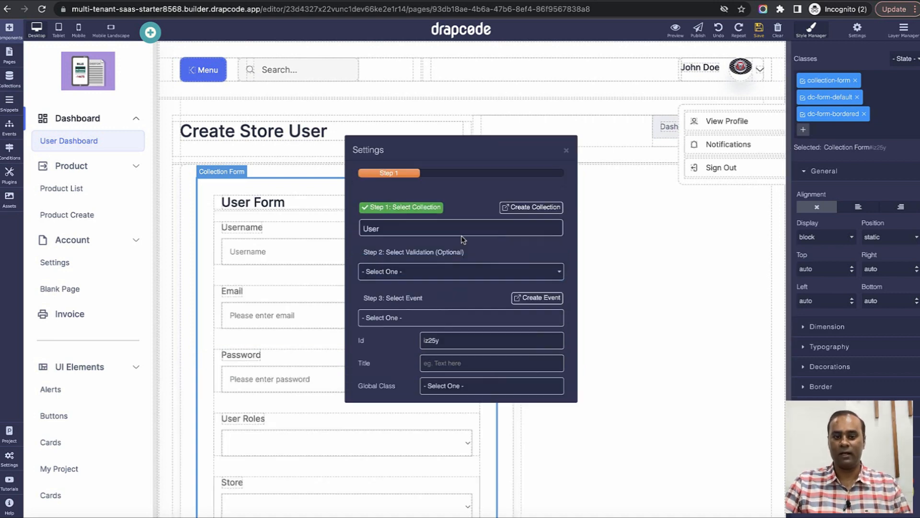
{"action": "left_click", "coordinate": [566, 150]}
{"action": "left_click", "coordinate": [478, 207]}
{"action": "left_click", "coordinate": [459, 187]}
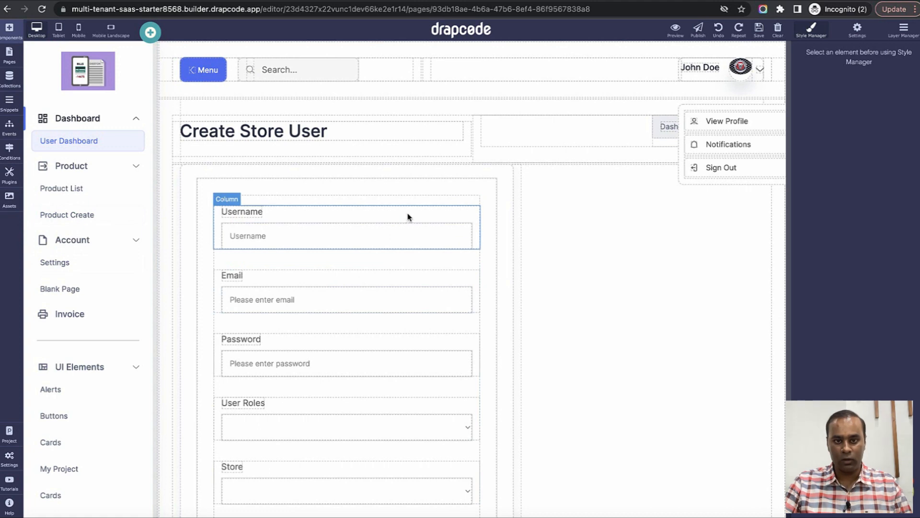
Remove the Cancel button from the form.
{"action": "scroll", "coordinate": [404, 249], "scroll_direction": "down", "scroll_amount": 1}
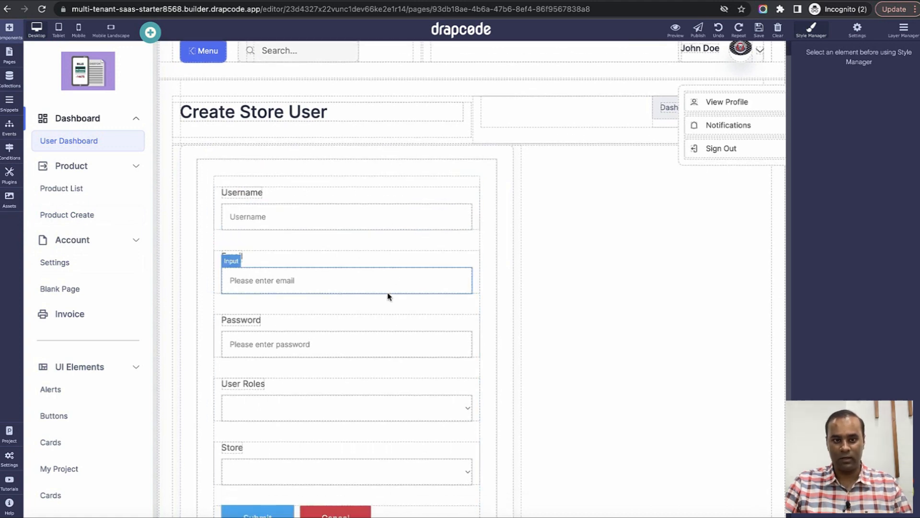
{"action": "scroll", "coordinate": [383, 321], "scroll_direction": "down", "scroll_amount": 3}
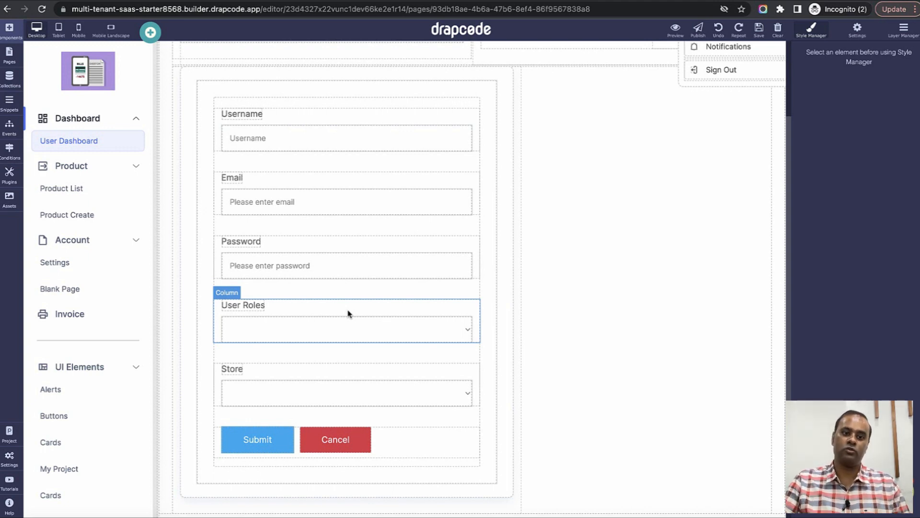
{"action": "left_click", "coordinate": [339, 449]}
{"action": "left_click", "coordinate": [351, 419]}
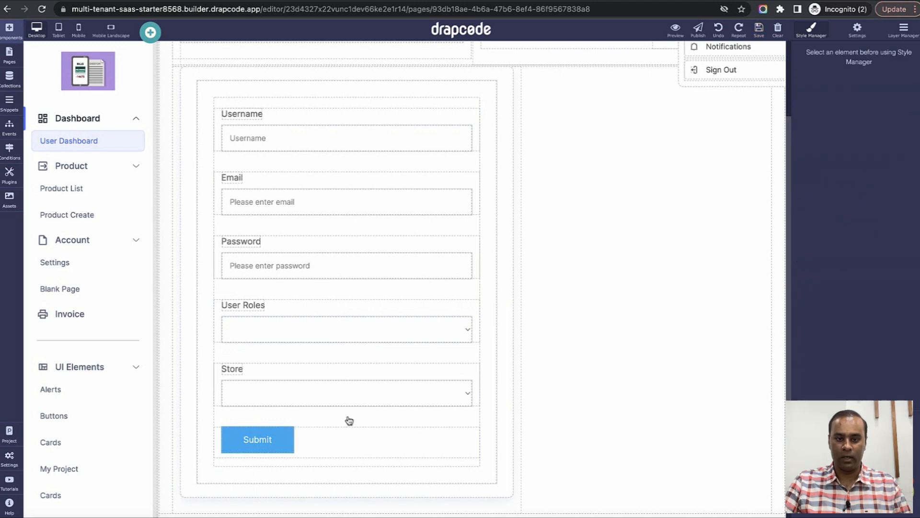
Add a new input field below Password.
{"action": "left_click", "coordinate": [10, 37]}
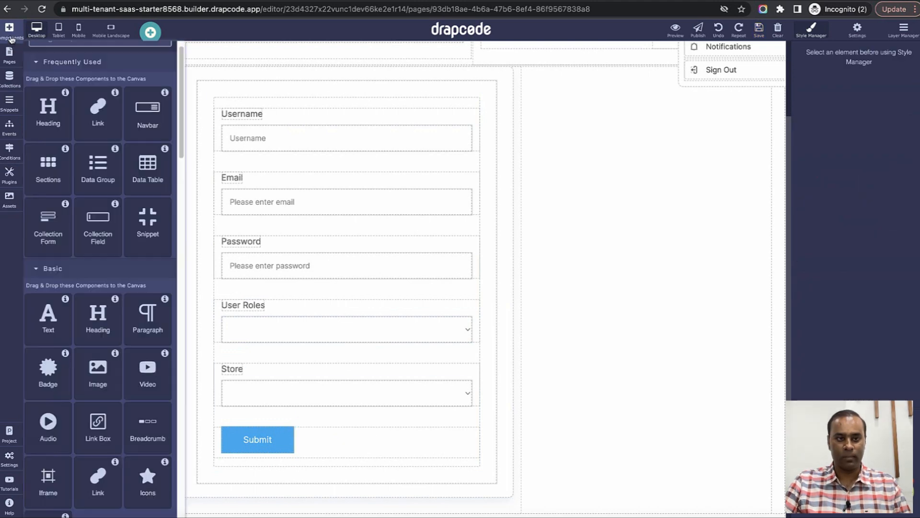
{"action": "scroll", "coordinate": [114, 398], "scroll_direction": "down", "scroll_amount": 7}
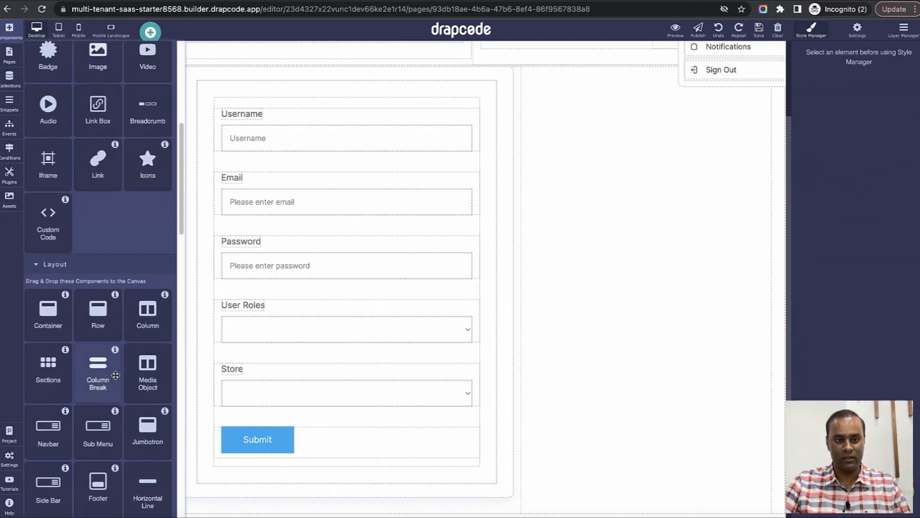
{"action": "scroll", "coordinate": [114, 399], "scroll_direction": "down", "scroll_amount": 4}
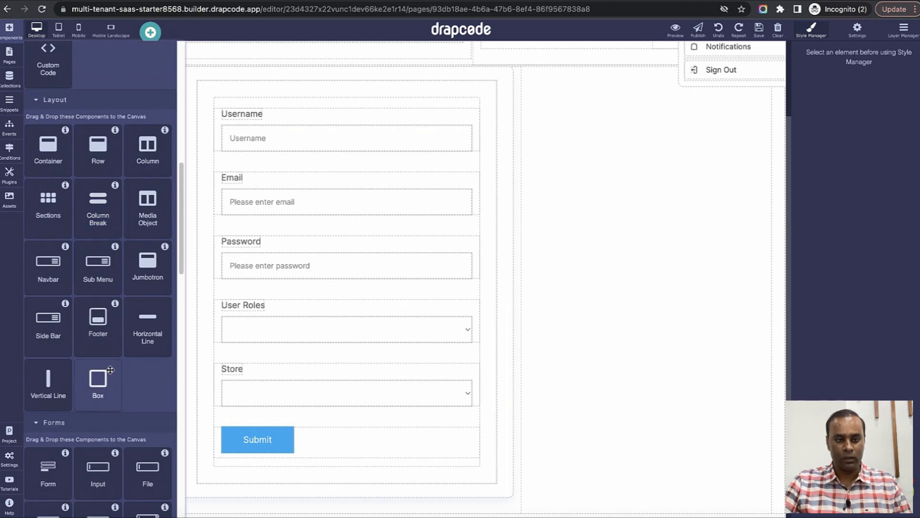
{"action": "scroll", "coordinate": [100, 448], "scroll_direction": "down", "scroll_amount": 1}
{"action": "left_click_drag", "start_coordinate": [101, 448], "coordinate": [307, 290]}
Name the new input userRoles, copied from the User Roles dropdown's field name.
{"action": "left_click", "coordinate": [438, 357]}
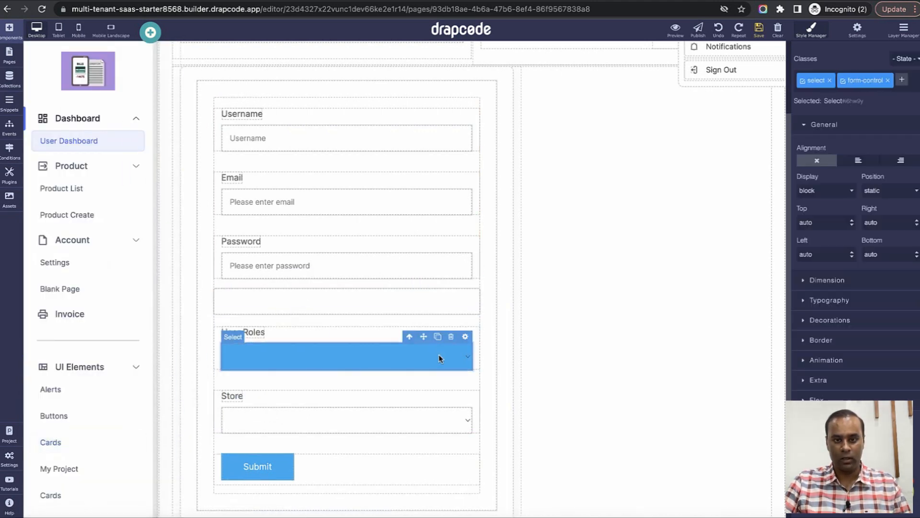
{"action": "left_click", "coordinate": [465, 336]}
{"action": "double_click", "coordinate": [473, 292]}
{"action": "key", "text": "ctrl+c"}
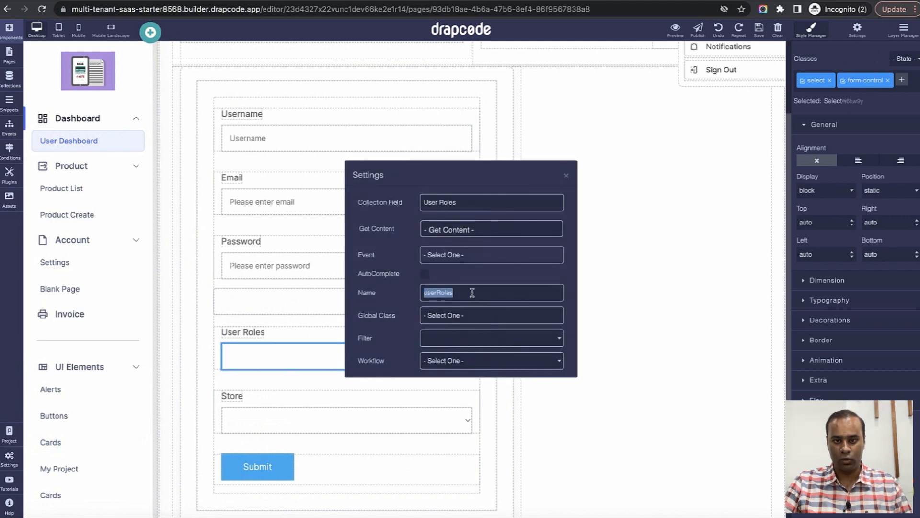
{"action": "left_click", "coordinate": [321, 306]}
{"action": "left_click", "coordinate": [372, 307]}
{"action": "left_click", "coordinate": [471, 288]}
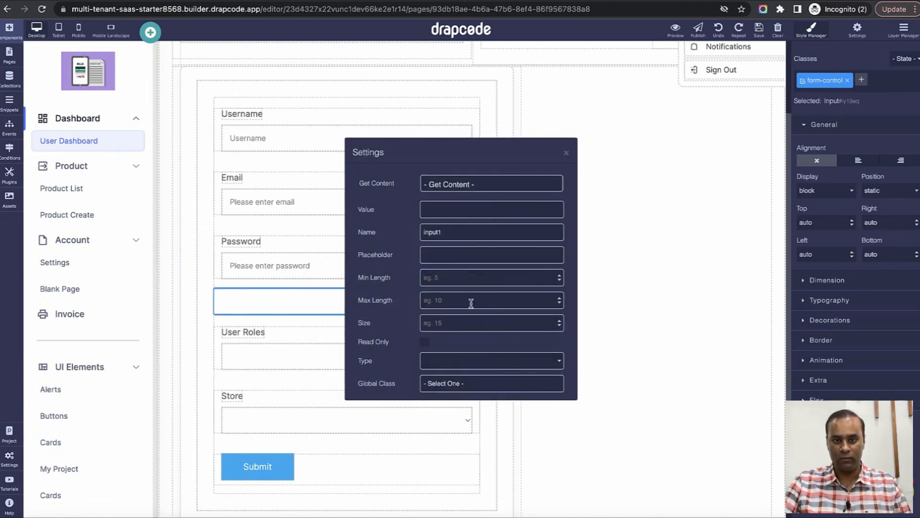
{"action": "left_click", "coordinate": [471, 244]}
{"action": "double_click", "coordinate": [472, 243]}
{"action": "key", "text": "ctrl+v"}
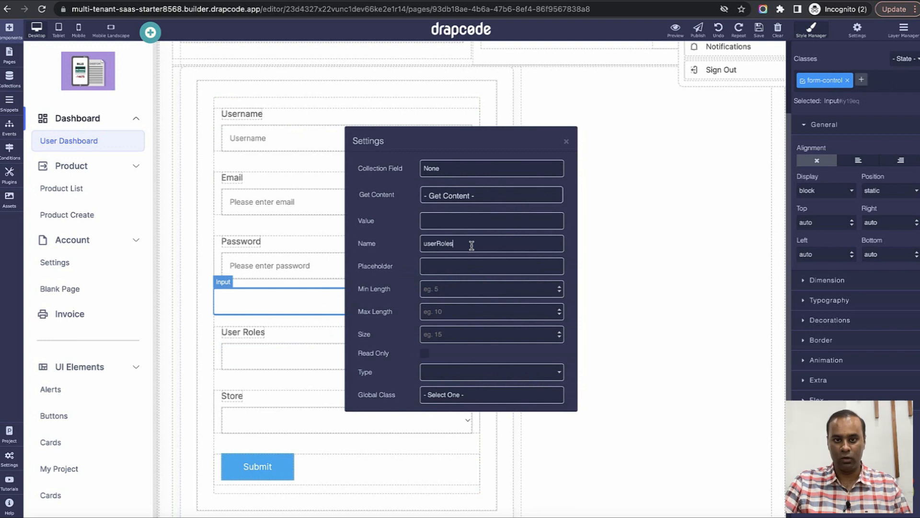
Give the userRoles input the fixed value Store Employees.
{"action": "left_click", "coordinate": [491, 196]}
{"action": "left_click", "coordinate": [493, 245]}
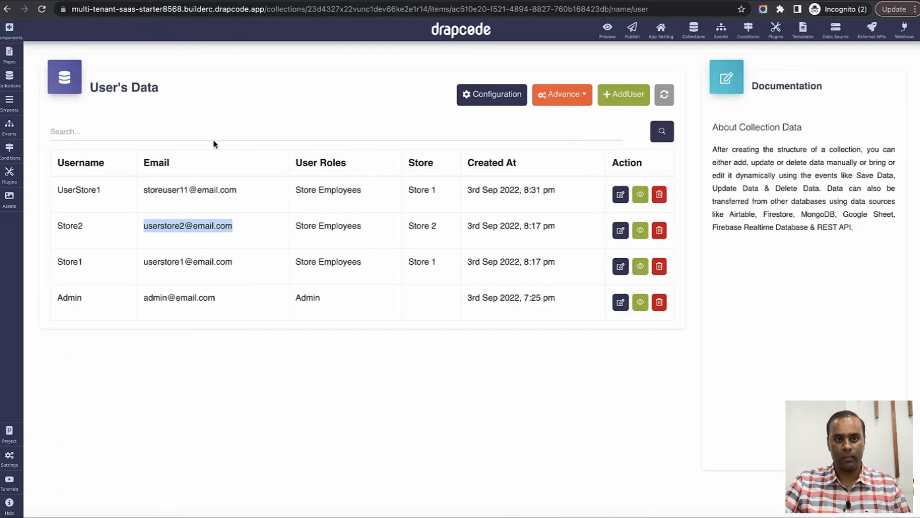
{"action": "left_click", "coordinate": [534, 134]}
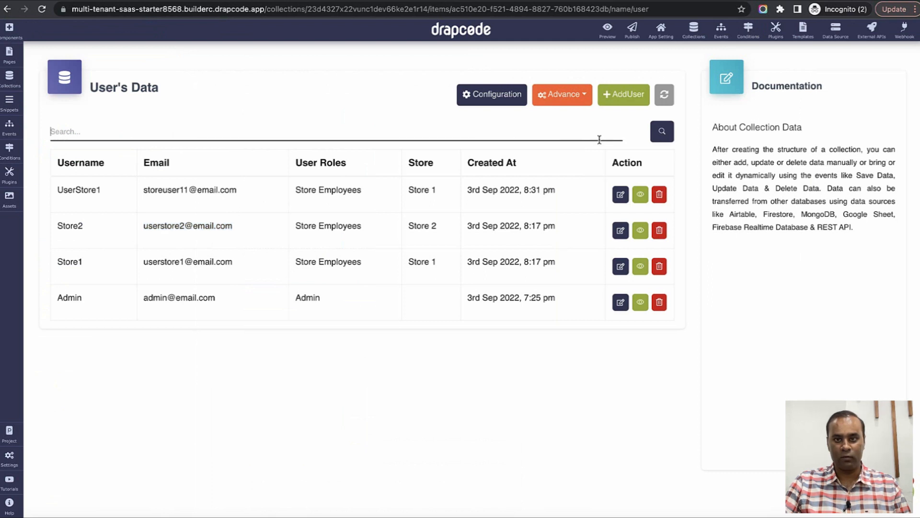
{"action": "left_click_drag", "start_coordinate": [295, 191], "coordinate": [361, 191]}
{"action": "key", "text": "ctrl+c"}
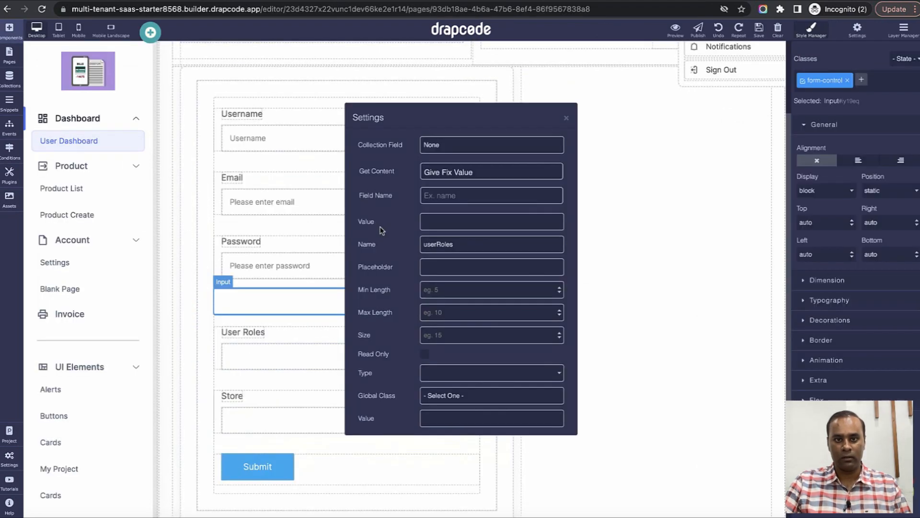
{"action": "left_click", "coordinate": [467, 424]}
{"action": "key", "text": "ctrl+v"}
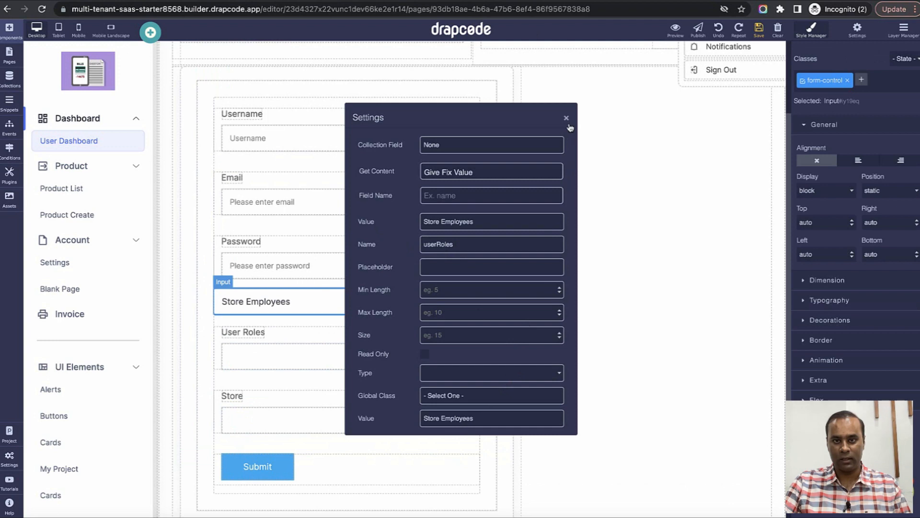
{"action": "left_click", "coordinate": [566, 117]}
{"action": "left_click", "coordinate": [460, 353]}
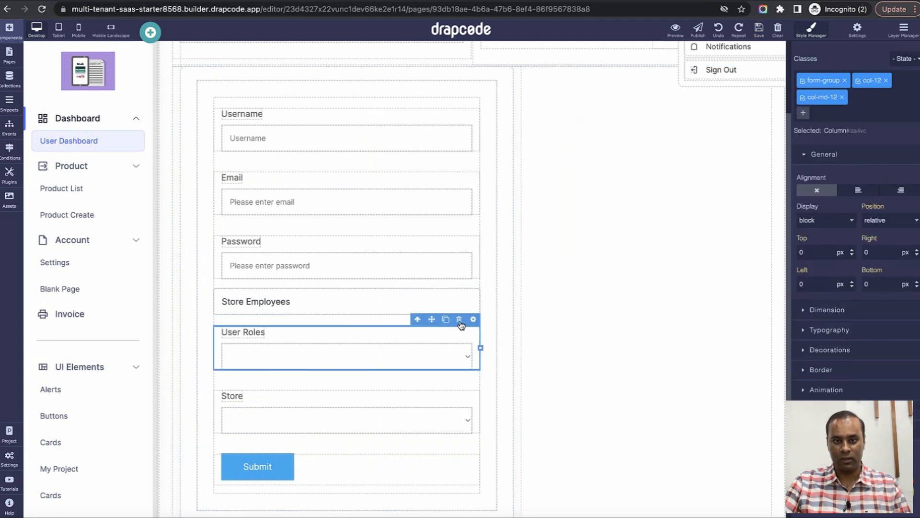
Delete the User Roles dropdown and add another input below Store Employees.
{"action": "left_click", "coordinate": [459, 320]}
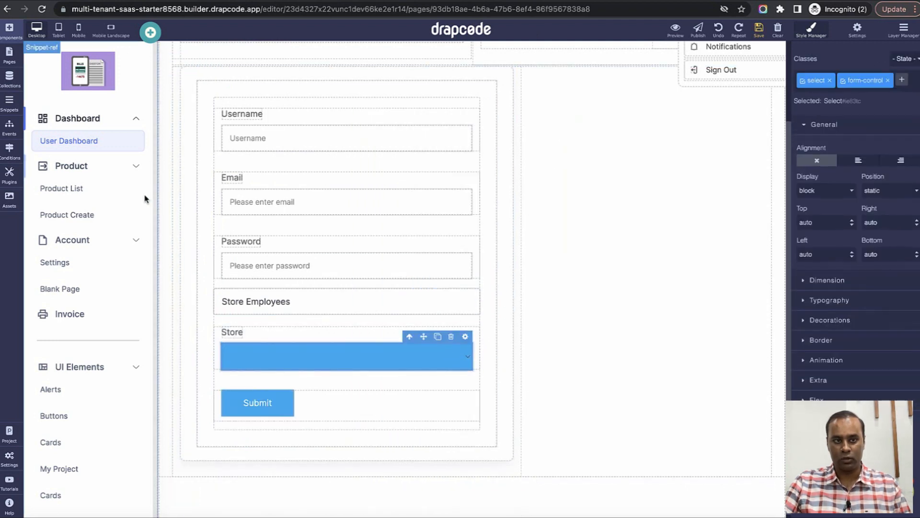
{"action": "left_click", "coordinate": [9, 28]}
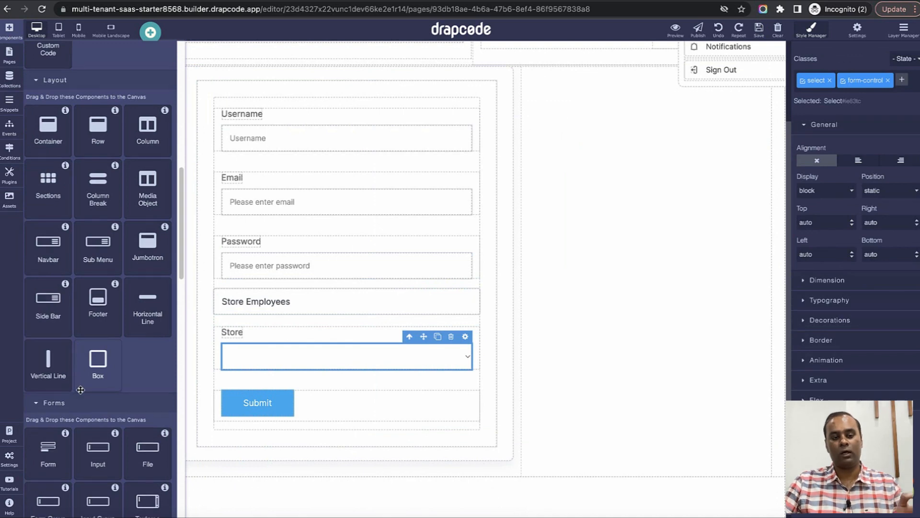
{"action": "left_click_drag", "start_coordinate": [96, 458], "coordinate": [209, 365]}
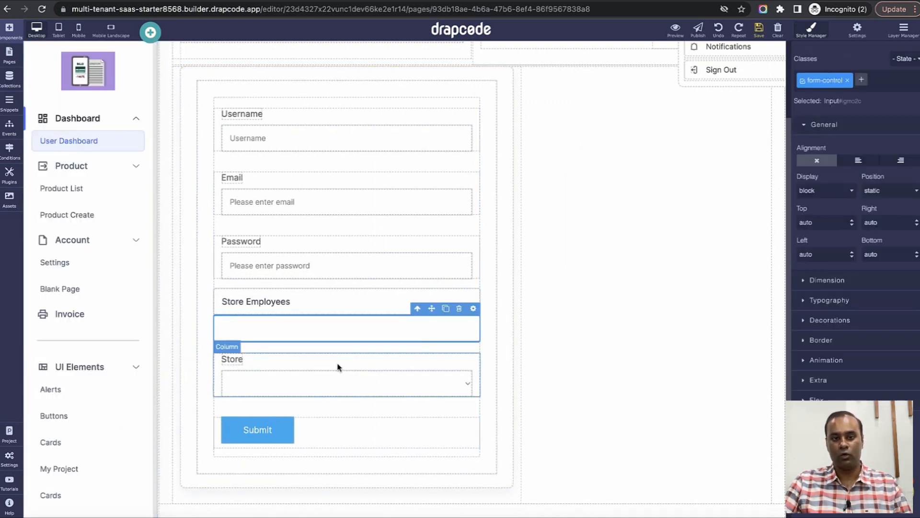
Name the new input 'store', matching the Store dropdown's field name.
{"action": "left_click", "coordinate": [399, 378]}
{"action": "left_click", "coordinate": [466, 369]}
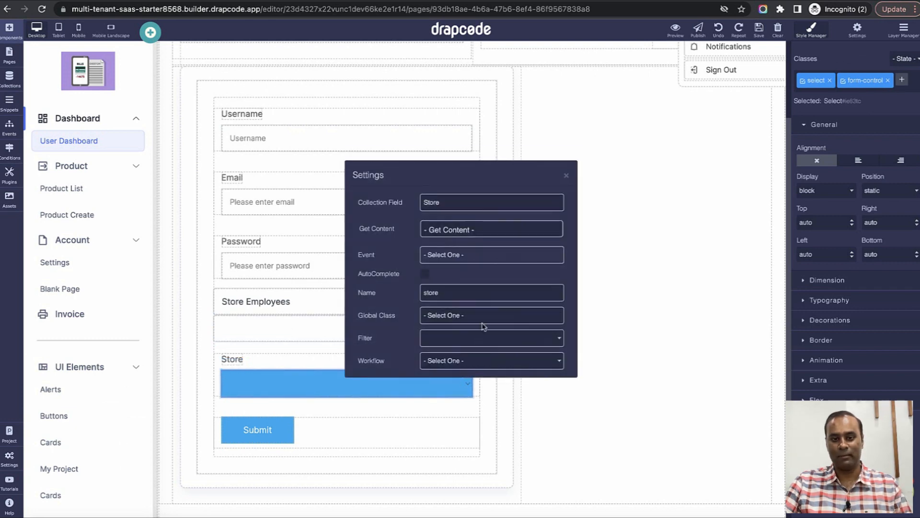
{"action": "double_click", "coordinate": [477, 297]}
{"action": "left_click", "coordinate": [334, 342]}
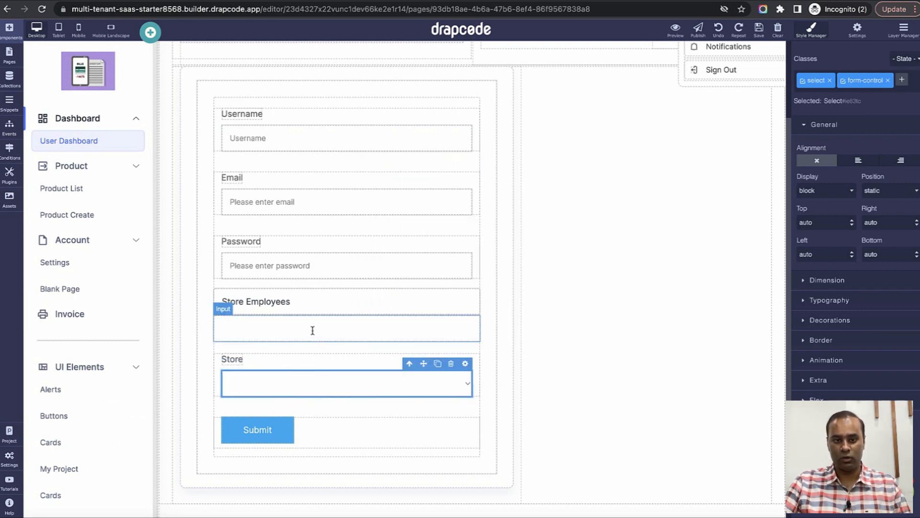
{"action": "left_click", "coordinate": [313, 329]}
{"action": "left_click", "coordinate": [469, 314]}
{"action": "double_click", "coordinate": [467, 242]}
{"action": "type", "text": "store"}
Fill the store input from the logged-in user's Store:Id and delete the Store dropdown.
{"action": "left_click", "coordinate": [489, 202]}
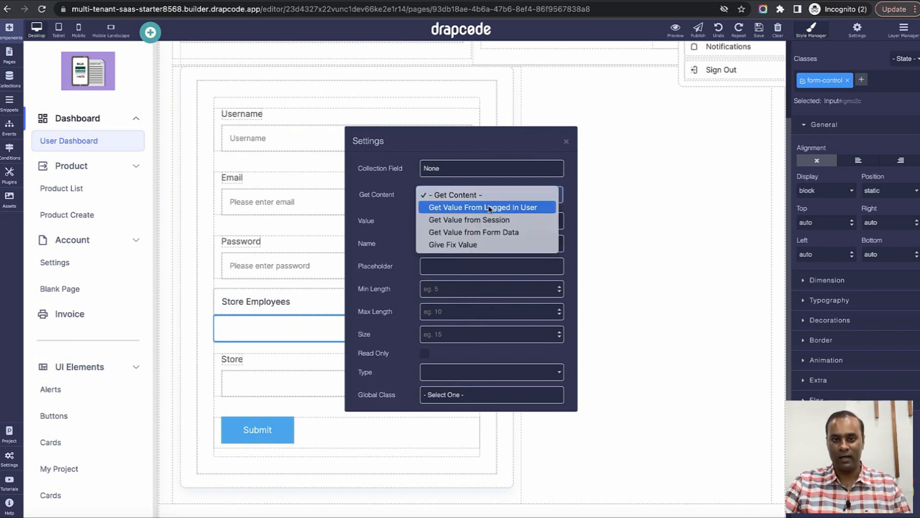
{"action": "left_click", "coordinate": [489, 208]}
{"action": "left_click", "coordinate": [486, 205]}
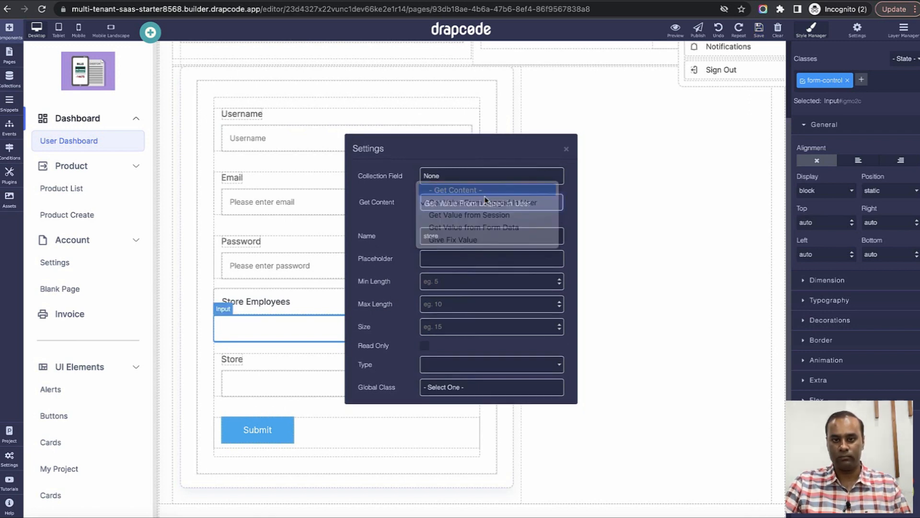
{"action": "left_click", "coordinate": [488, 219]}
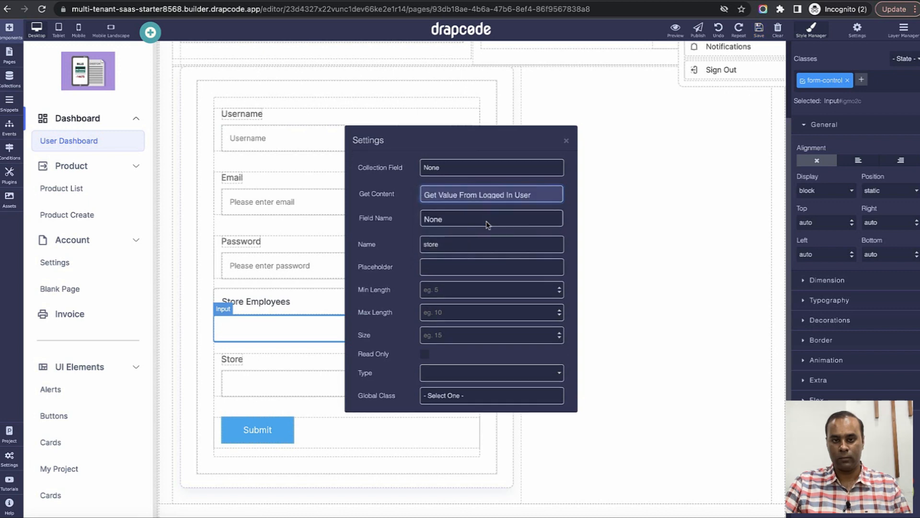
{"action": "left_click", "coordinate": [488, 221]}
{"action": "left_click", "coordinate": [488, 455]}
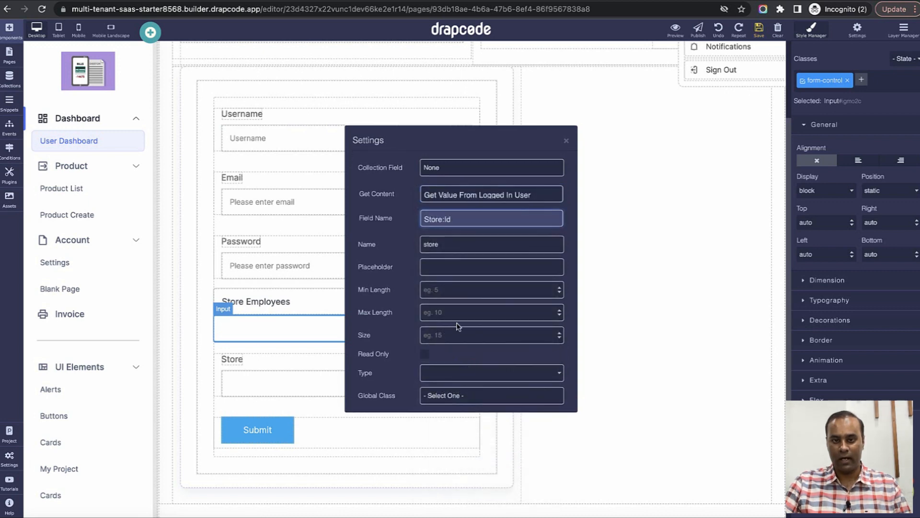
{"action": "left_click", "coordinate": [566, 140]}
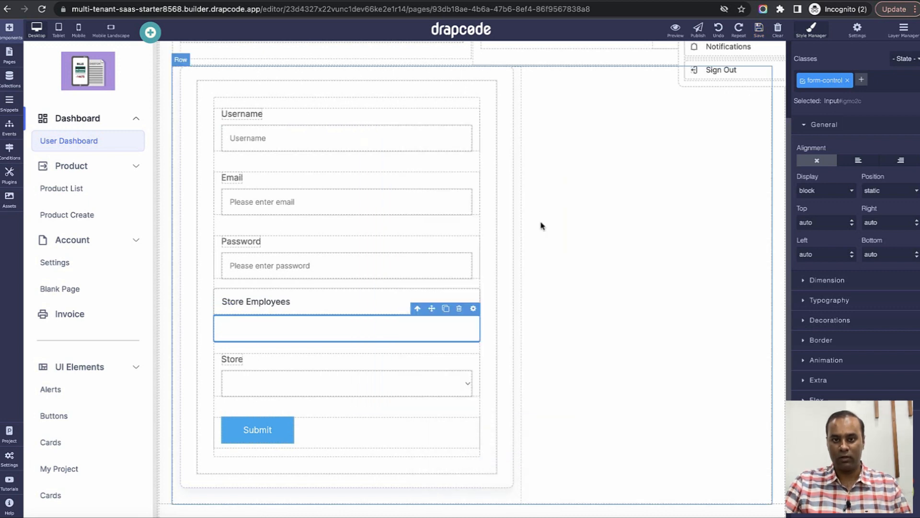
{"action": "left_click", "coordinate": [466, 364]}
{"action": "left_click", "coordinate": [459, 346]}
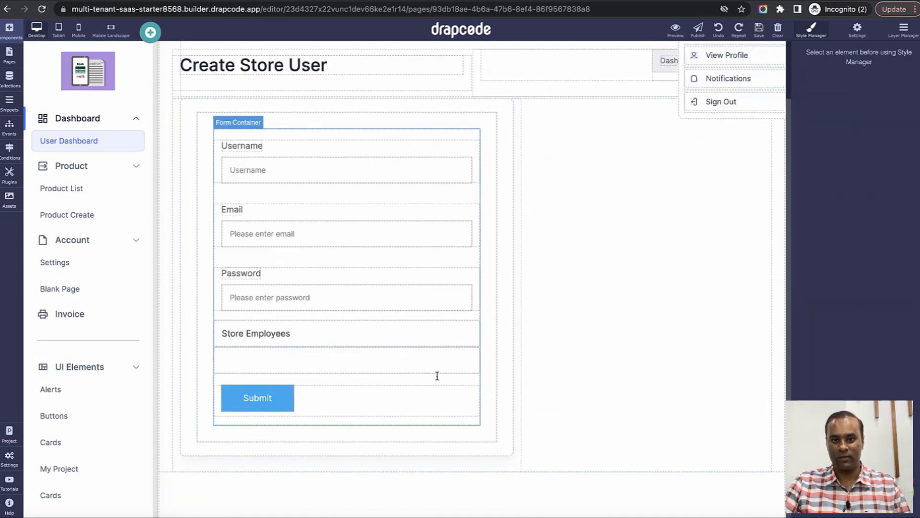
Preview the Create Store User page and open the Sidebar snippet for editing.
{"action": "left_click", "coordinate": [674, 28]}
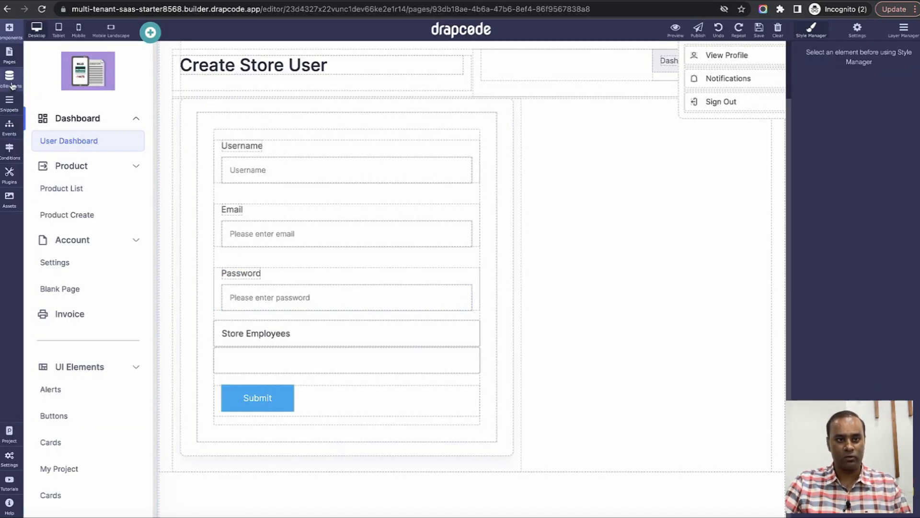
{"action": "left_click", "coordinate": [9, 102]}
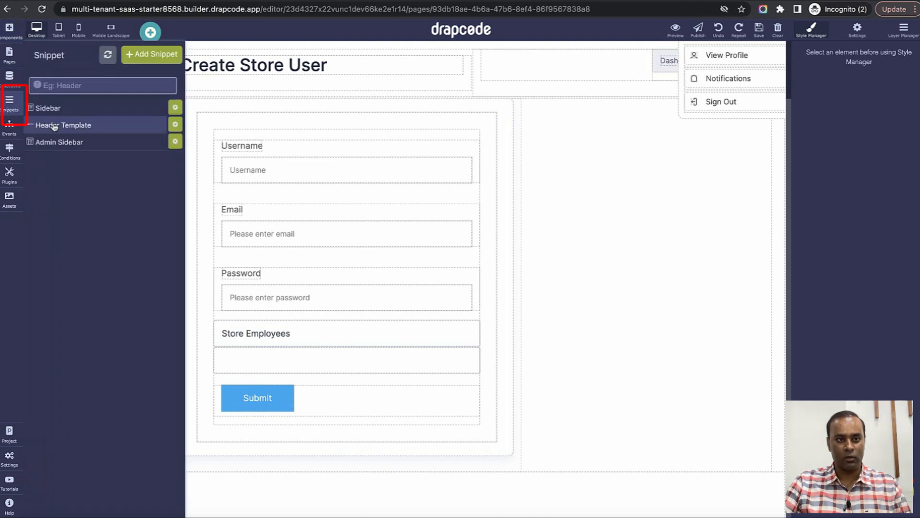
{"action": "left_click", "coordinate": [58, 111]}
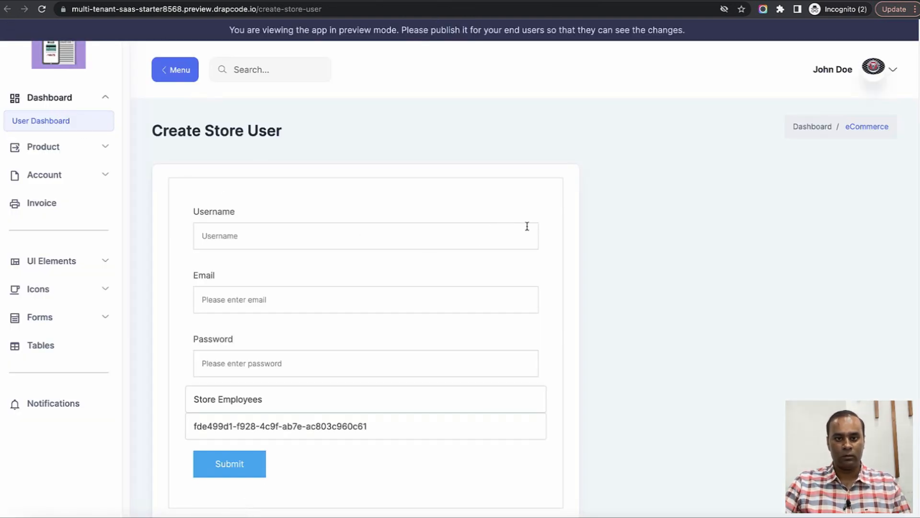
Confirm the preview's store input below Store Employees shows the store ID.
{"action": "scroll", "coordinate": [527, 257], "scroll_direction": "down", "scroll_amount": 2}
{"action": "scroll", "coordinate": [528, 257], "scroll_direction": "up", "scroll_amount": 2}
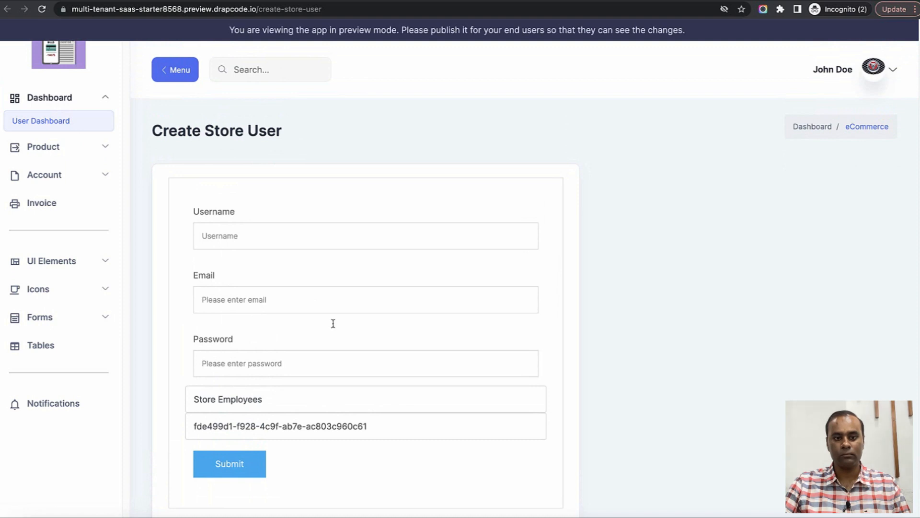
{"action": "left_click_drag", "start_coordinate": [198, 399], "coordinate": [337, 401]}
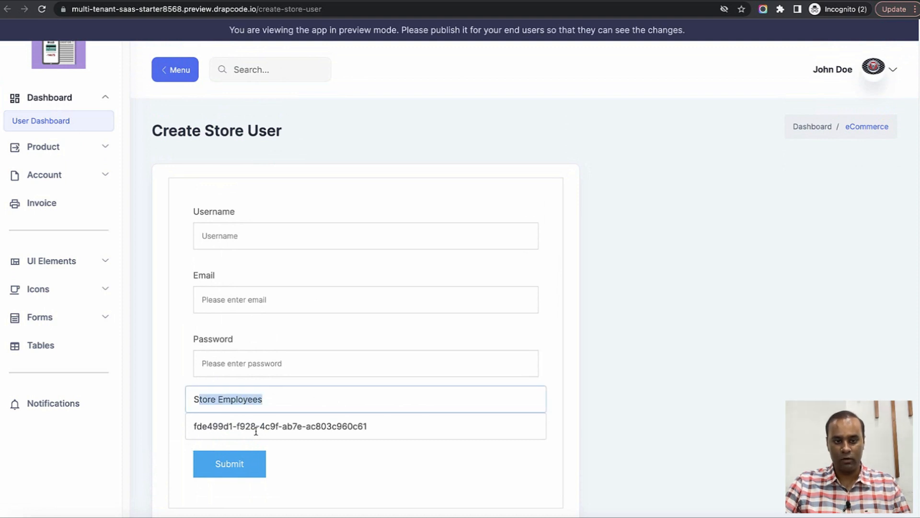
{"action": "left_click_drag", "start_coordinate": [258, 431], "coordinate": [418, 429]}
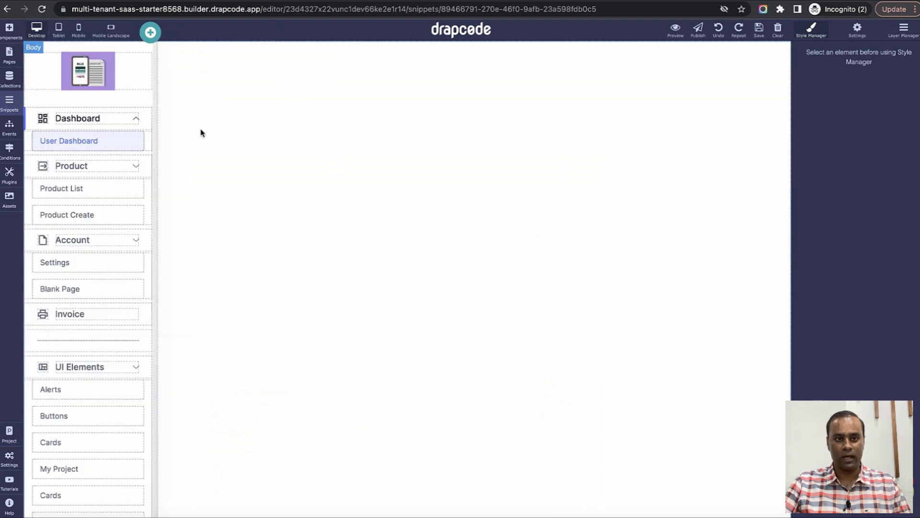
Rename the sidebar Settings link to Create Store User, point it to that page, and save.
{"action": "left_click", "coordinate": [111, 220]}
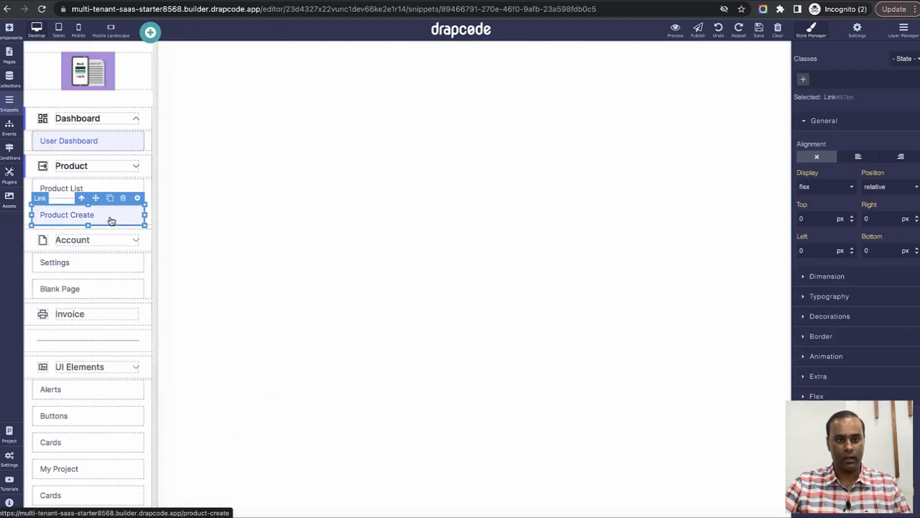
{"action": "left_click", "coordinate": [111, 262]}
{"action": "double_click", "coordinate": [111, 261]}
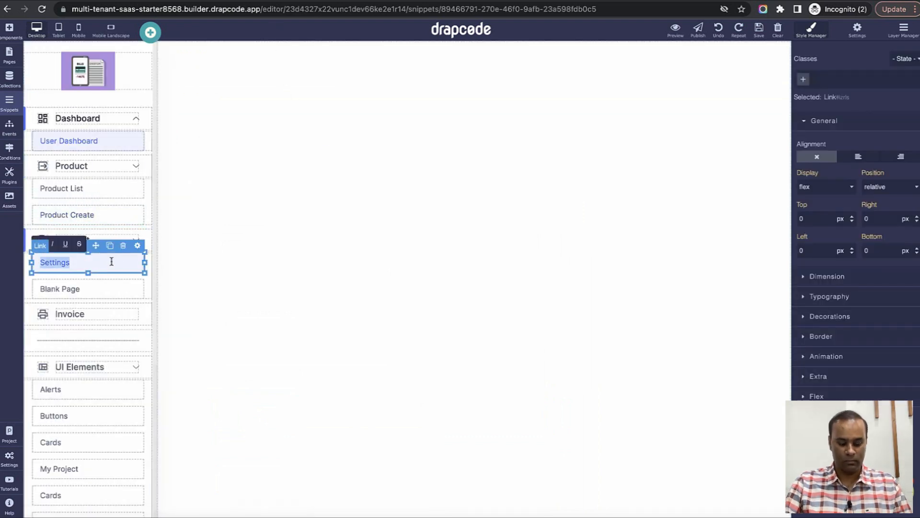
{"action": "type", "text": "Create Store User"}
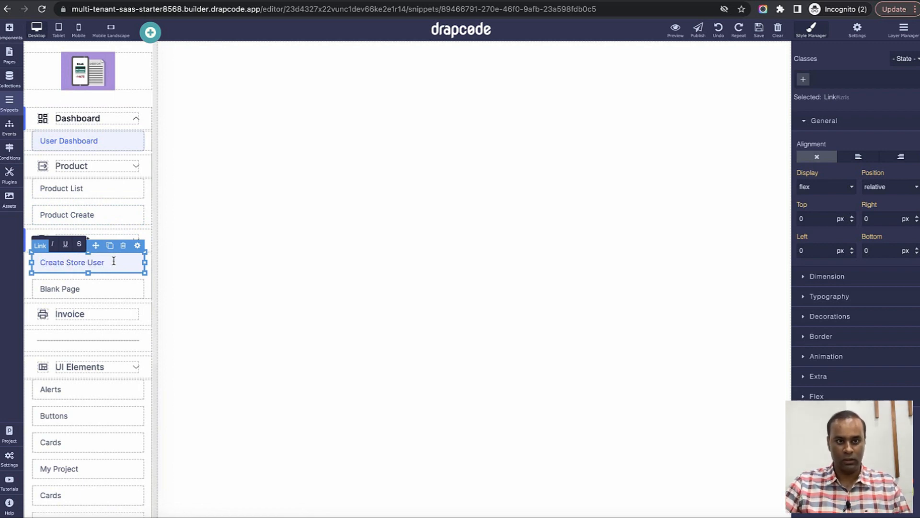
{"action": "left_click", "coordinate": [137, 245]}
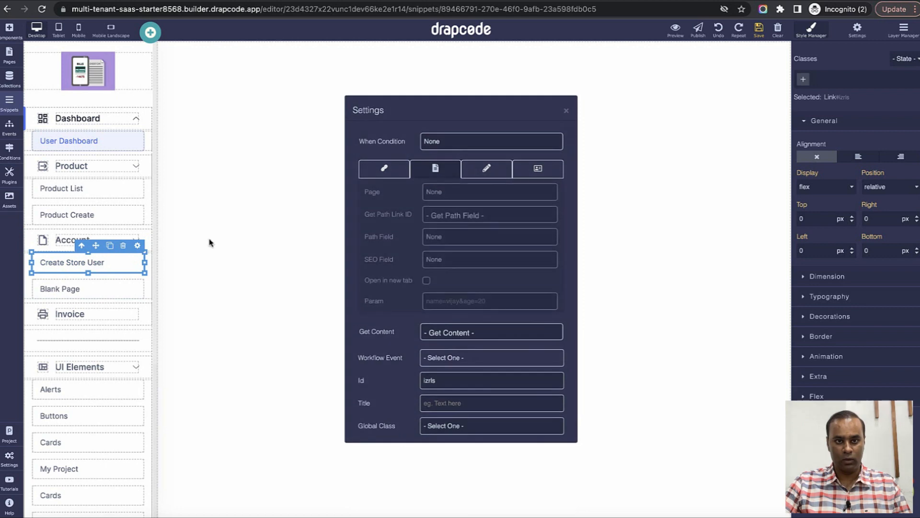
{"action": "left_click", "coordinate": [464, 191]}
{"action": "left_click", "coordinate": [477, 349]}
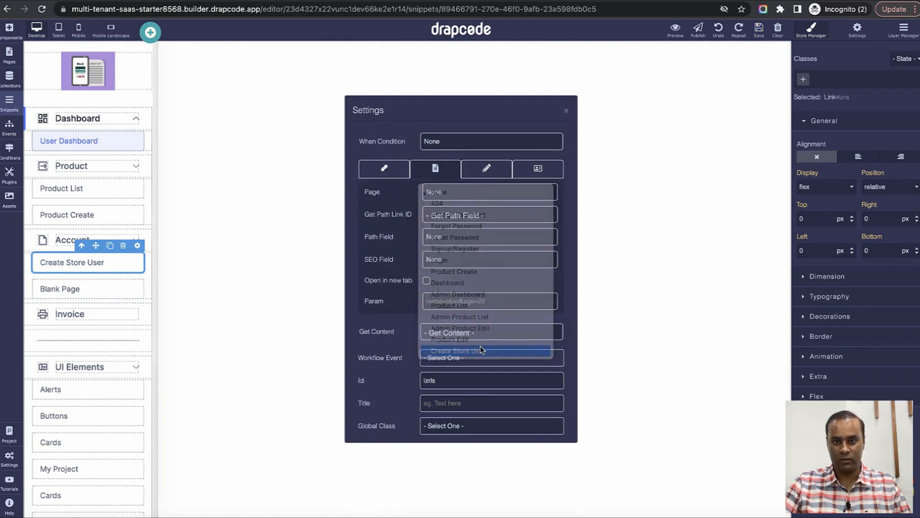
{"action": "left_click", "coordinate": [566, 111]}
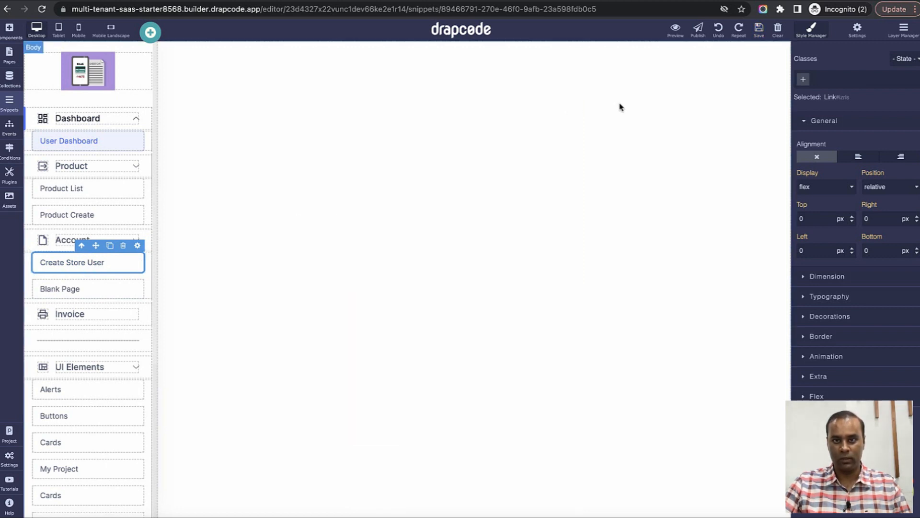
{"action": "left_click", "coordinate": [759, 29]}
Rename the Blank Page link to Store Users List.
{"action": "left_click", "coordinate": [121, 293]}
{"action": "double_click", "coordinate": [122, 290]}
{"action": "type", "text": "Store users List"}
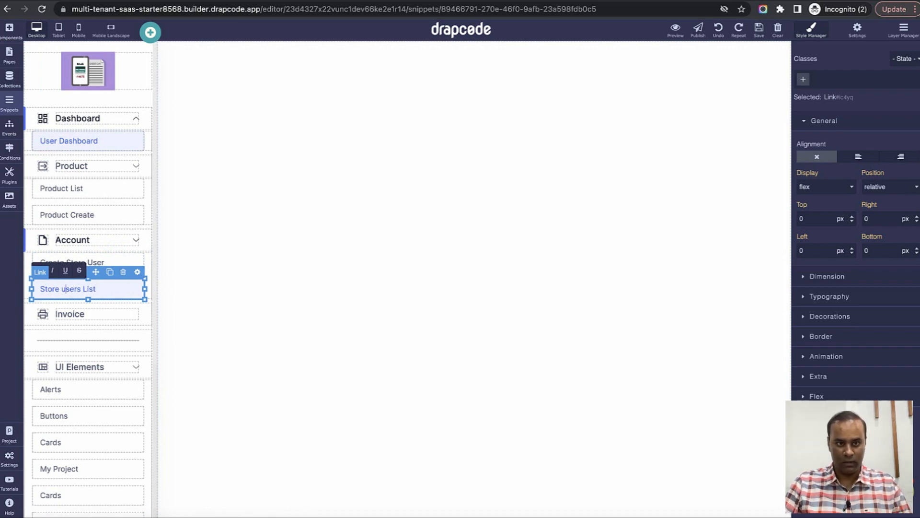
{"action": "type", "text": "U"}
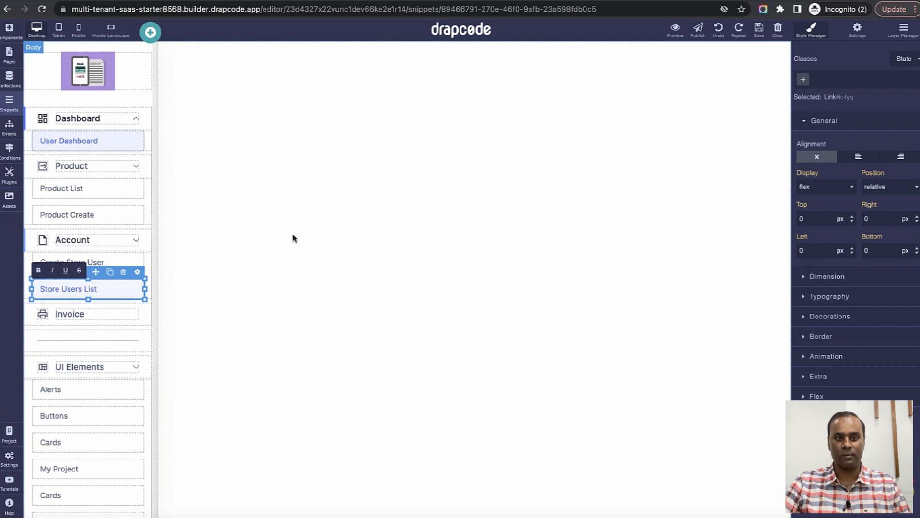
{"action": "left_click", "coordinate": [253, 244]}
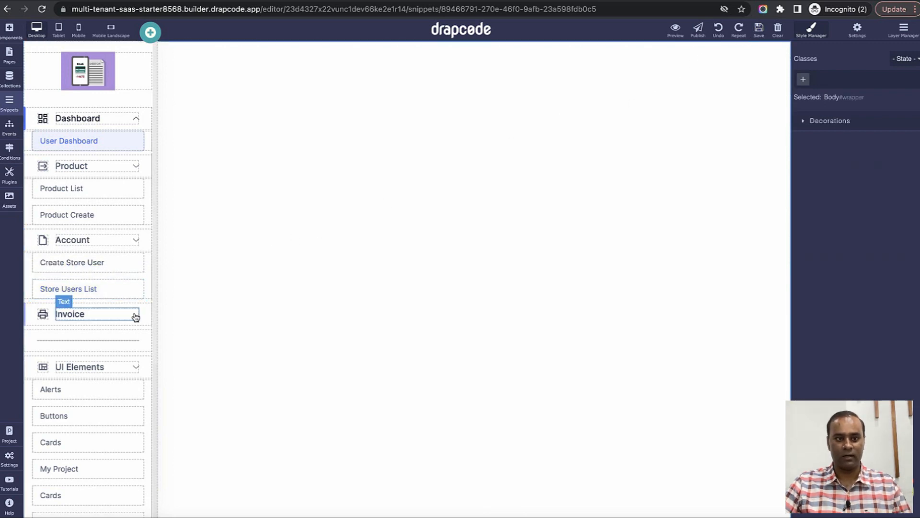
Create a new event named Create Store User.
{"action": "left_click", "coordinate": [10, 127]}
{"action": "left_click", "coordinate": [146, 54]}
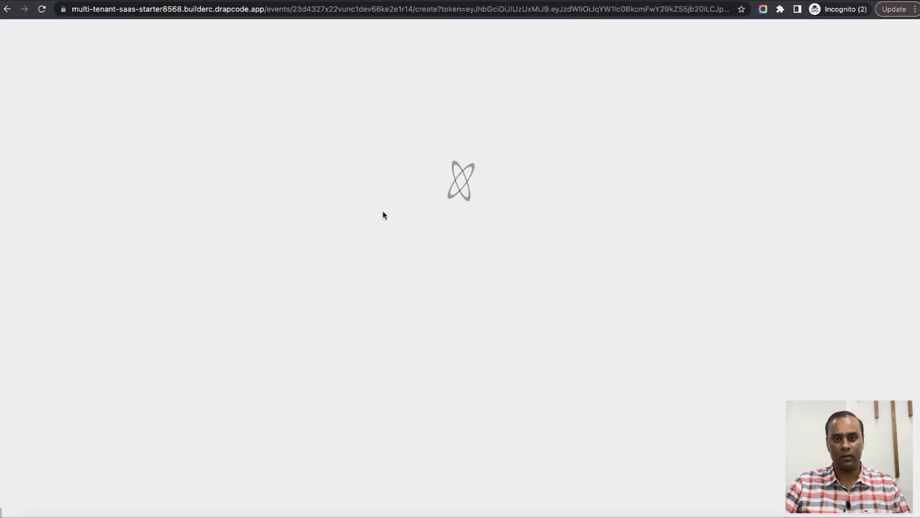
{"action": "type", "text": "d"}
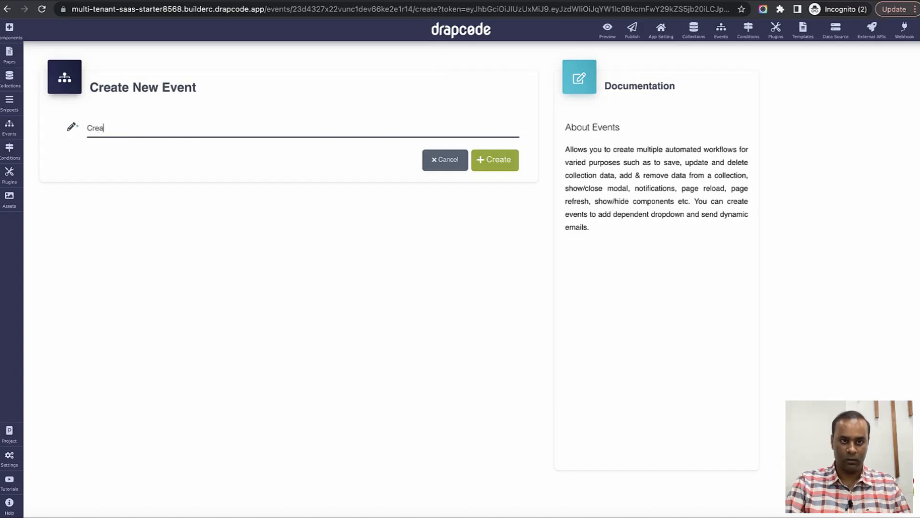
{"action": "type", "text": "reate Store User"}
{"action": "left_click", "coordinate": [493, 160]}
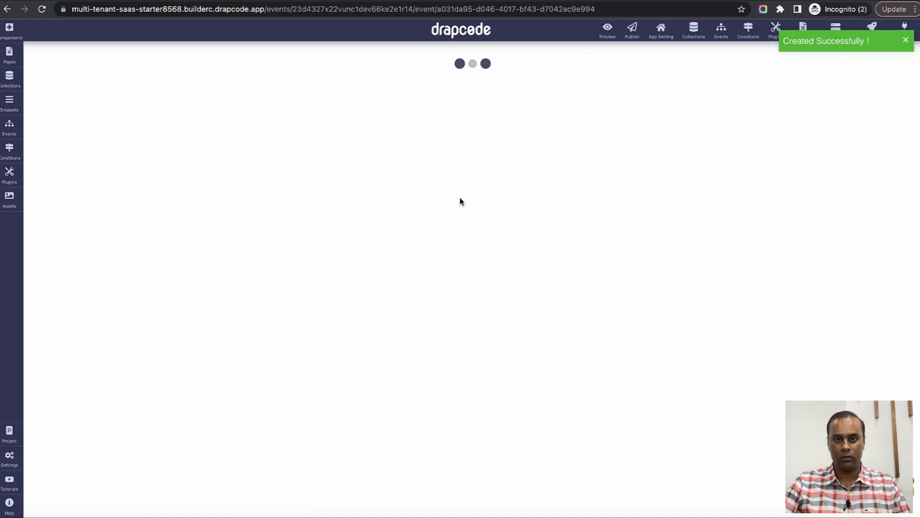
Add a Save Data step to User with success message 'Store User created Successfully' and an error message.
{"action": "left_click", "coordinate": [362, 189]}
{"action": "mouse_move", "coordinate": [460, 314]}
{"action": "left_click", "coordinate": [551, 316]}
{"action": "left_click", "coordinate": [394, 163]}
{"action": "left_click", "coordinate": [401, 206]}
{"action": "left_click", "coordinate": [401, 202]}
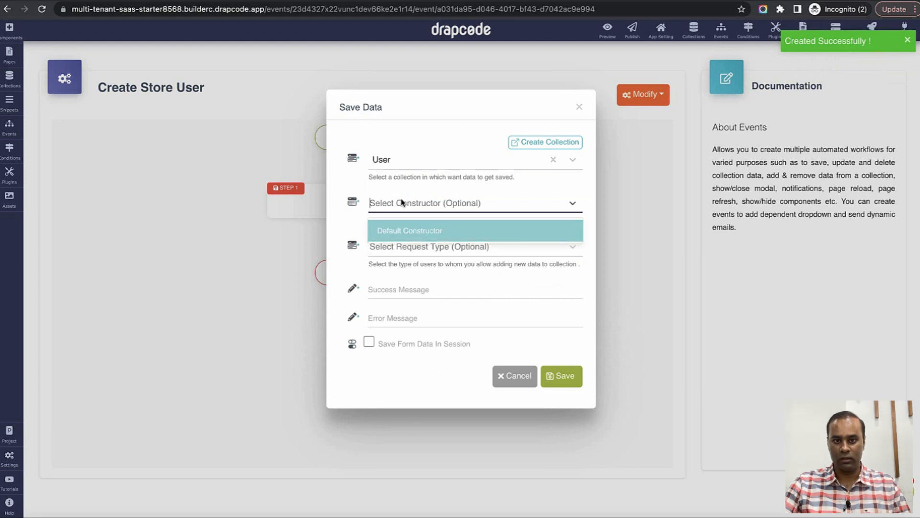
{"action": "left_click", "coordinate": [414, 289]}
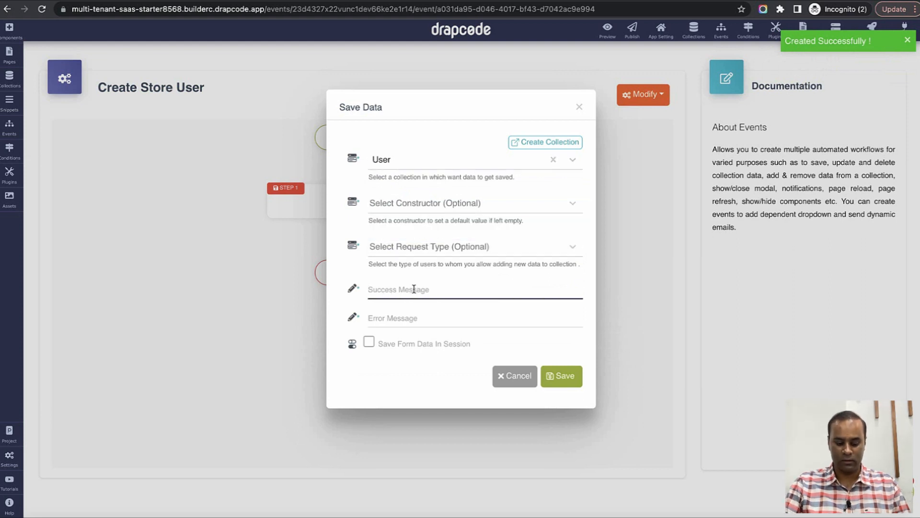
{"action": "type", "text": "Store user cr"}
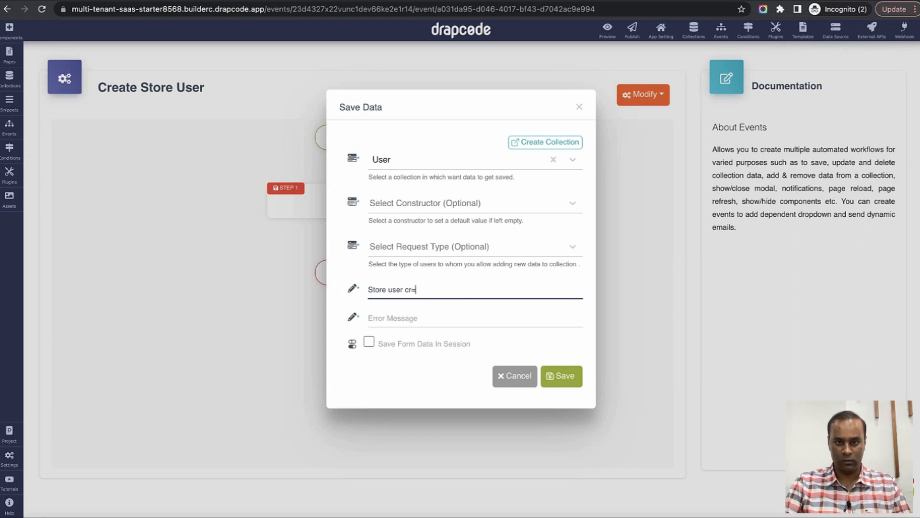
{"action": "type", "text": "eated Successfully"}
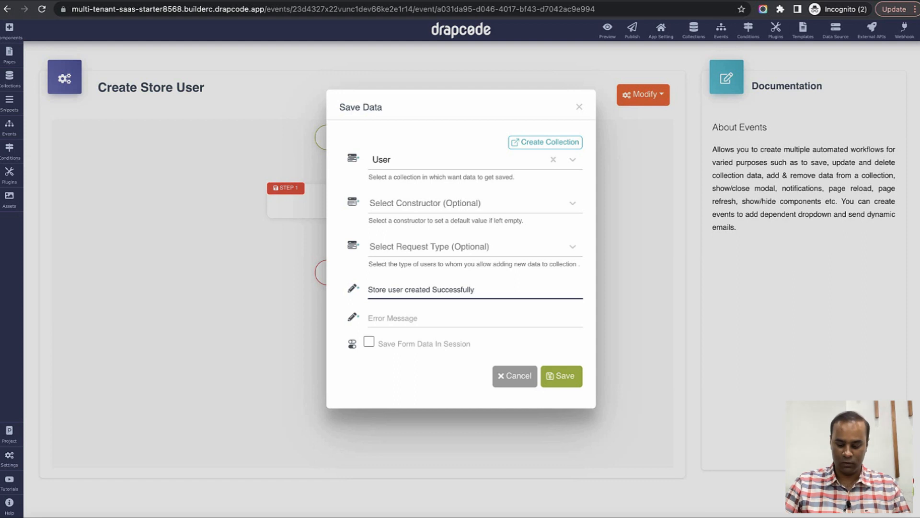
{"action": "type", "text": "U"}
{"action": "key", "text": "Tab"}
{"action": "type", "text": "Er"}
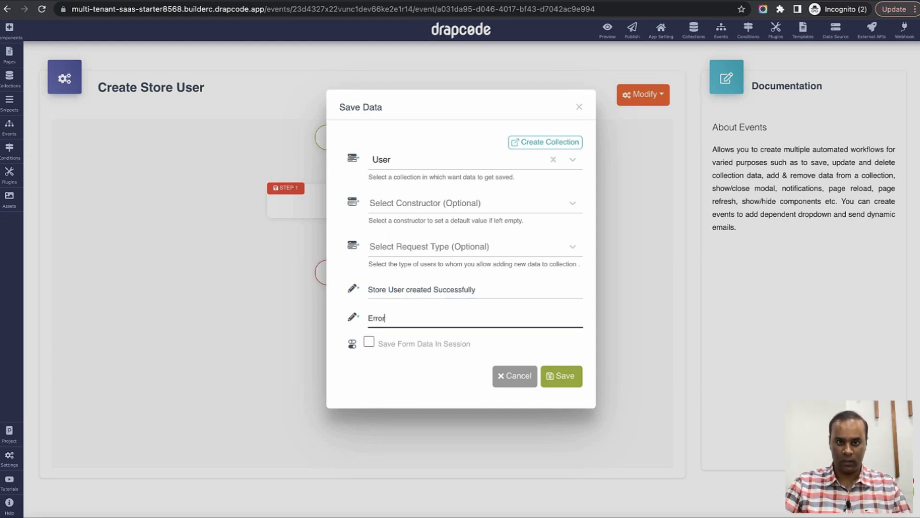
{"action": "left_click", "coordinate": [557, 376]}
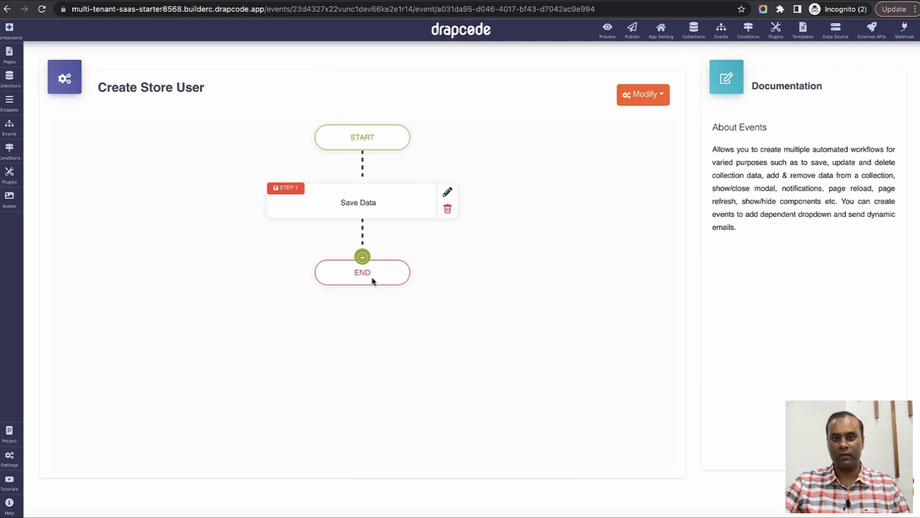
Add a Page Redirect step to the Dashboard page after Save Data.
{"action": "left_click", "coordinate": [362, 257]}
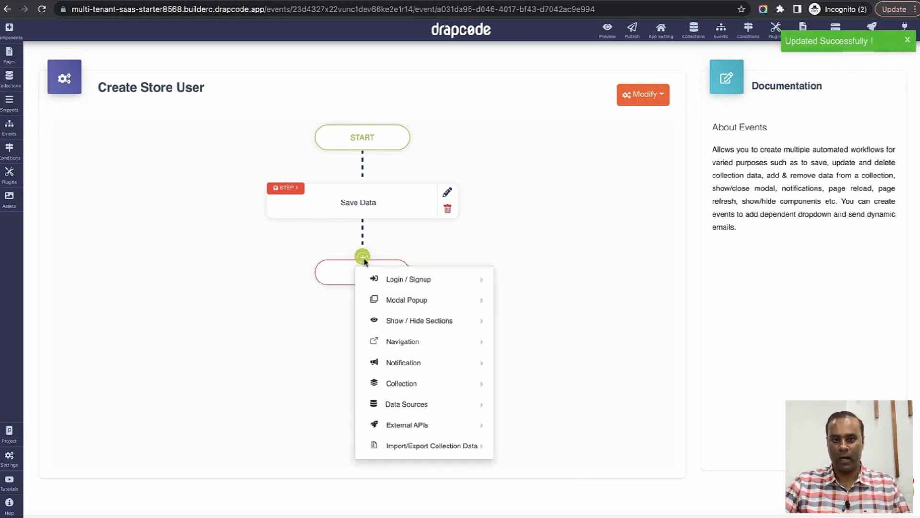
{"action": "mouse_move", "coordinate": [404, 380]}
{"action": "mouse_move", "coordinate": [402, 341]}
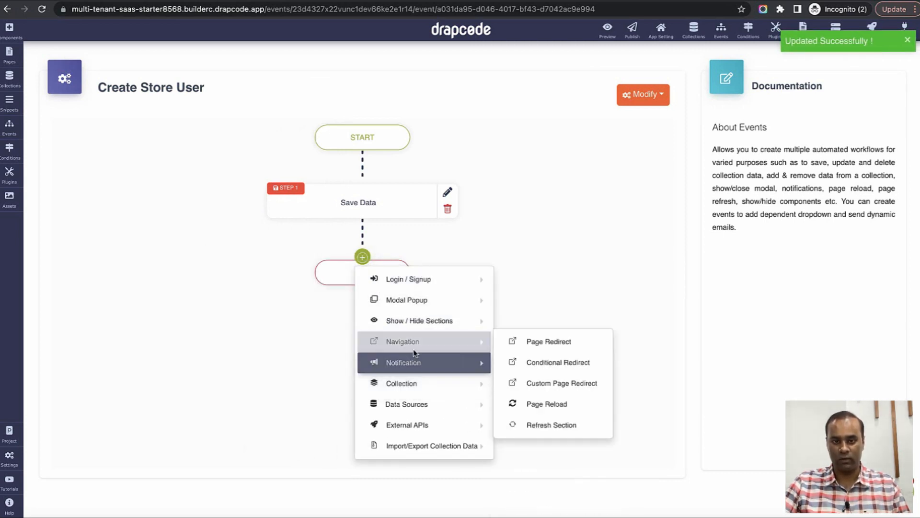
{"action": "left_click", "coordinate": [539, 345]}
{"action": "left_click", "coordinate": [455, 163]}
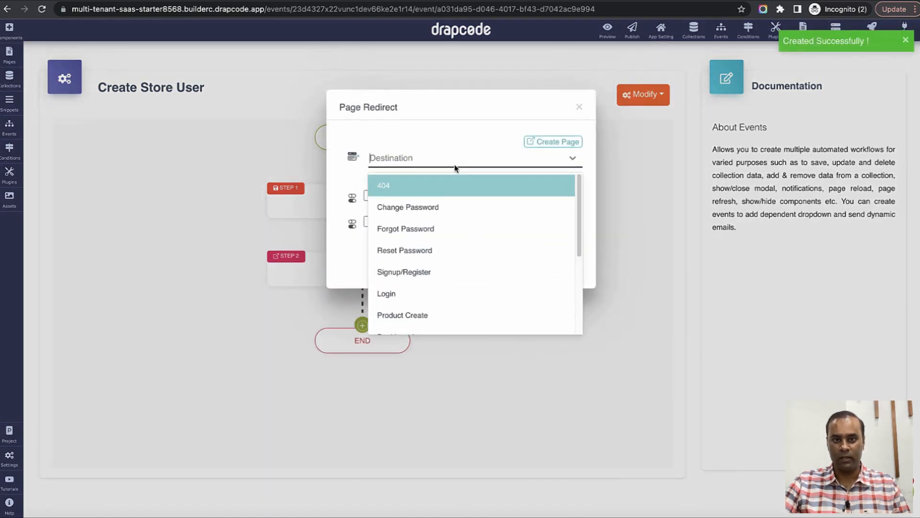
{"action": "type", "text": "D"}
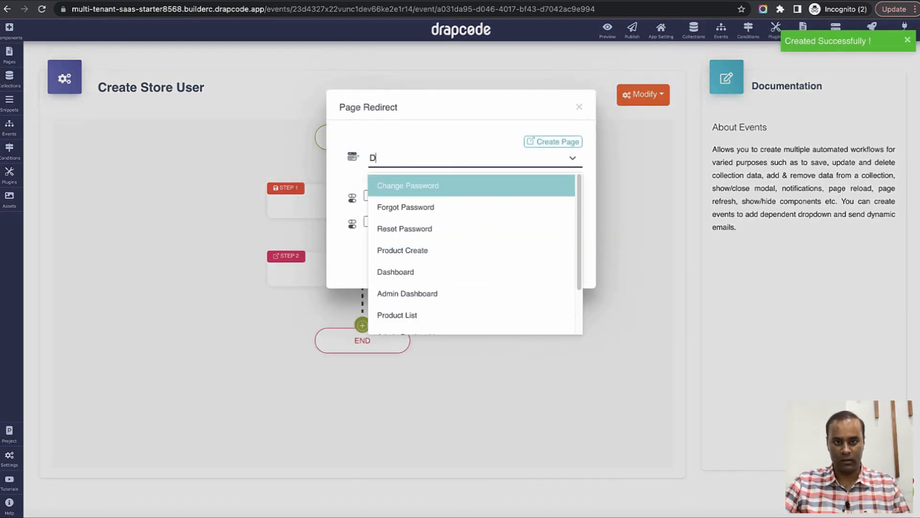
{"action": "left_click", "coordinate": [448, 271]}
{"action": "left_click", "coordinate": [560, 256]}
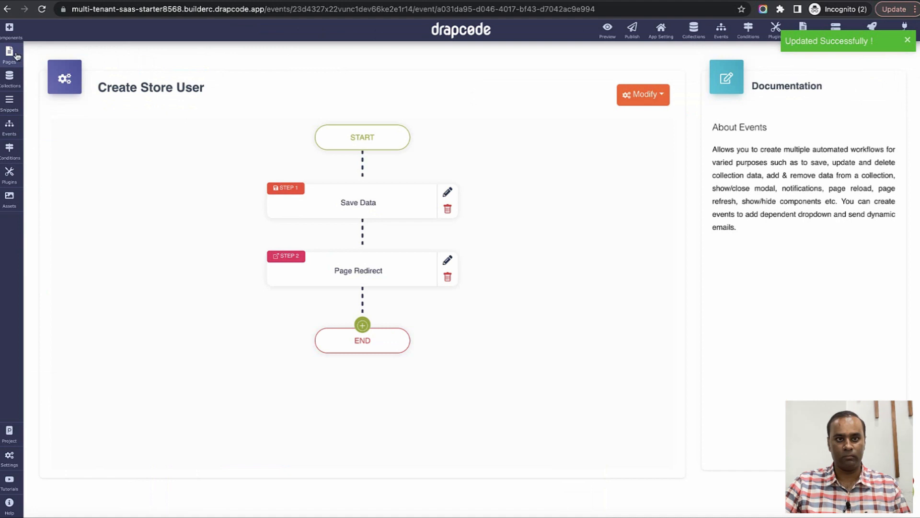
{"action": "left_click", "coordinate": [16, 55]}
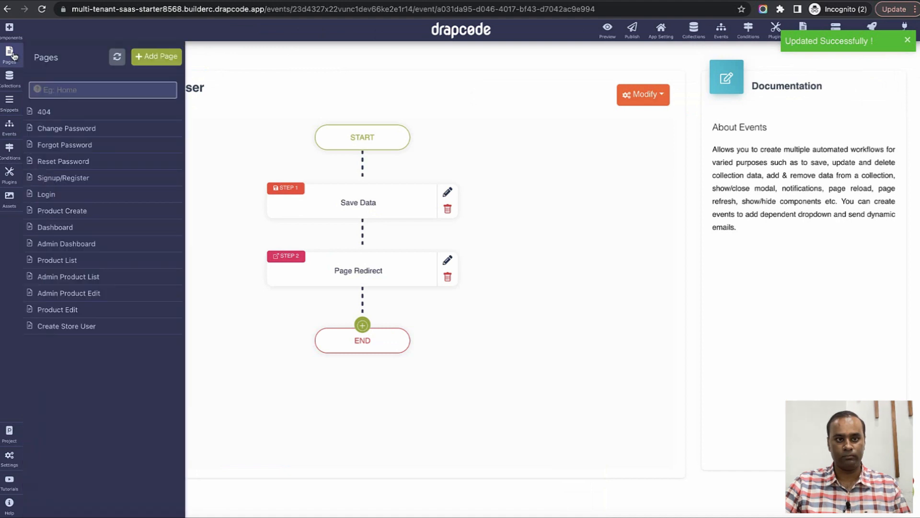
Open the Create Store User page and remove the dc-form-bordered class from its form.
{"action": "left_click", "coordinate": [80, 327]}
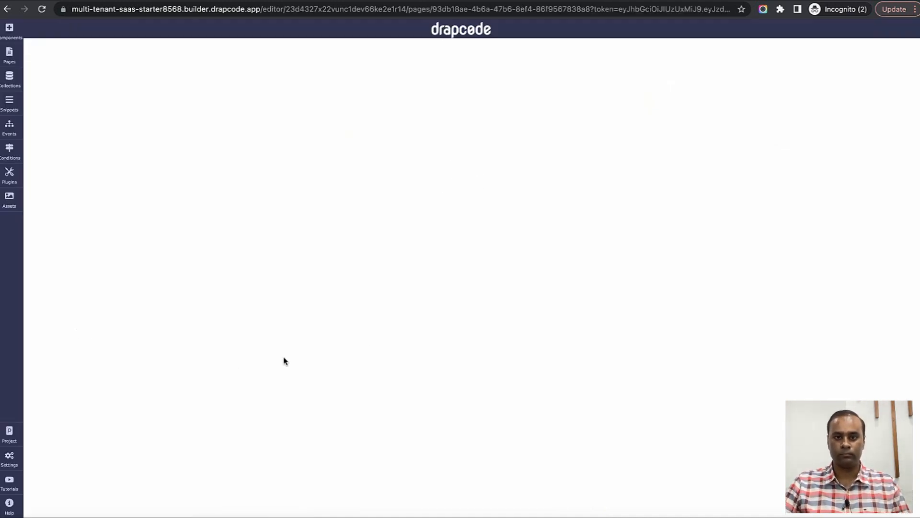
{"action": "left_click", "coordinate": [495, 249]}
{"action": "left_click", "coordinate": [490, 171]}
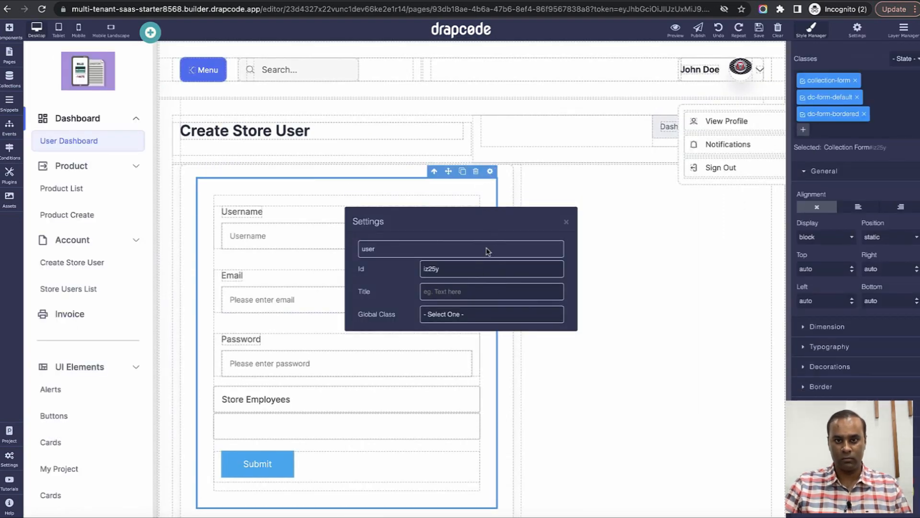
{"action": "left_click", "coordinate": [564, 223]}
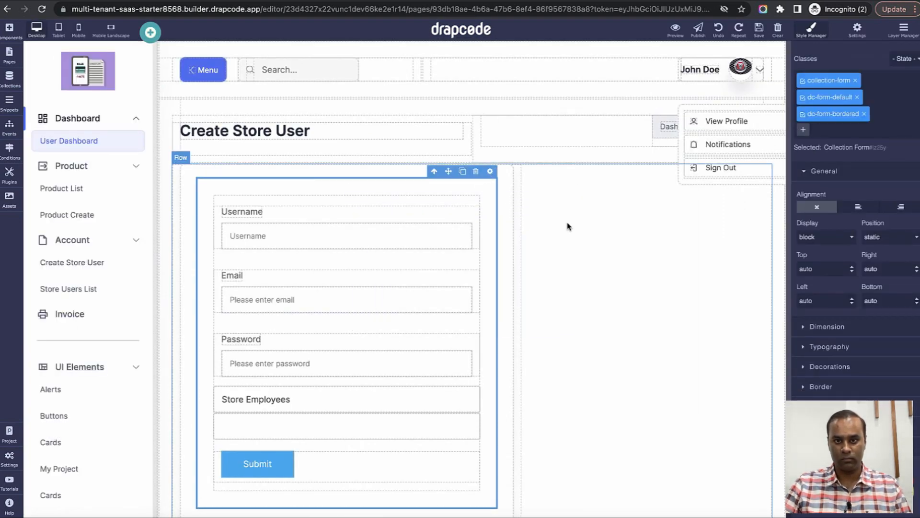
{"action": "left_click", "coordinate": [864, 114]}
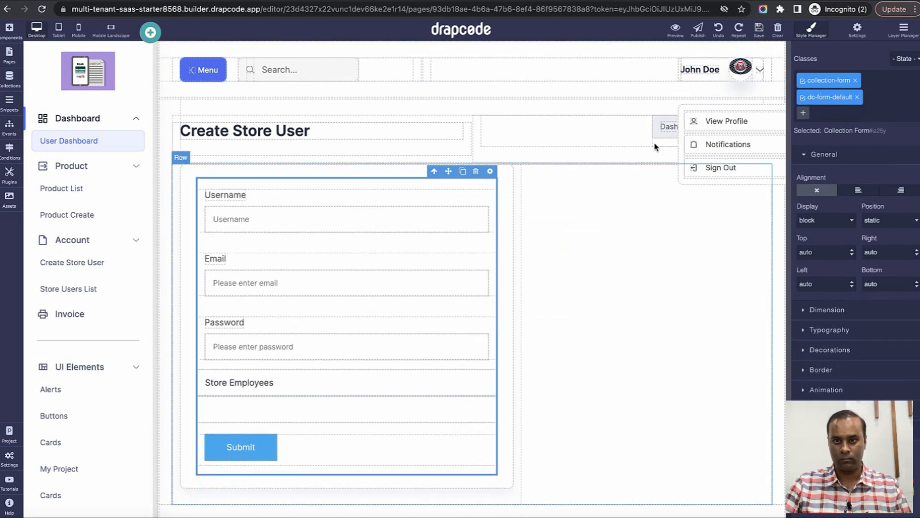
Delete the old collection form and drag a new Collection Form onto the page.
{"action": "left_click", "coordinate": [490, 171]}
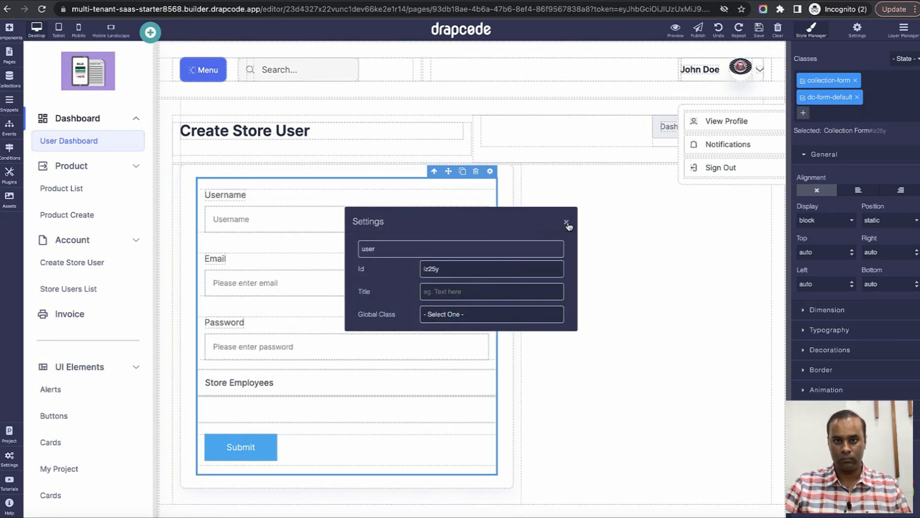
{"action": "left_click", "coordinate": [565, 223]}
{"action": "left_click", "coordinate": [476, 172]}
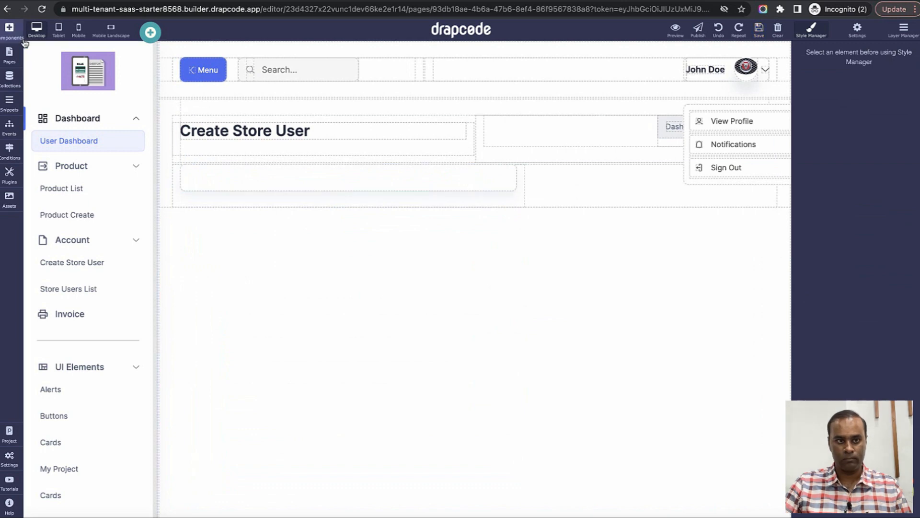
{"action": "left_click", "coordinate": [9, 30]}
{"action": "left_click_drag", "start_coordinate": [53, 242], "coordinate": [327, 177]}
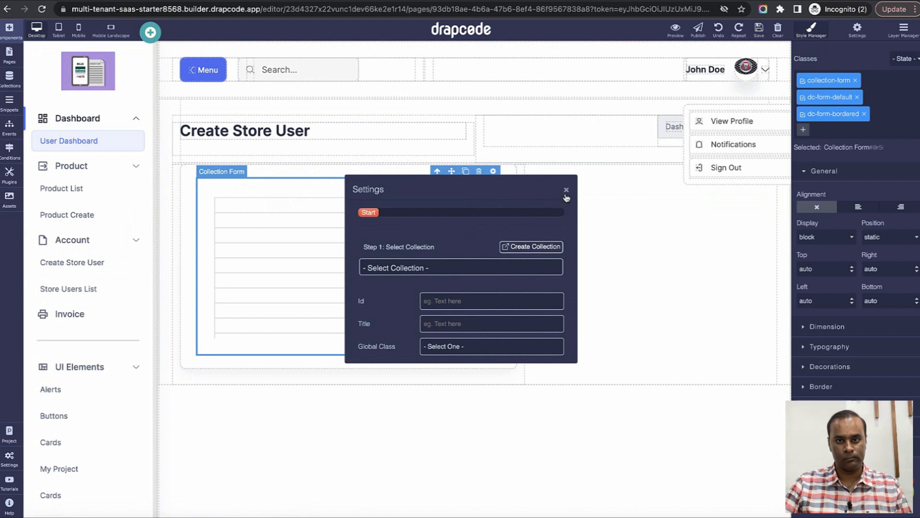
Bind the new collection form to the User collection.
{"action": "left_click", "coordinate": [463, 271]}
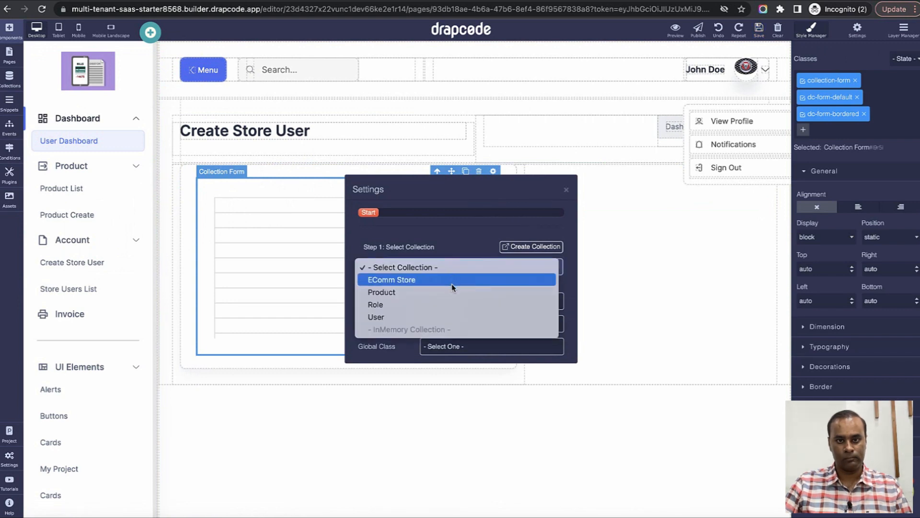
{"action": "left_click", "coordinate": [448, 315]}
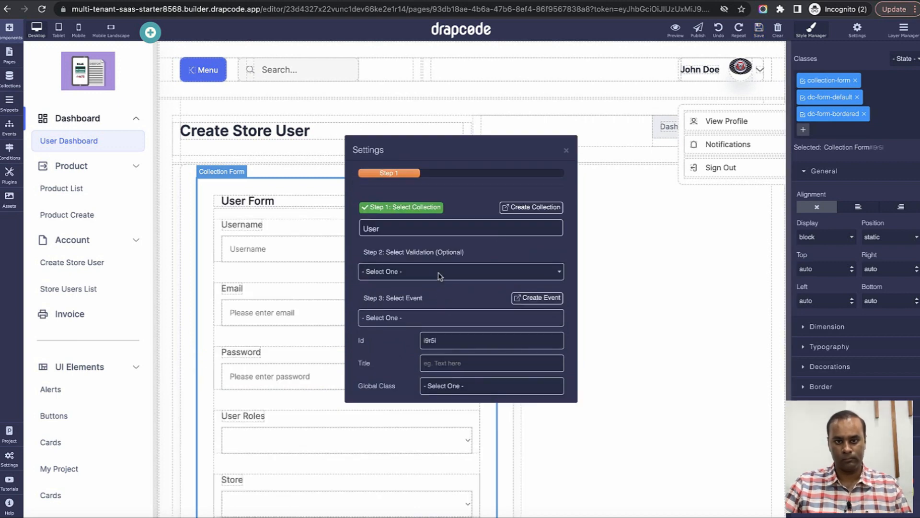
{"action": "left_click", "coordinate": [566, 151]}
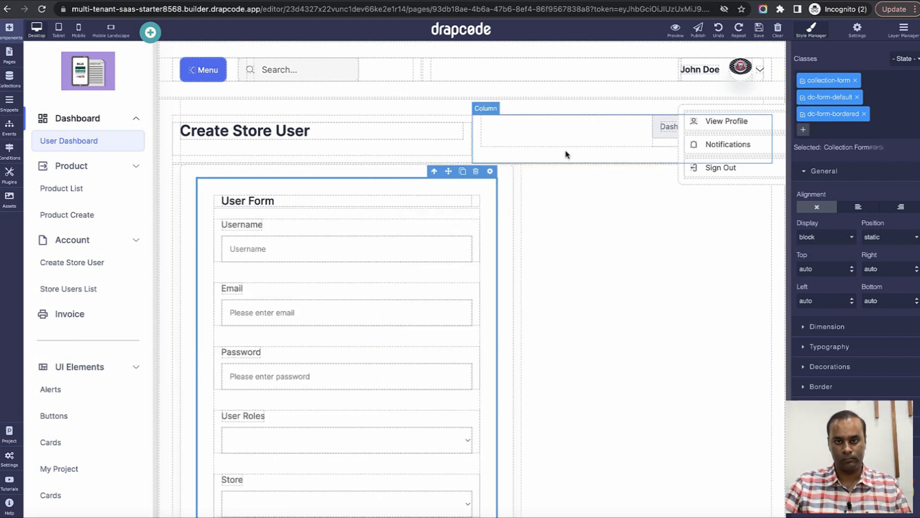
Undo repeatedly until the original Username, Email, Password and Store Employees form returns, then check its container settings.
{"action": "left_click", "coordinate": [718, 29]}
{"action": "left_click", "coordinate": [719, 32]}
{"action": "left_click", "coordinate": [720, 33]}
{"action": "left_click", "coordinate": [719, 33]}
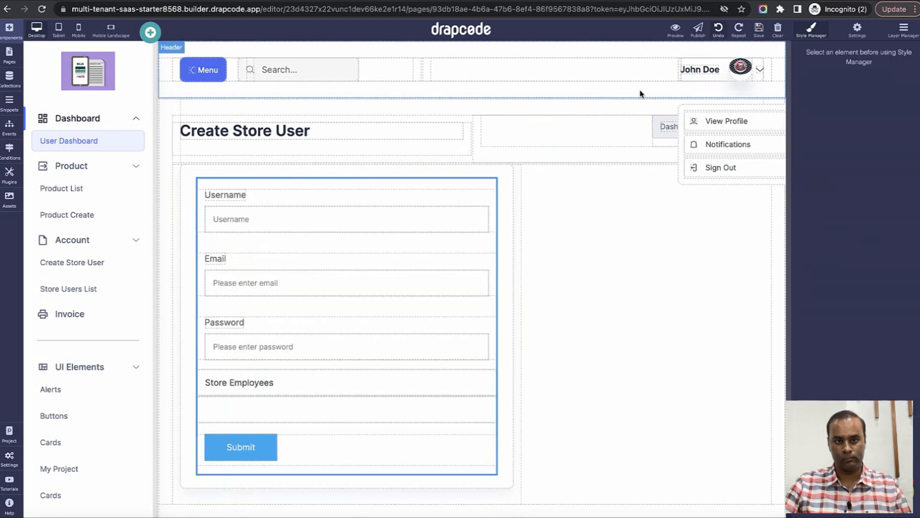
{"action": "left_click", "coordinate": [493, 187]}
{"action": "left_click", "coordinate": [490, 171]}
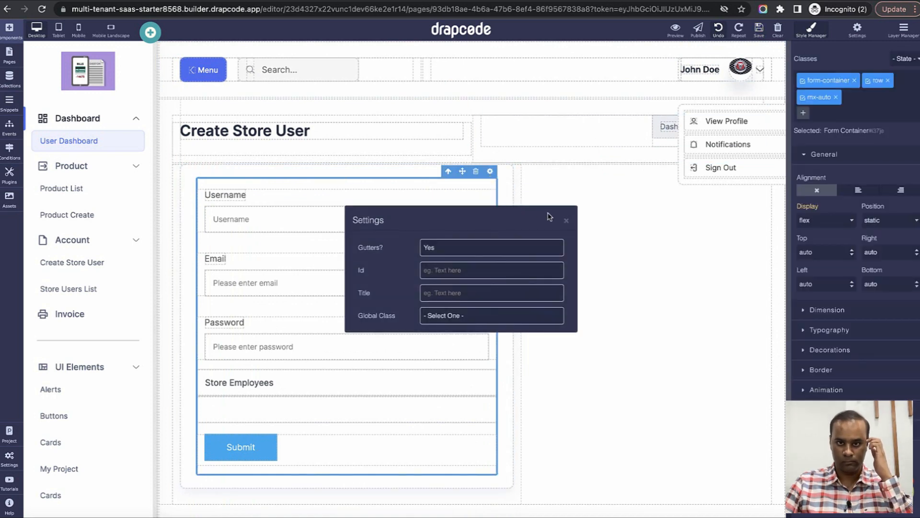
{"action": "left_click", "coordinate": [566, 220]}
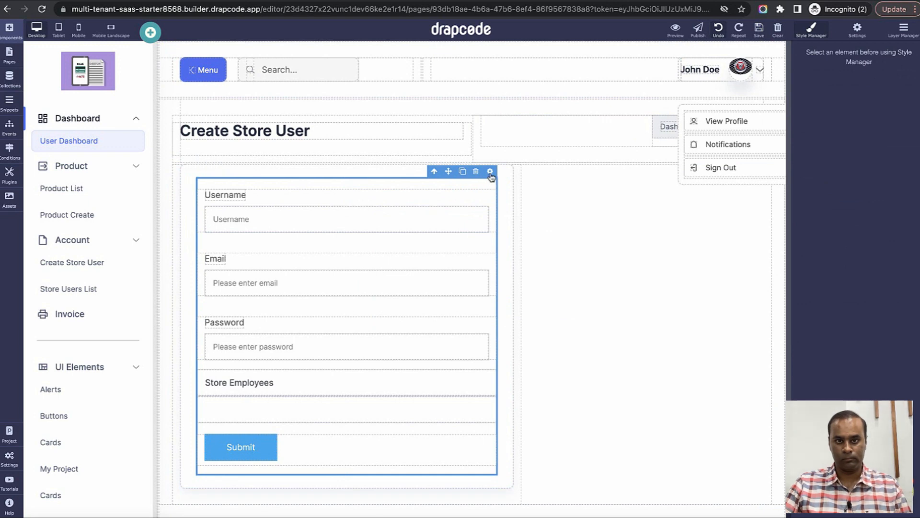
{"action": "left_click", "coordinate": [43, 9]}
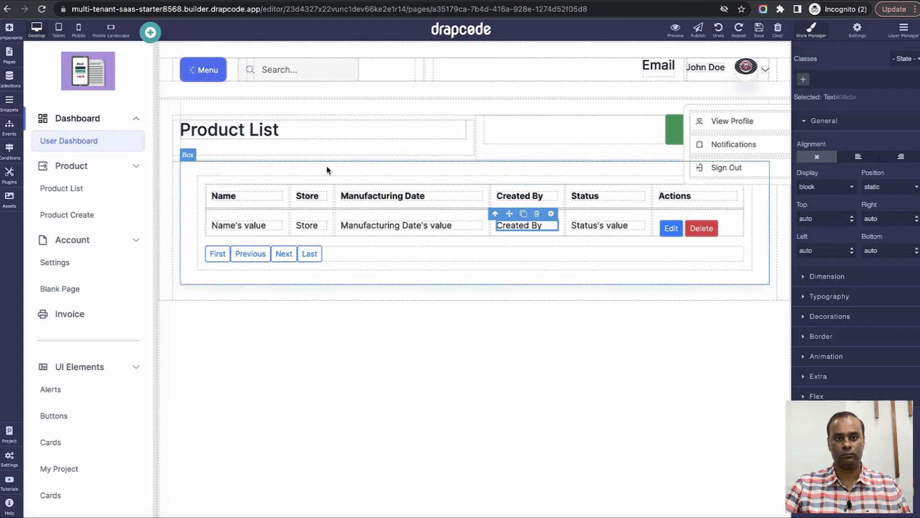
{"action": "left_click", "coordinate": [9, 54]}
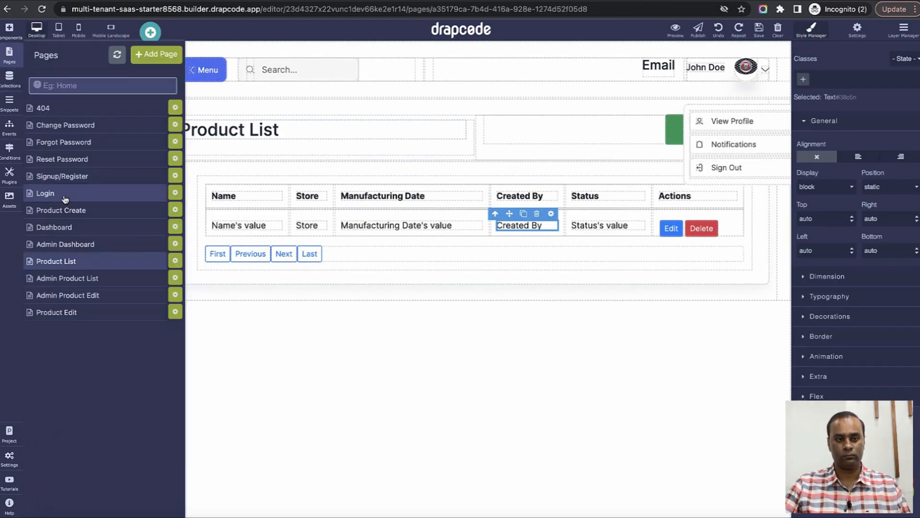
{"action": "left_click", "coordinate": [116, 55]}
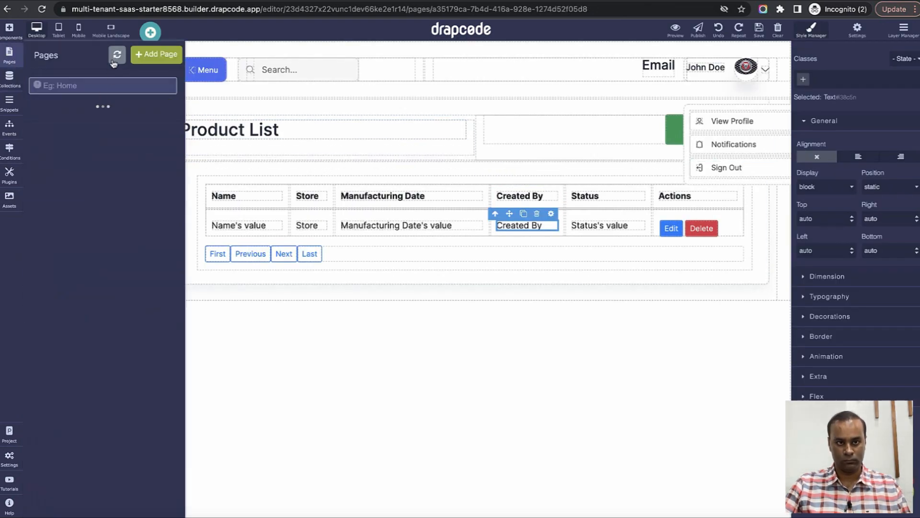
{"action": "left_click", "coordinate": [97, 332]}
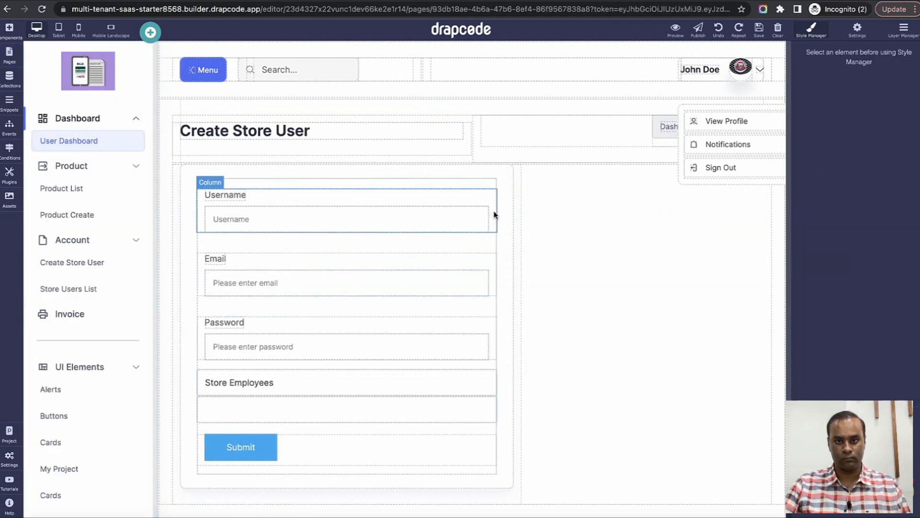
{"action": "left_click", "coordinate": [494, 214]}
{"action": "left_click", "coordinate": [443, 183]}
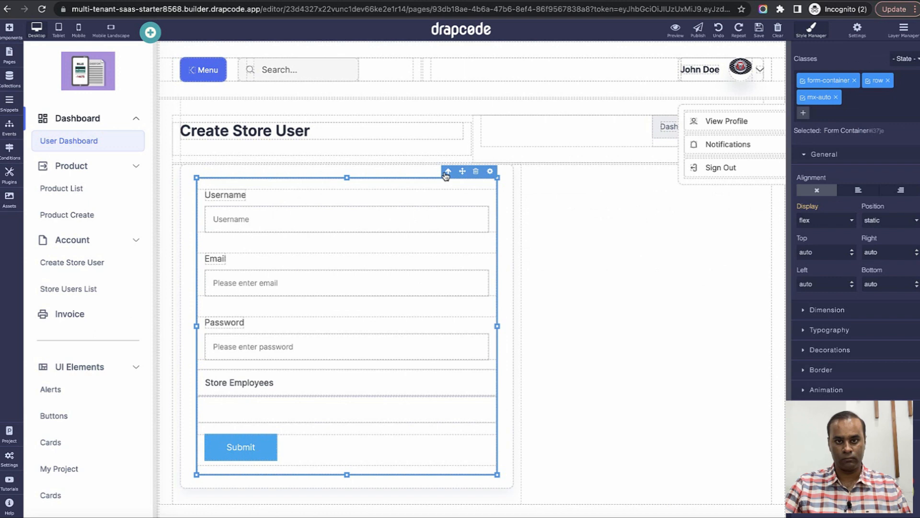
{"action": "left_click", "coordinate": [446, 173]}
{"action": "left_click", "coordinate": [490, 171]}
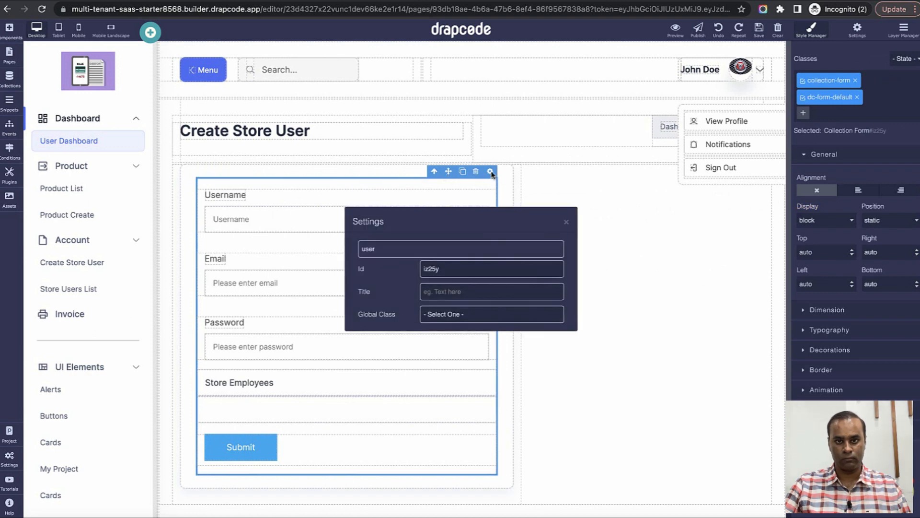
Reopen the Create Store User page and select its parent collection form.
{"action": "left_click", "coordinate": [566, 223]}
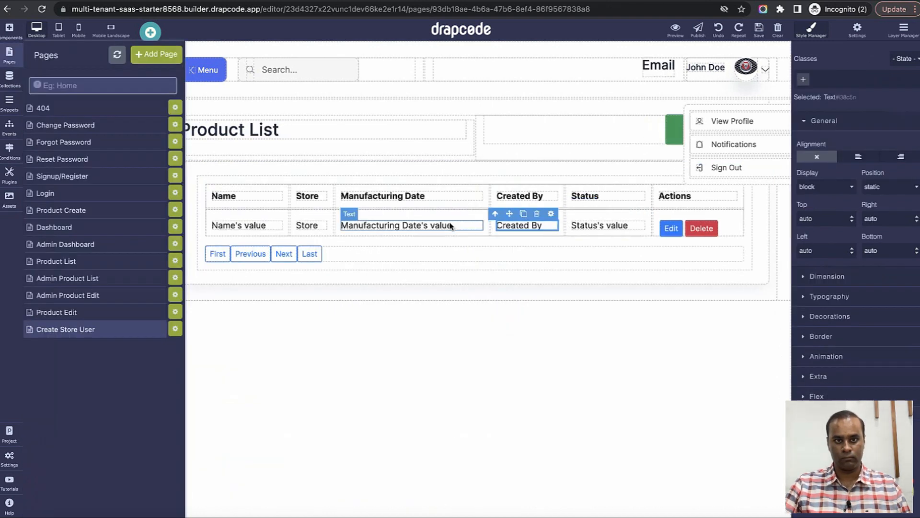
{"action": "left_click", "coordinate": [134, 335]}
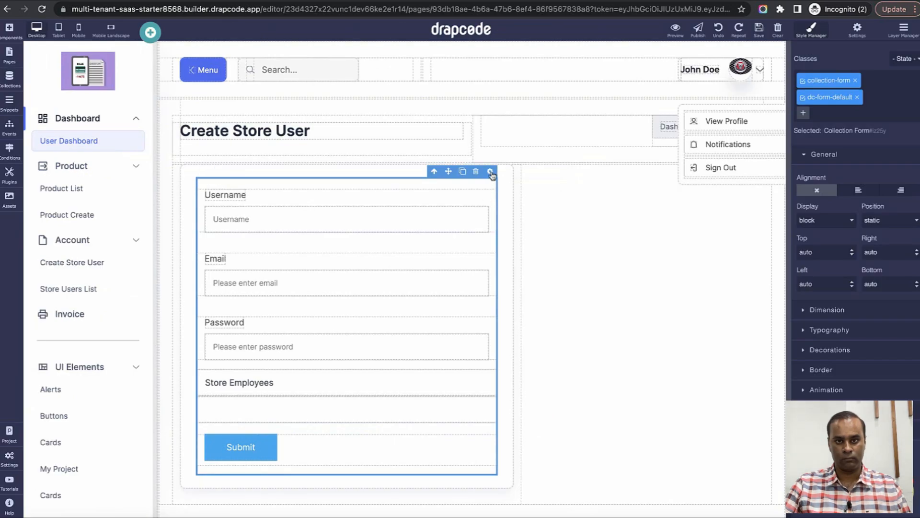
{"action": "left_click", "coordinate": [491, 172]}
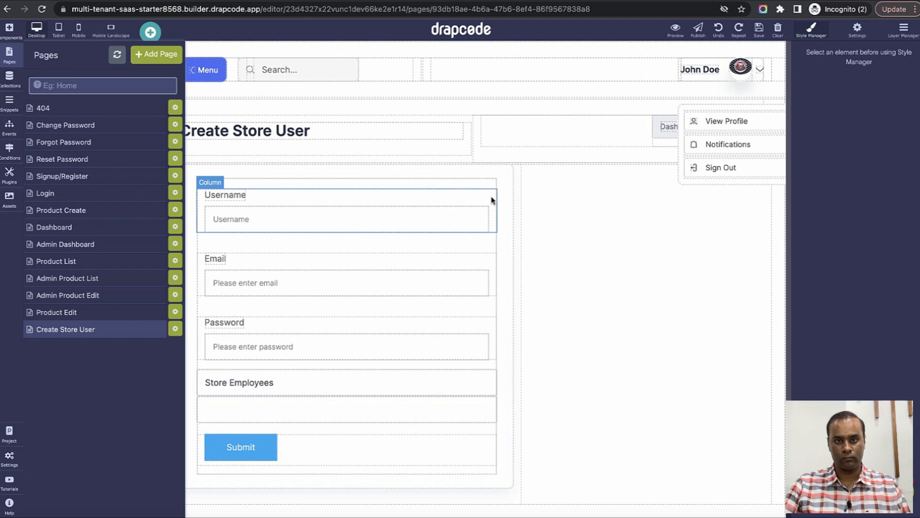
{"action": "left_click", "coordinate": [491, 199]}
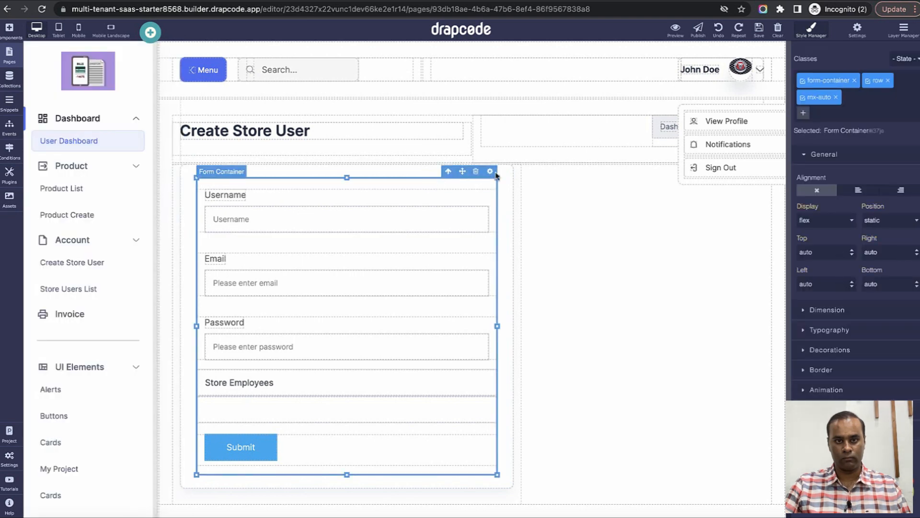
{"action": "left_click", "coordinate": [447, 172]}
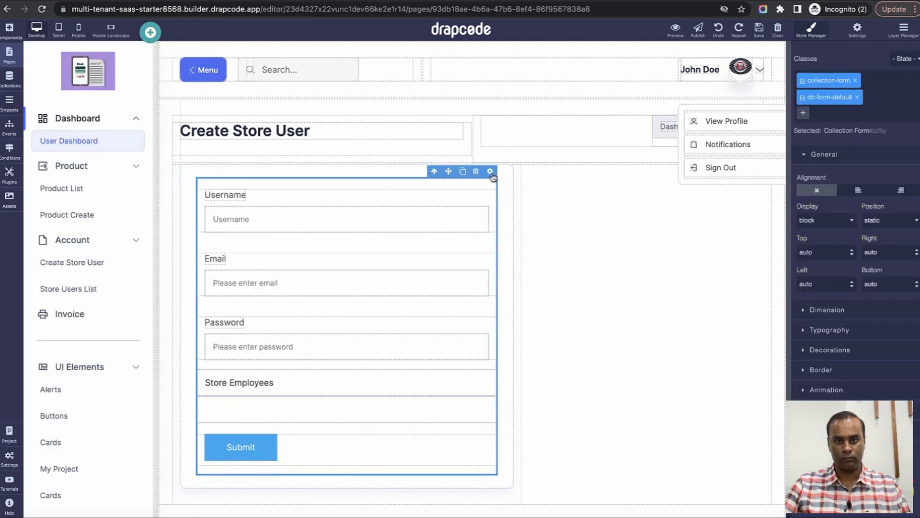
Set the form's submit event to Create Store User, then save and preview the page.
{"action": "left_click", "coordinate": [490, 171]}
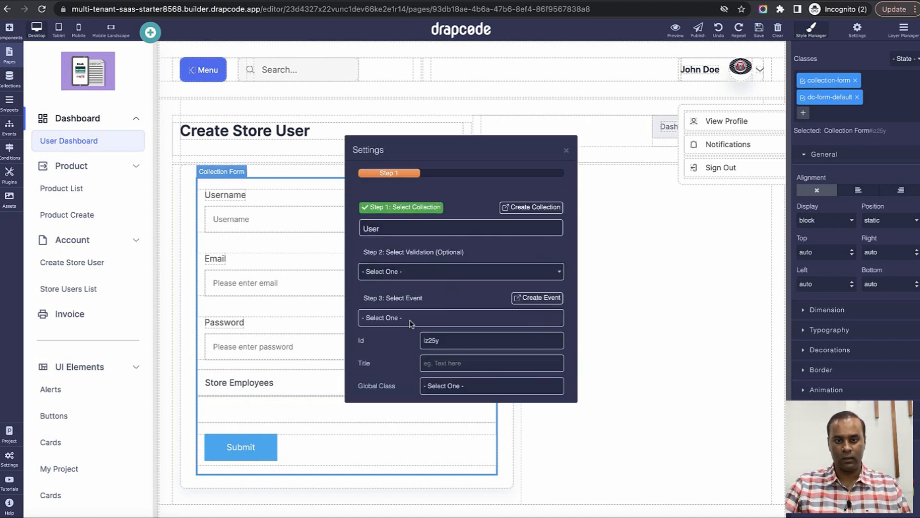
{"action": "left_click", "coordinate": [411, 325]}
{"action": "left_click", "coordinate": [406, 443]}
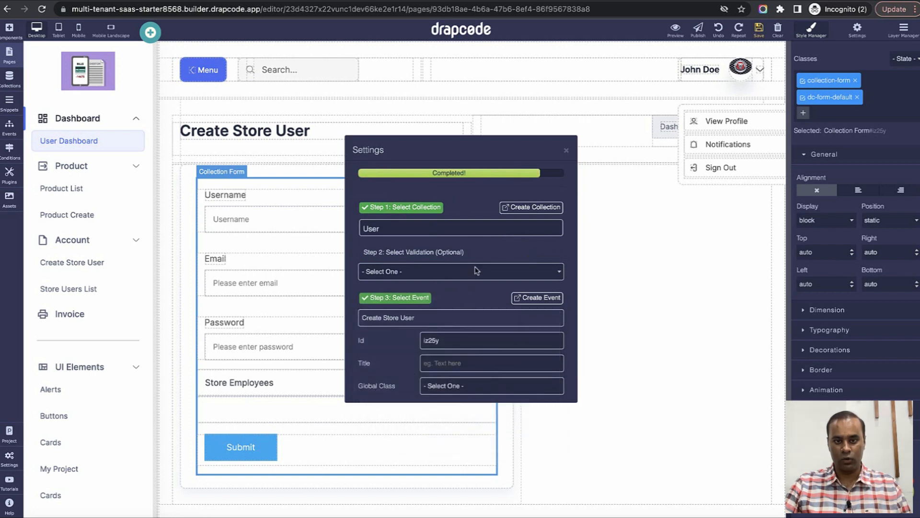
{"action": "left_click", "coordinate": [566, 150]}
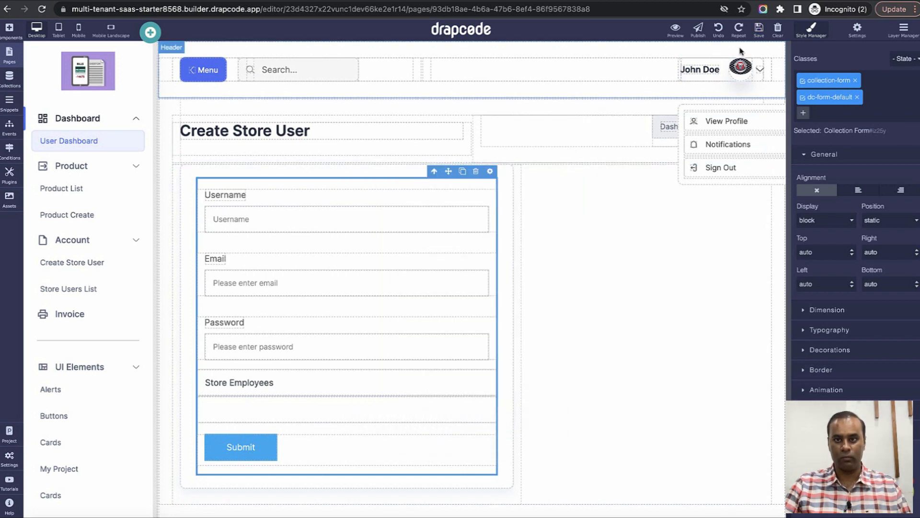
{"action": "left_click", "coordinate": [758, 29]}
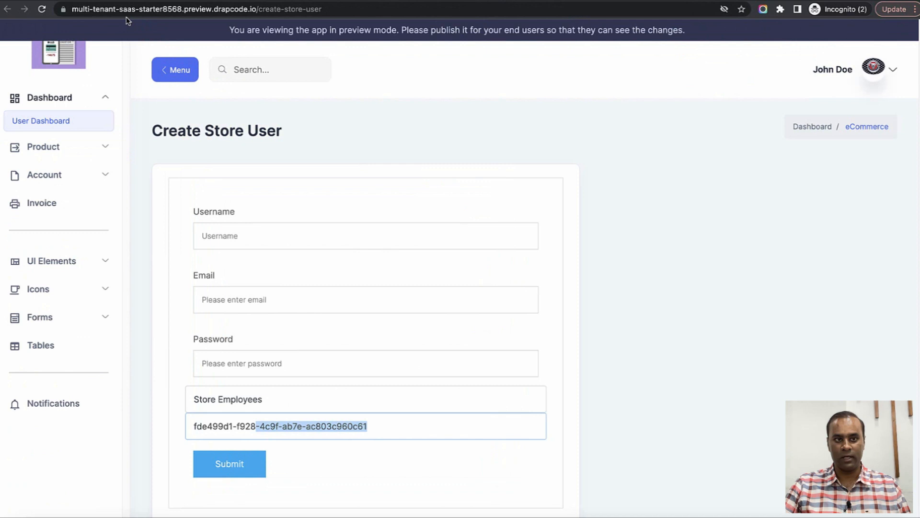
Set the Store Employees role input's type to hidden.
{"action": "left_click", "coordinate": [43, 9]}
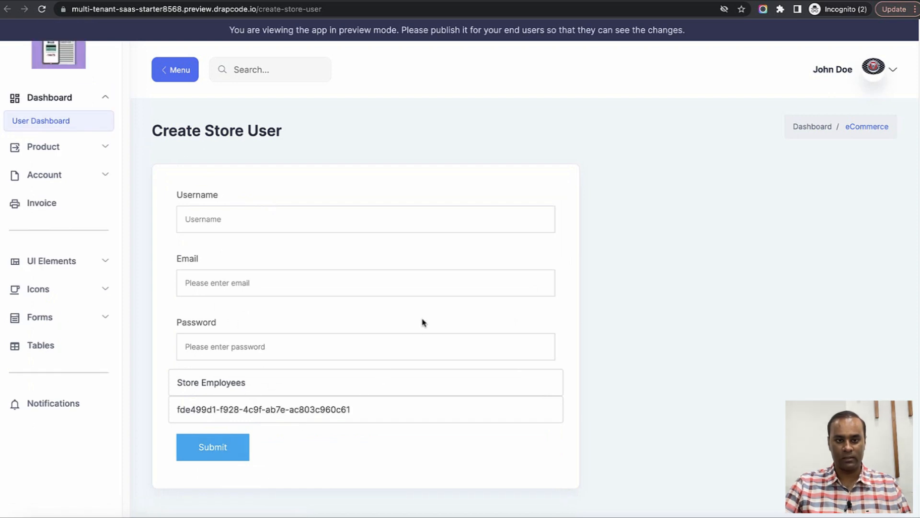
{"action": "left_click", "coordinate": [299, 2]}
{"action": "left_click", "coordinate": [479, 382]}
{"action": "left_click", "coordinate": [489, 362]}
{"action": "left_click", "coordinate": [440, 384]}
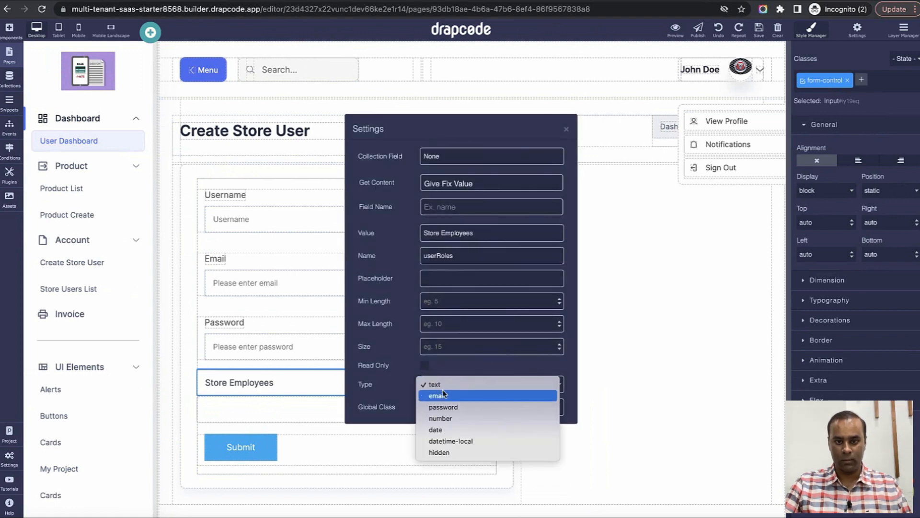
{"action": "left_click", "coordinate": [453, 450]}
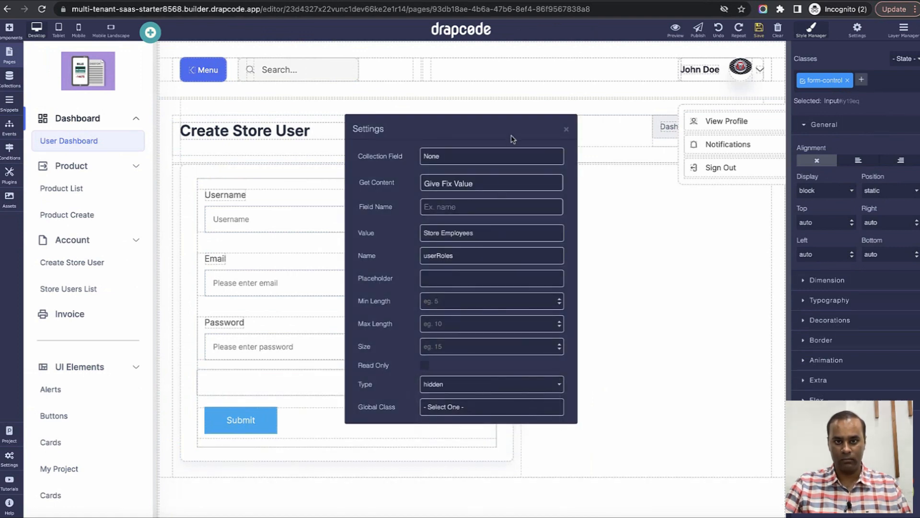
{"action": "left_click", "coordinate": [566, 129]}
Set the store input's type to hidden as well, save, and return to the preview.
{"action": "left_click", "coordinate": [479, 381]}
{"action": "left_click", "coordinate": [489, 363]}
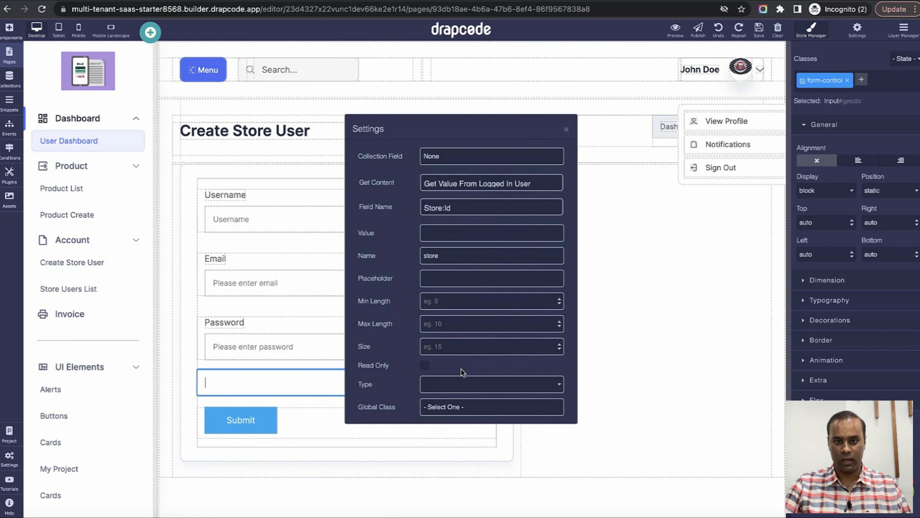
{"action": "left_click", "coordinate": [458, 386]}
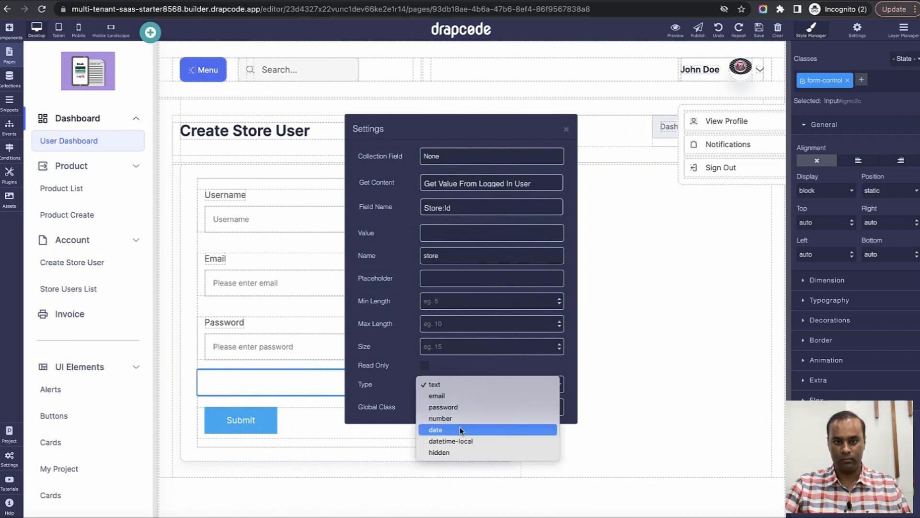
{"action": "left_click", "coordinate": [452, 452]}
{"action": "left_click", "coordinate": [566, 129]}
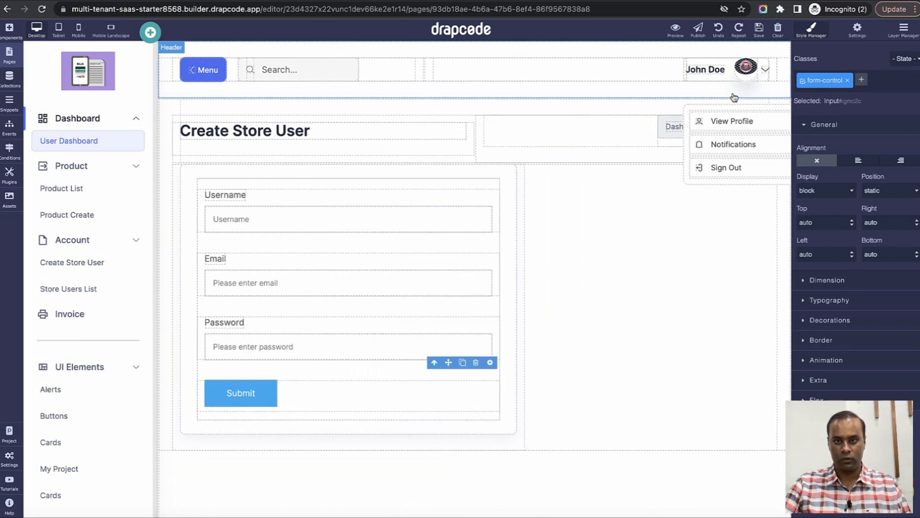
{"action": "left_click", "coordinate": [760, 32]}
{"action": "key", "text": "ctrl+Tab"}
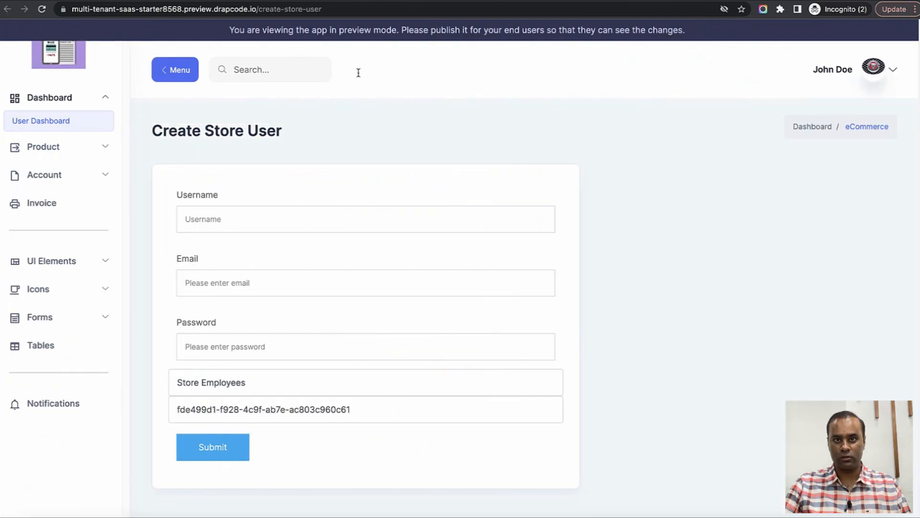
Reload the preview and submit a new store user 'test11' with an e-mail and password.
{"action": "left_click", "coordinate": [42, 9]}
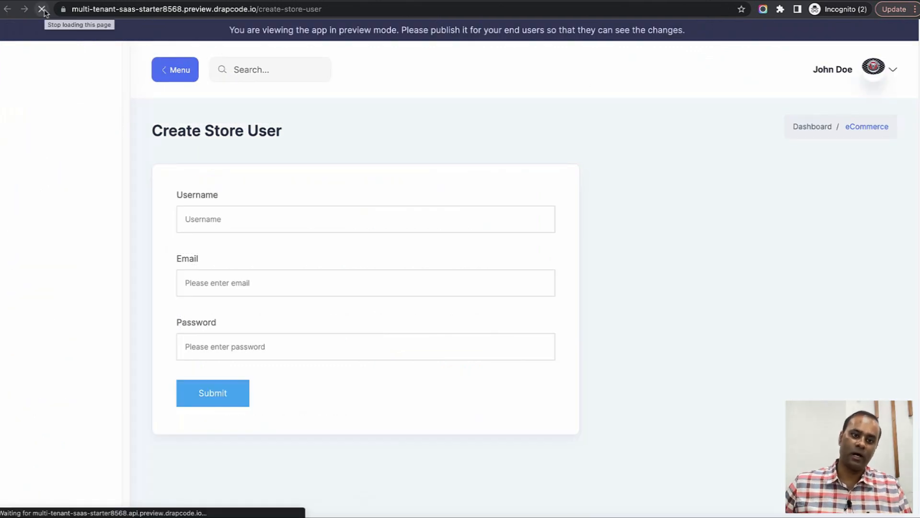
{"action": "left_click", "coordinate": [248, 211]}
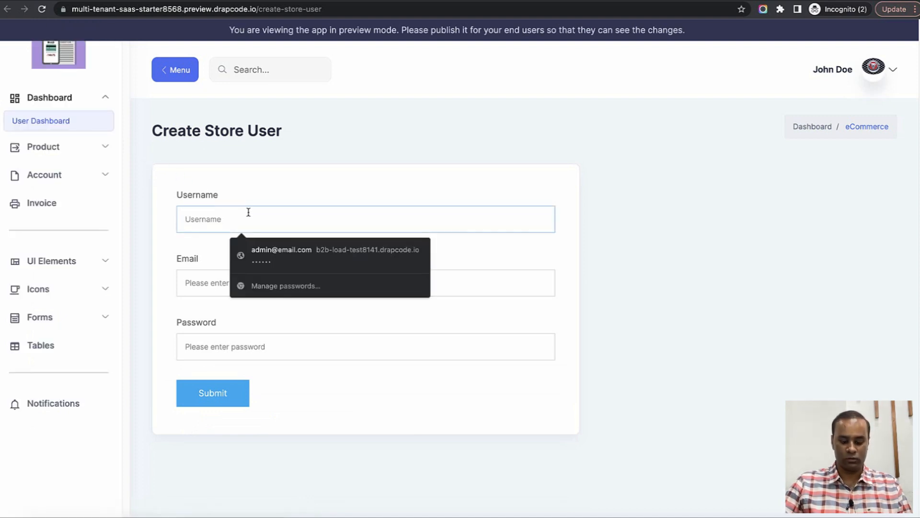
{"action": "type", "text": "test11"}
{"action": "key", "text": "Tab"}
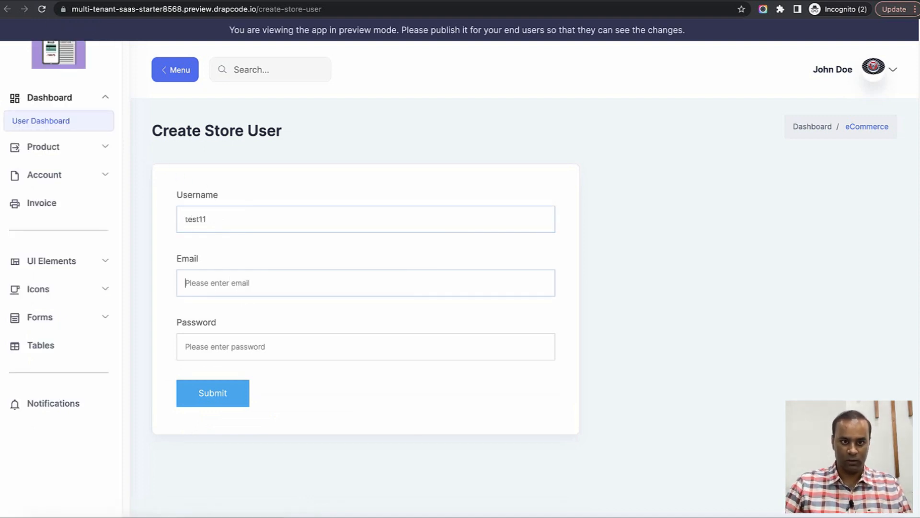
{"action": "type", "text": "storeuser111"}
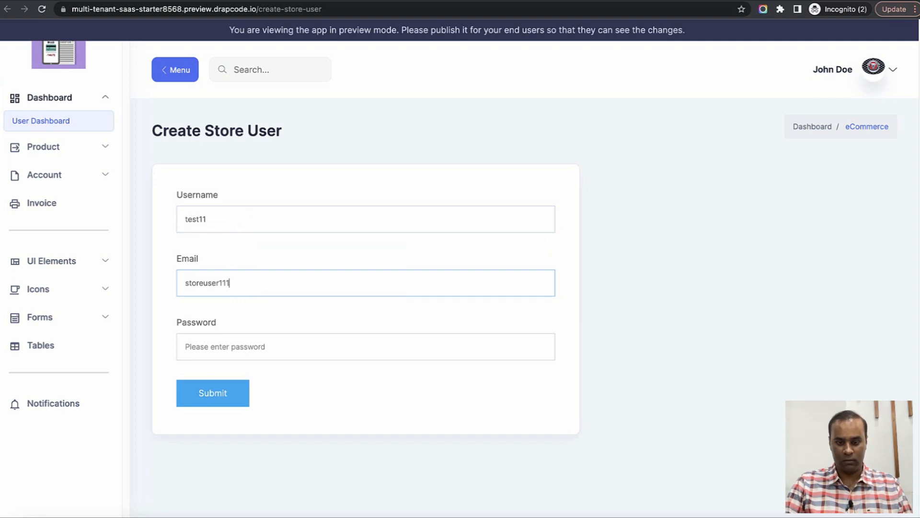
{"action": "type", "text": "@email.com"}
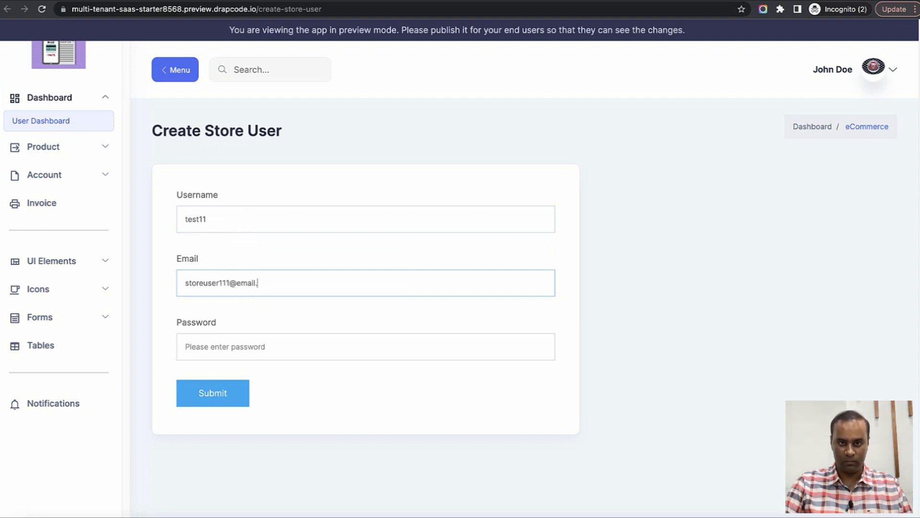
{"action": "key", "text": "ctrl+a"}
{"action": "key", "text": "super+c"}
{"action": "key", "text": "Tab"}
{"action": "type", "text": "••••"}
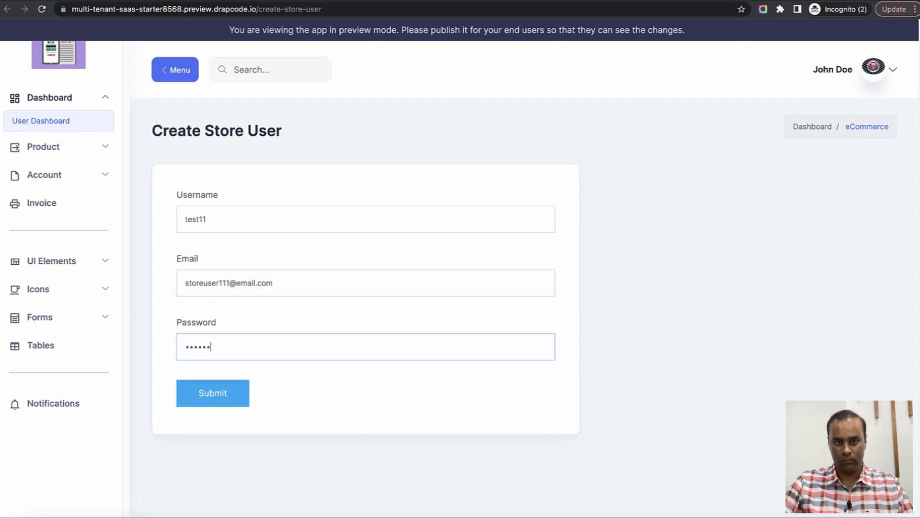
{"action": "left_click", "coordinate": [210, 395]}
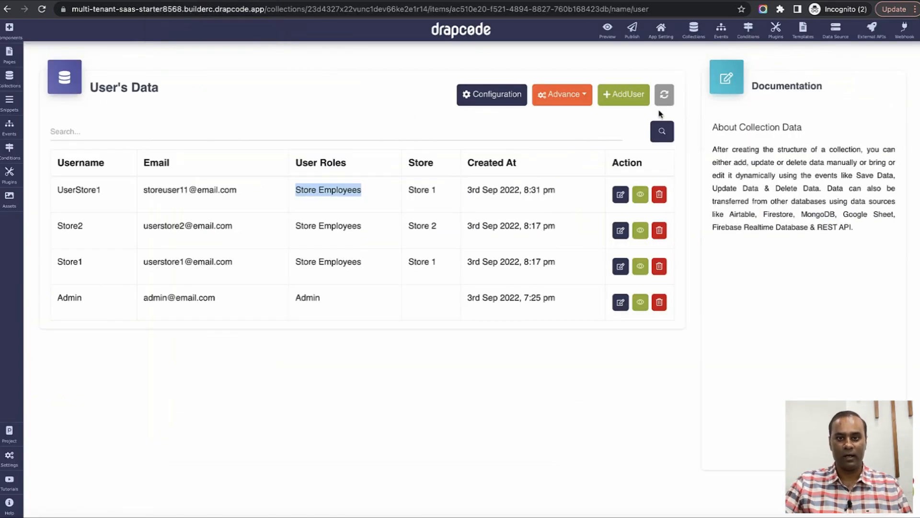
Refresh the User's data table to confirm test11 saved as Store Employees in Store 2, then open the preview profile menu.
{"action": "left_click", "coordinate": [664, 96]}
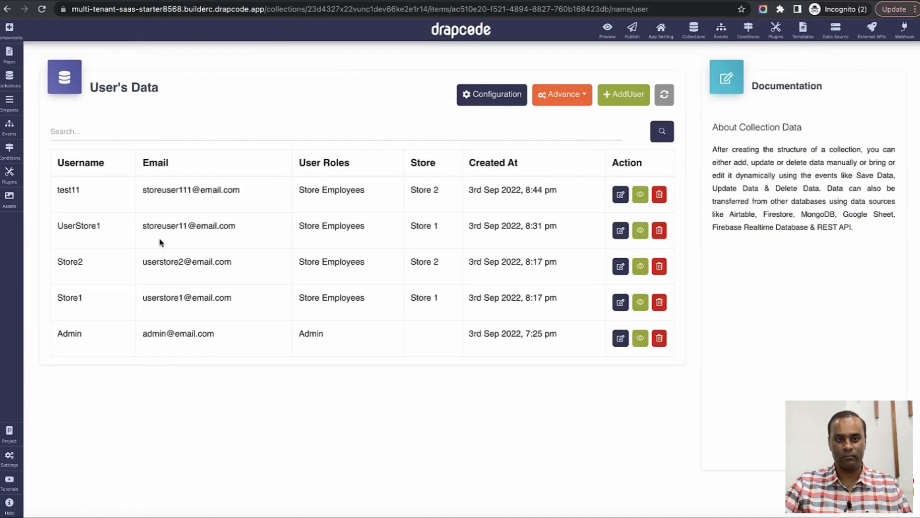
{"action": "left_click_drag", "start_coordinate": [61, 193], "coordinate": [214, 201]}
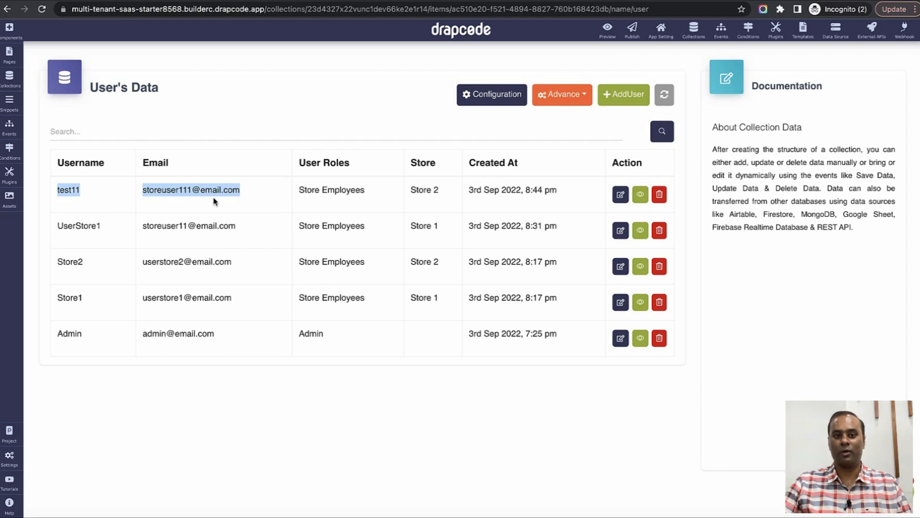
{"action": "left_click", "coordinate": [501, 1]}
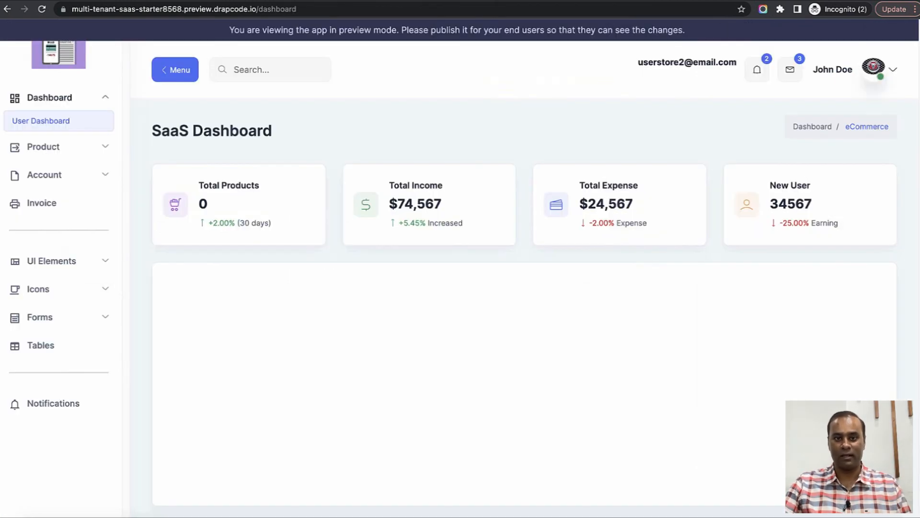
{"action": "key", "text": "ctrl+shift+Tab"}
{"action": "key", "text": "ctrl+Tab"}
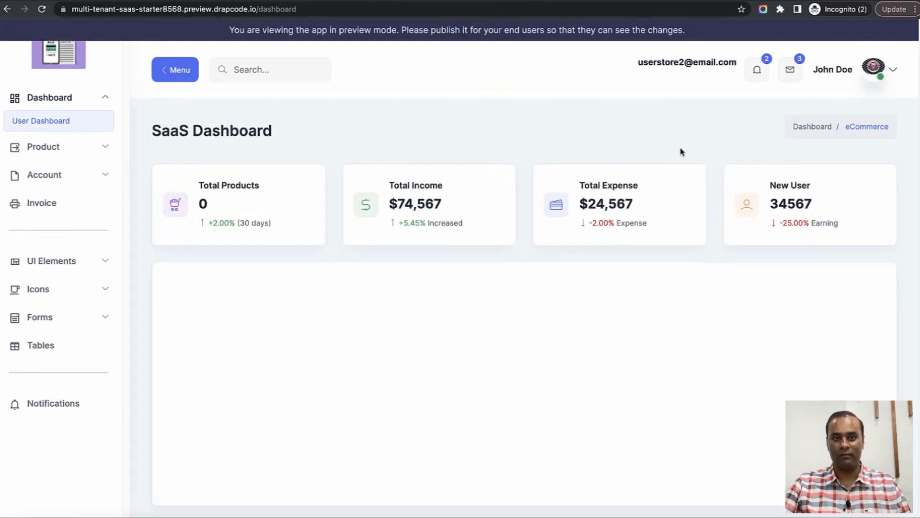
{"action": "left_click", "coordinate": [870, 84]}
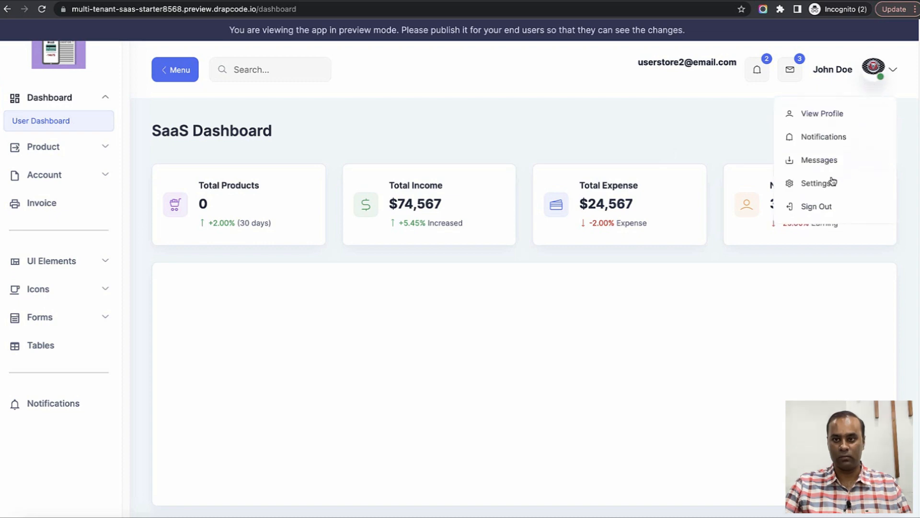
Sign out and log into the preview with the new store user's e-mail and password.
{"action": "left_click", "coordinate": [814, 207]}
{"action": "triple_click", "coordinate": [563, 165]}
{"action": "key", "text": "super+v"}
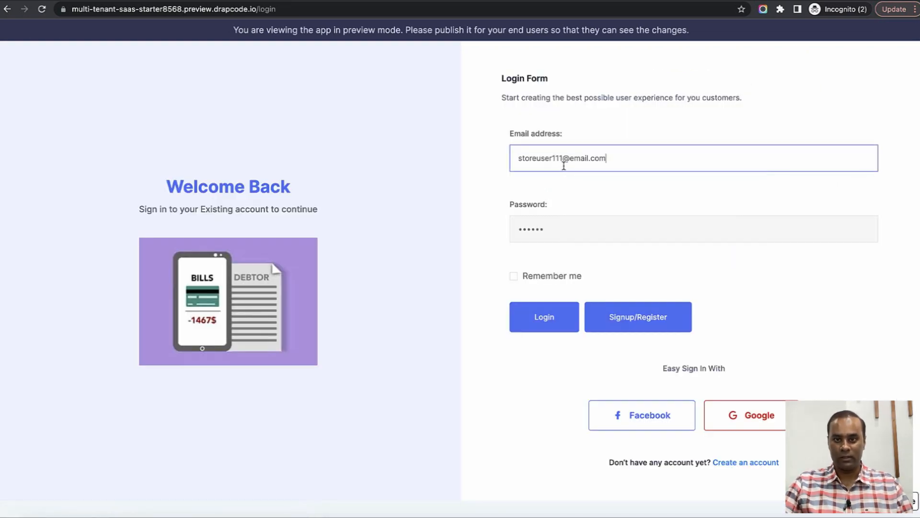
{"action": "double_click", "coordinate": [567, 227]}
{"action": "type", "text": "••••"}
{"action": "left_click", "coordinate": [542, 318]}
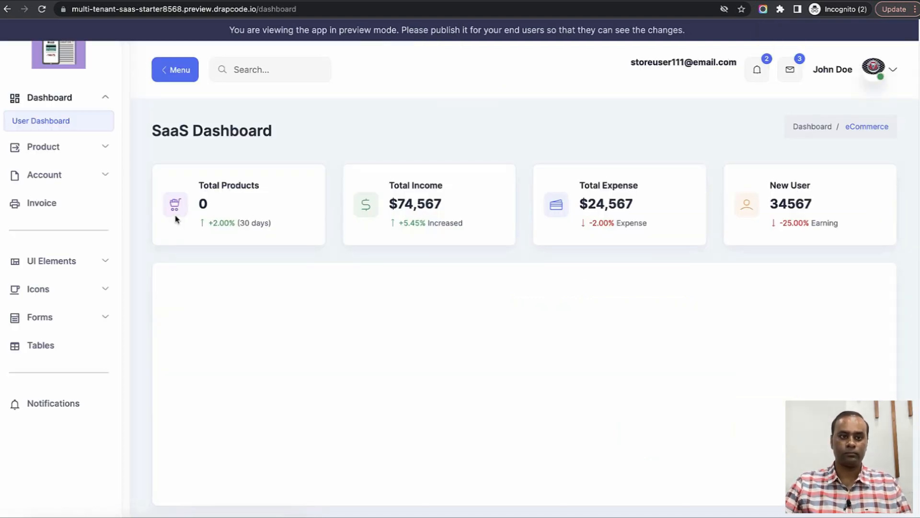
Open Product > Product List and verify it shows only Store 2's Products 1, 2 and 5.
{"action": "left_click", "coordinate": [66, 149]}
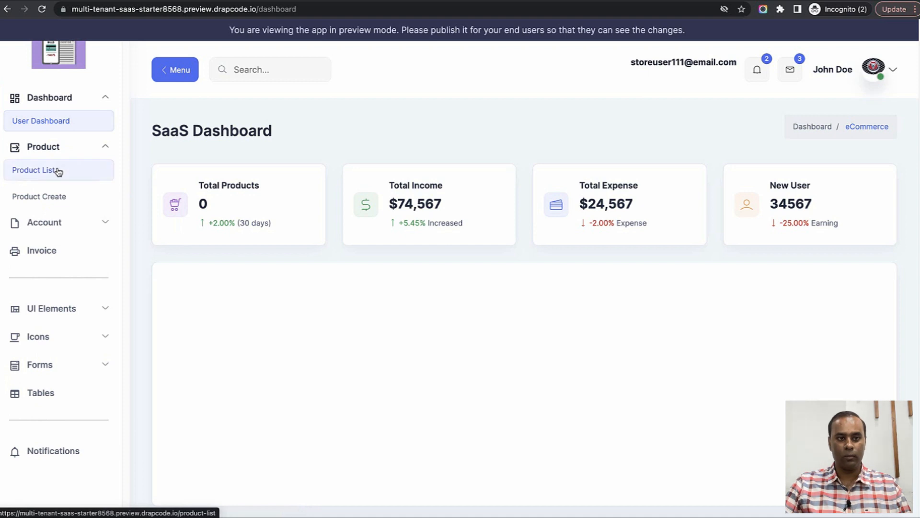
{"action": "left_click", "coordinate": [57, 170]}
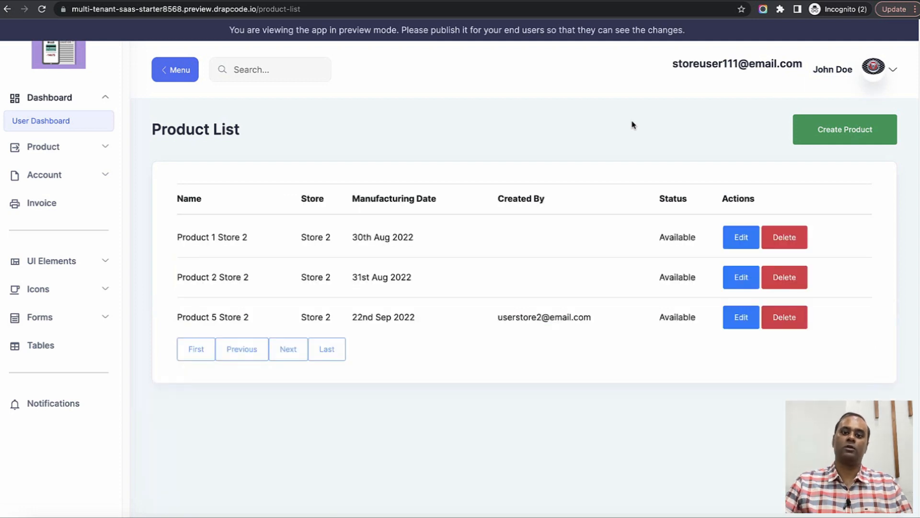
{"action": "left_click_drag", "start_coordinate": [175, 237], "coordinate": [285, 314]}
{"action": "left_click", "coordinate": [606, 218]}
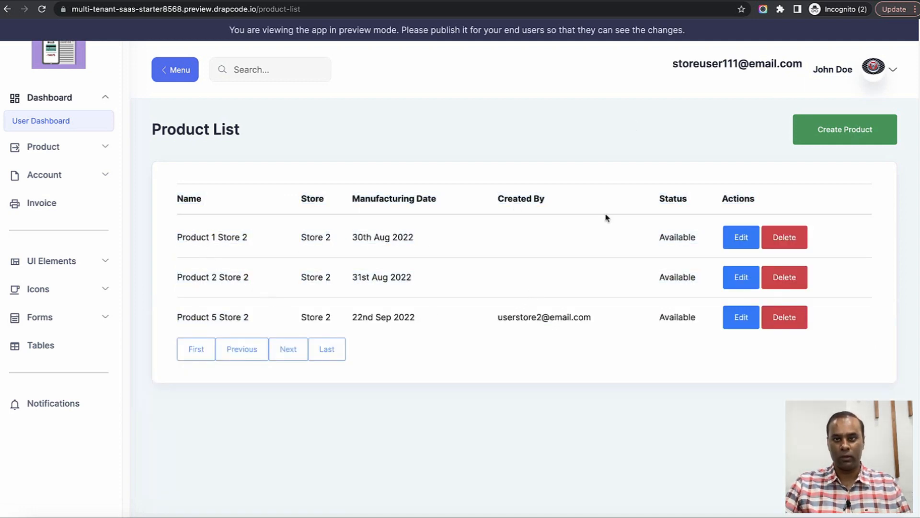
{"action": "left_click_drag", "start_coordinate": [723, 64], "coordinate": [738, 65]}
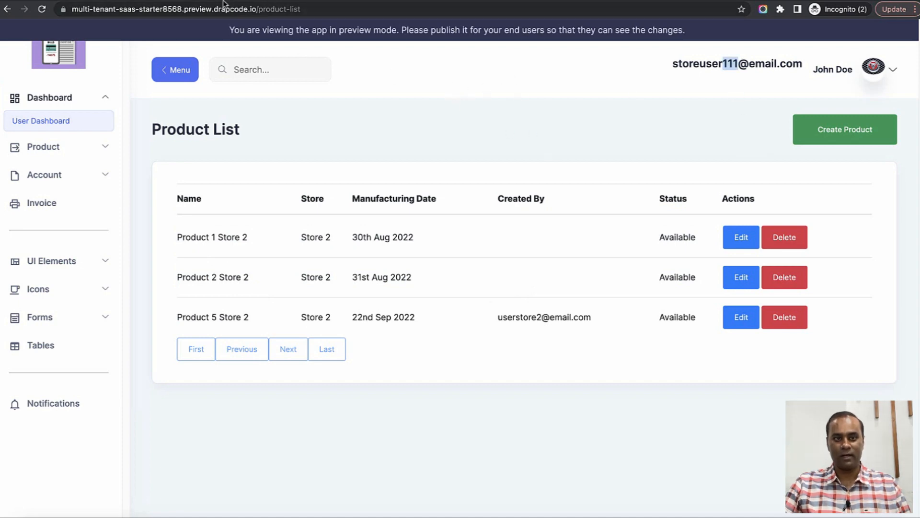
{"action": "left_click", "coordinate": [206, 0]}
{"action": "left_click_drag", "start_coordinate": [410, 189], "coordinate": [441, 189]}
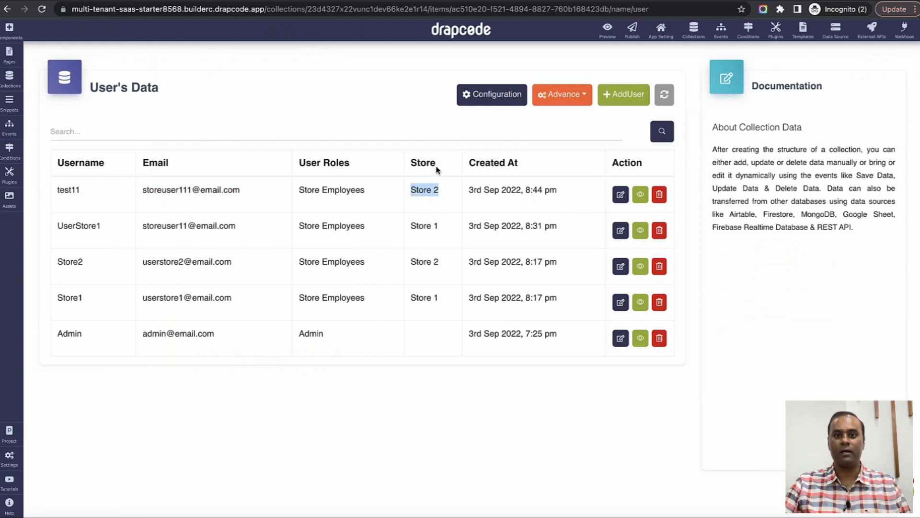
{"action": "left_click", "coordinate": [405, 0]}
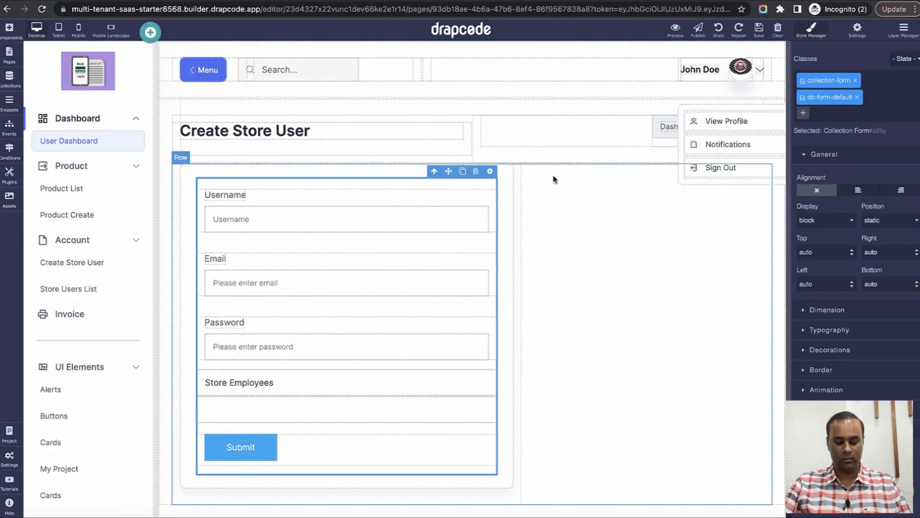
{"action": "key", "text": "ctrl+Tab"}
{"action": "left_click", "coordinate": [597, 172]}
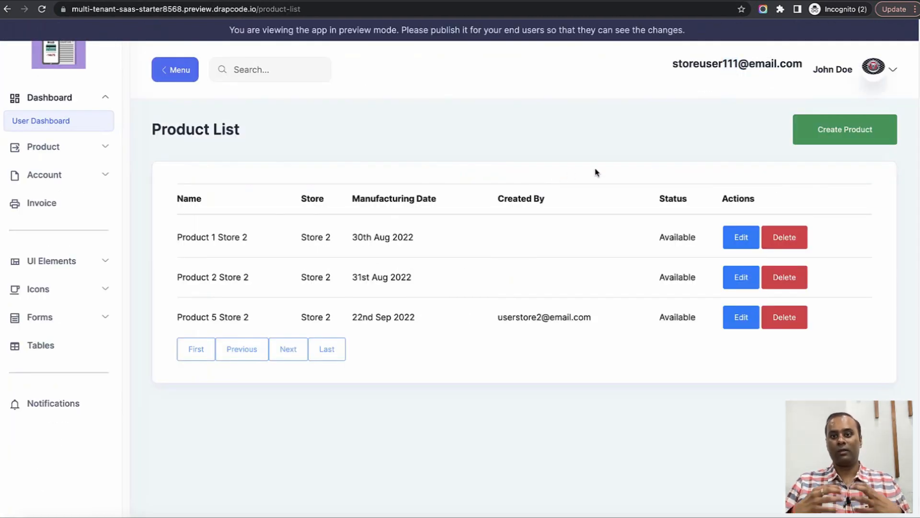